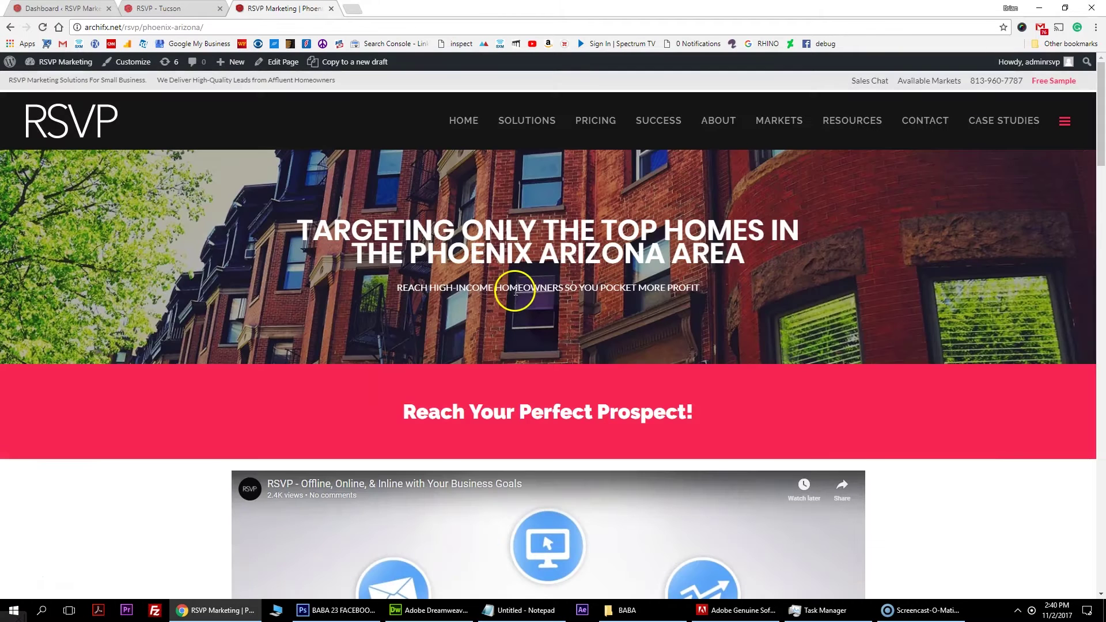
# Scroll through the Phoenix Arizona page and enlarge the mailing zone map.
pyautogui.scroll(-15, 583, 282)
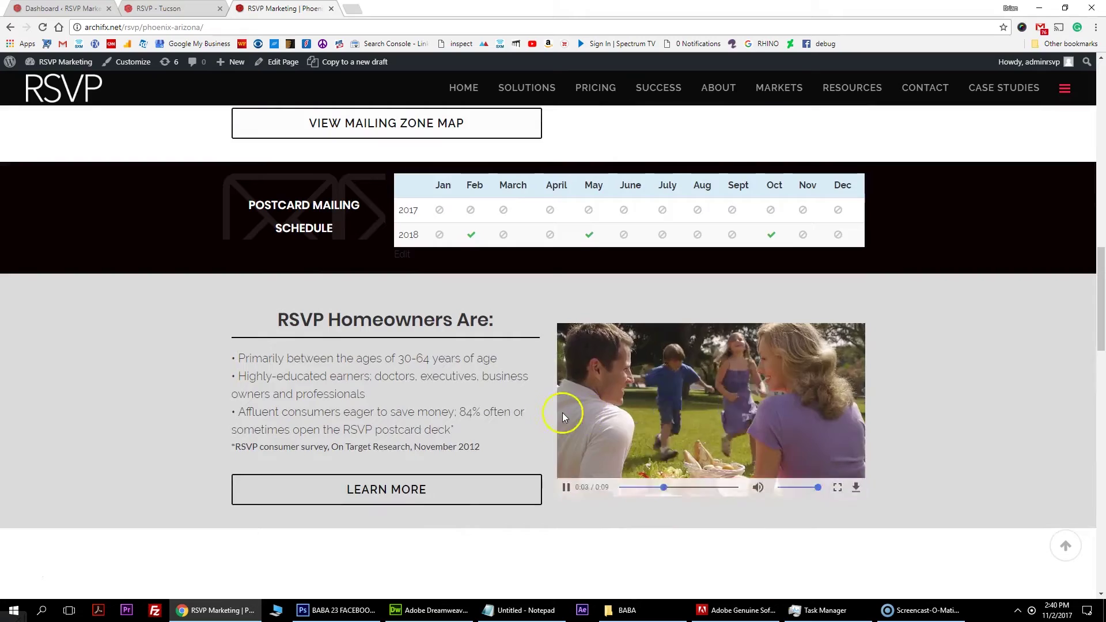
pyautogui.scroll(-6, 553, 414)
pyautogui.scroll(-4, 381, 408)
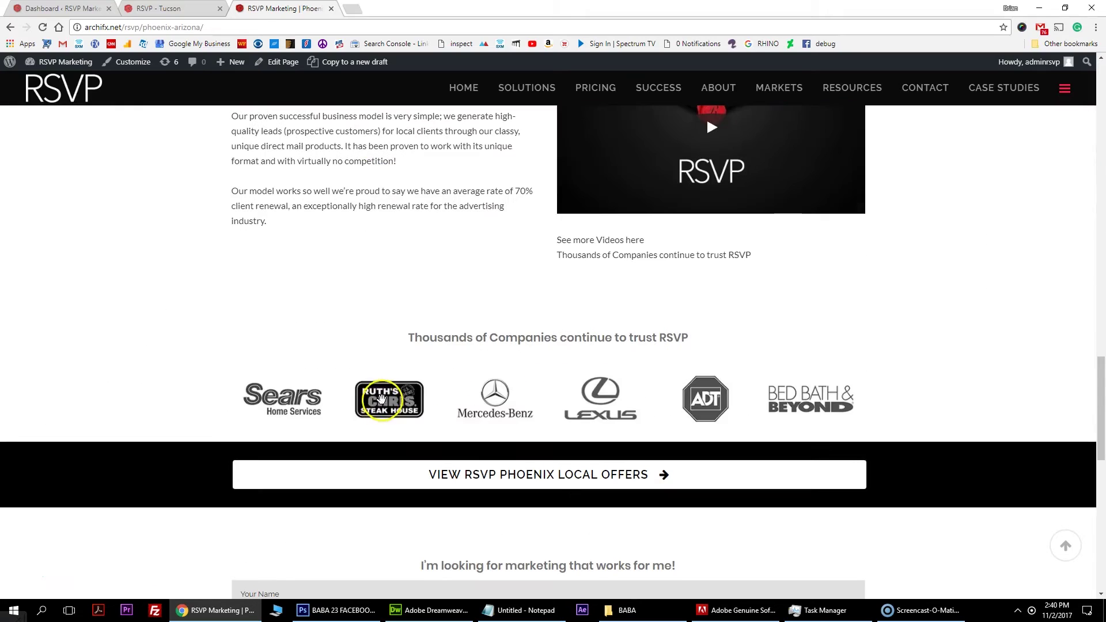
pyautogui.scroll(12, 403, 403)
pyautogui.scroll(10, 418, 419)
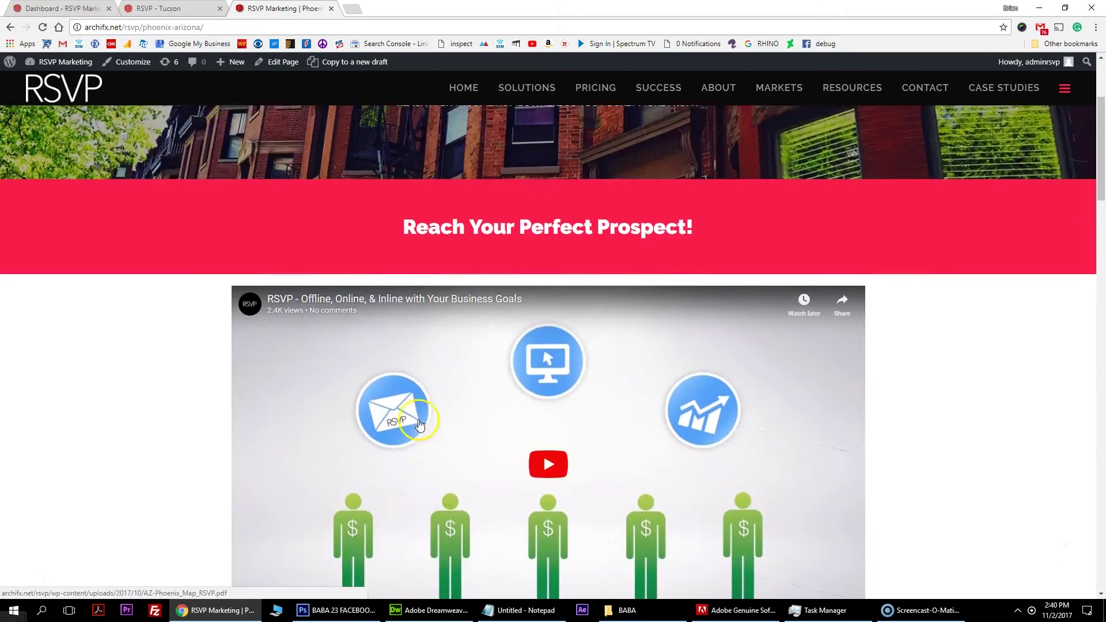
pyautogui.scroll(-9, 676, 266)
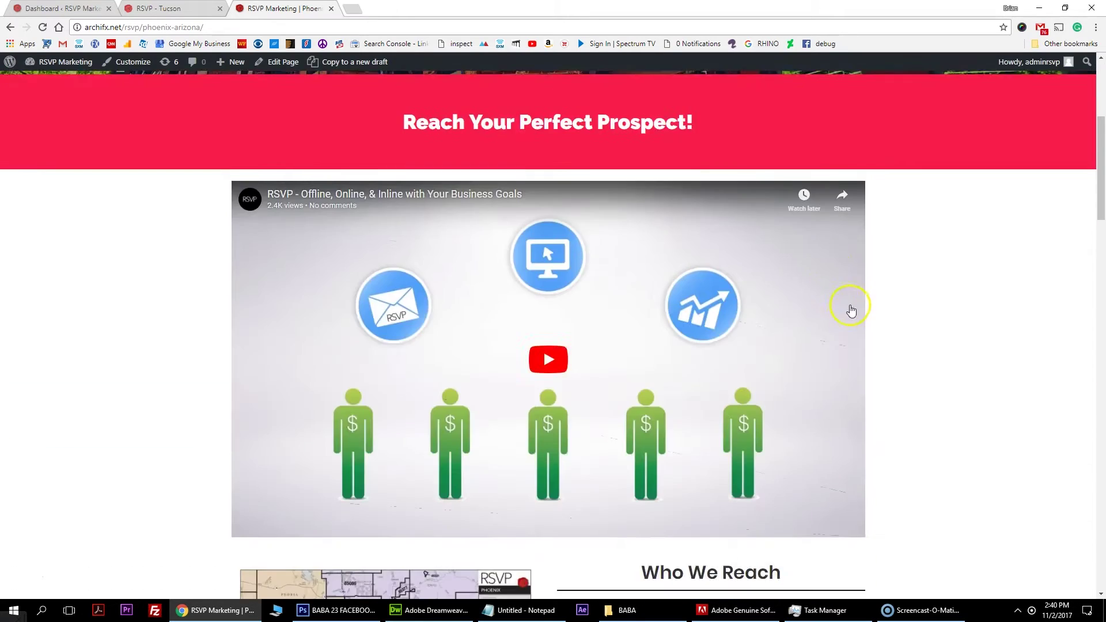
pyautogui.scroll(-3, 911, 348)
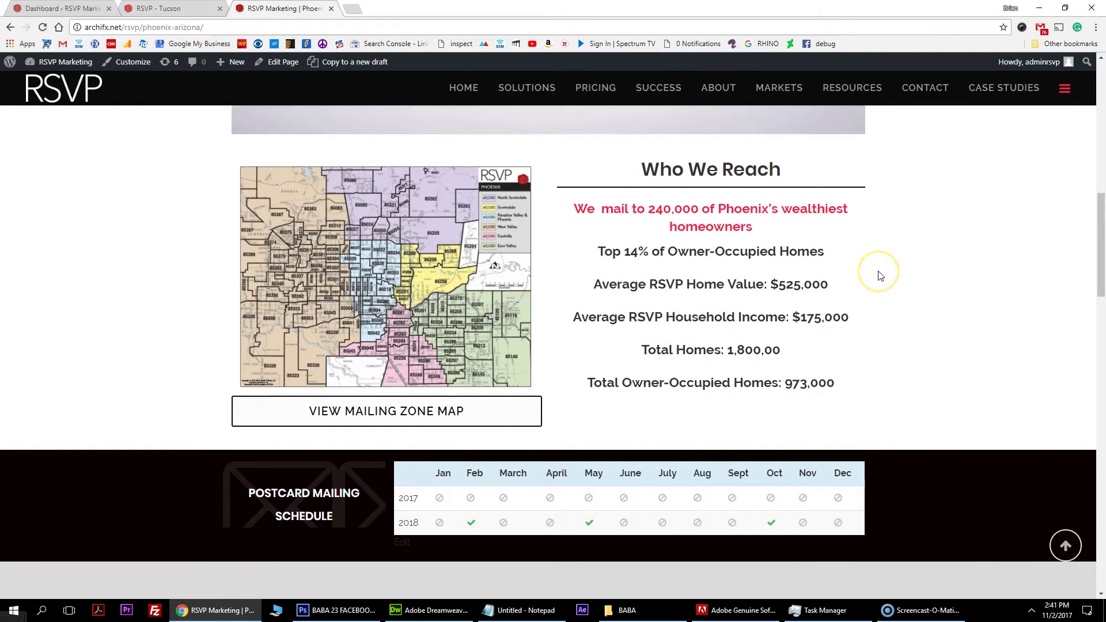
pyautogui.click(449, 236)
# Scroll to the contact form and try the Name, Email, Phone and Business Name fields.
pyautogui.scroll(-10, 583, 483)
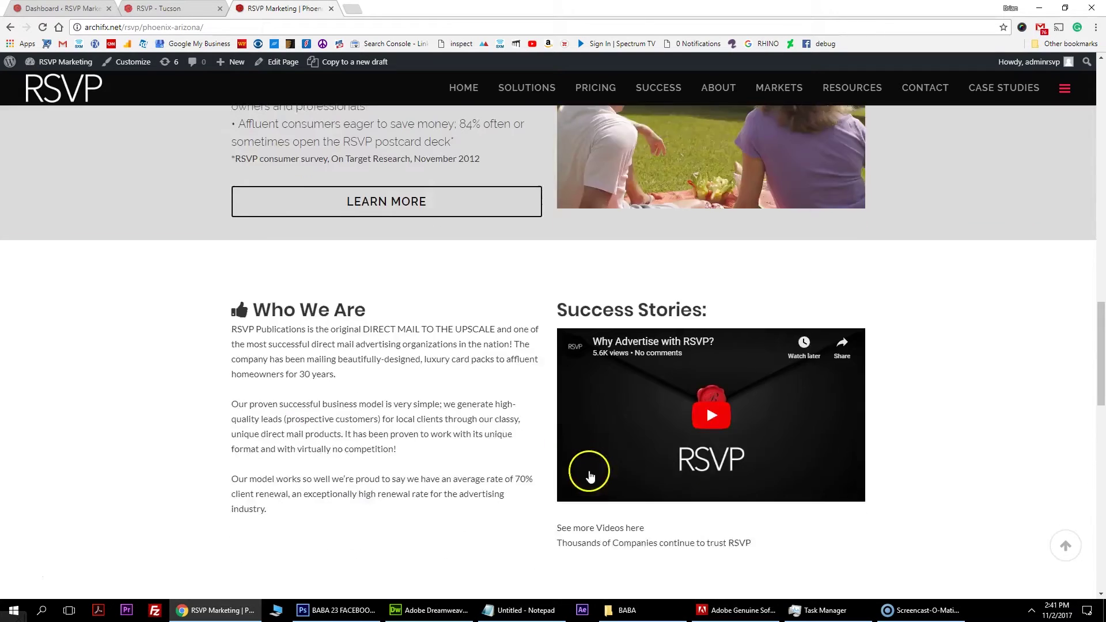
pyautogui.scroll(-3, 577, 438)
pyautogui.scroll(-3, 556, 409)
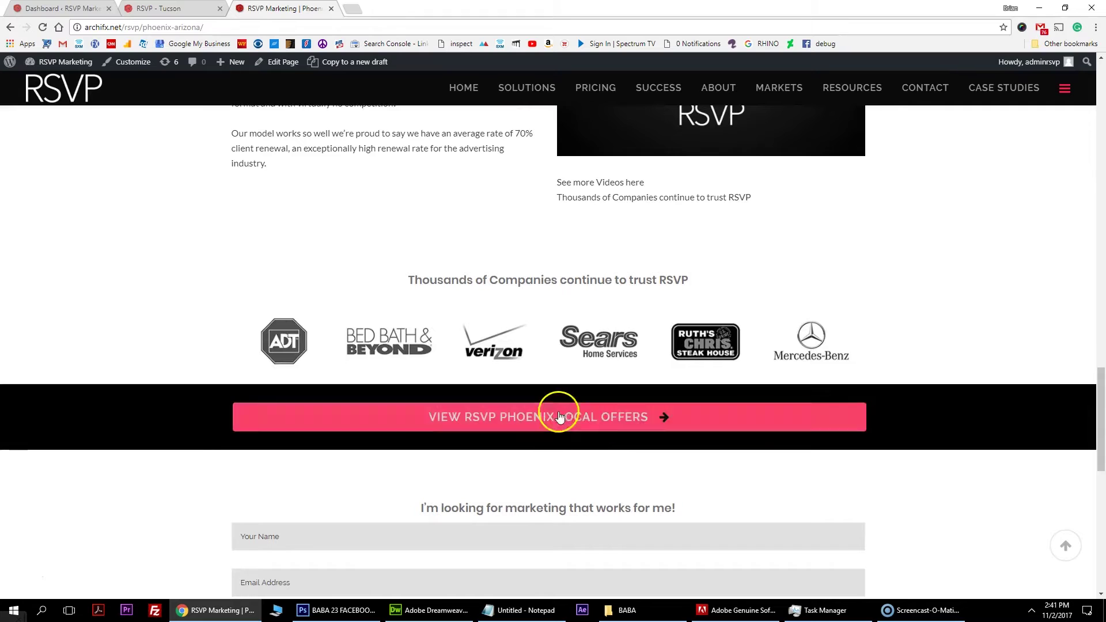
pyautogui.scroll(-3, 583, 414)
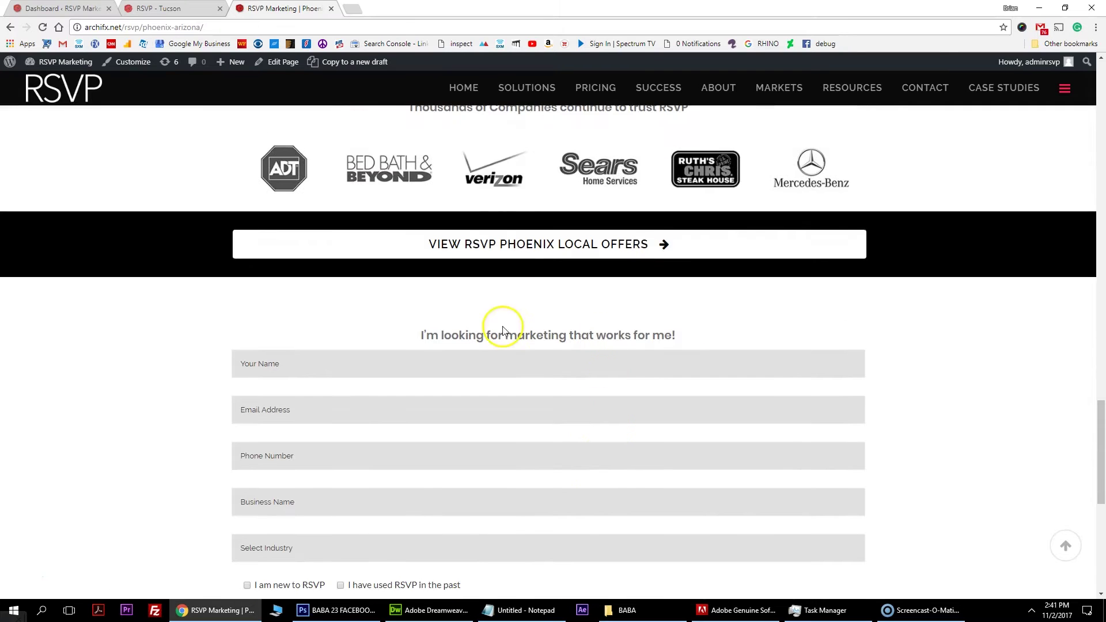
pyautogui.scroll(-2, 743, 242)
pyautogui.click(495, 249)
pyautogui.click(477, 286)
pyautogui.click(449, 340)
pyautogui.click(441, 386)
# Open and close the industry list, then switch to the WordPress admin Dashboard.
pyautogui.click(443, 432)
pyautogui.click(395, 247)
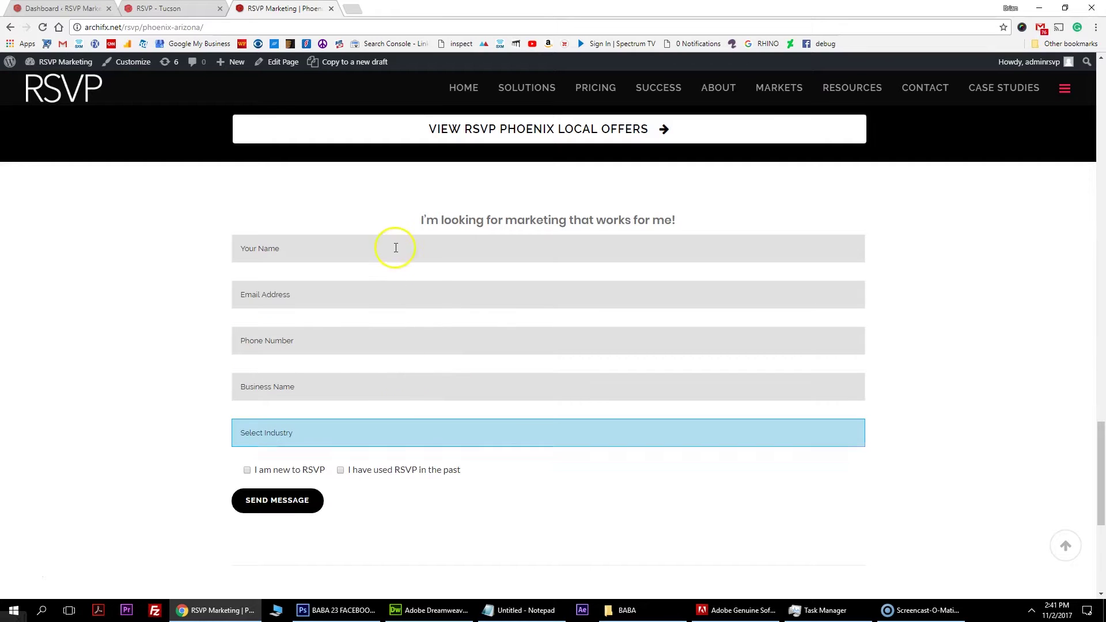
pyautogui.click(327, 246)
pyautogui.scroll(-3, 375, 398)
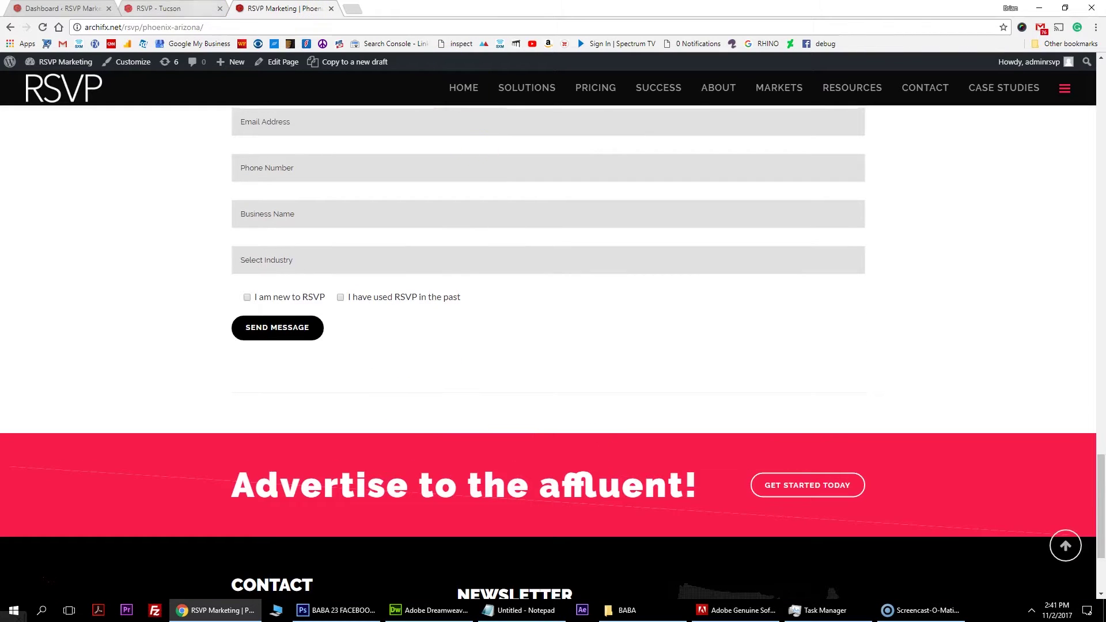
pyautogui.click(64, 8)
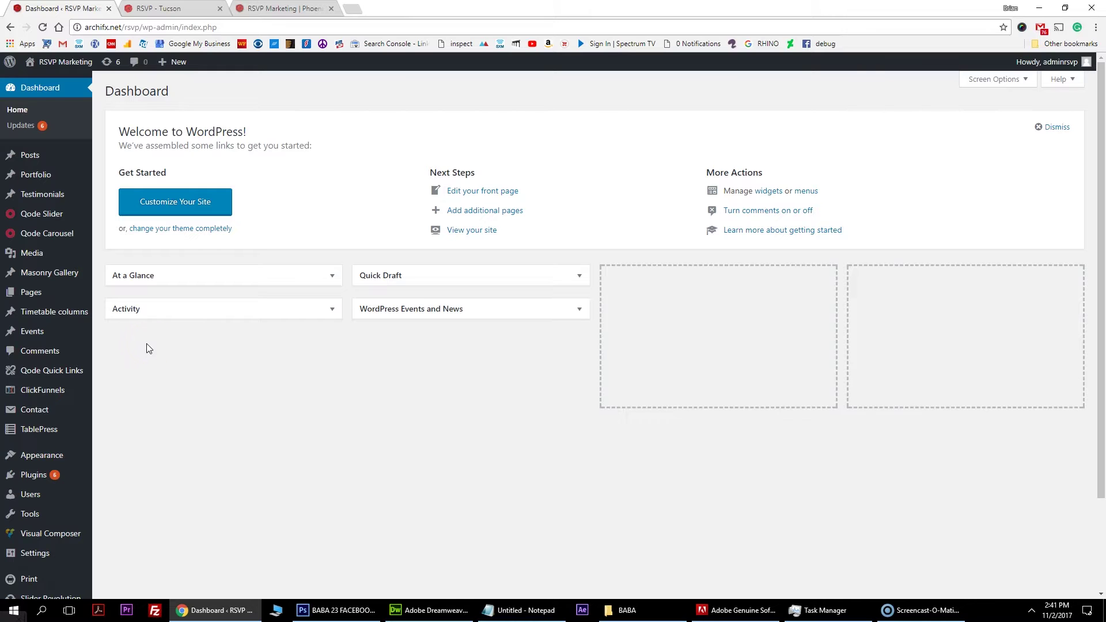
# Duplicate the Phoenix Contact form from the Contact Forms list.
pyautogui.moveTo(51, 413)
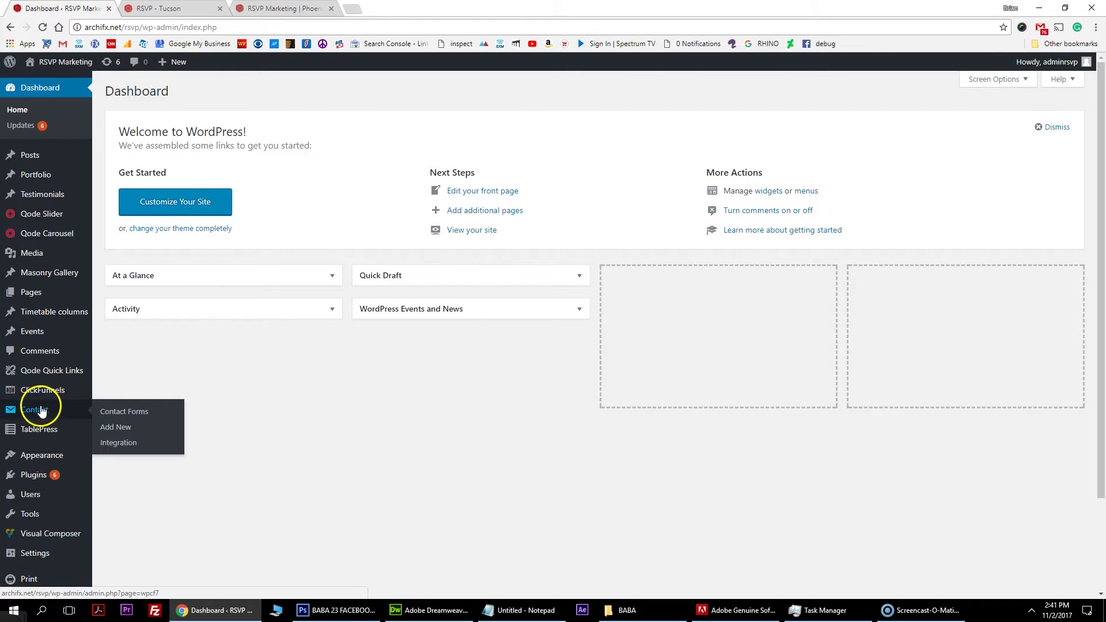
pyautogui.click(143, 412)
pyautogui.moveTo(156, 418)
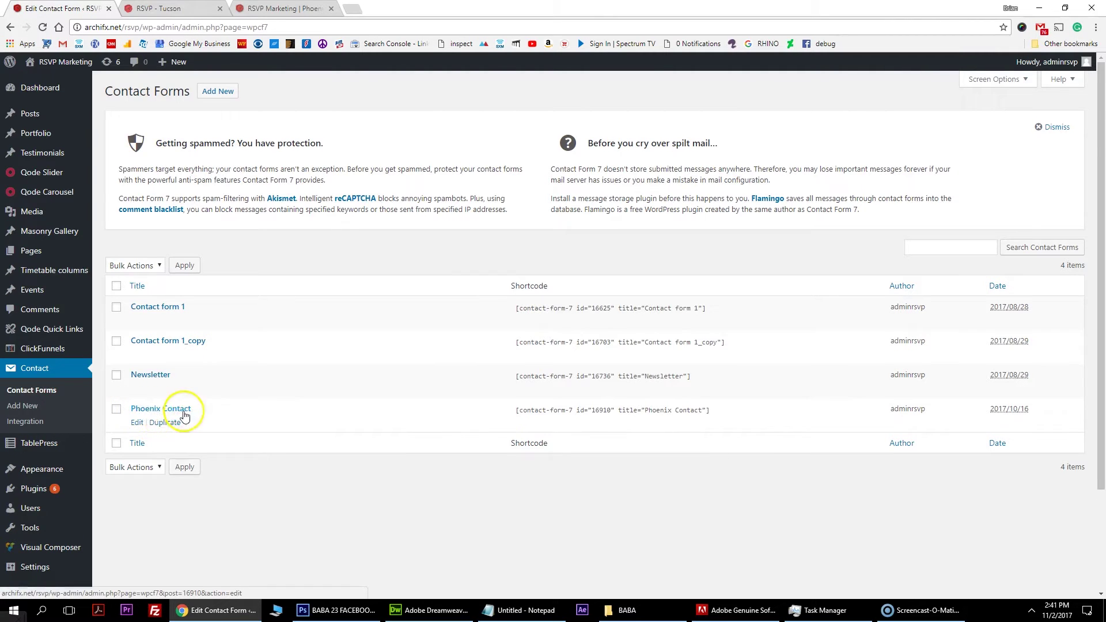
pyautogui.scroll(-2, 196, 398)
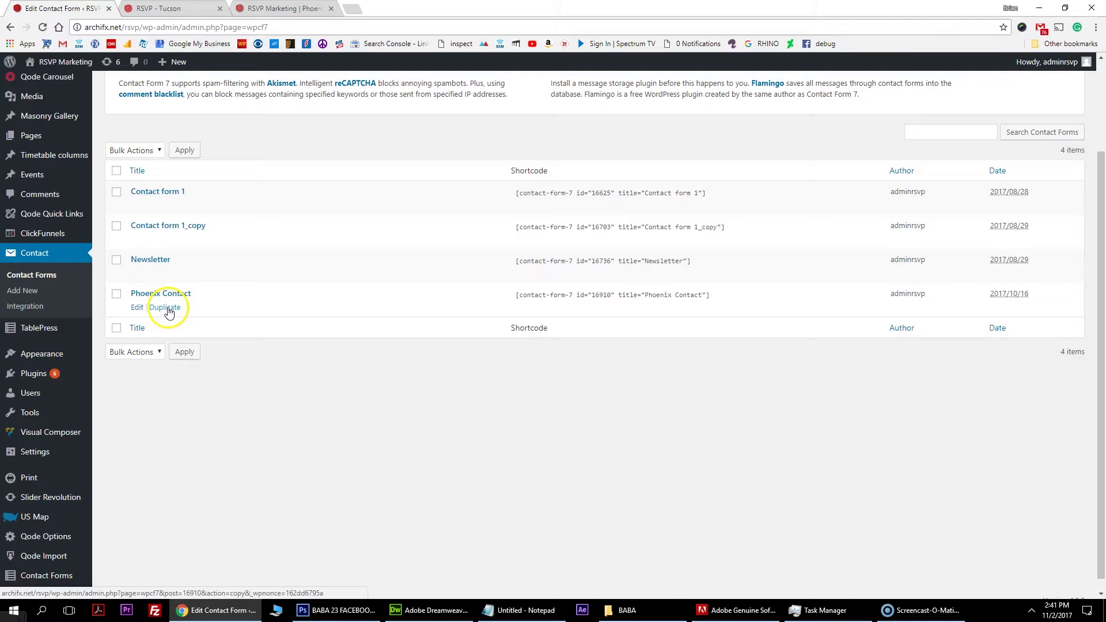
pyautogui.click(165, 308)
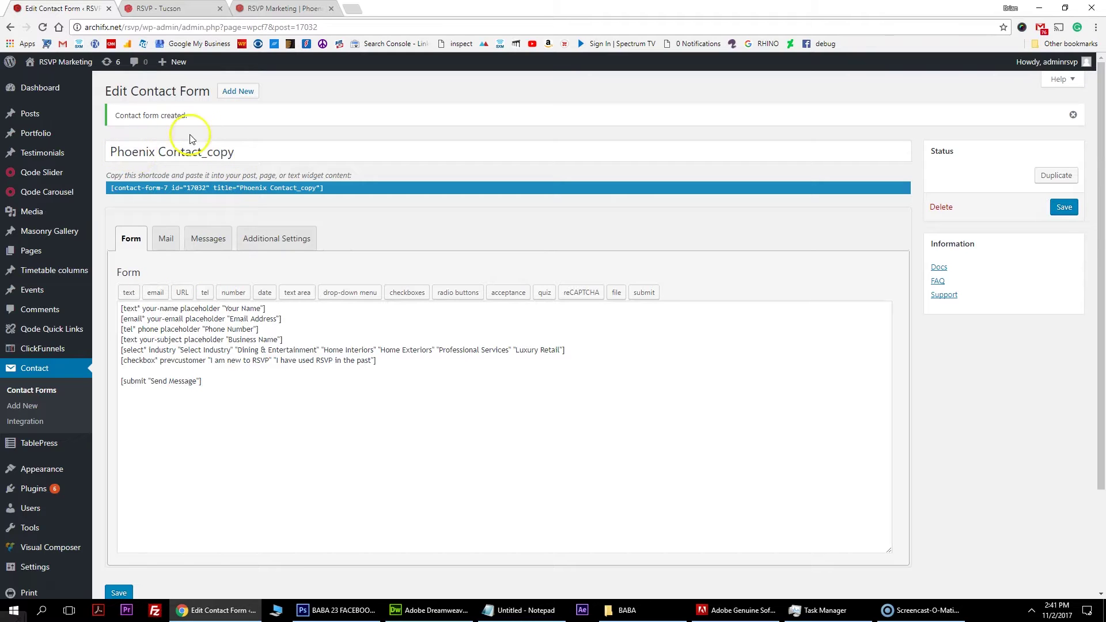
# Replace the 'Phoenix Contact_copy' title with 'Tucson Contact' and show the Mail settings.
pyautogui.moveTo(107, 151); pyautogui.dragTo(258, 150)
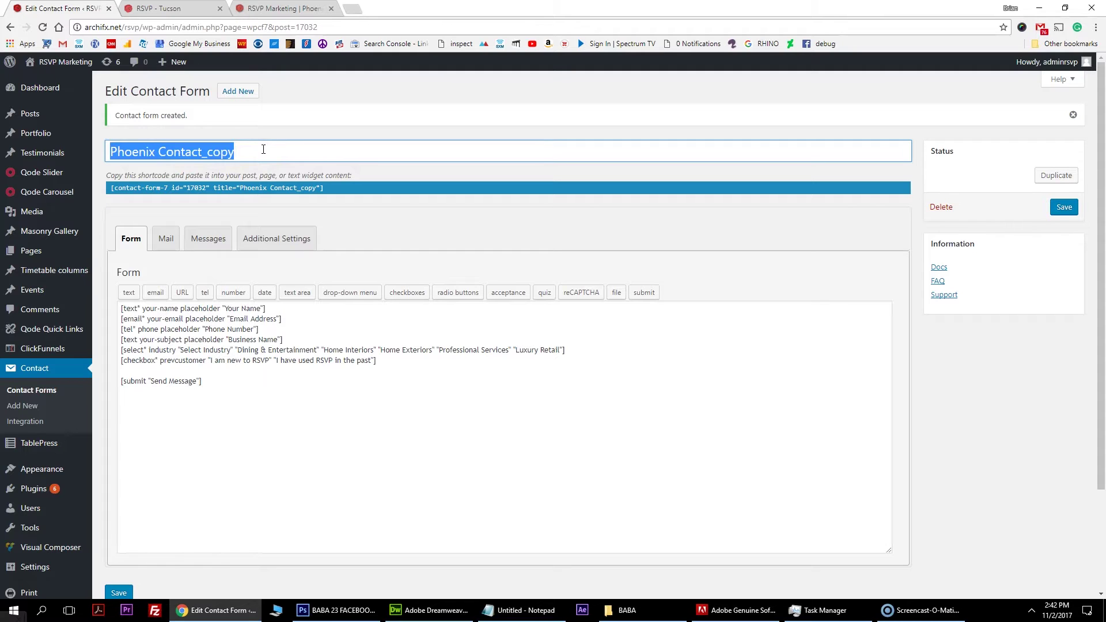
pyautogui.write('Tucs')
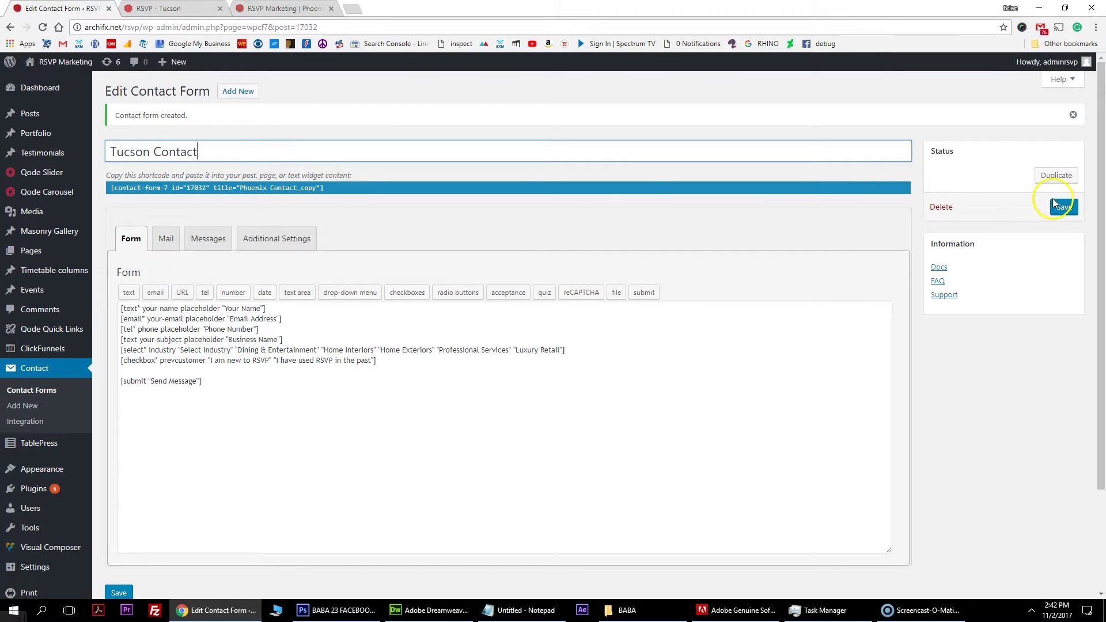
pyautogui.click(166, 239)
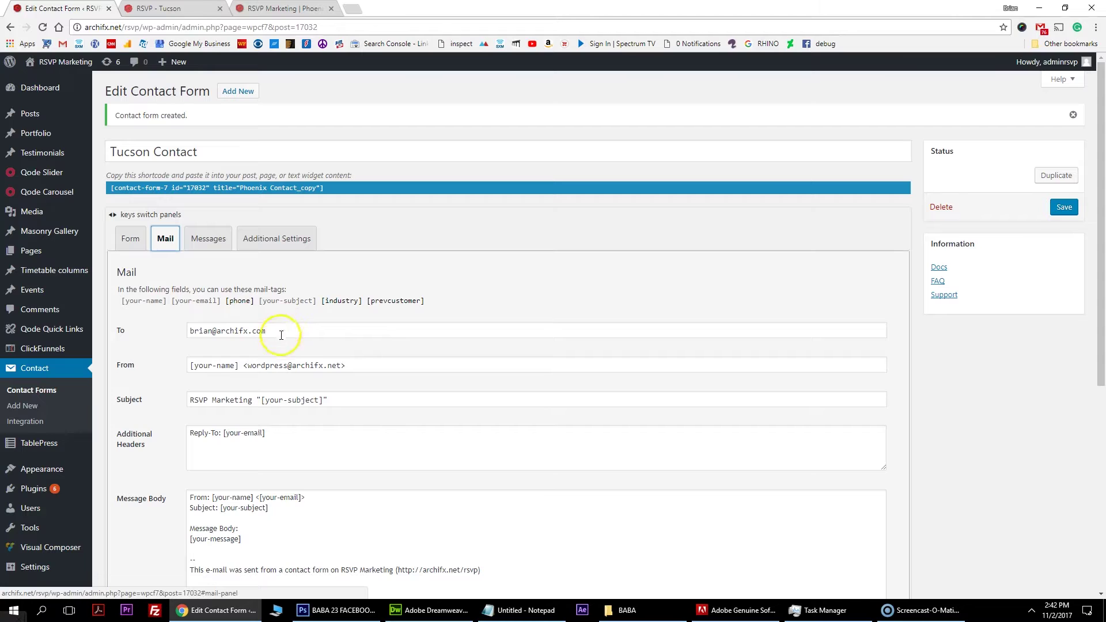
# Set the To field to a new recipient address, a comma, then the original address.
pyautogui.moveTo(287, 329); pyautogui.dragTo(189, 331)
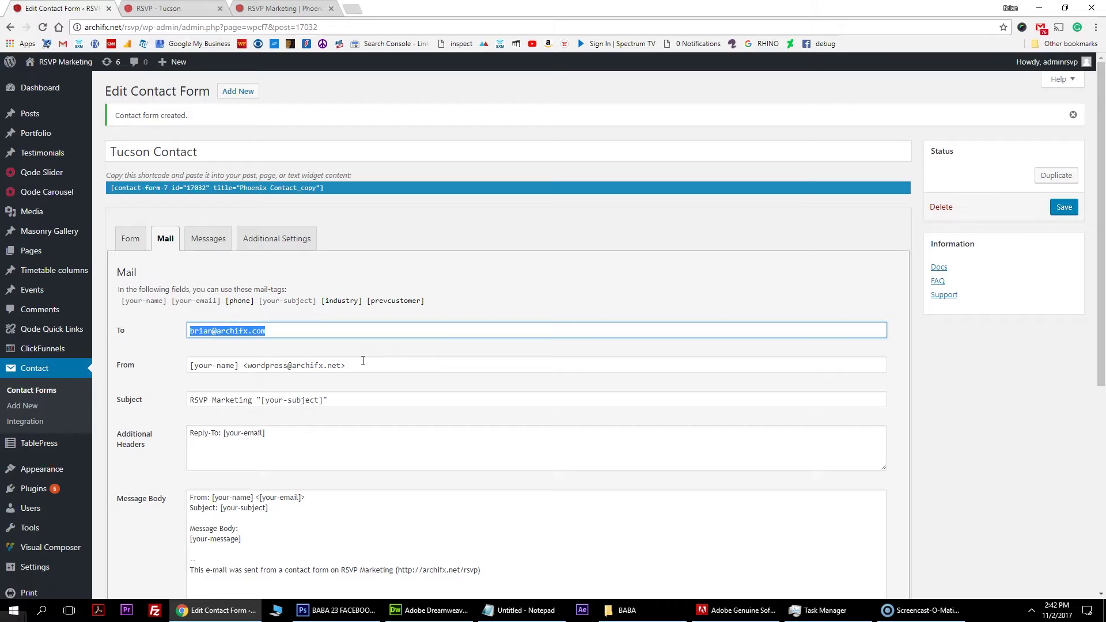
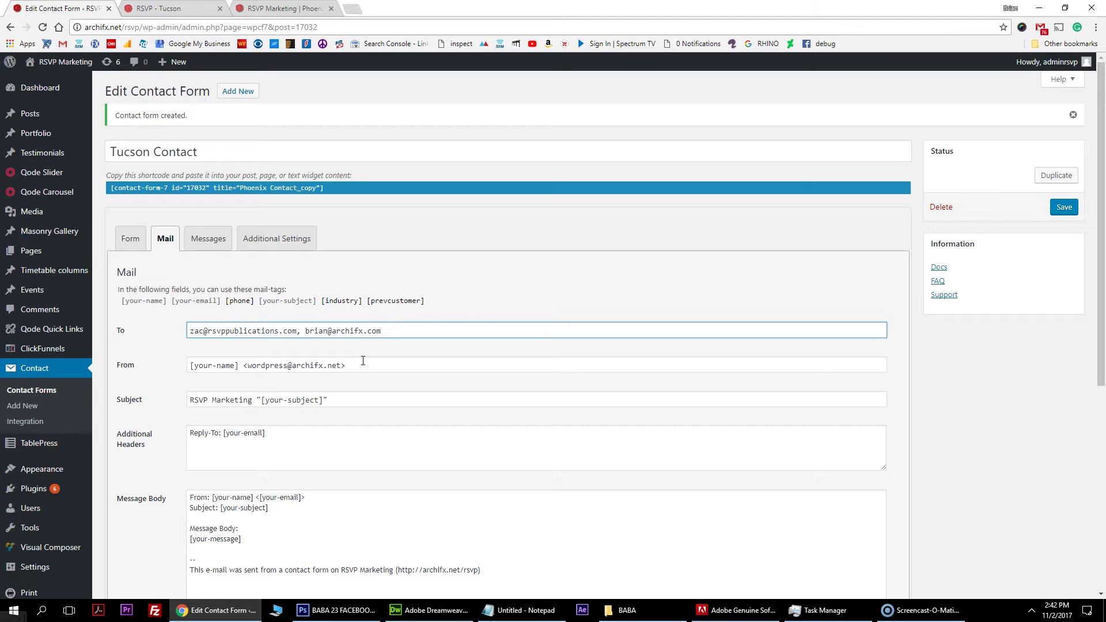
pyautogui.moveTo(189, 331); pyautogui.dragTo(383, 331)
pyautogui.click(393, 331)
# Replace the sender address in the From field and correct its domain.
pyautogui.click(291, 361)
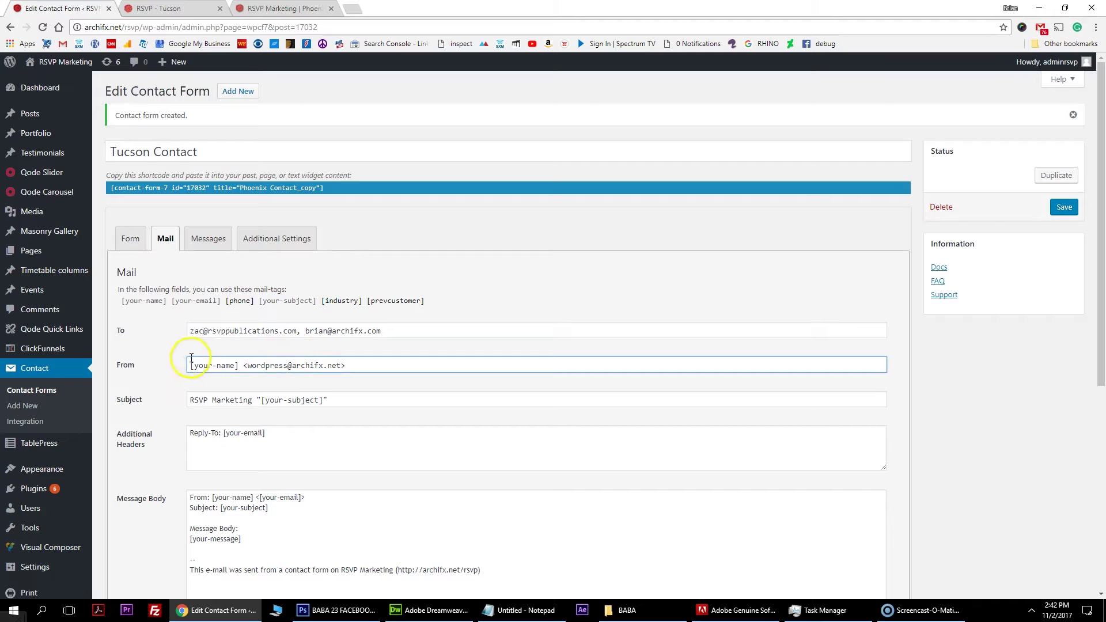
pyautogui.moveTo(342, 366); pyautogui.dragTo(246, 370)
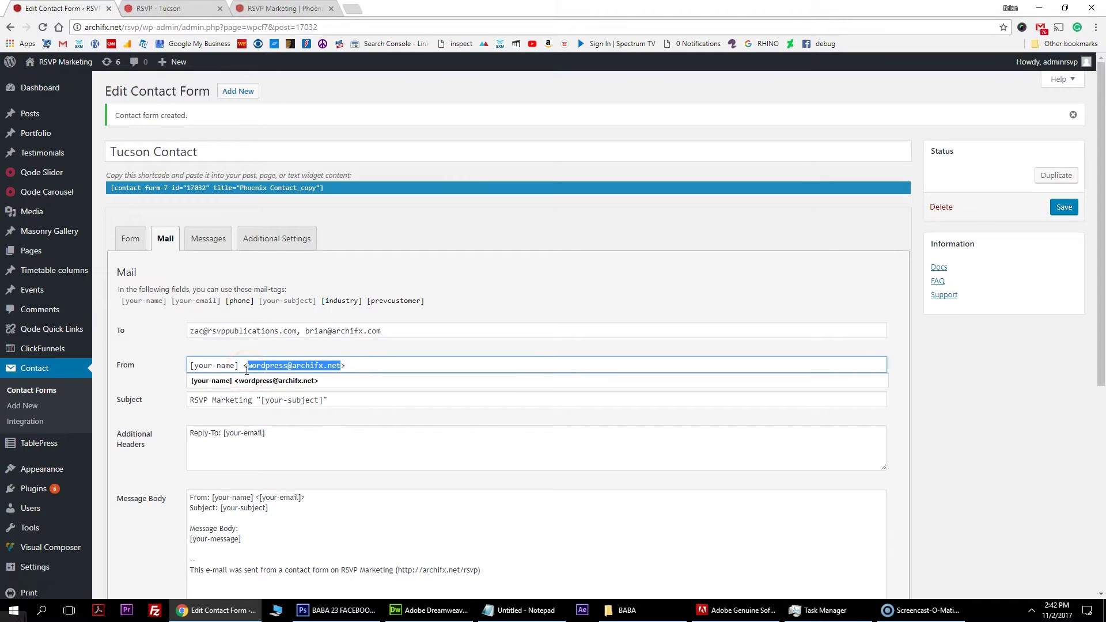
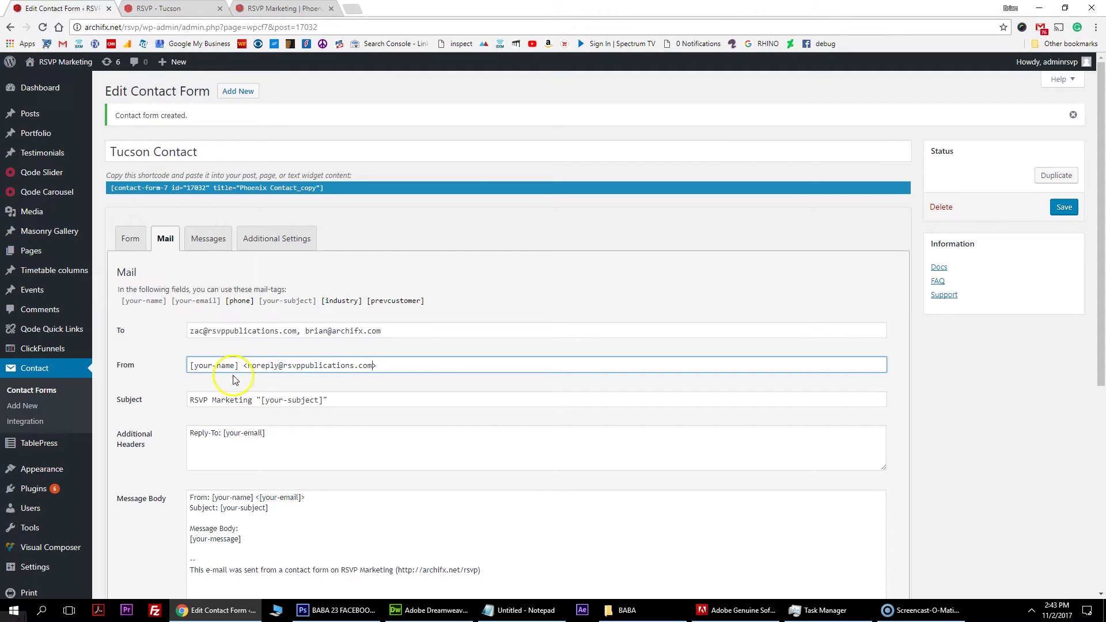
pyautogui.moveTo(247, 367); pyautogui.dragTo(373, 367)
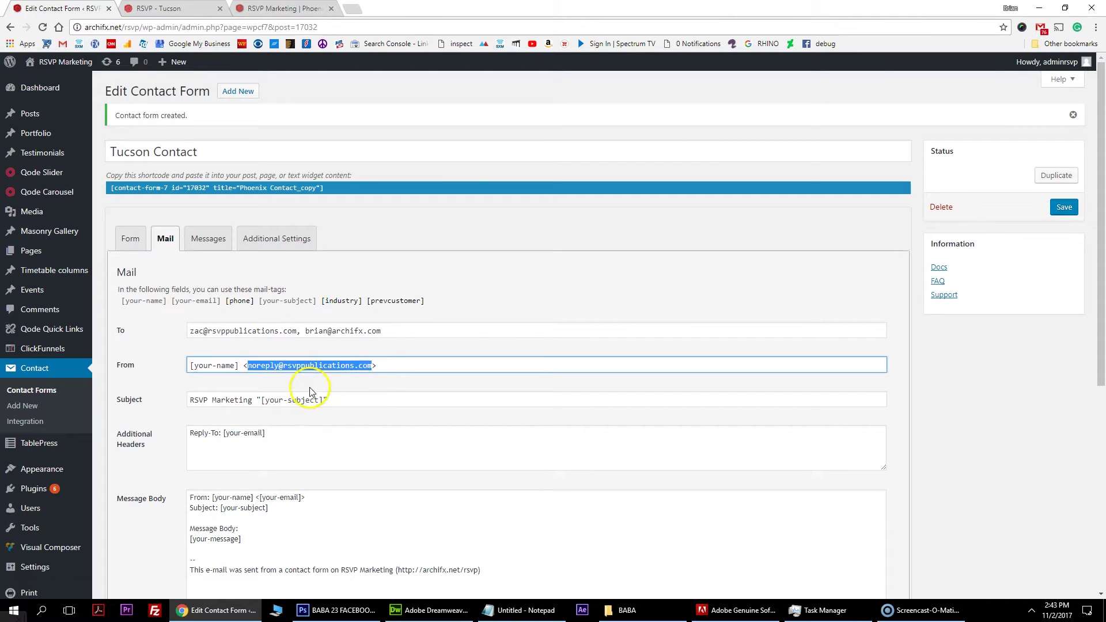
pyautogui.click(240, 400)
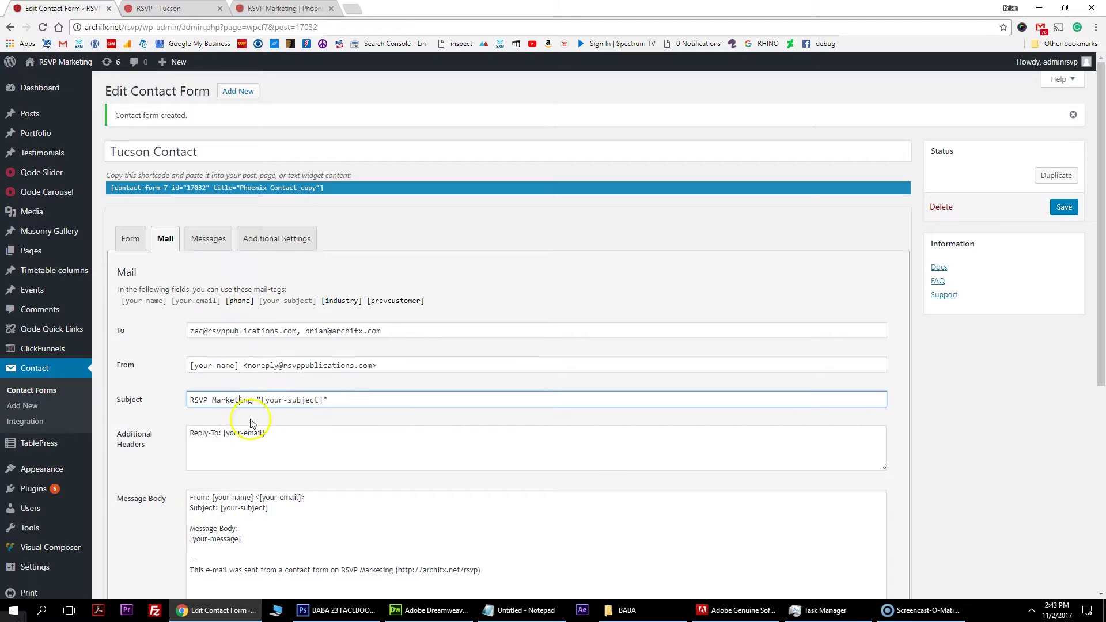
pyautogui.click(286, 377)
pyautogui.moveTo(372, 378); pyautogui.dragTo(284, 377)
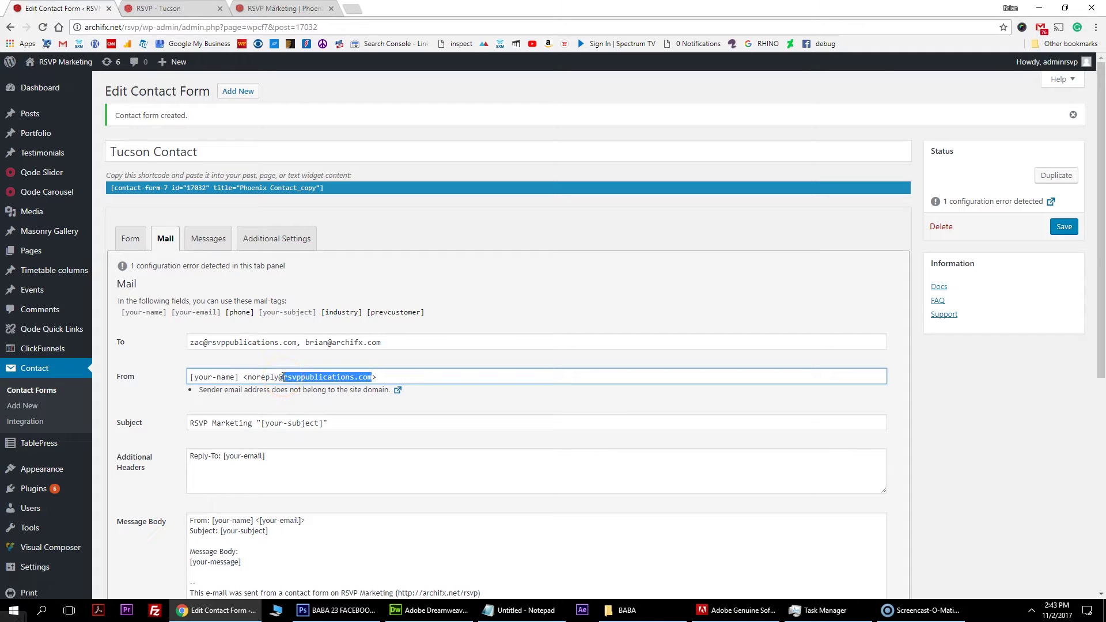
pyautogui.write('archifx.ne')
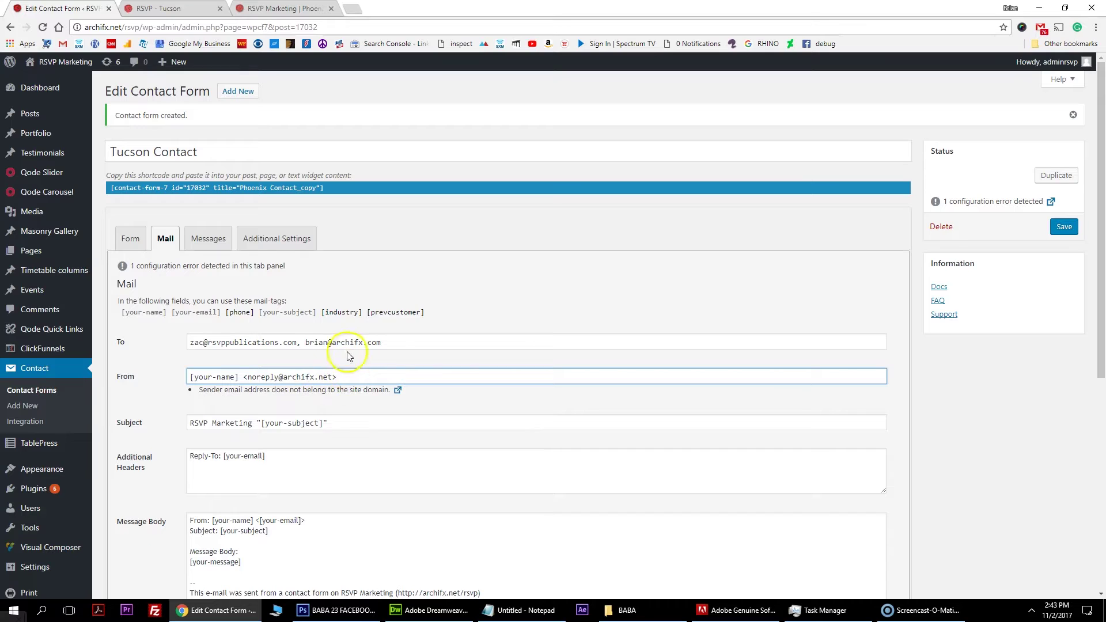
pyautogui.click(337, 424)
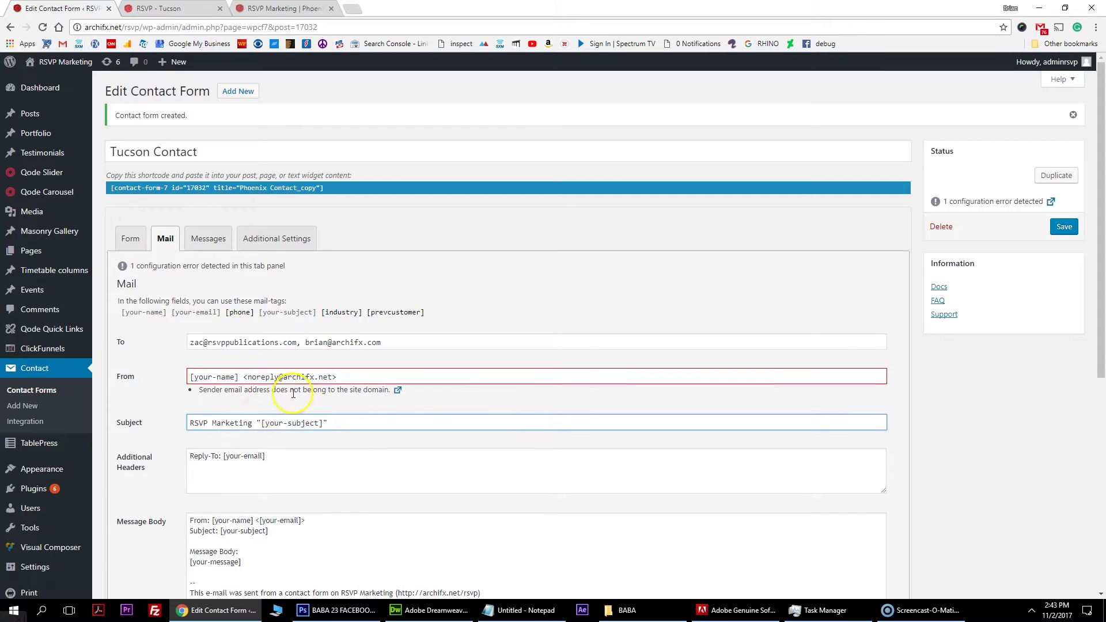
# Remove 'Marketing' so the subject reads RSVP TUSCON "[your-subject]".
pyautogui.click(257, 400)
pyautogui.moveTo(253, 399); pyautogui.dragTo(213, 398)
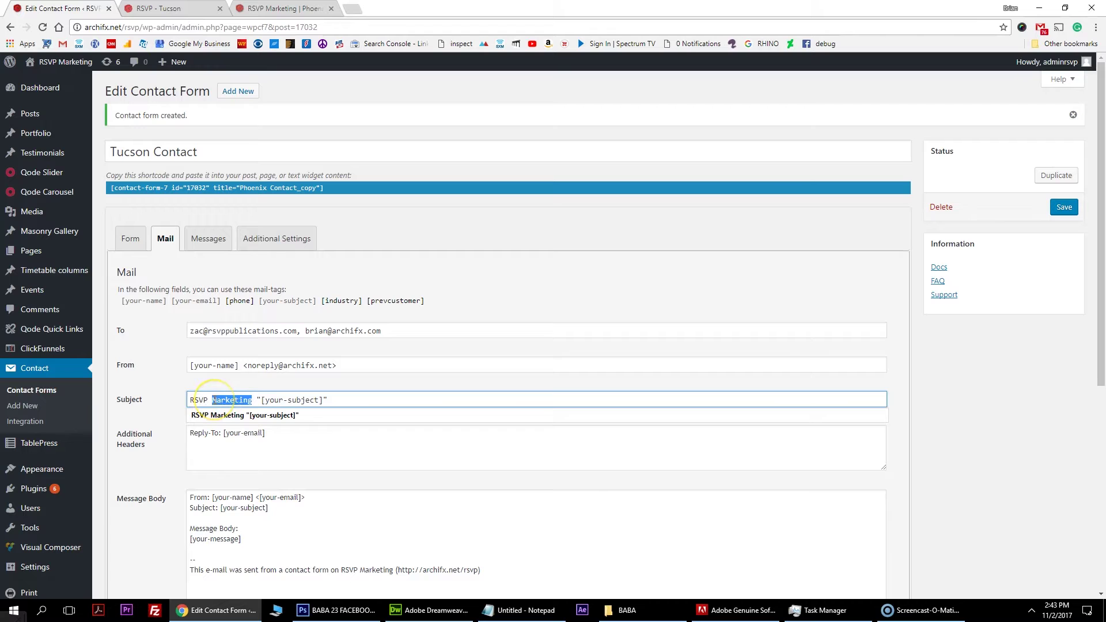
pyautogui.press('BackSpace')
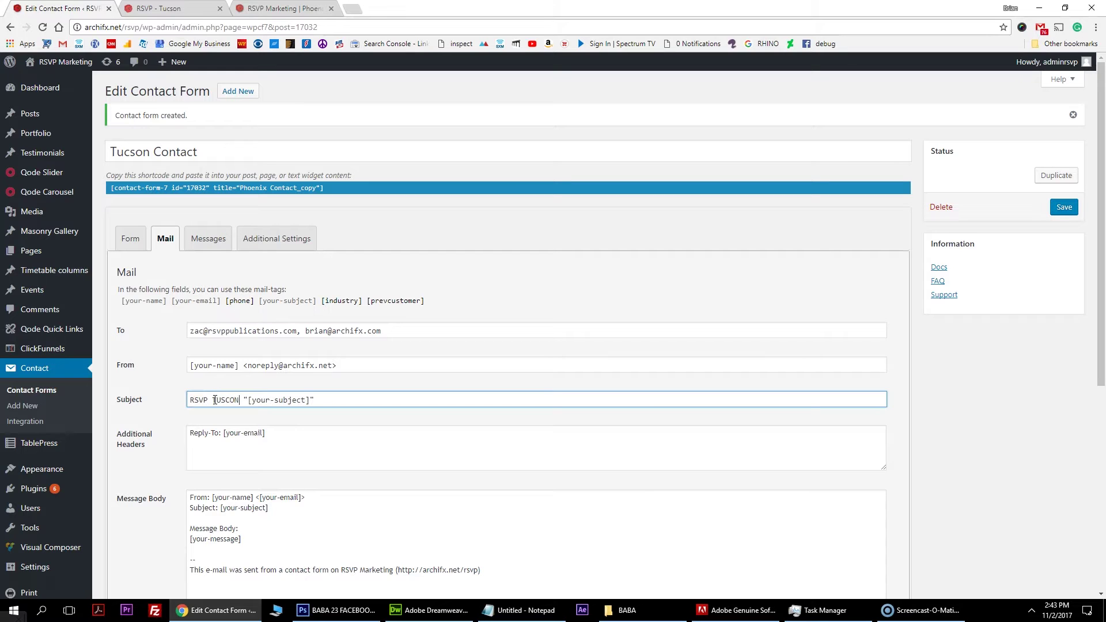
pyautogui.click(294, 439)
pyautogui.click(227, 400)
pyautogui.scroll(-1, 250, 468)
pyautogui.scroll(-2, 249, 468)
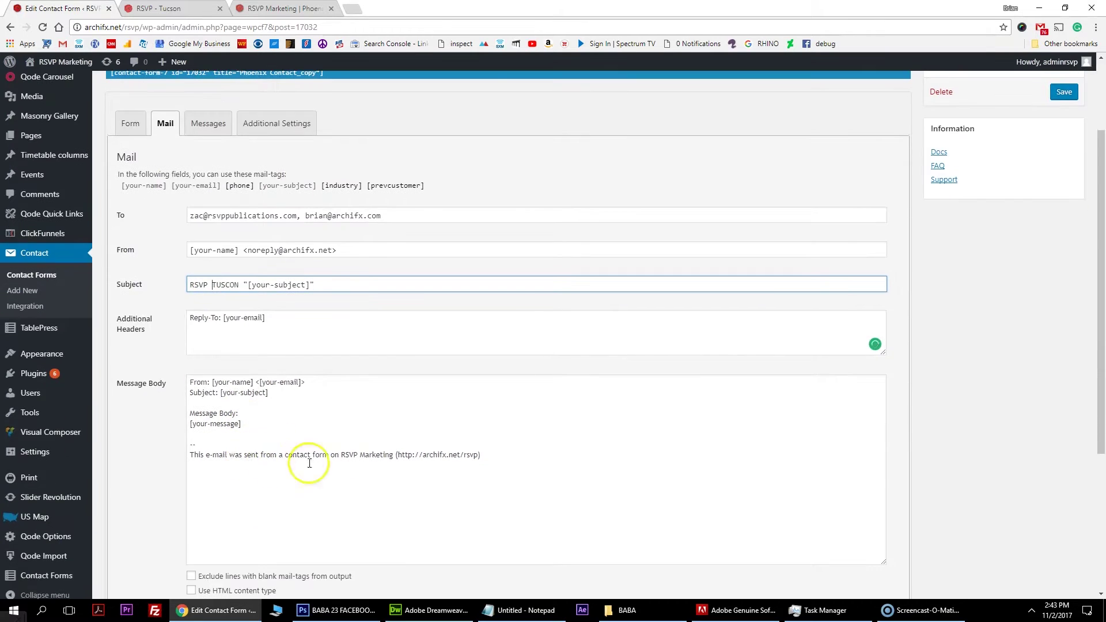
pyautogui.scroll(2, 222, 335)
pyautogui.scroll(1, 222, 335)
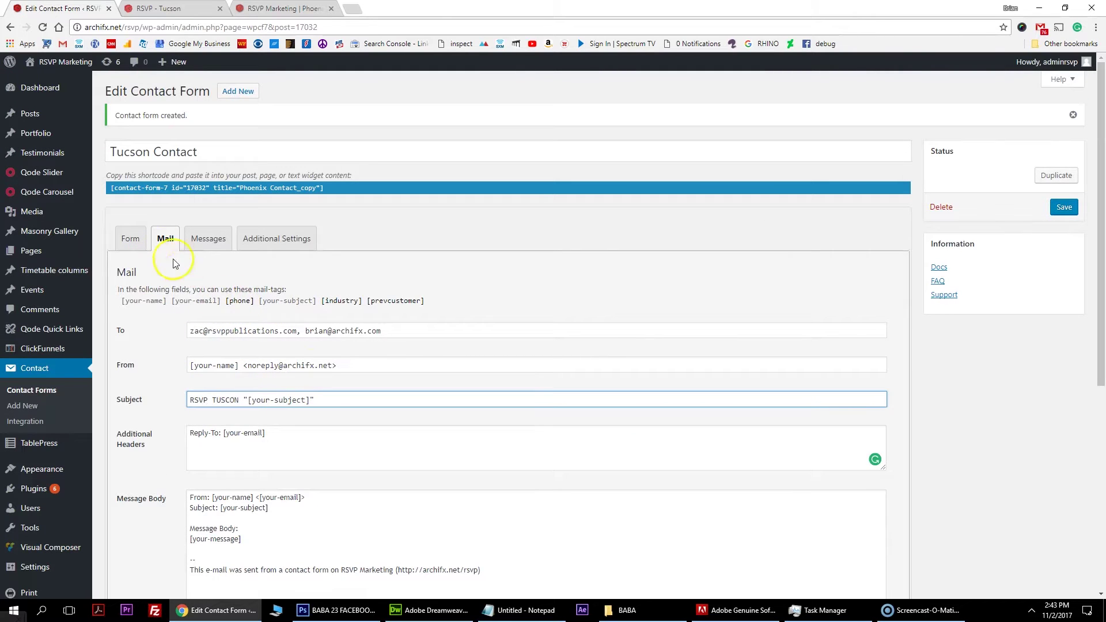
pyautogui.click(131, 236)
# Add a blank line below the Business Name tag in the form template.
pyautogui.click(230, 330)
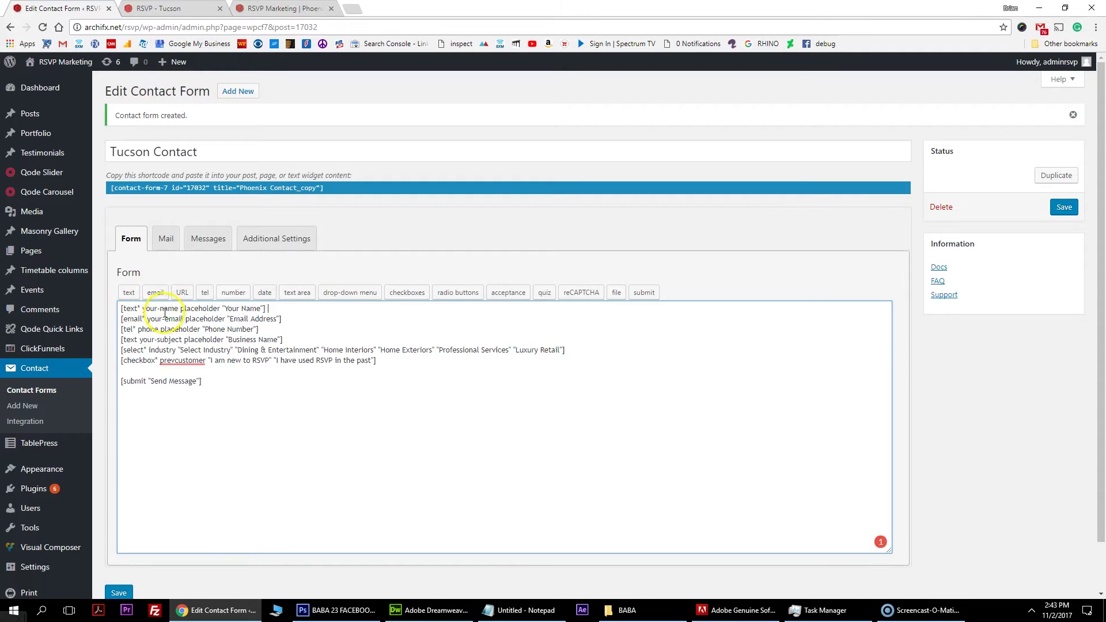
pyautogui.click(281, 309)
pyautogui.click(293, 340)
pyautogui.press('Return')
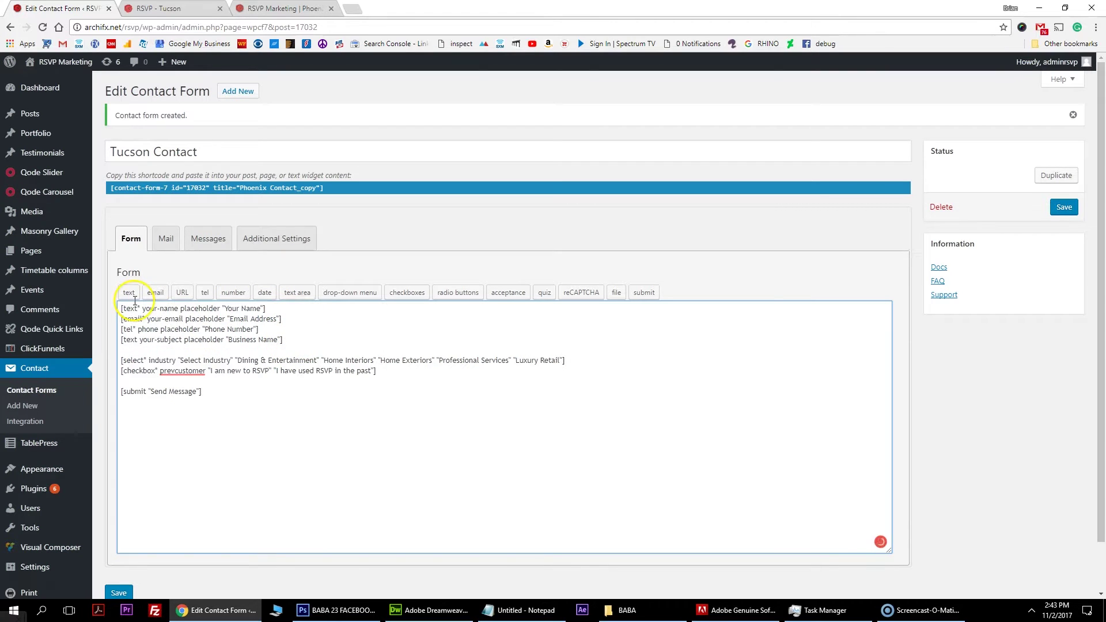
# Insert a required text field named website, producing [text* website].
pyautogui.click(130, 295)
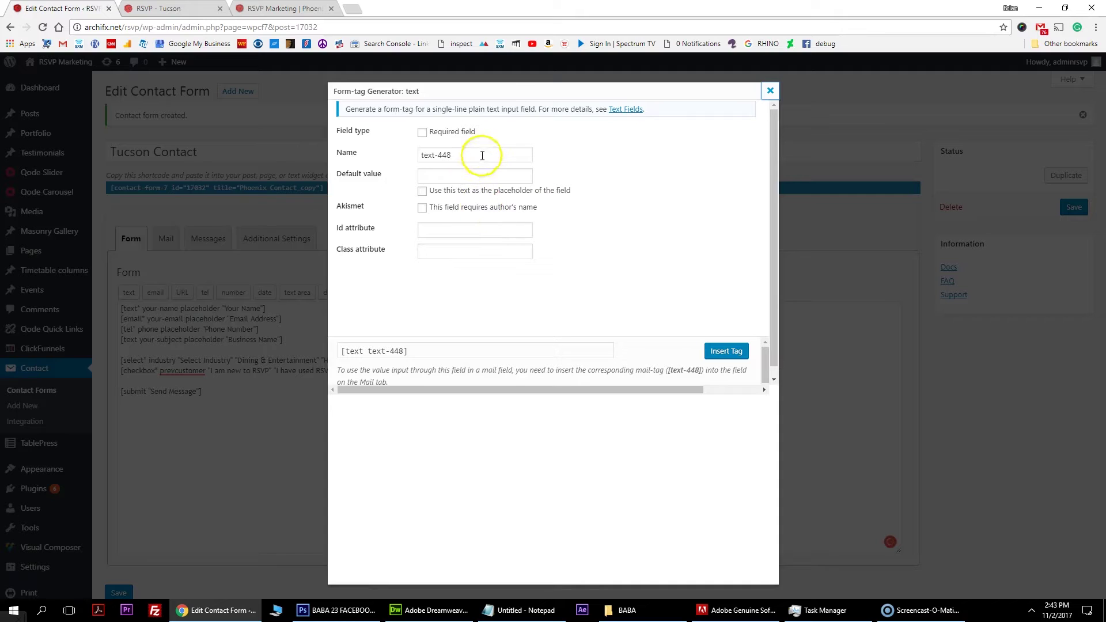
pyautogui.moveTo(477, 153); pyautogui.dragTo(358, 158)
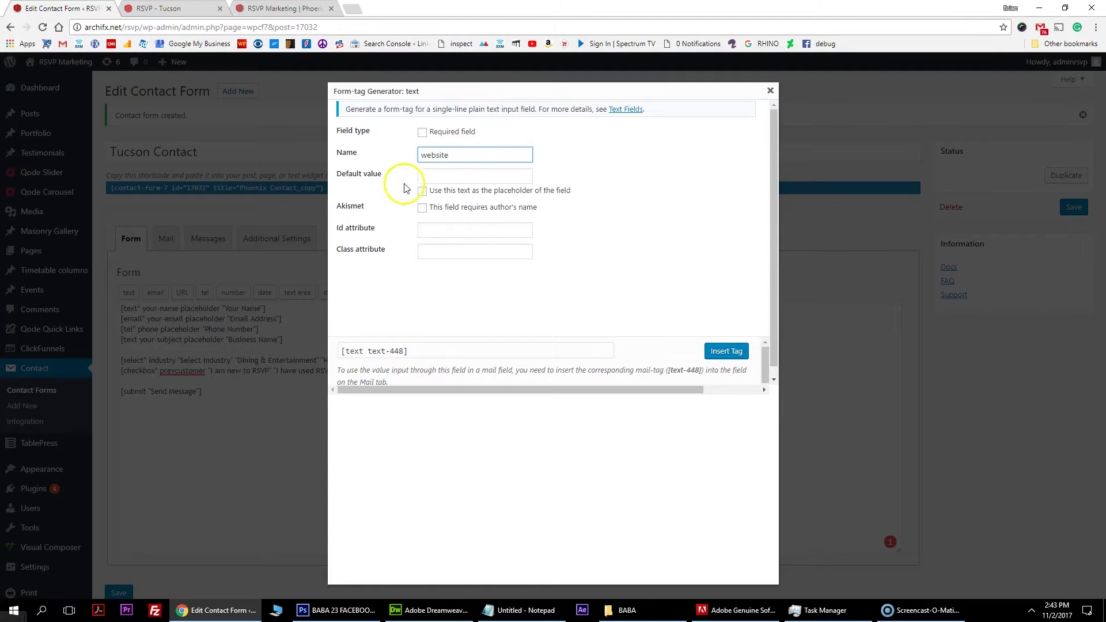
pyautogui.doubleClick(442, 155)
pyautogui.click(423, 133)
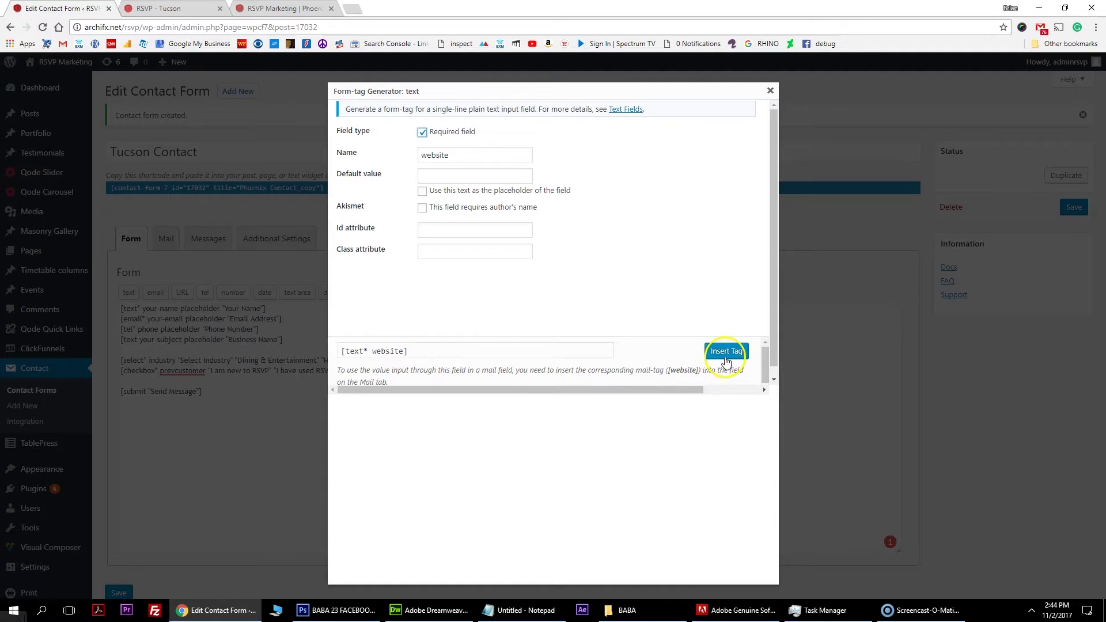
pyautogui.click(727, 352)
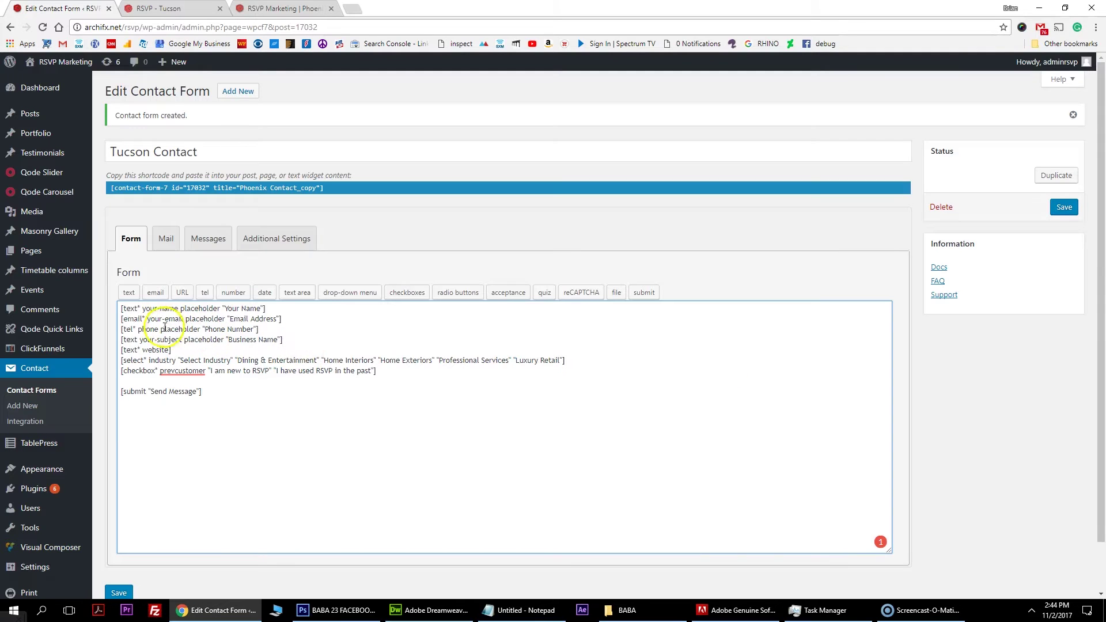
# Copy the tel line's placeholder onto the website tag and change it to 'Website'.
pyautogui.moveTo(162, 330); pyautogui.dragTo(212, 330)
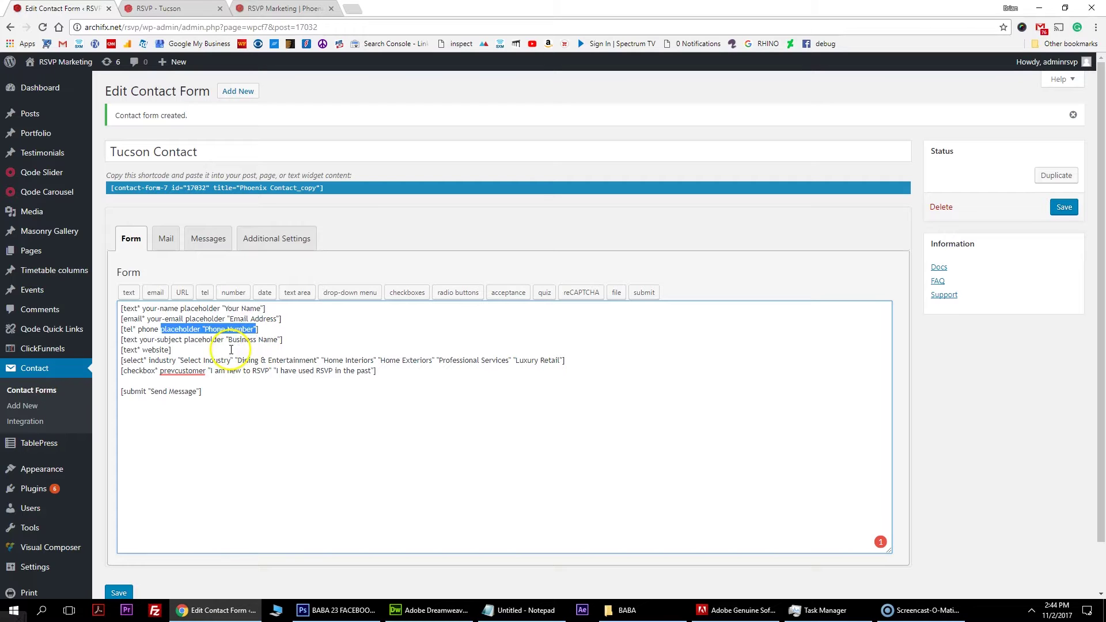
pyautogui.click(168, 350)
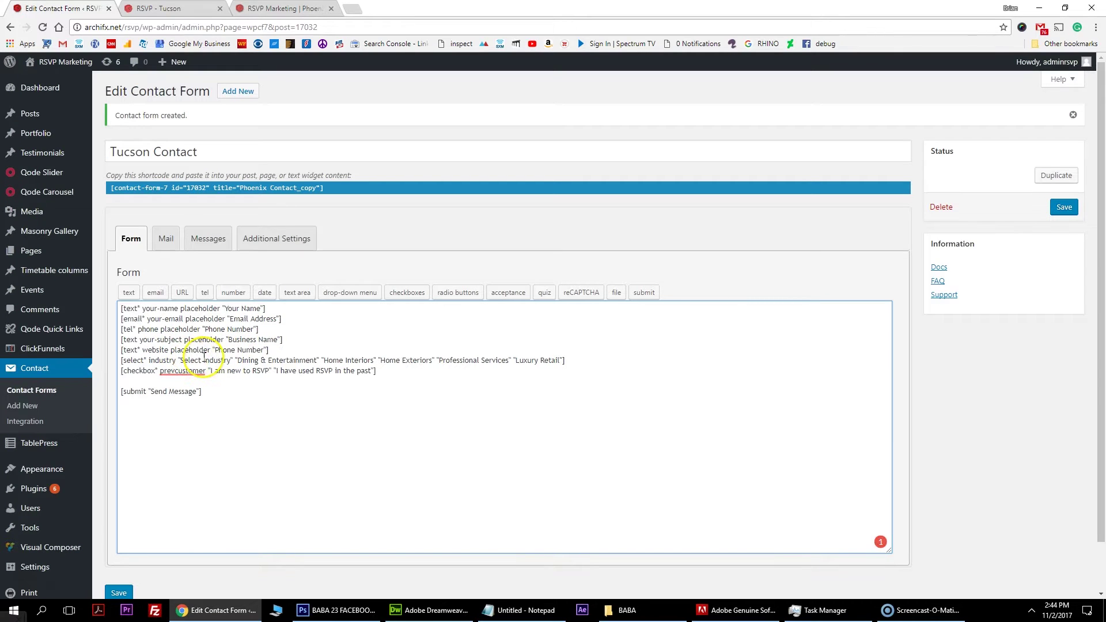
pyautogui.moveTo(217, 350); pyautogui.dragTo(262, 350)
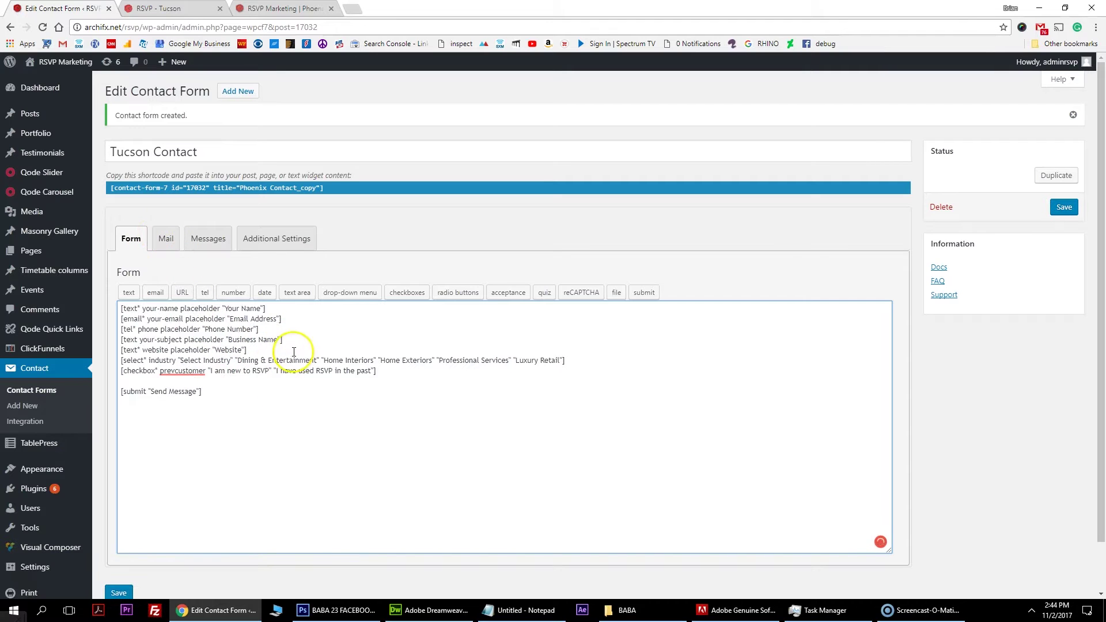
# Save the Tucson Contact form and review its Mail settings.
pyautogui.click(173, 243)
pyautogui.scroll(-4, 277, 323)
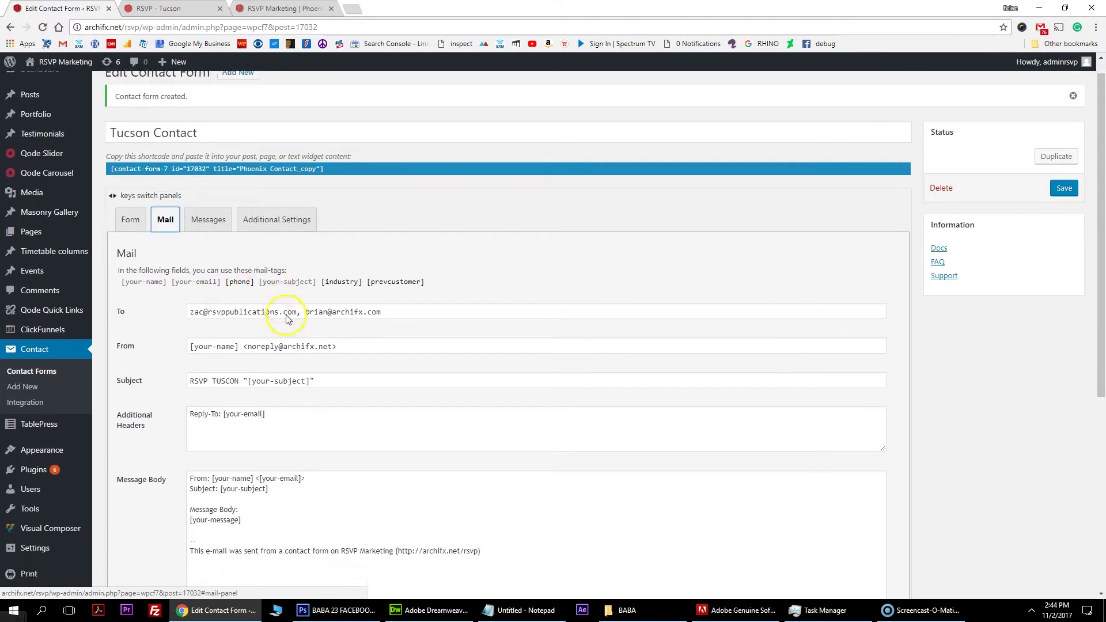
pyautogui.scroll(5, 289, 358)
pyautogui.click(131, 185)
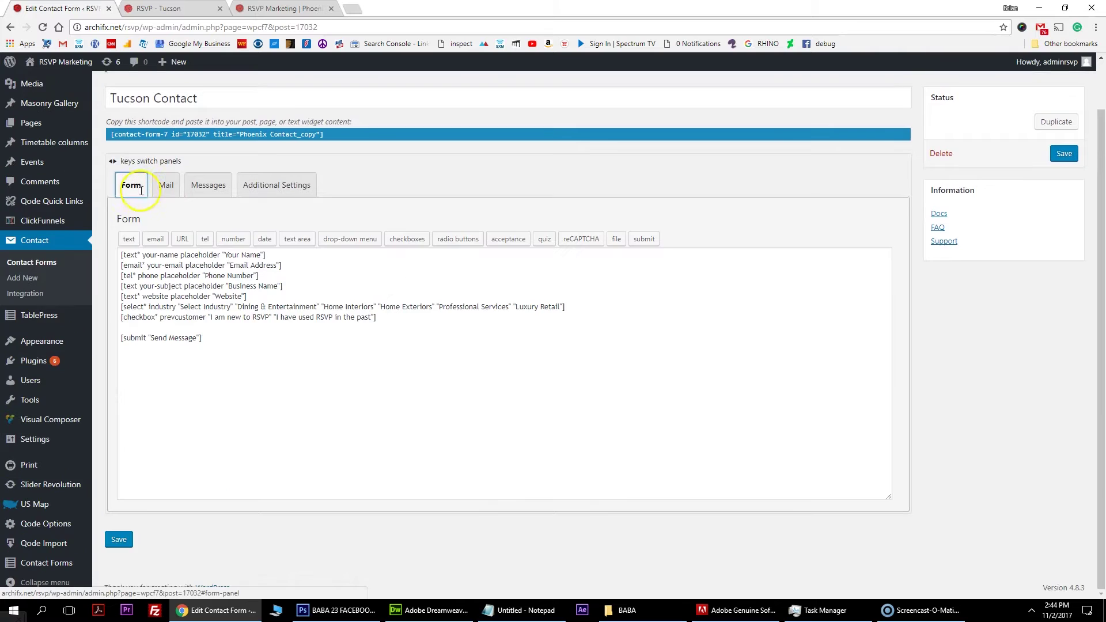
pyautogui.click(1064, 154)
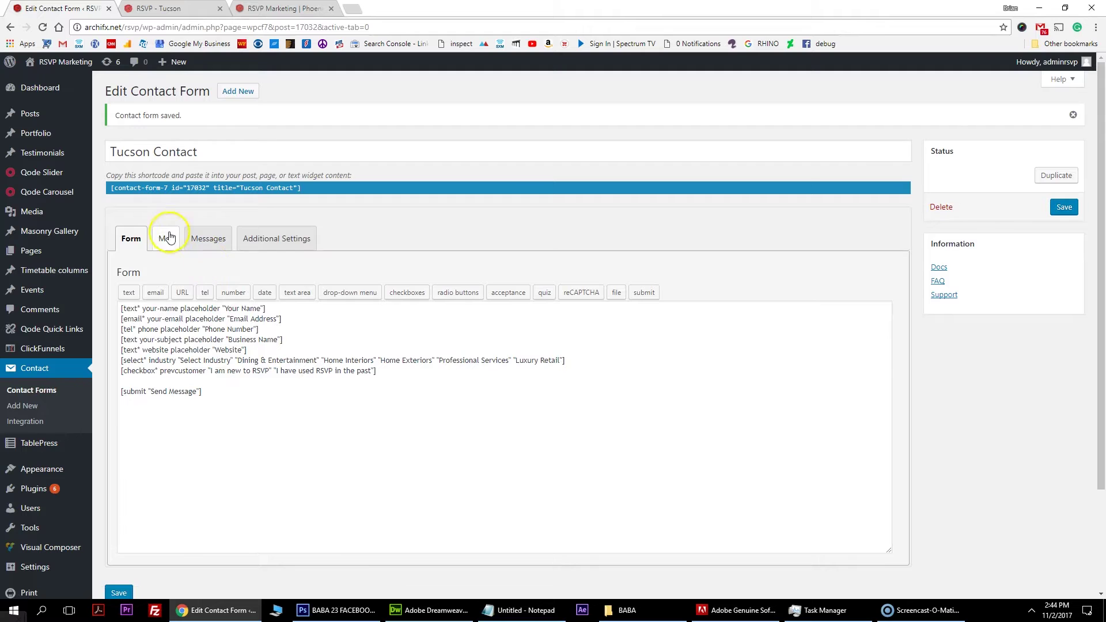
pyautogui.click(167, 236)
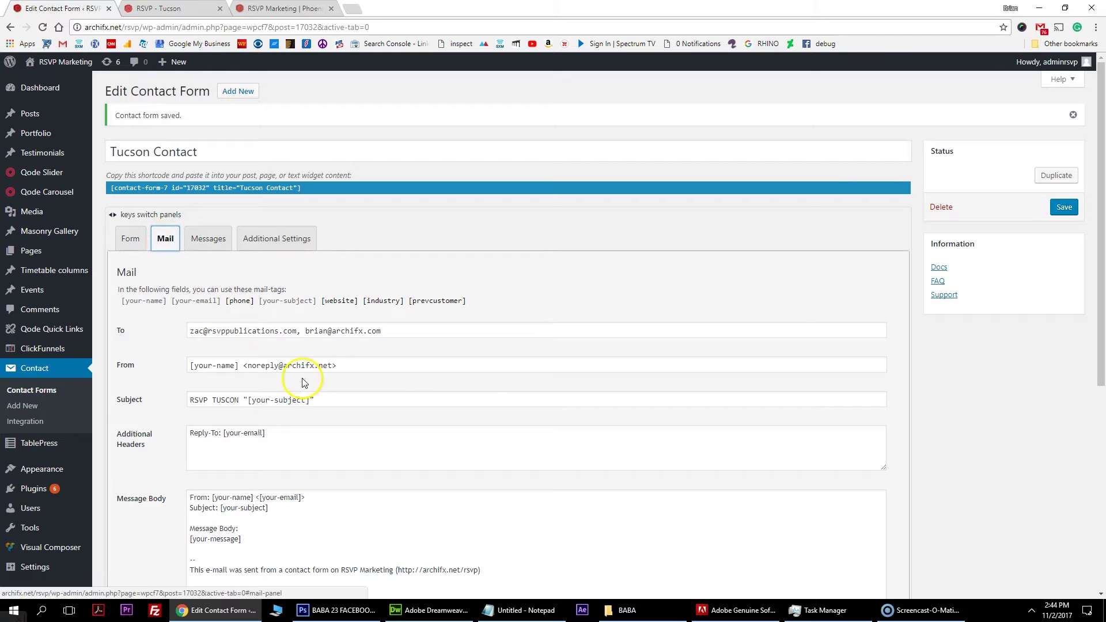
pyautogui.click(244, 191)
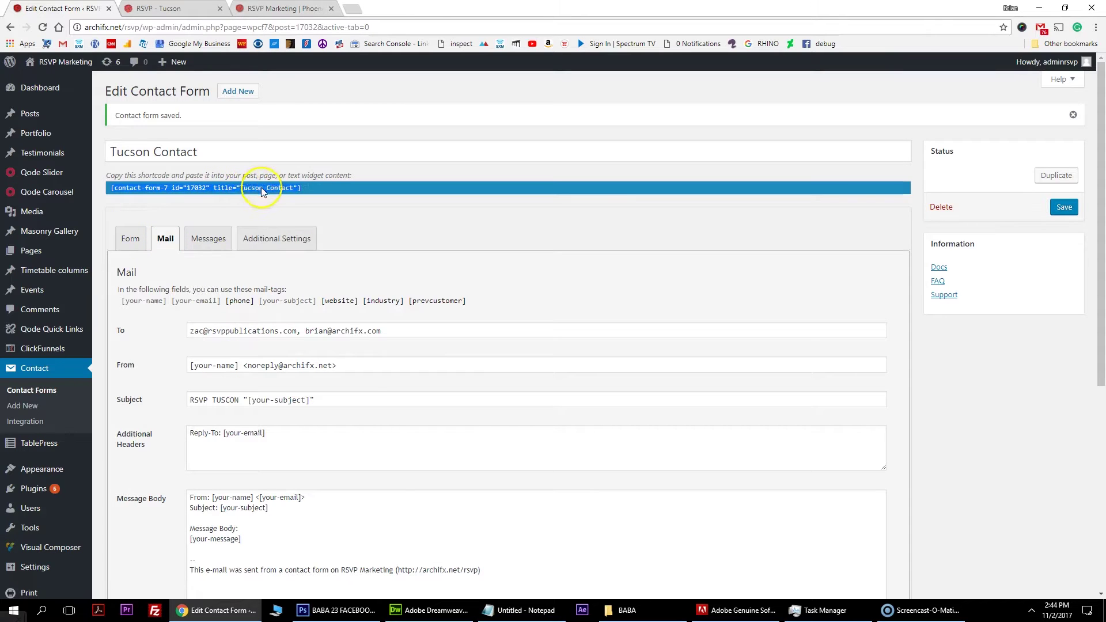
pyautogui.scroll(-5, 244, 316)
pyautogui.click(246, 247)
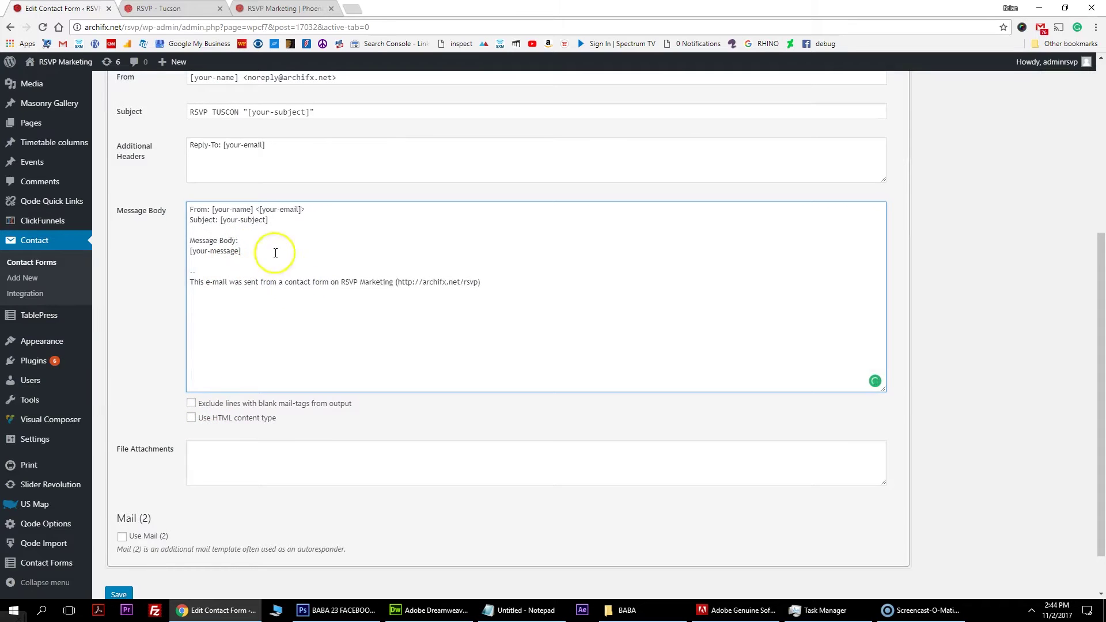
pyautogui.scroll(2, 296, 230)
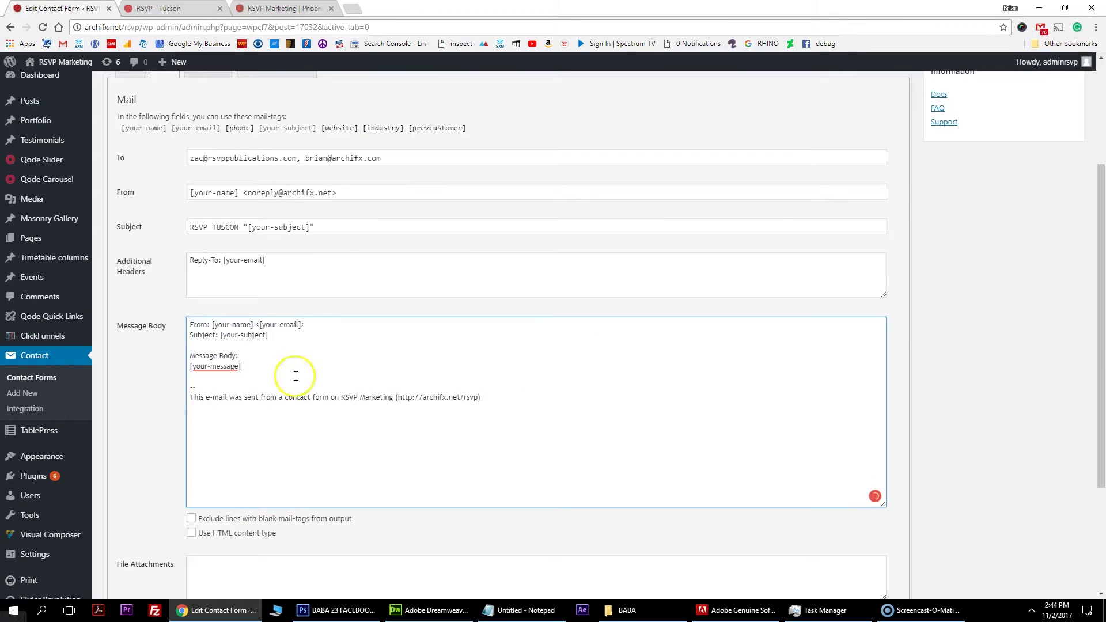
pyautogui.moveTo(121, 131); pyautogui.dragTo(469, 133)
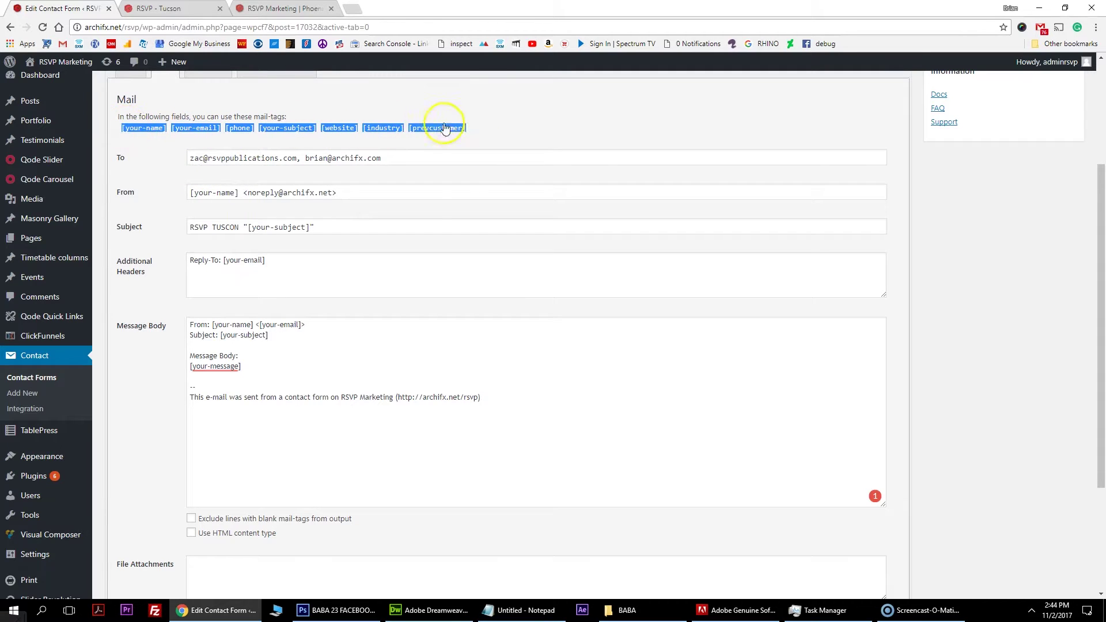
# Paste the mail-tag list into the body and label Customer Name and Email Address lines.
pyautogui.moveTo(205, 375); pyautogui.dragTo(176, 314)
pyautogui.press('BackSpace')
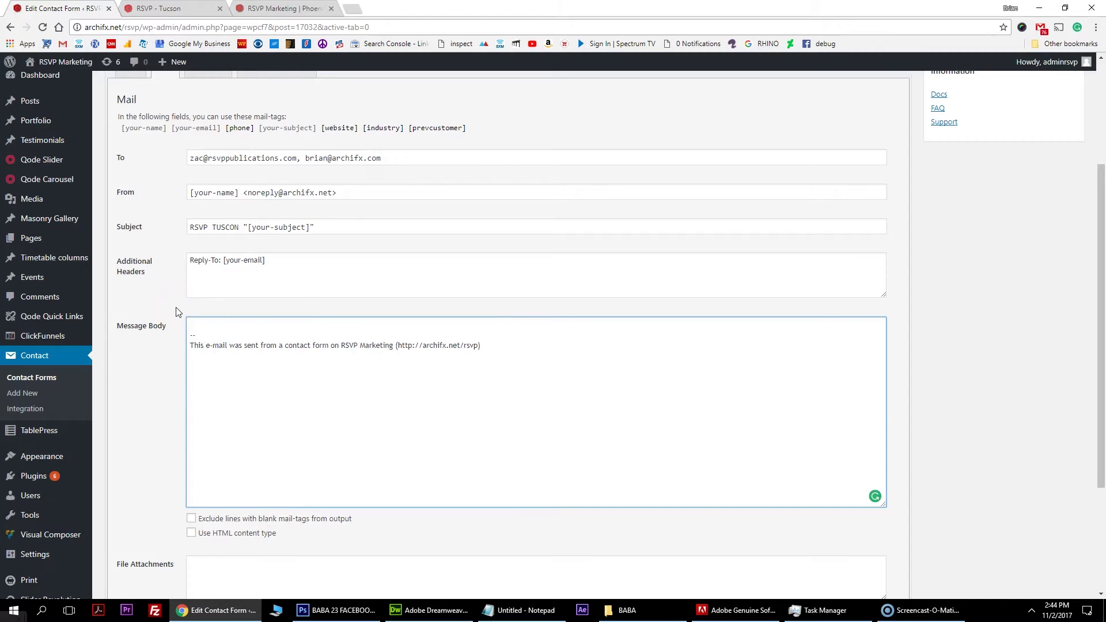
pyautogui.write('[your-name][your-email][phone][your-subject][website][industry][prevcustomer]')
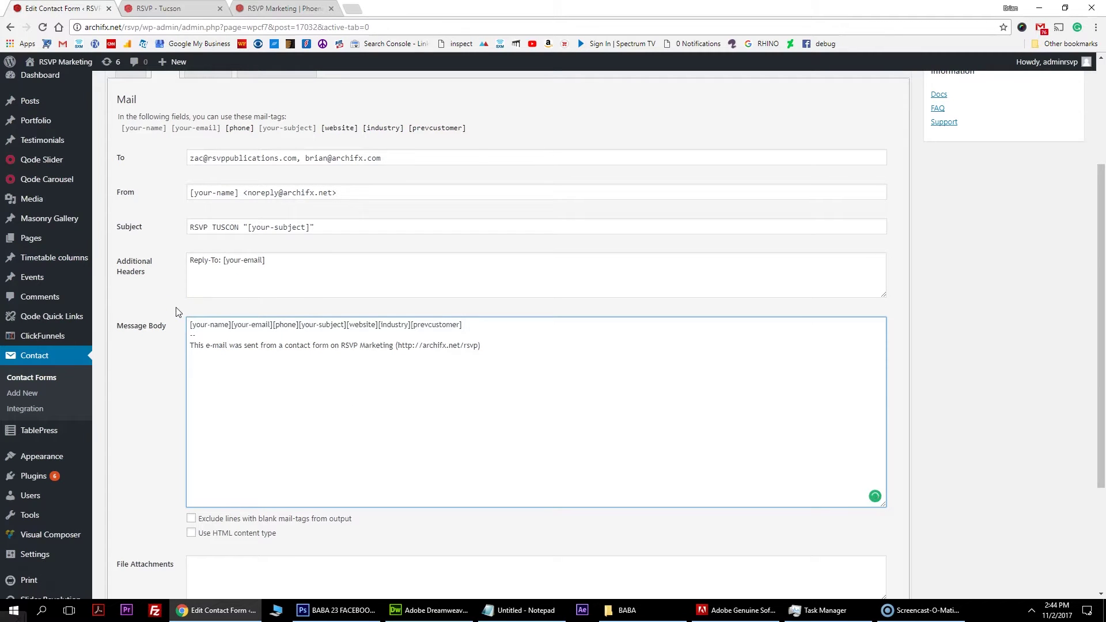
pyautogui.click(191, 324)
pyautogui.write('Customer Na')
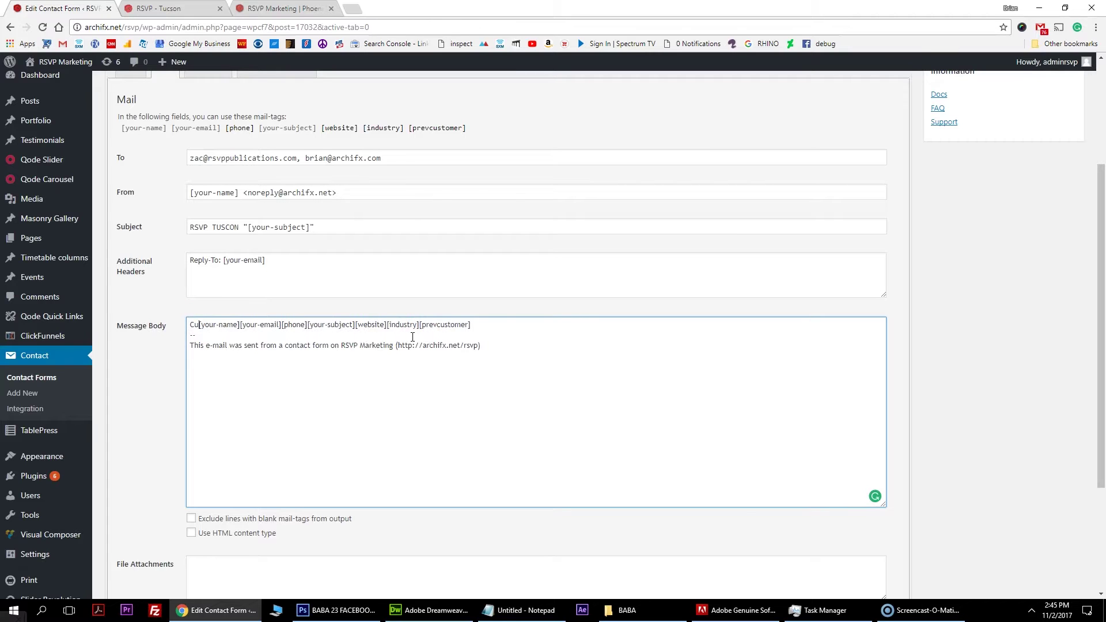
pyautogui.write('me:')
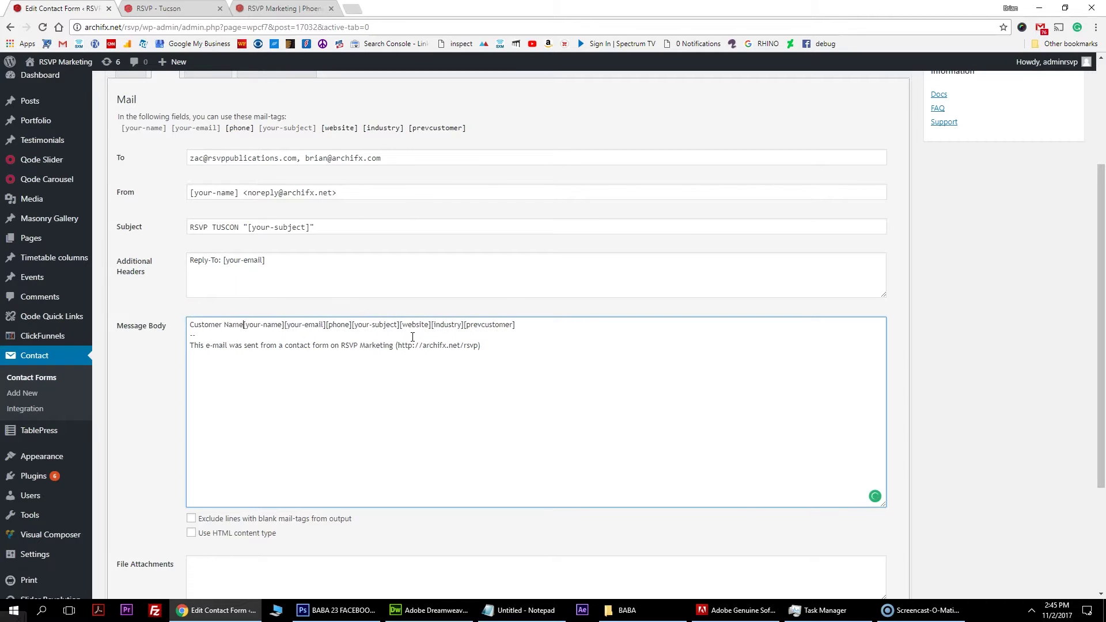
pyautogui.press('Return')
pyautogui.write('Email Address:')
# Put the phone and subject tags on lines labelled 'Phone:' and 'Subject:'.
pyautogui.click(282, 337)
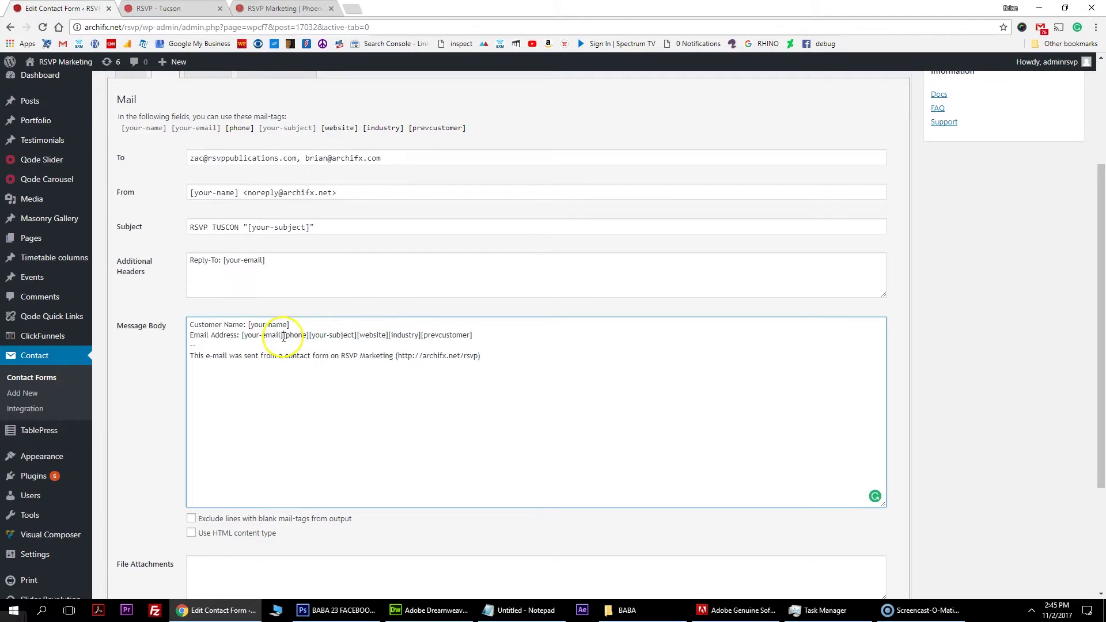
pyautogui.press('Return')
pyautogui.write('Phone:L')
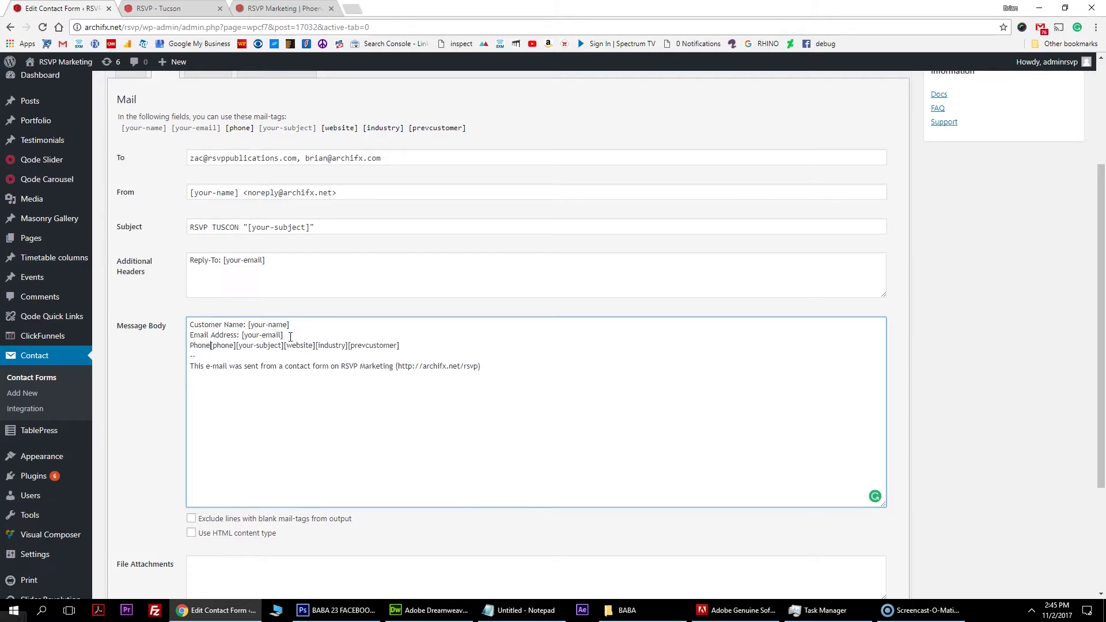
pyautogui.press('BackSpace')
pyautogui.press('BackSpace')
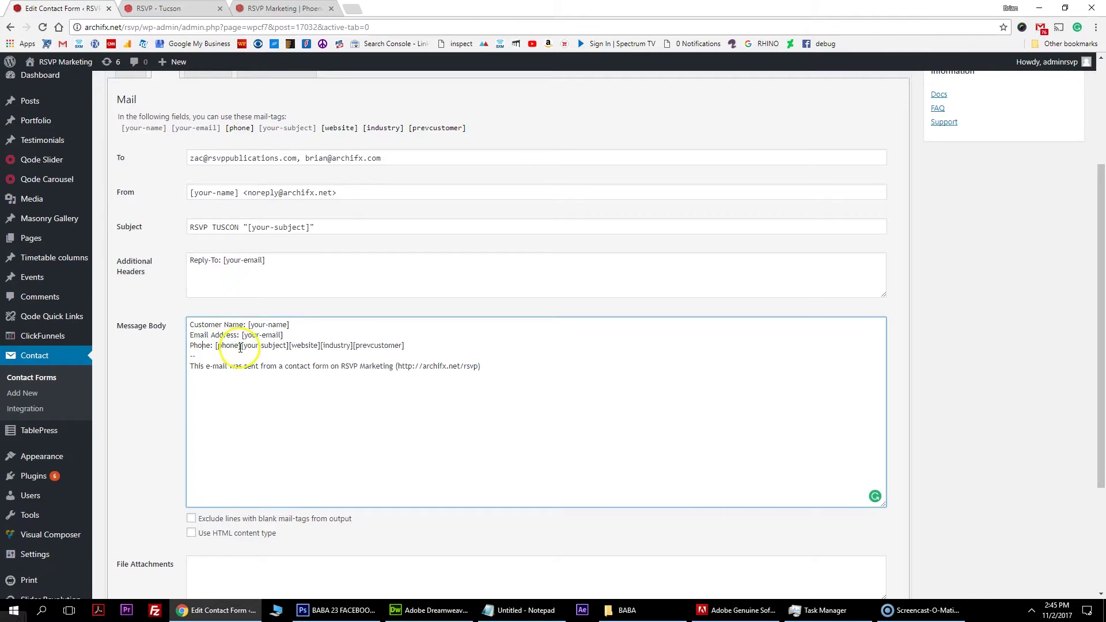
pyautogui.press('Return')
pyautogui.write('Subject:')
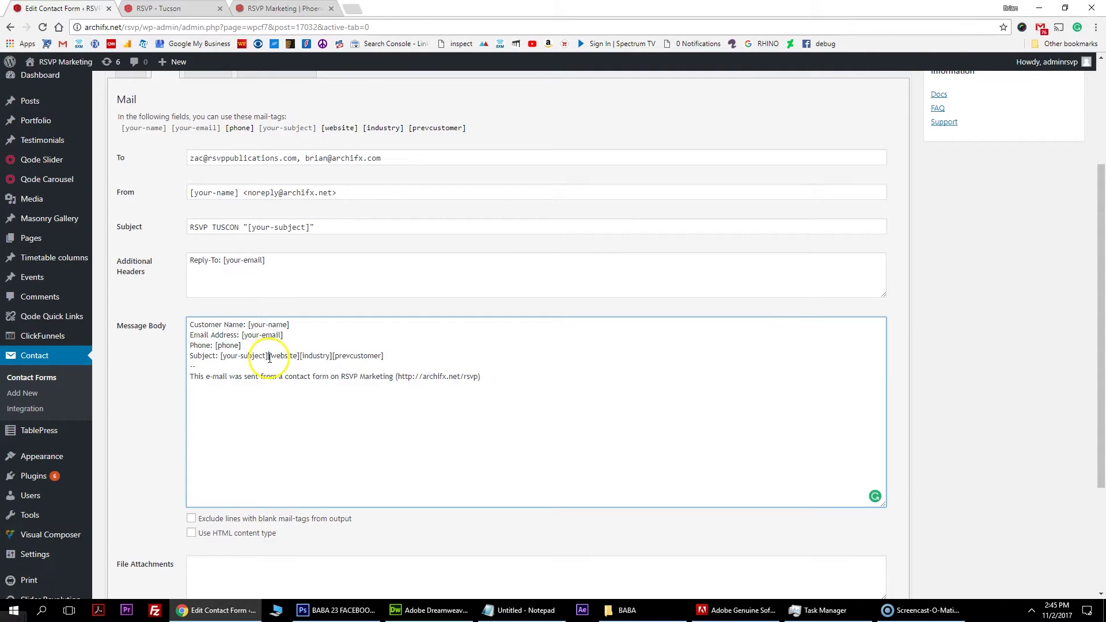
# Give the website, industry and [prevcustomer] tags their own lines.
pyautogui.click(269, 357)
pyautogui.press('Return')
pyautogui.write('Customer Websit')
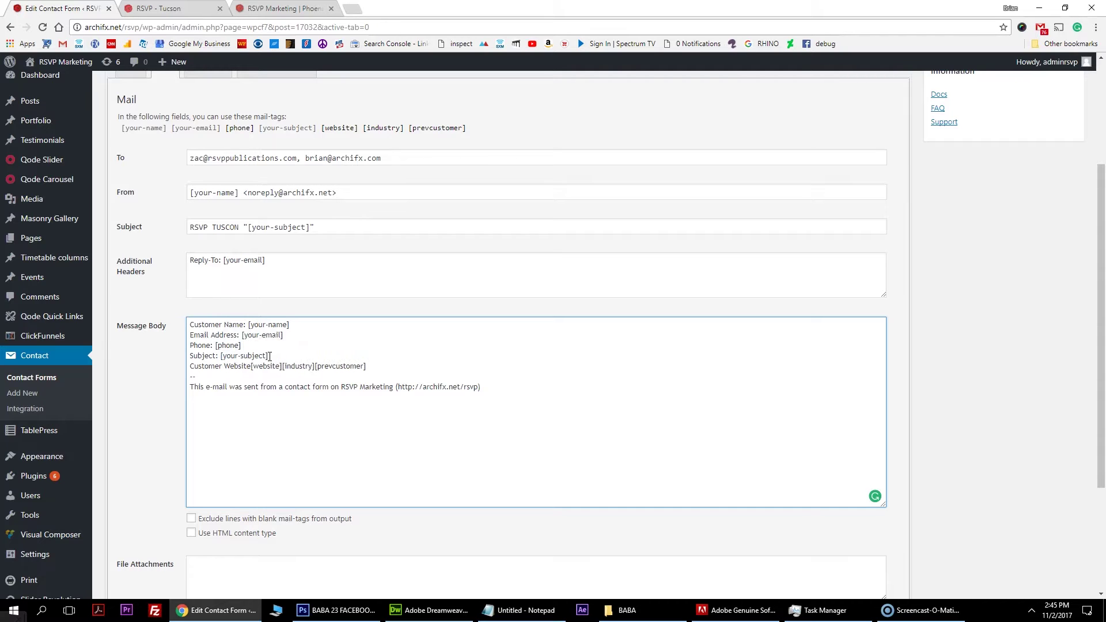
pyautogui.click(288, 367)
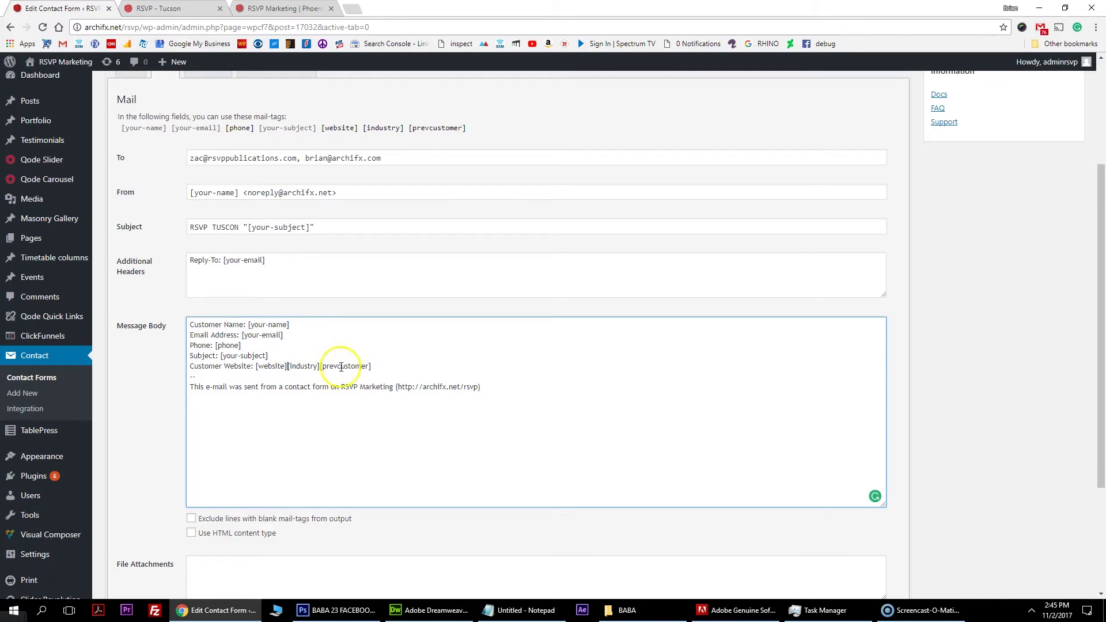
pyautogui.press('Return')
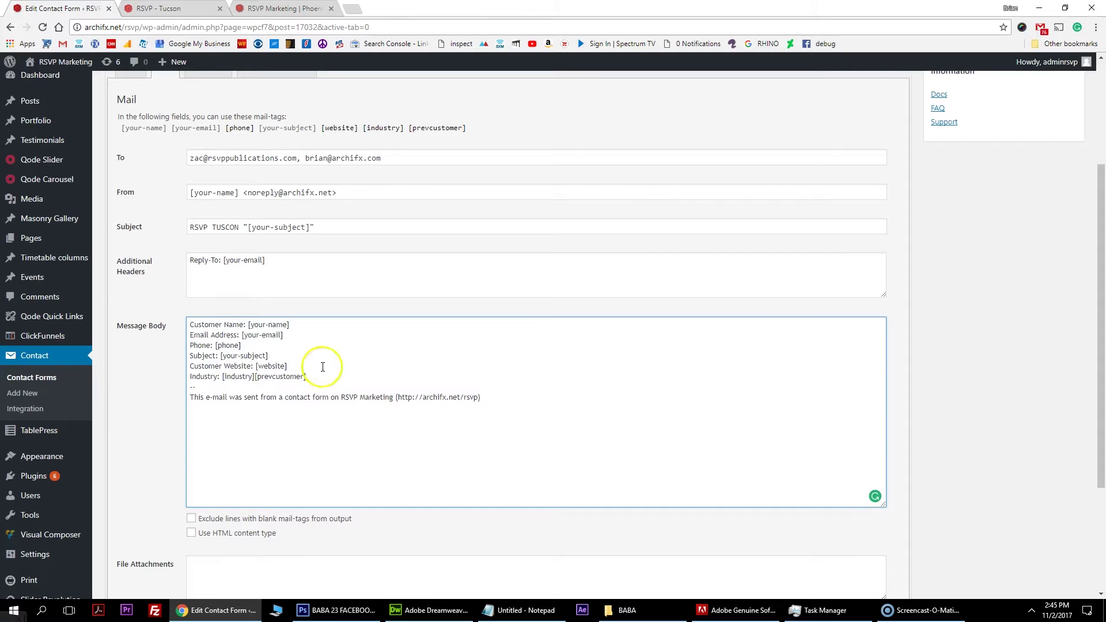
pyautogui.press('Return')
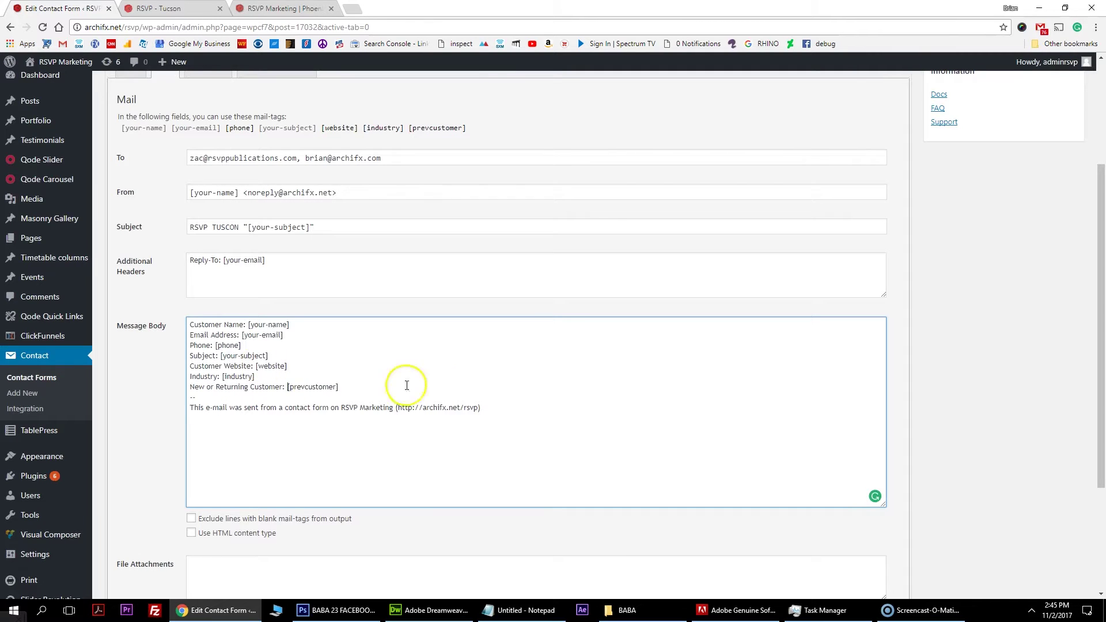
# Delete the 'This e-mail was sent' footer line from the message body.
pyautogui.scroll(-1, 407, 385)
pyautogui.click(448, 350)
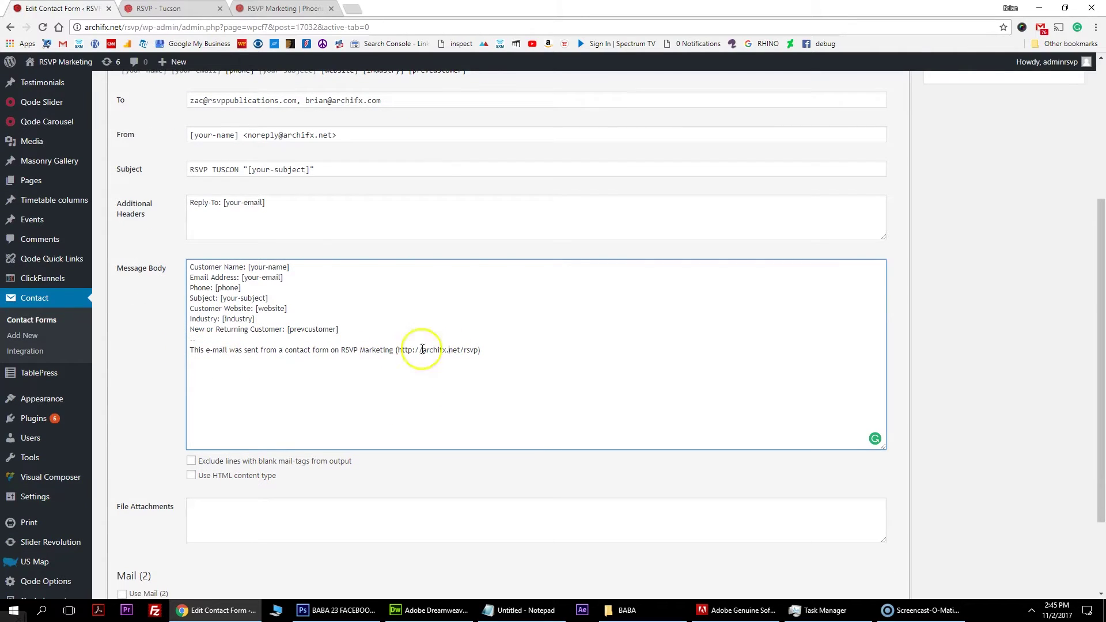
pyautogui.moveTo(483, 350); pyautogui.dragTo(205, 358)
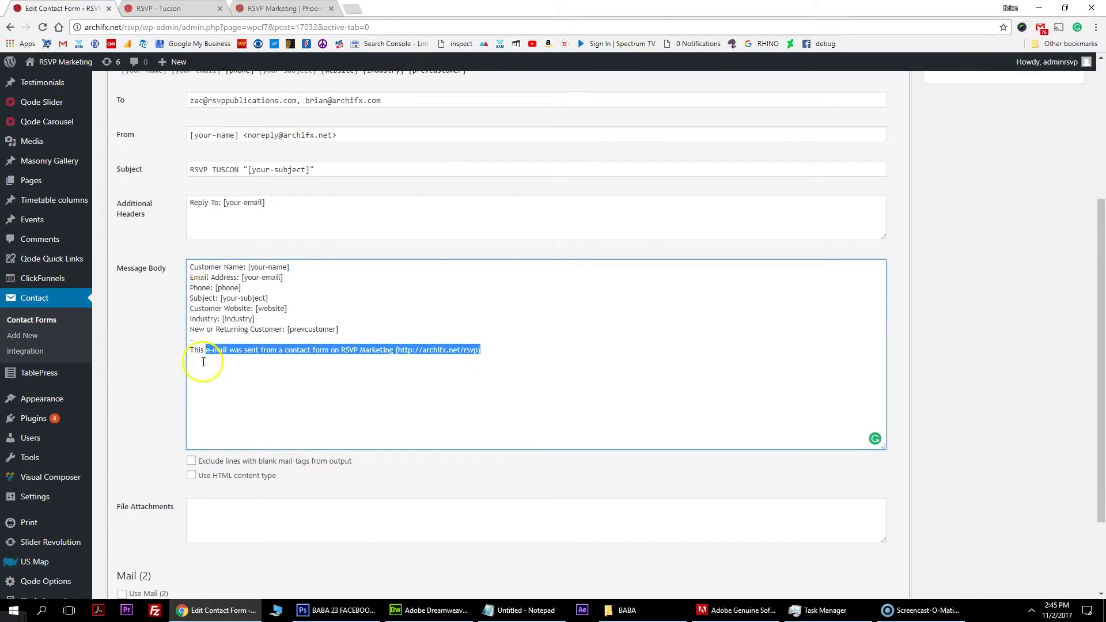
pyautogui.press('BackSpace')
pyautogui.press('BackSpace')
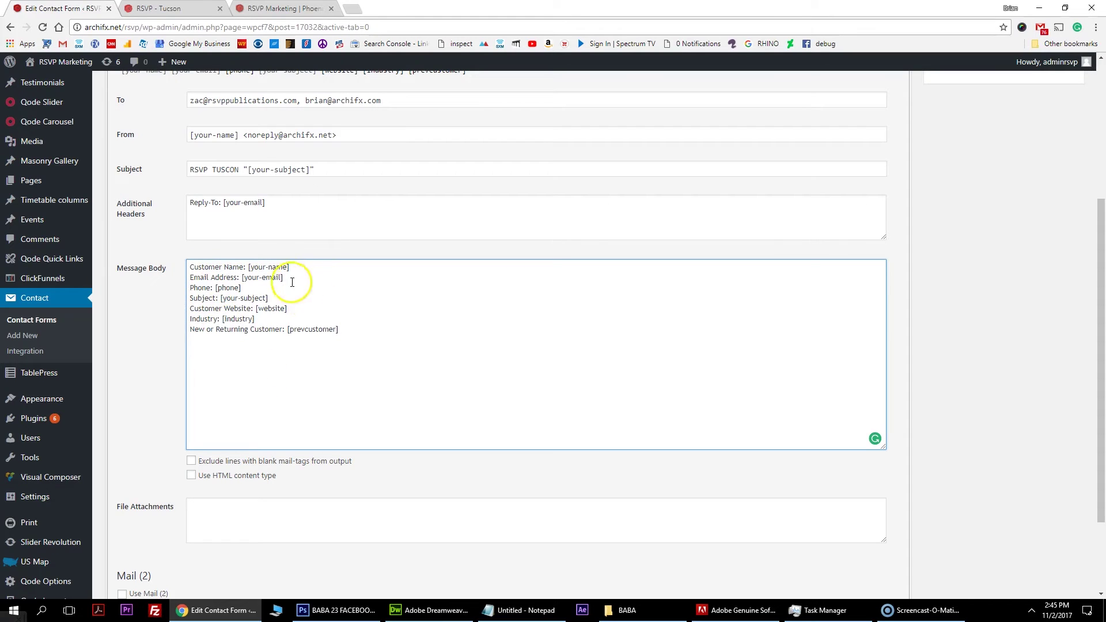
# Enable Use HTML content type for the notification mail.
pyautogui.click(190, 475)
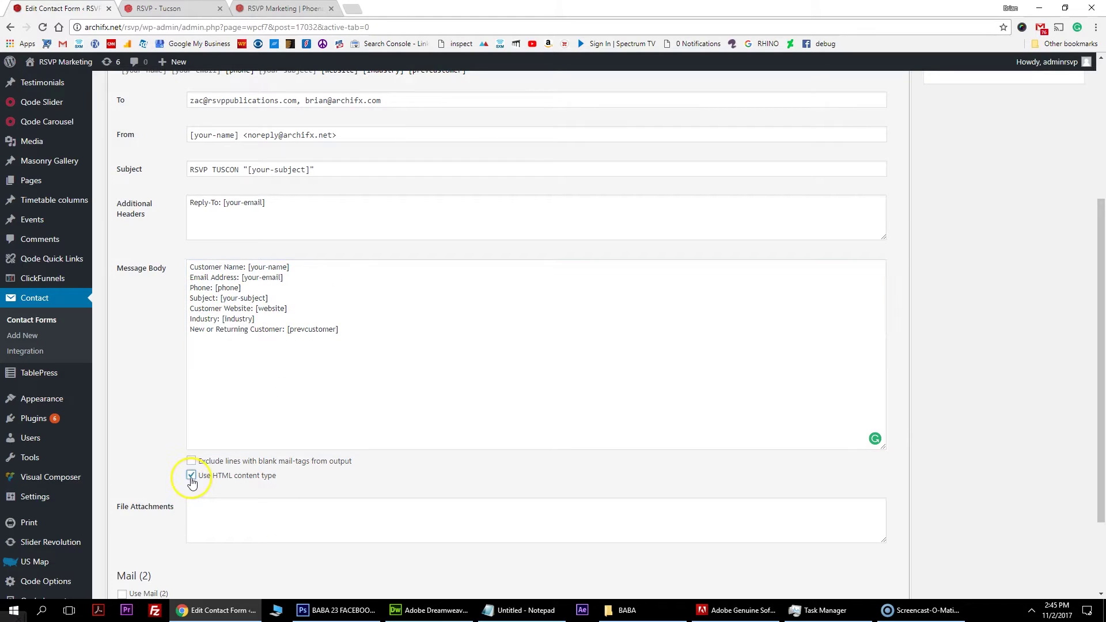
pyautogui.click(240, 319)
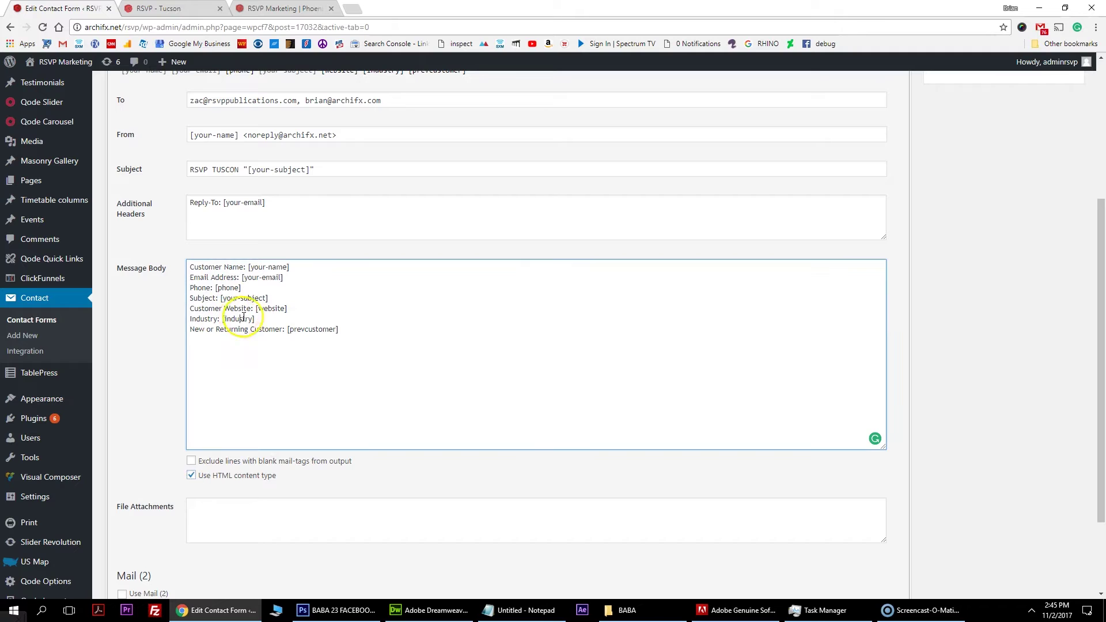
pyautogui.scroll(-1, 245, 346)
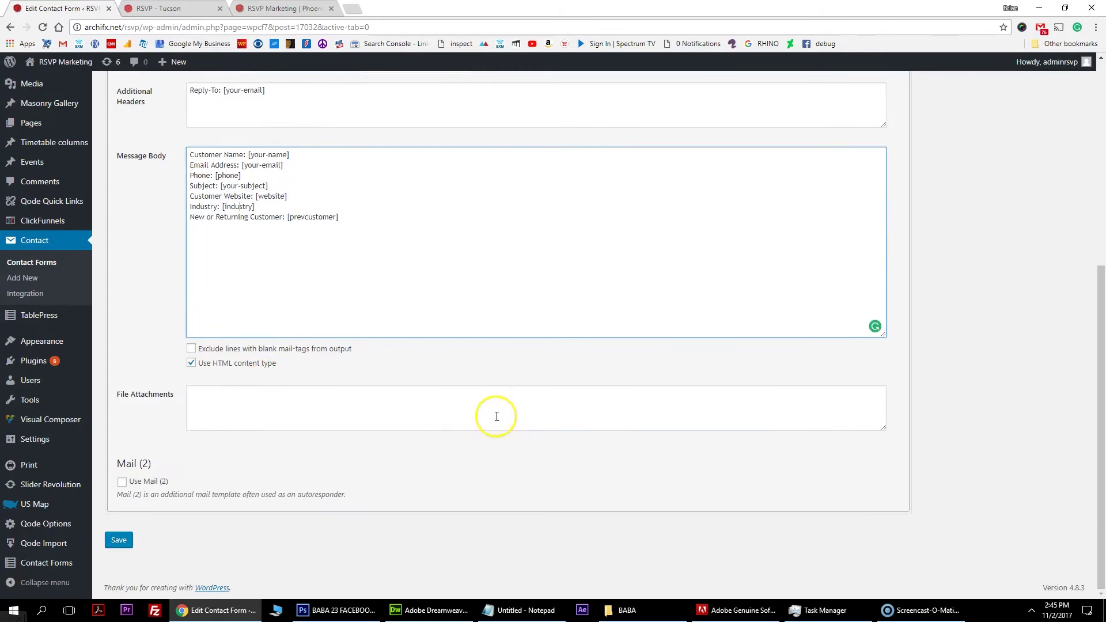
pyautogui.scroll(4, 461, 357)
pyautogui.click(208, 184)
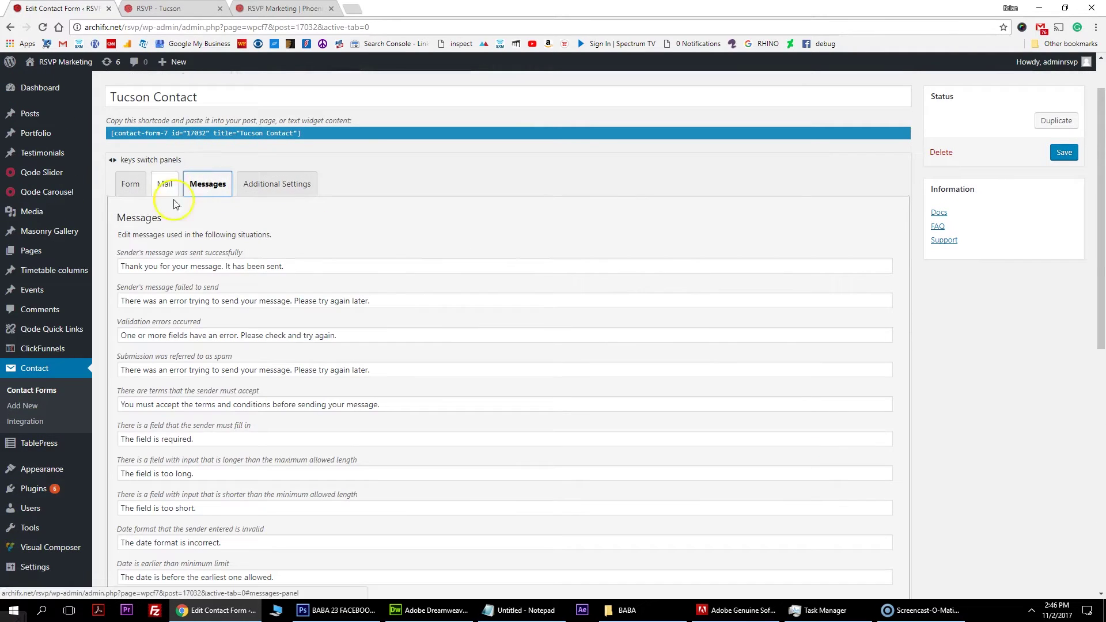
# Select the sent-successfully message text in the Messages settings.
pyautogui.click(320, 265)
pyautogui.moveTo(319, 263); pyautogui.dragTo(99, 247)
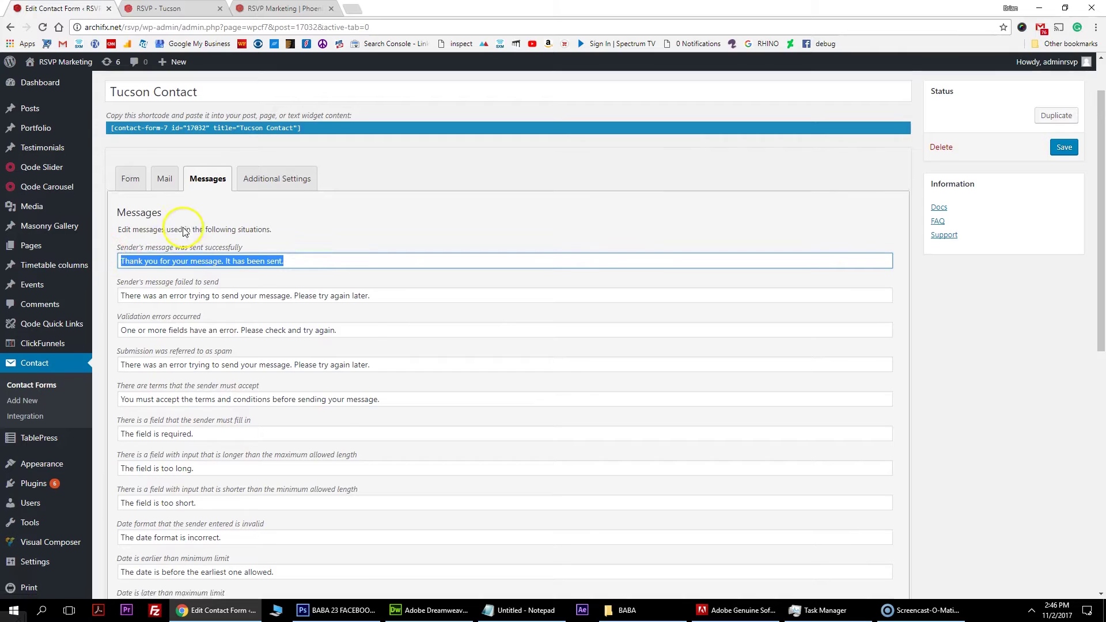
pyautogui.scroll(-2, 225, 172)
# Submit an autofilled test form on the Phoenix page with industry Home Interiors, new to RSVP.
pyautogui.hotkey('ctrl', 'Tab')
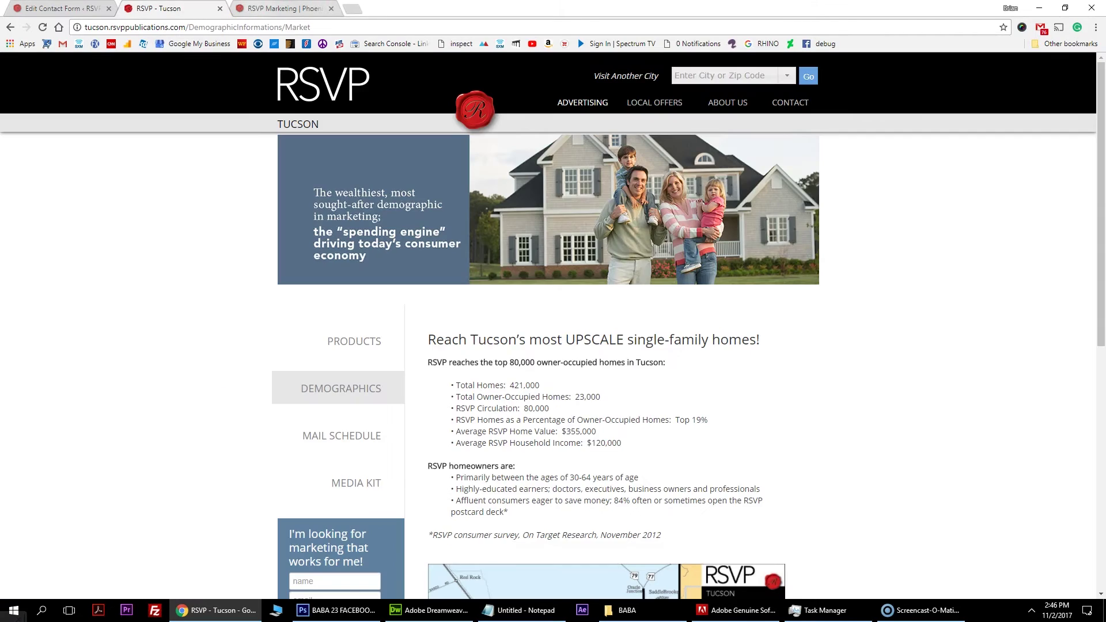
pyautogui.hotkey('ctrl', 'Tab')
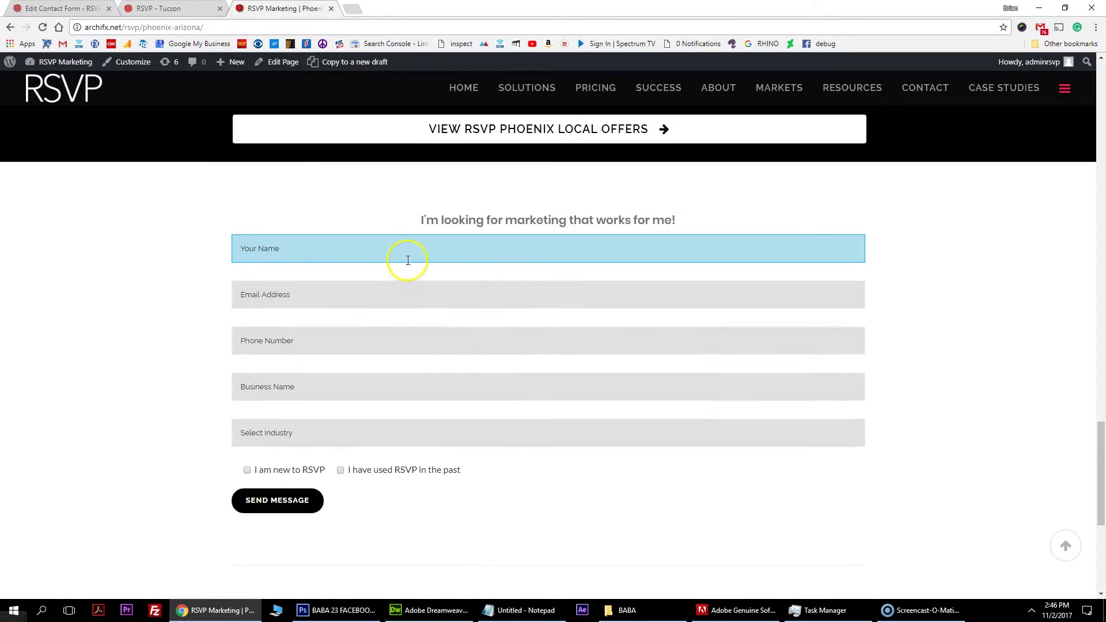
pyautogui.click(408, 260)
pyautogui.click(321, 267)
pyautogui.click(294, 433)
pyautogui.click(266, 471)
pyautogui.click(247, 470)
pyautogui.click(286, 511)
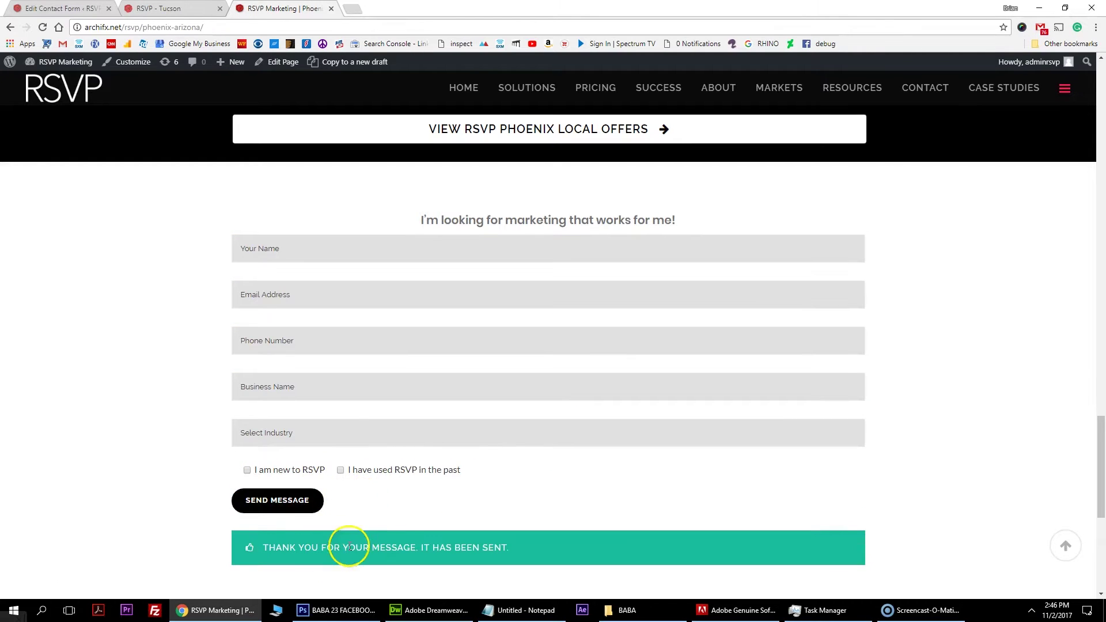
pyautogui.scroll(-1, 536, 469)
pyautogui.moveTo(487, 495); pyautogui.dragTo(302, 497)
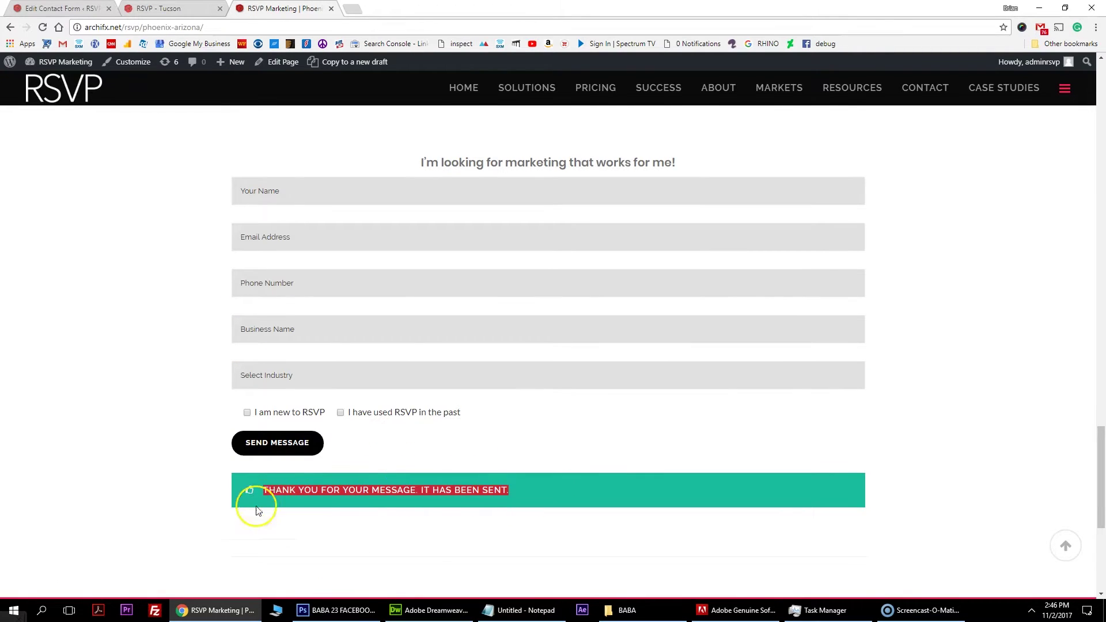
# Compare the thank-you bar text against the form's success message.
pyautogui.hotkey('ctrl', '1')
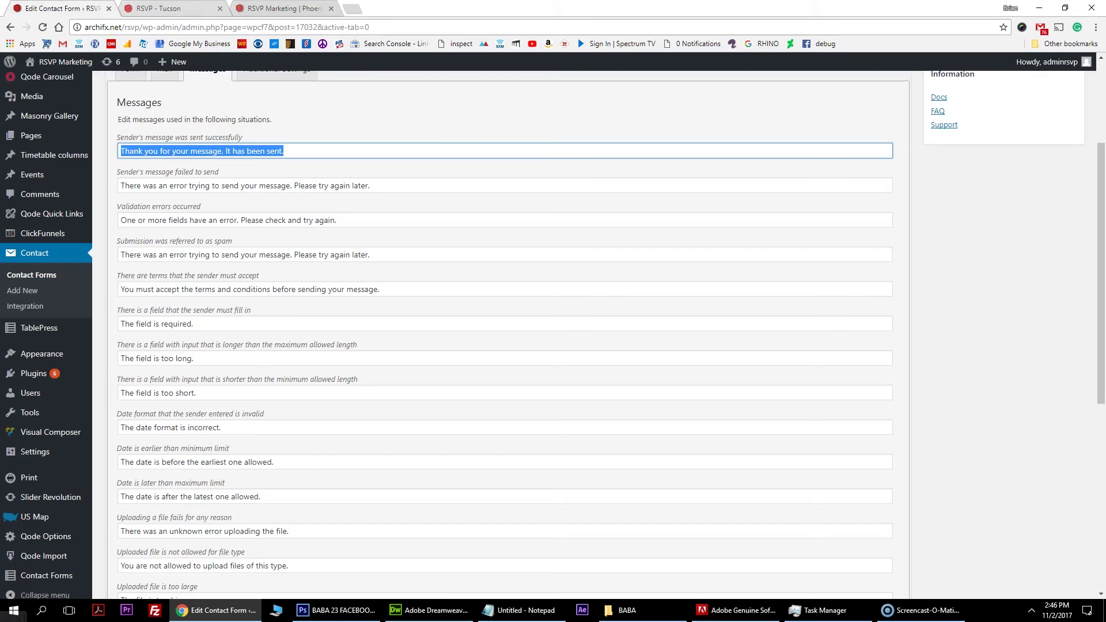
pyautogui.click(264, 113)
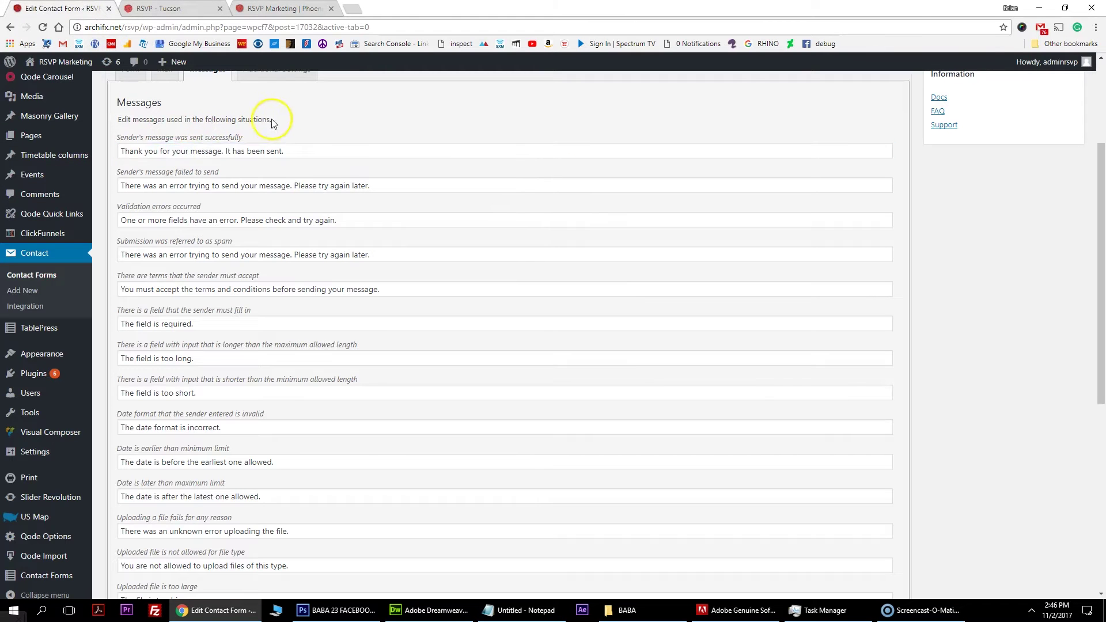
pyautogui.hotkey('ctrl', '3')
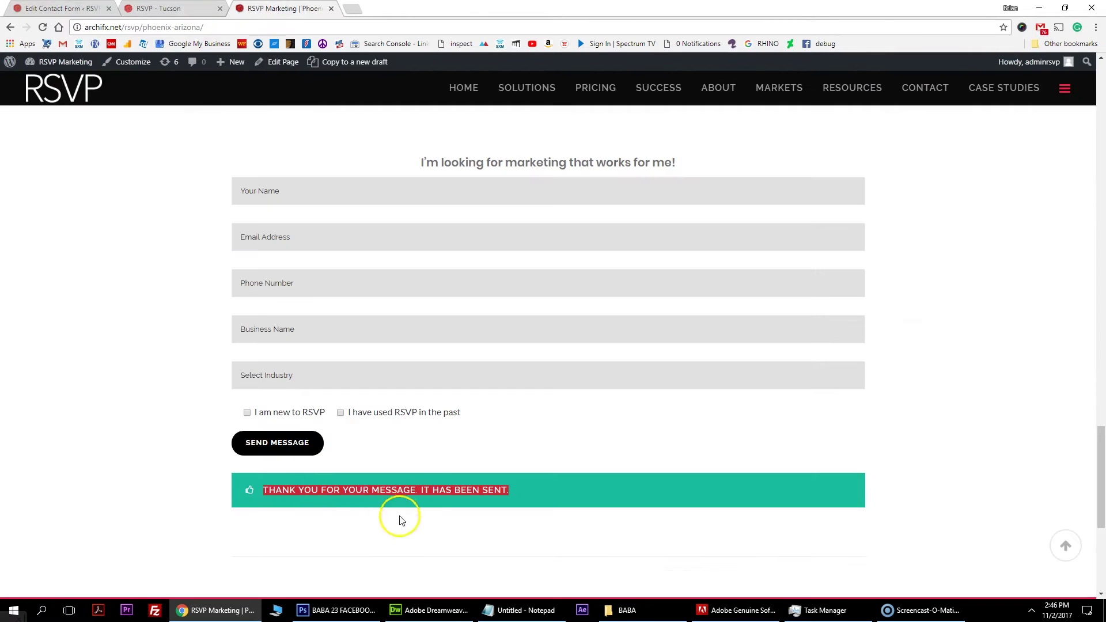
pyautogui.click(70, 11)
pyautogui.moveTo(283, 151); pyautogui.dragTo(118, 149)
pyautogui.click(288, 149)
pyautogui.click(329, 106)
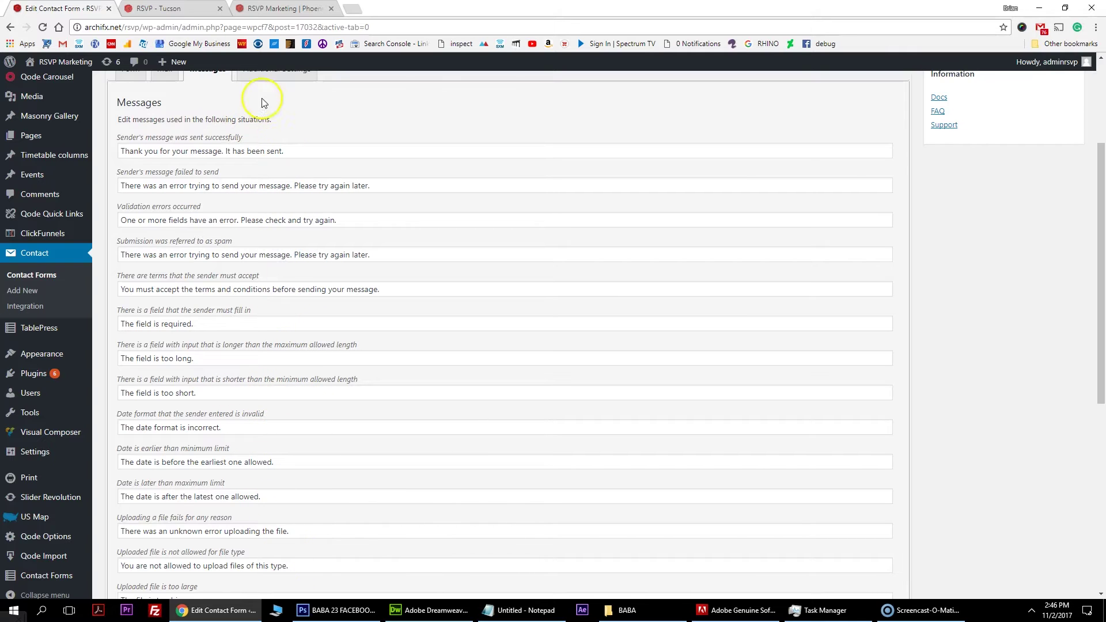
pyautogui.moveTo(296, 152); pyautogui.dragTo(122, 151)
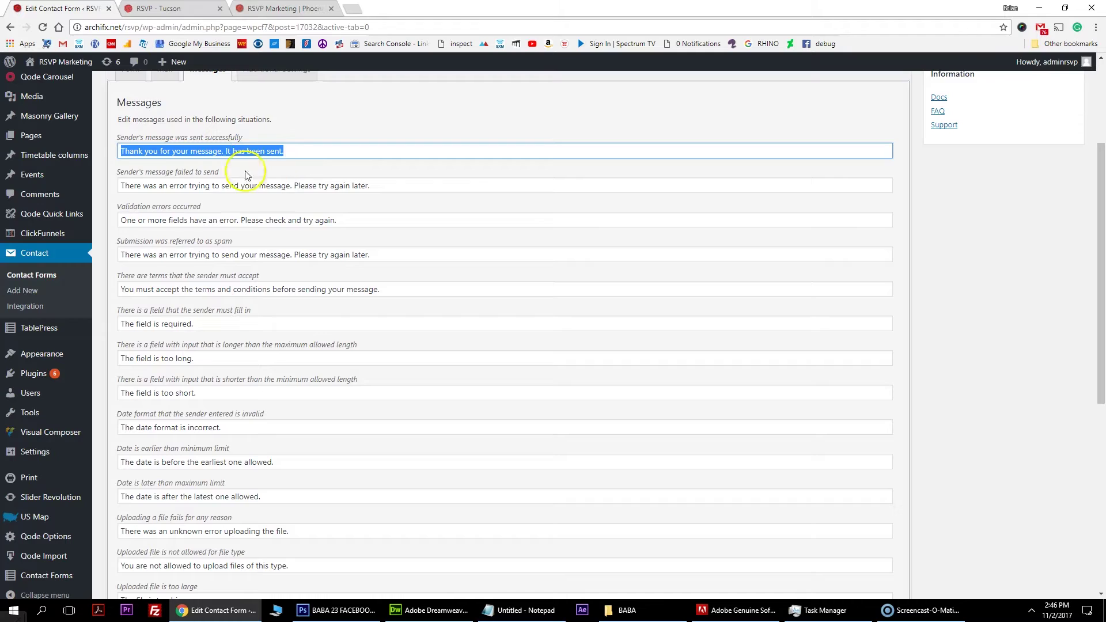
pyautogui.scroll(1, 257, 187)
pyautogui.scroll(2, 369, 242)
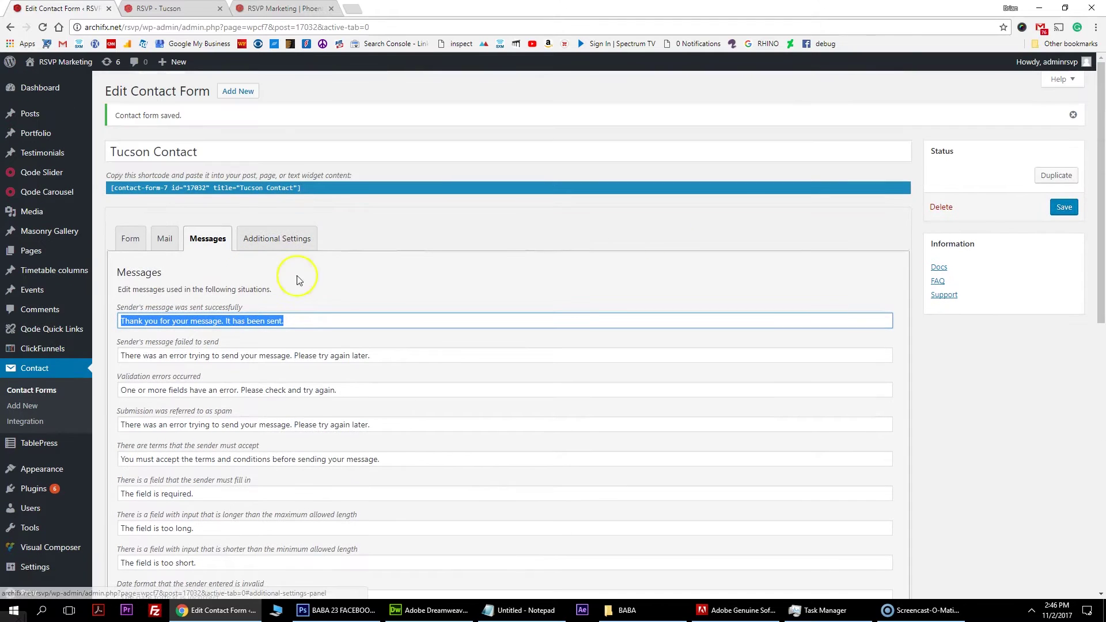
# Save the Tucson Contact form, verify both recipient addresses, then return to the RSVP Tucson site.
pyautogui.click(1065, 208)
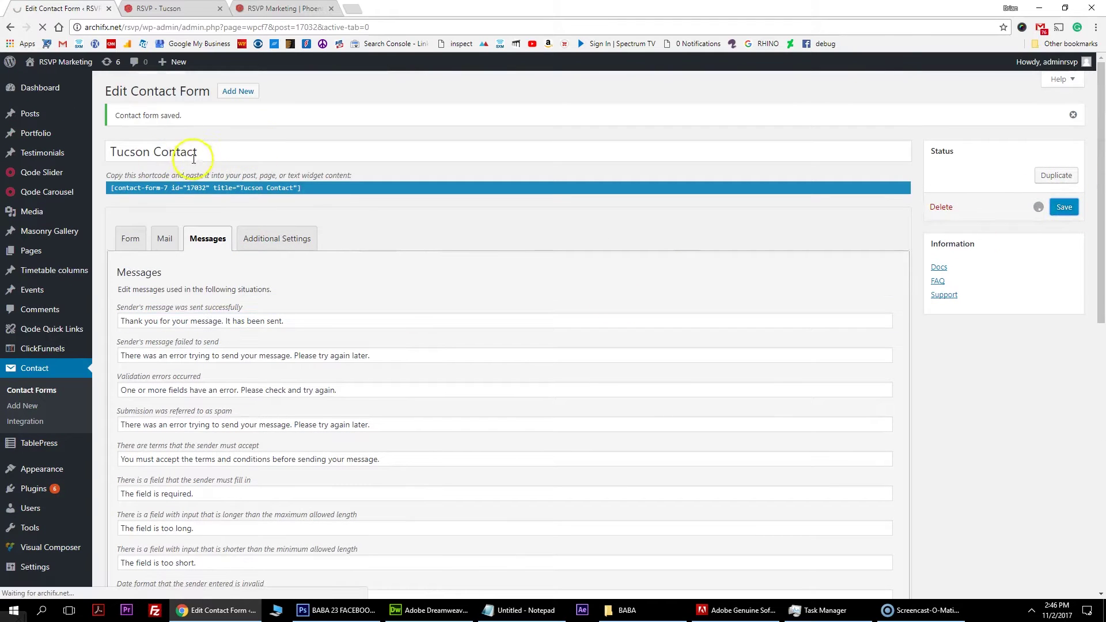
pyautogui.moveTo(231, 152); pyautogui.dragTo(105, 148)
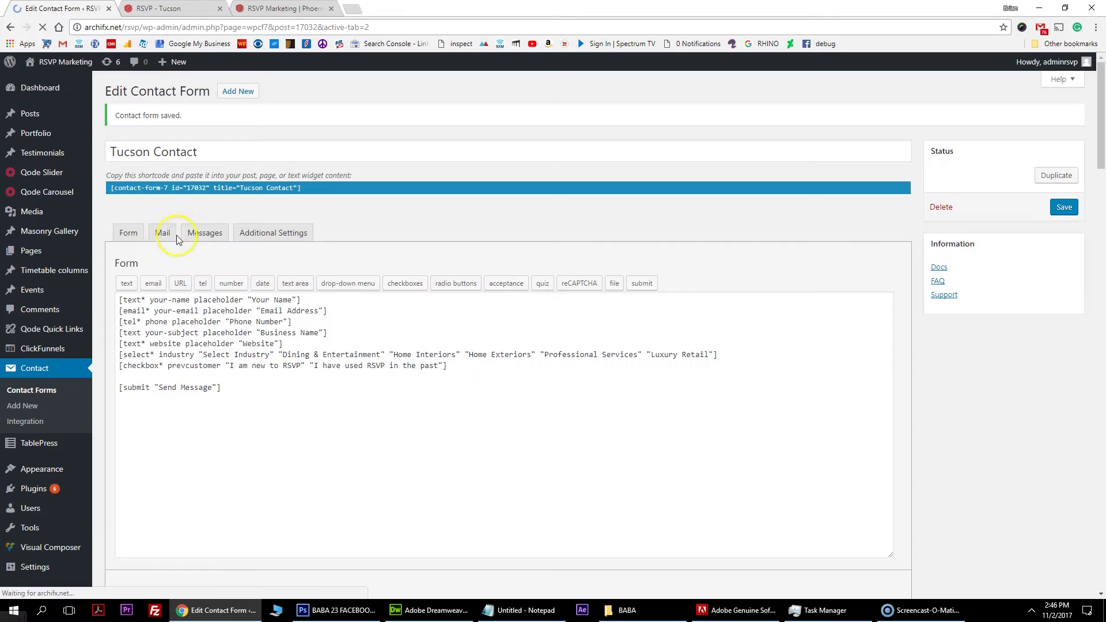
pyautogui.click(167, 238)
pyautogui.click(398, 331)
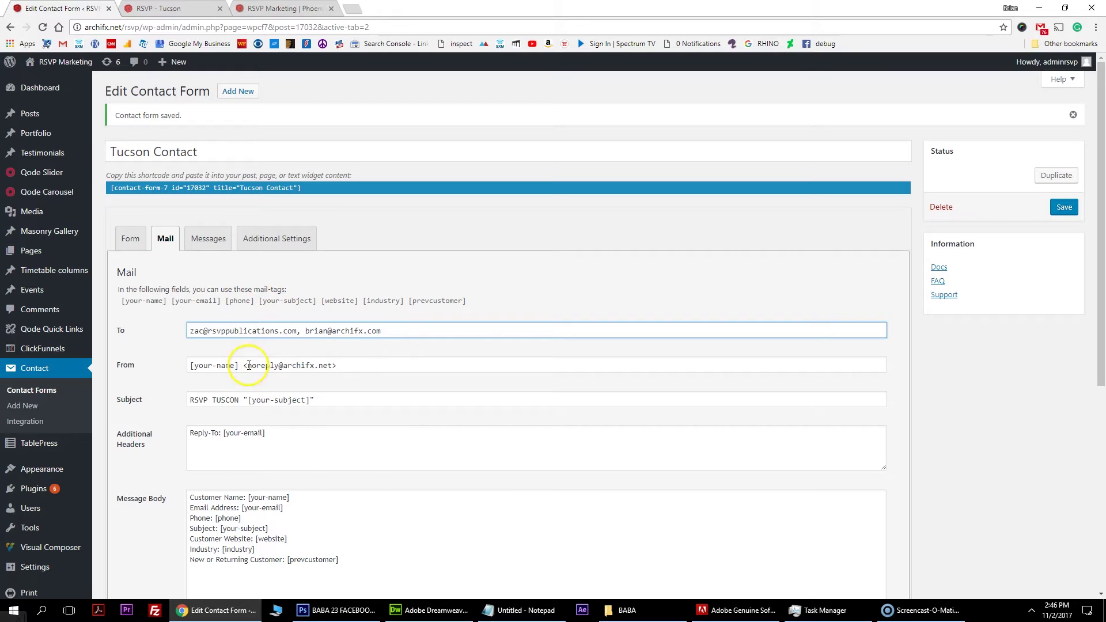
pyautogui.scroll(-2, 171, 389)
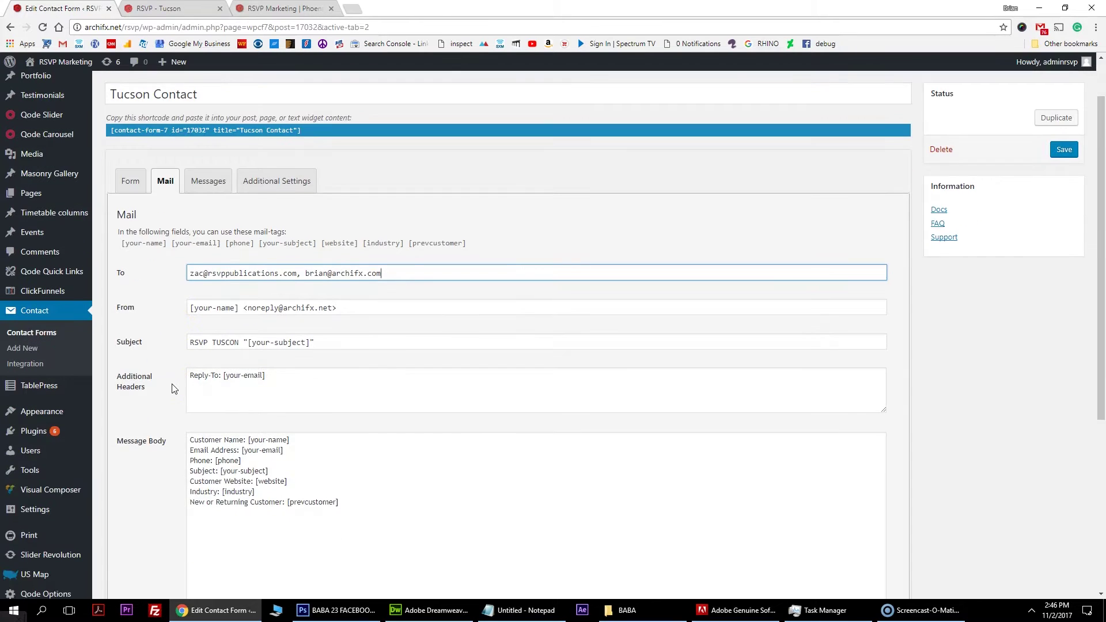
pyautogui.hotkey('ctrl', 'shift', 'Tab')
pyautogui.hotkey('ctrl', 'shift', 'Tab')
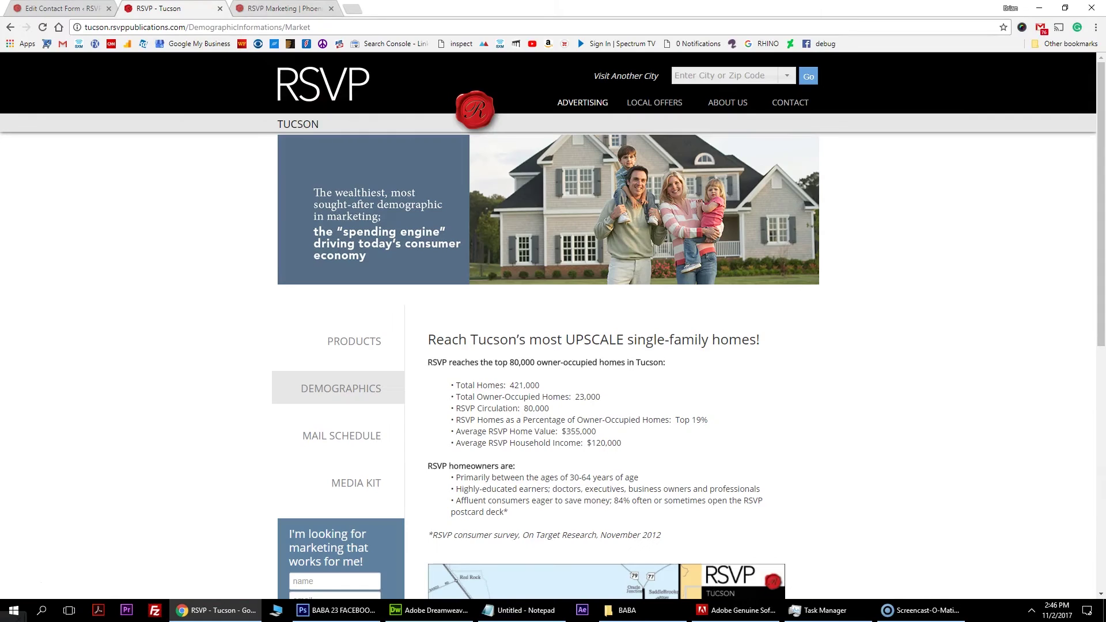
# View the Tucson Postcard mail schedule with 2018 ticks in JAN, MAR and SEPT, clearing the cell highlight.
pyautogui.scroll(-8, 454, 235)
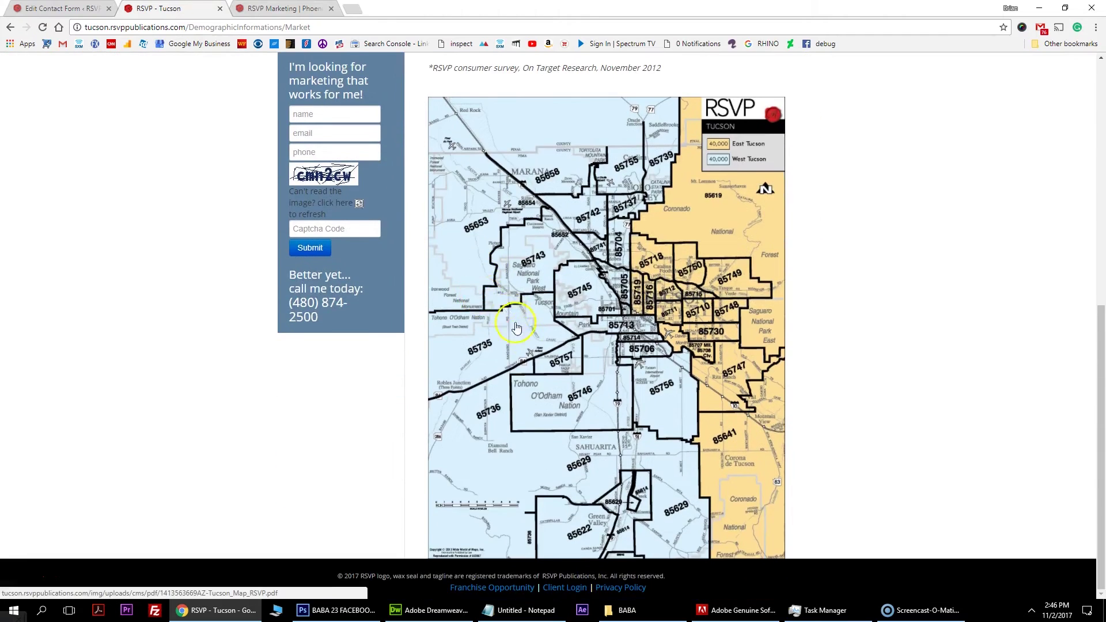
pyautogui.scroll(7, 380, 357)
pyautogui.click(356, 374)
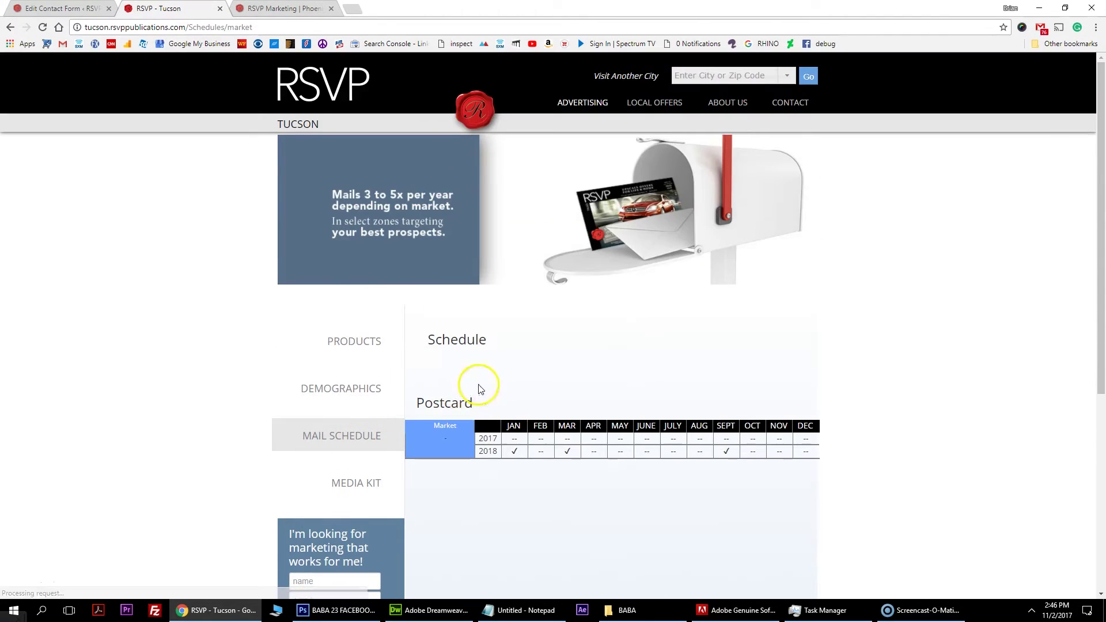
pyautogui.scroll(-3, 478, 388)
pyautogui.moveTo(602, 265); pyautogui.dragTo(637, 279)
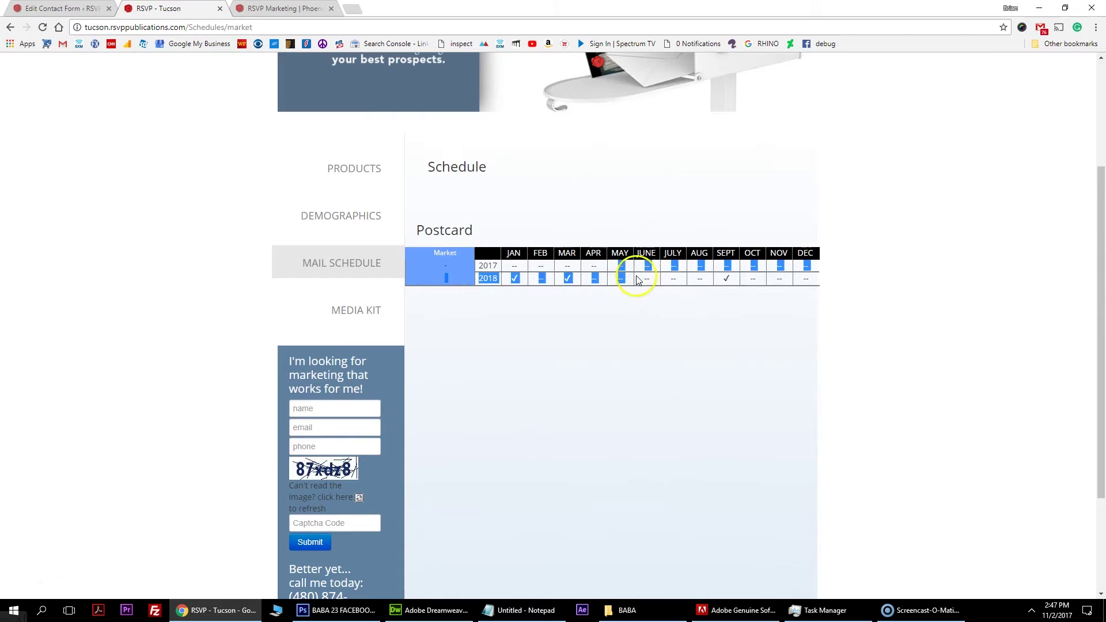
pyautogui.click(637, 279)
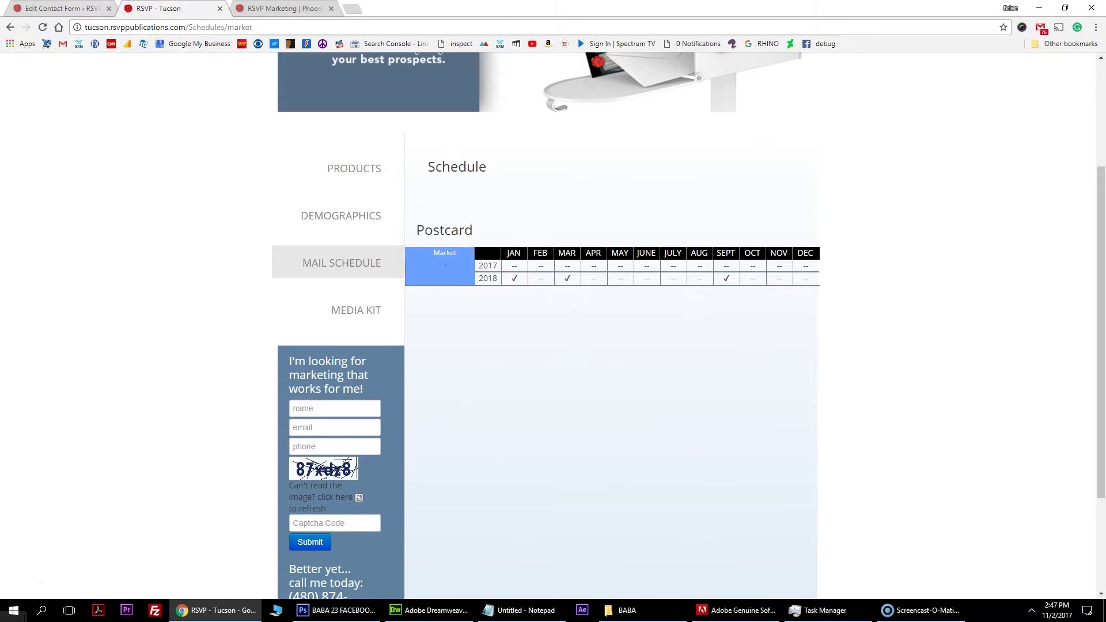
# Go to the TablePress All Tables list in the WordPress admin.
pyautogui.click(33, 6)
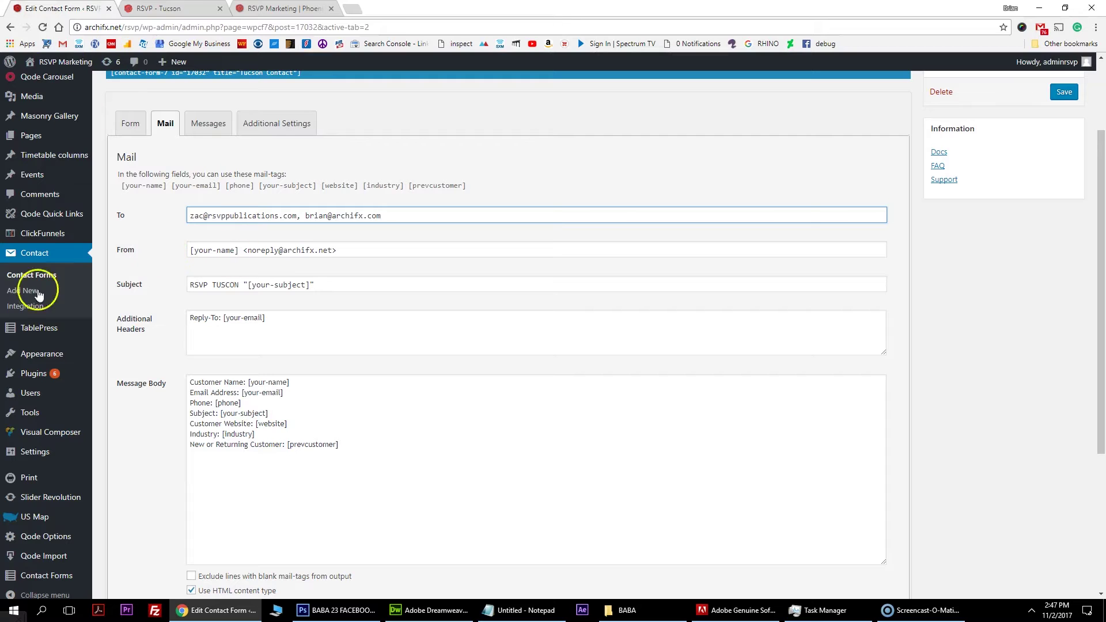
pyautogui.scroll(2, 23, 254)
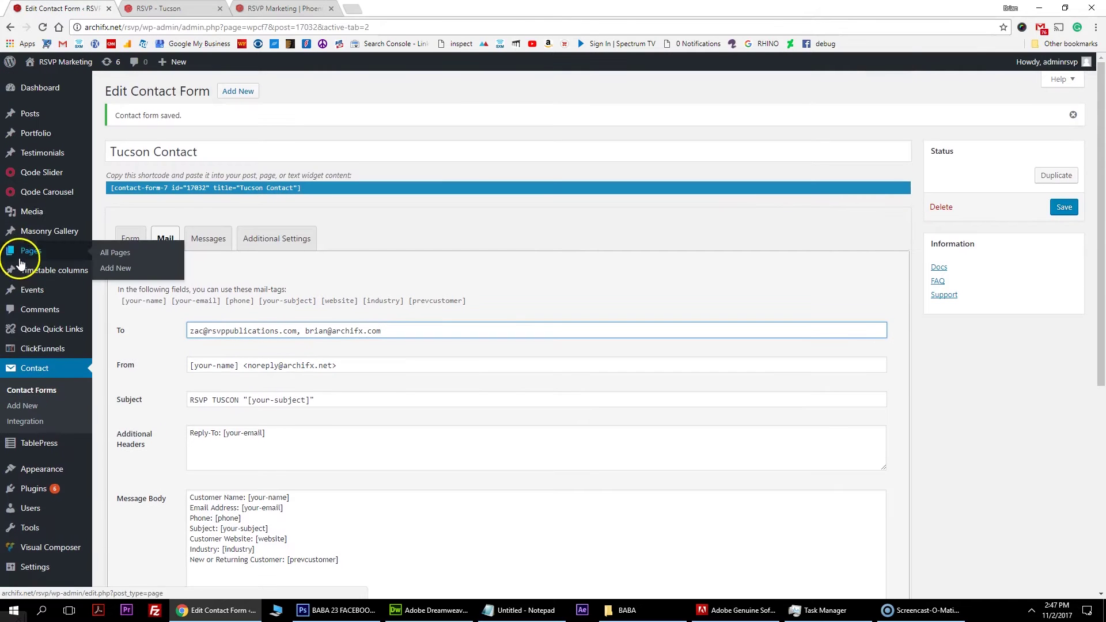
pyautogui.moveTo(49, 451)
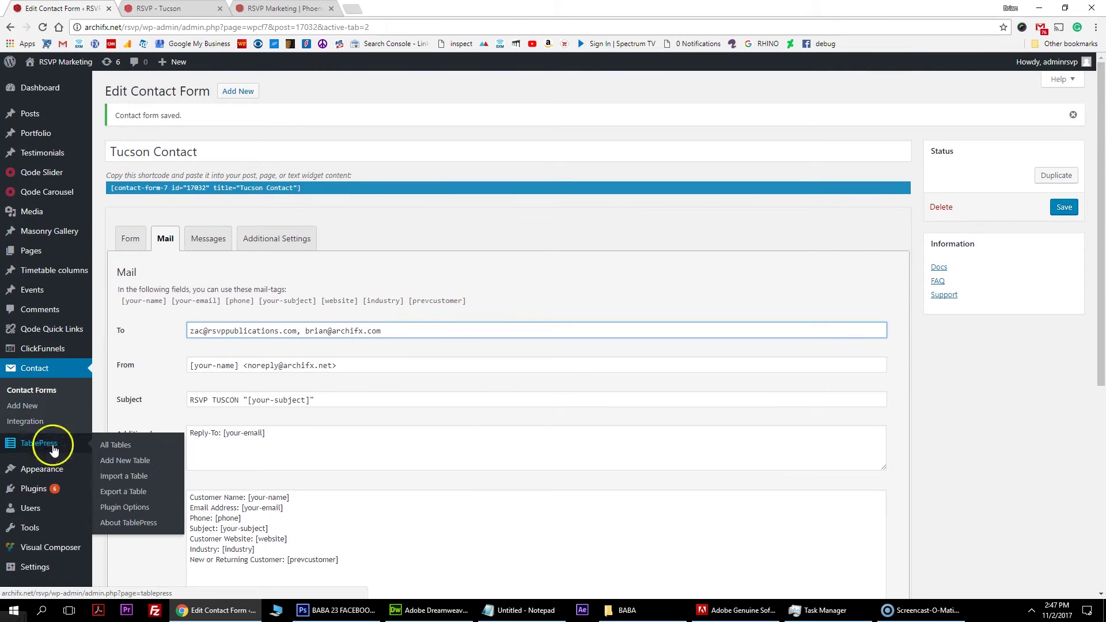
pyautogui.click(136, 447)
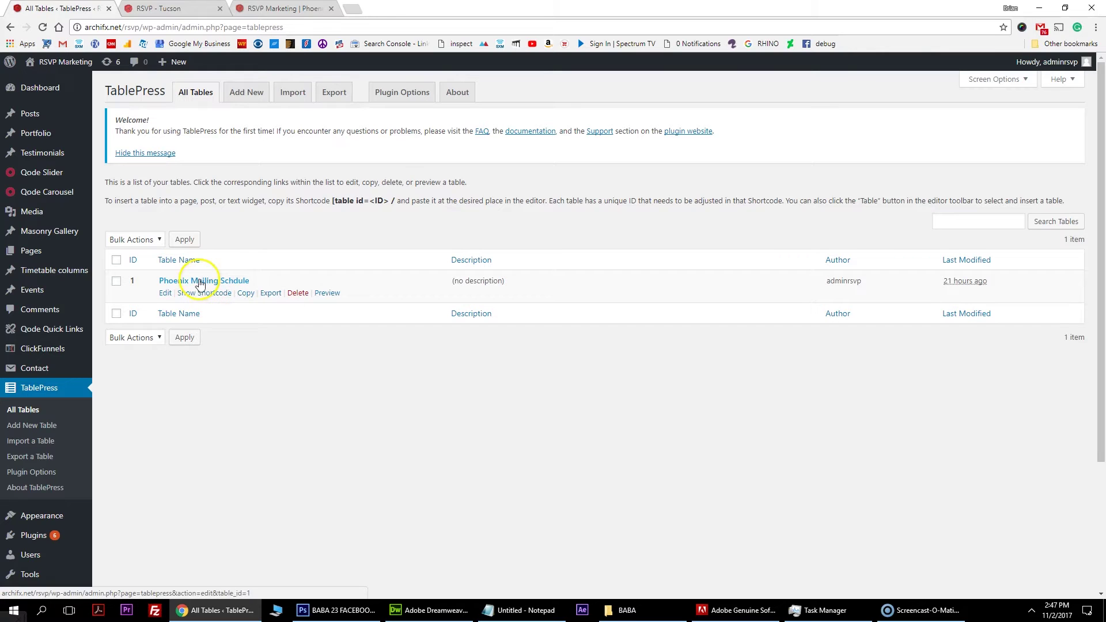
# Copy Phoenix Mailing Schdule and edit the new 'Copy of Phoenix Mailing Schdule' (ID 2).
pyautogui.click(247, 294)
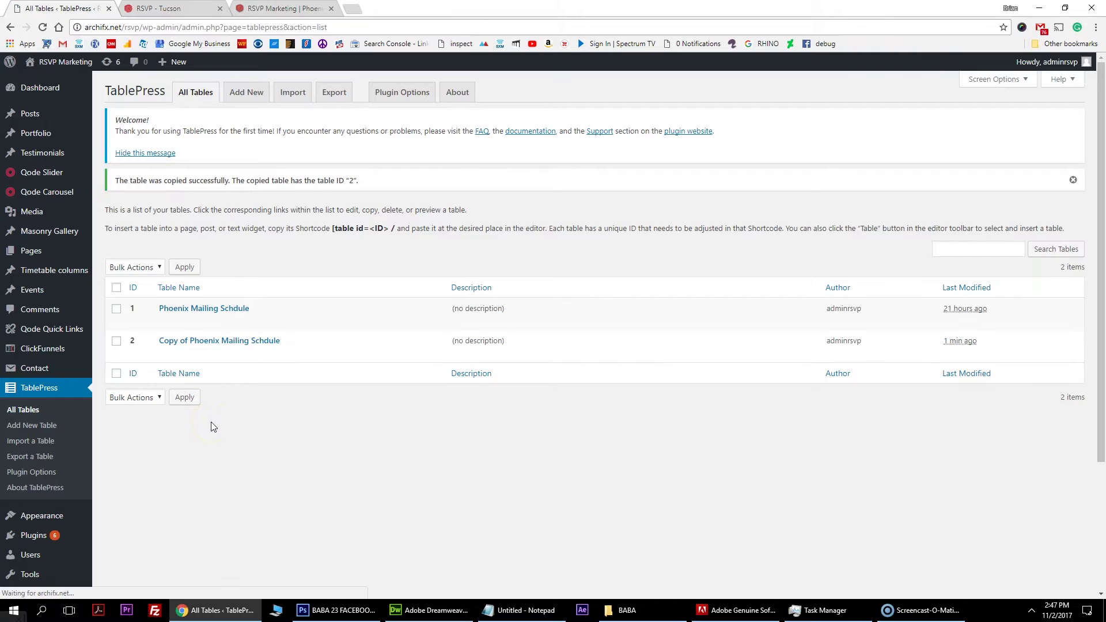
pyautogui.click(166, 346)
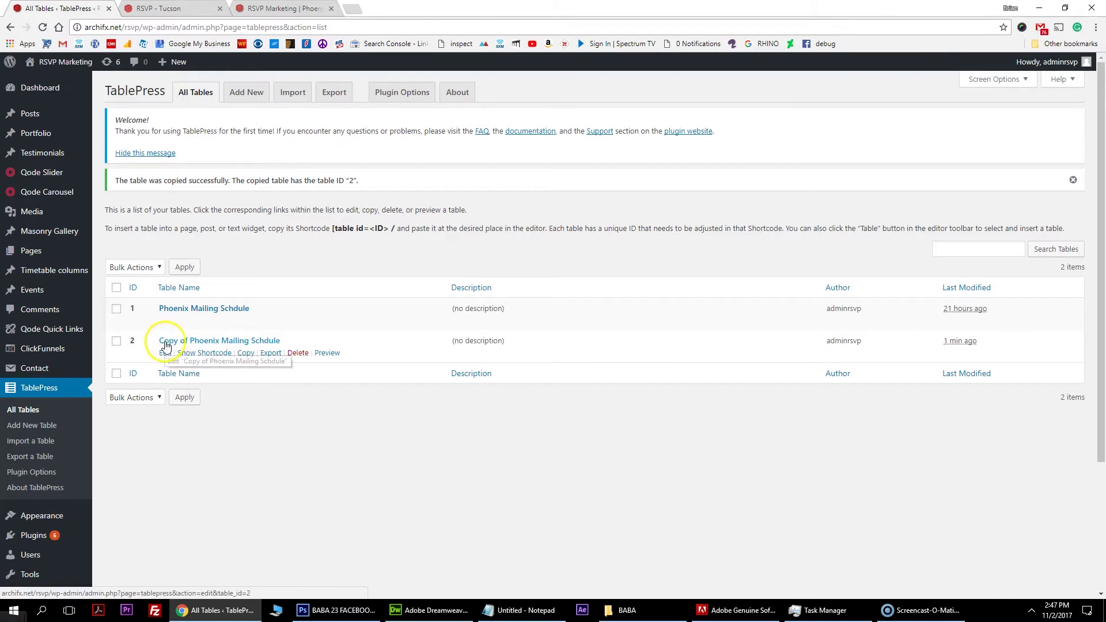
pyautogui.click(165, 353)
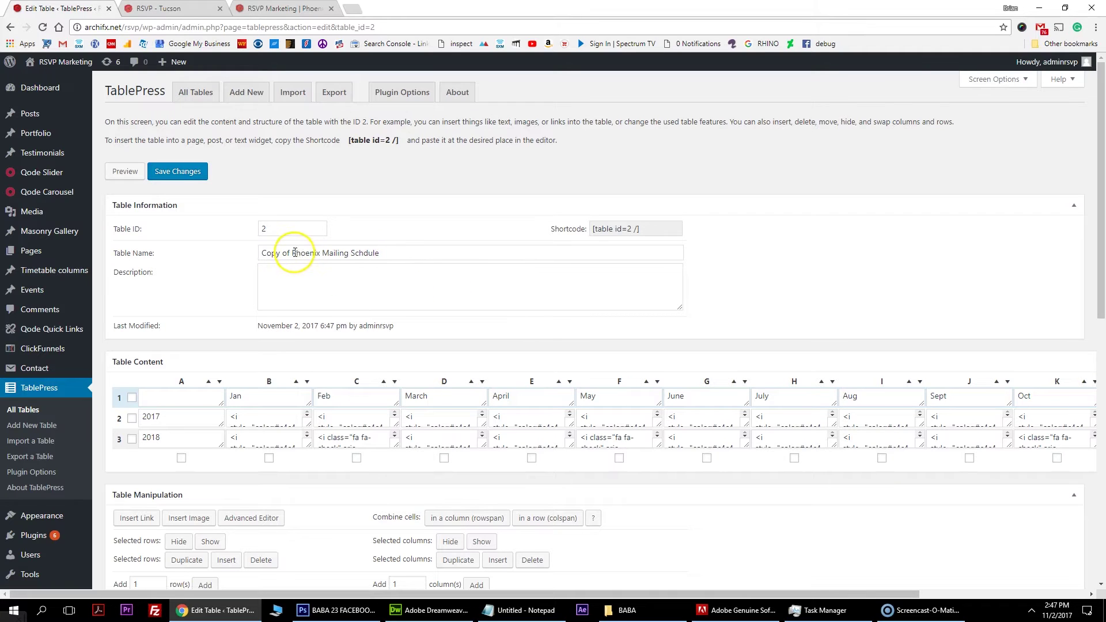
# Rename the copied table to 'Tuscon Mailing Schdule', then return to the RSVP Tucson schedule page.
pyautogui.moveTo(319, 253); pyautogui.dragTo(163, 256)
pyautogui.write('Tusc')
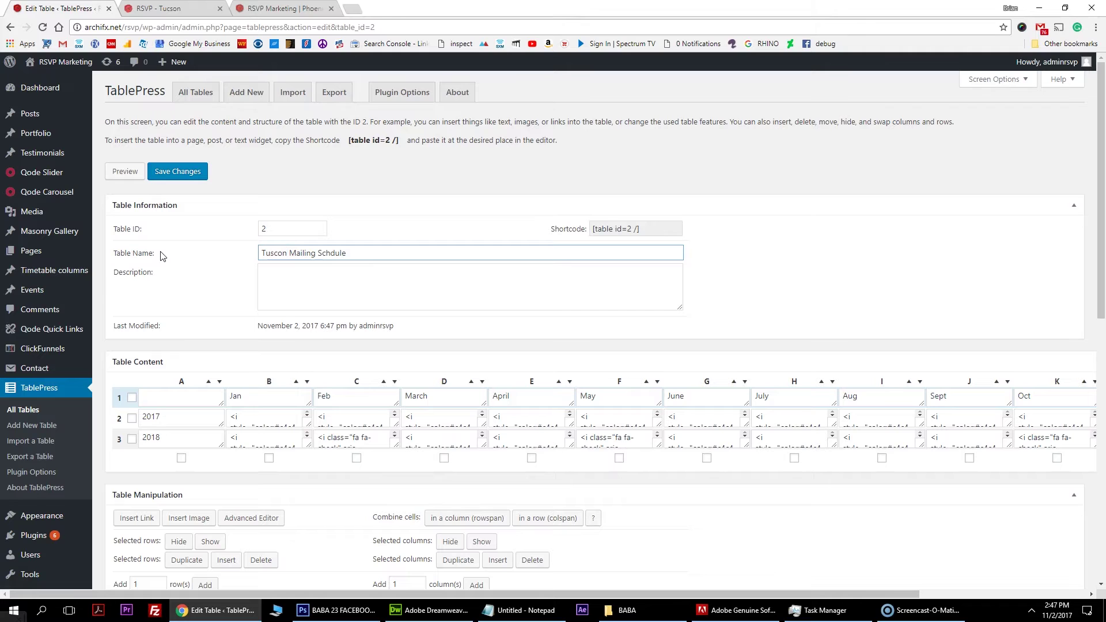
pyautogui.click(301, 278)
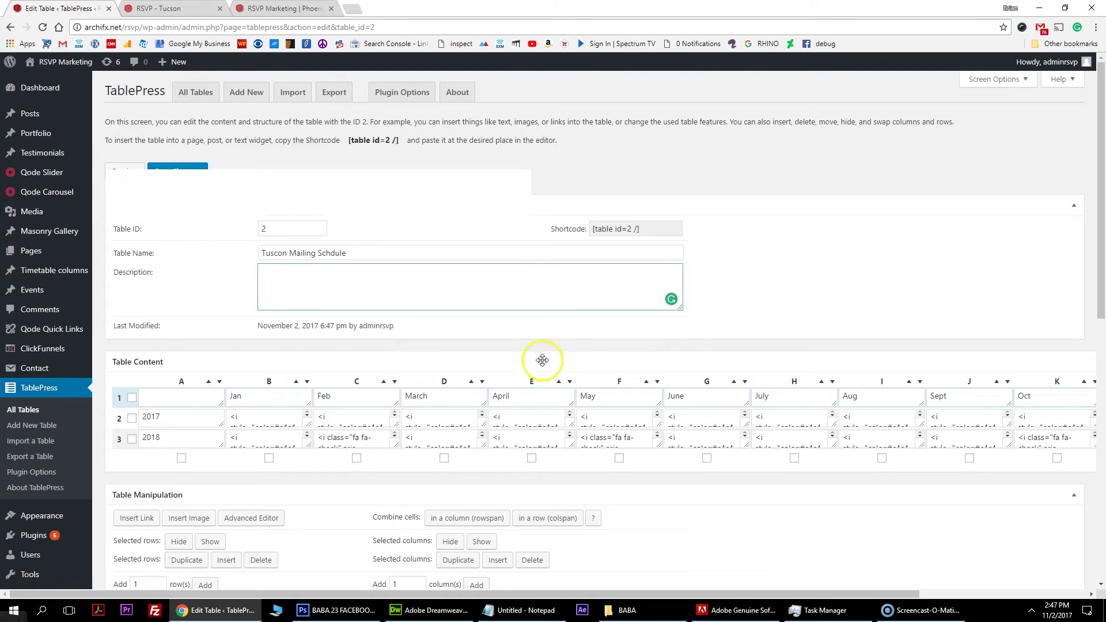
pyautogui.scroll(-1, 633, 363)
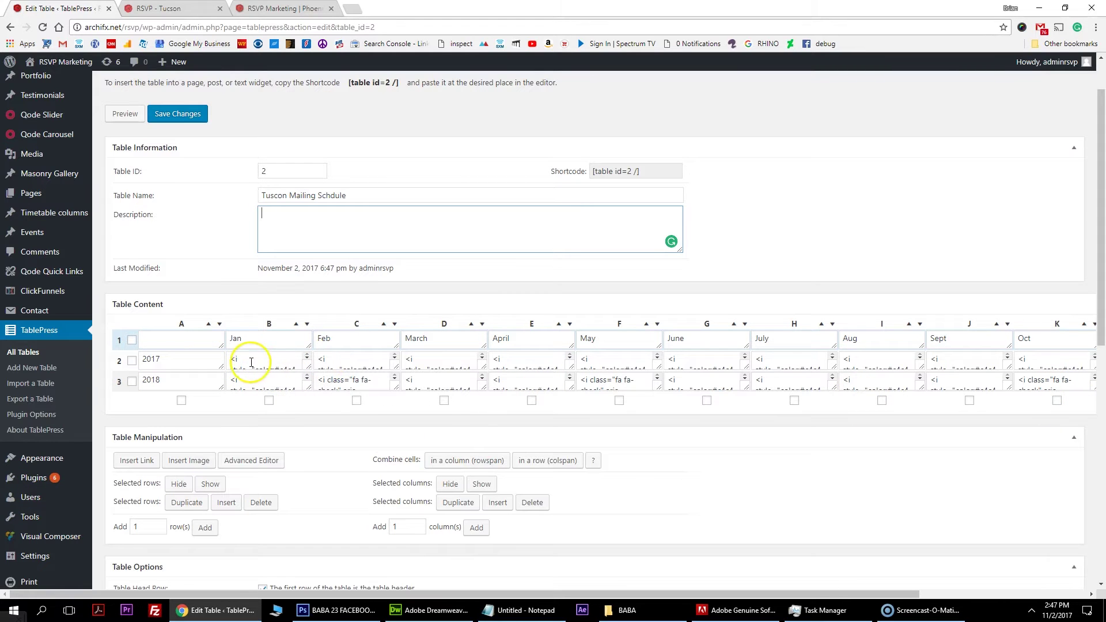
pyautogui.click(258, 8)
pyautogui.click(167, 8)
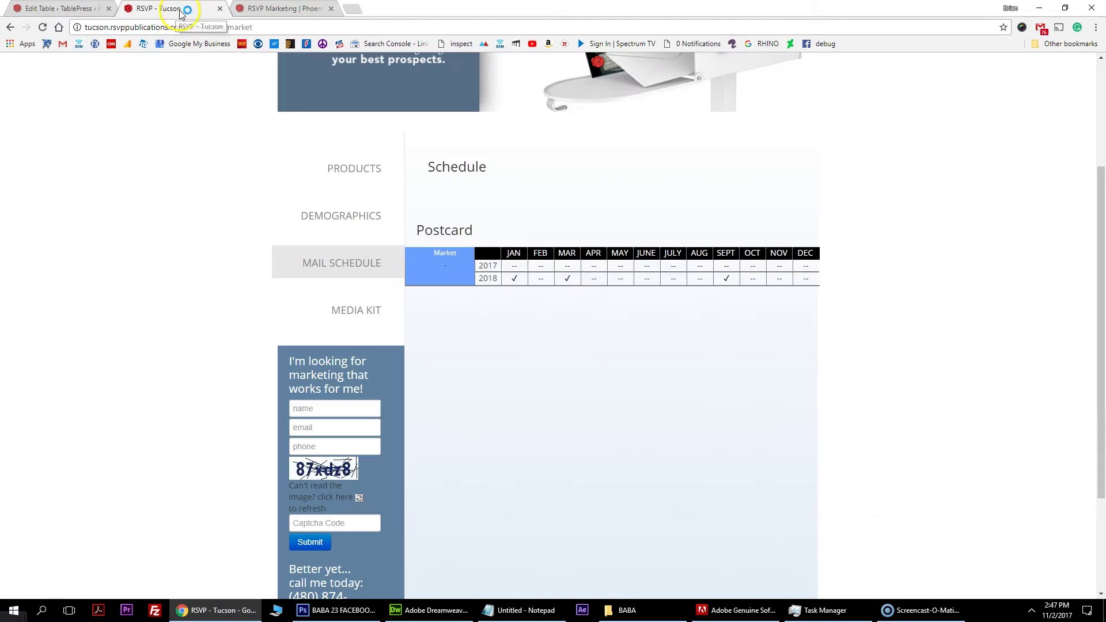
# Compare Tucson's 2018 JAN tick with Phoenix's Postcard schedule (Feb, May, Oct), then return to the editor.
pyautogui.doubleClick(517, 278)
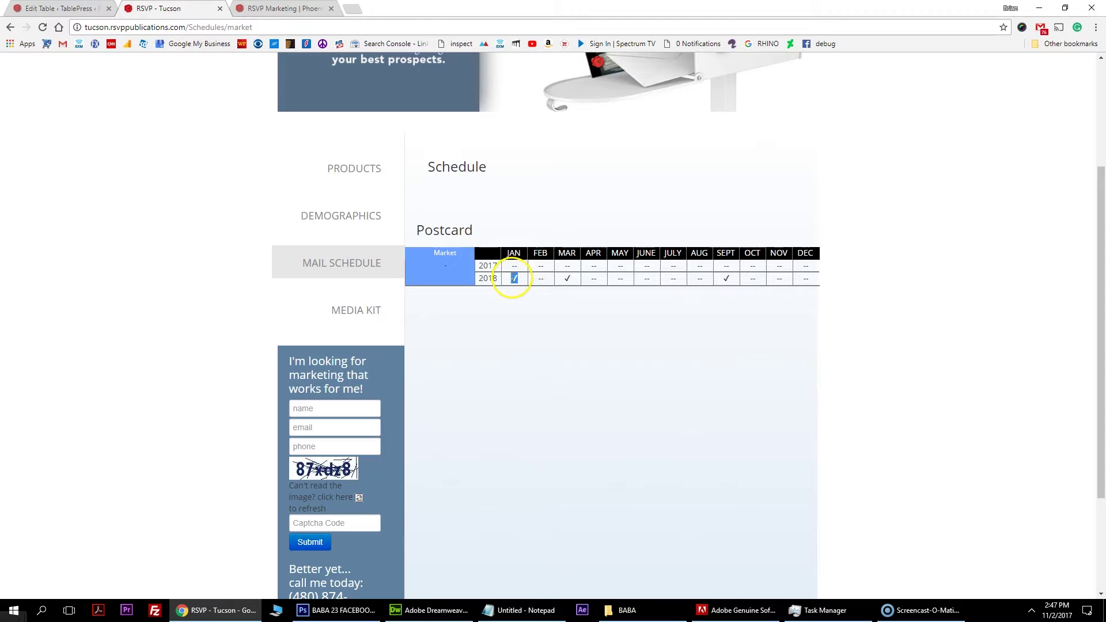
pyautogui.click(276, 8)
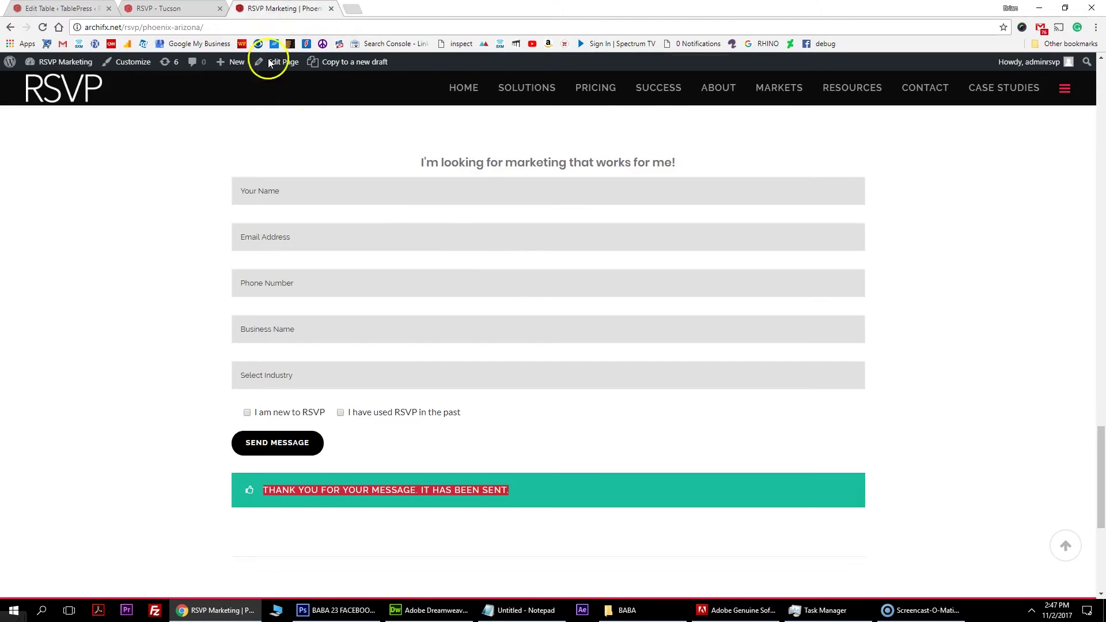
pyautogui.scroll(15, 469, 222)
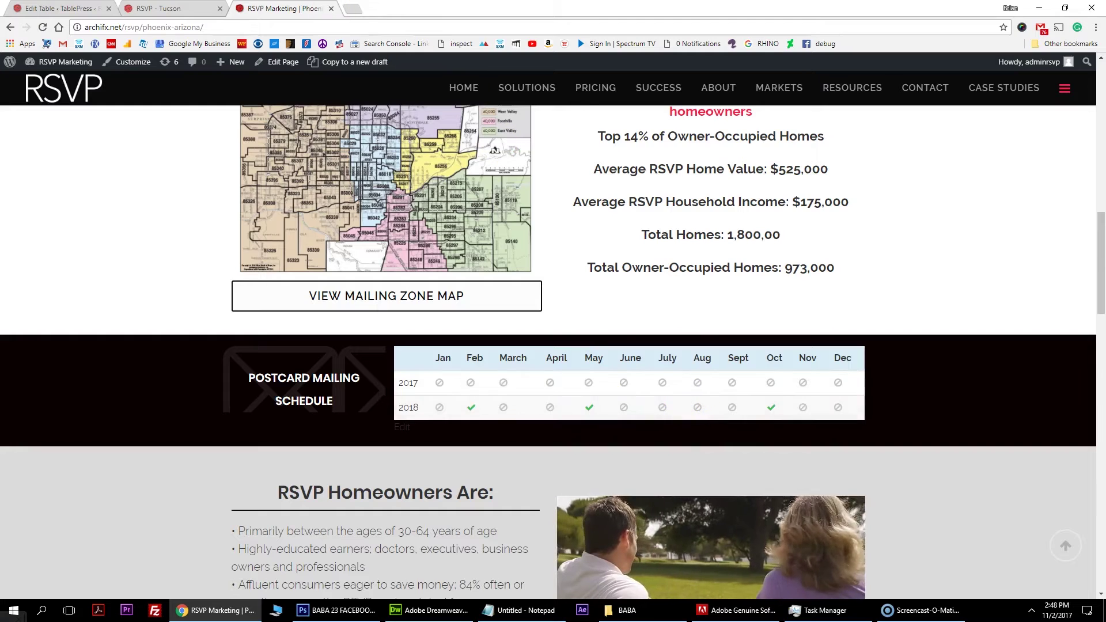
pyautogui.hotkey('ctrl', 'shift', 'Tab')
pyautogui.hotkey('ctrl', 'shift', 'Tab')
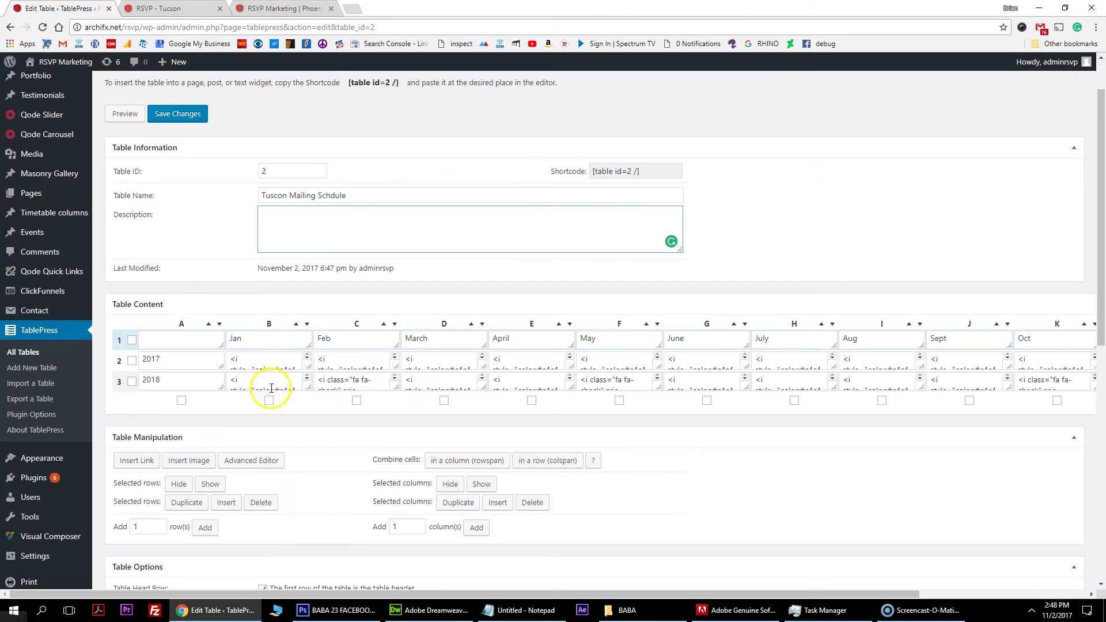
# Copy the grey ban icon code from the 2017 Jan cell (B2) and bring Dreamweaver forward.
pyautogui.moveTo(231, 359); pyautogui.dragTo(291, 395)
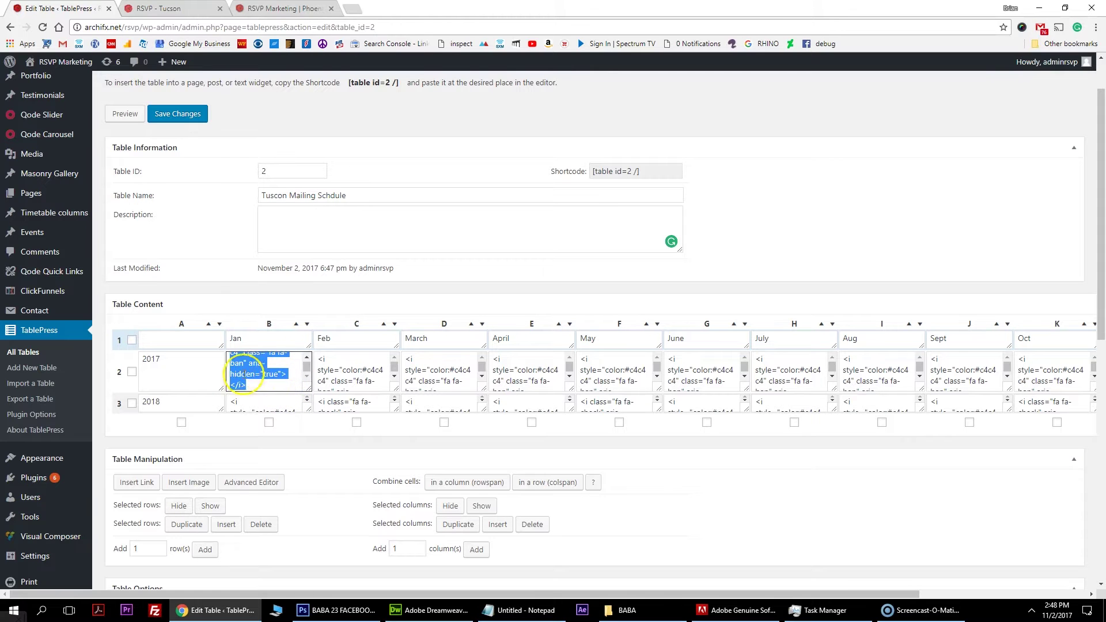
pyautogui.click(434, 610)
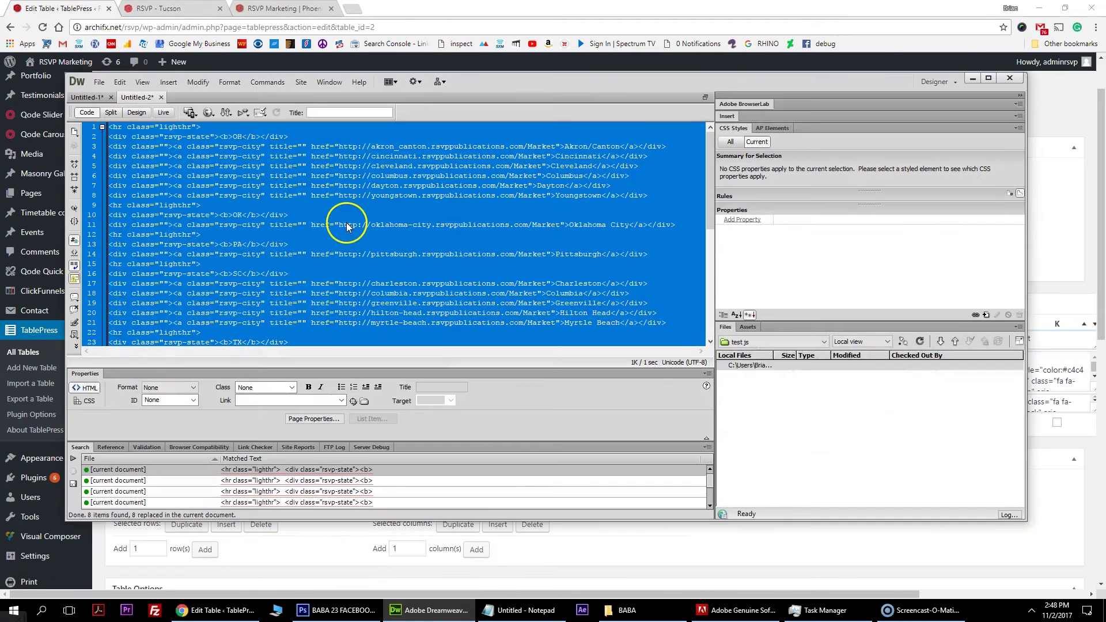
# Paste the grey fa-ban icon tag into maximized Dreamweaver and inspect its #c4c4c4 colour, class and aria-hidden attributes.
pyautogui.click(987, 80)
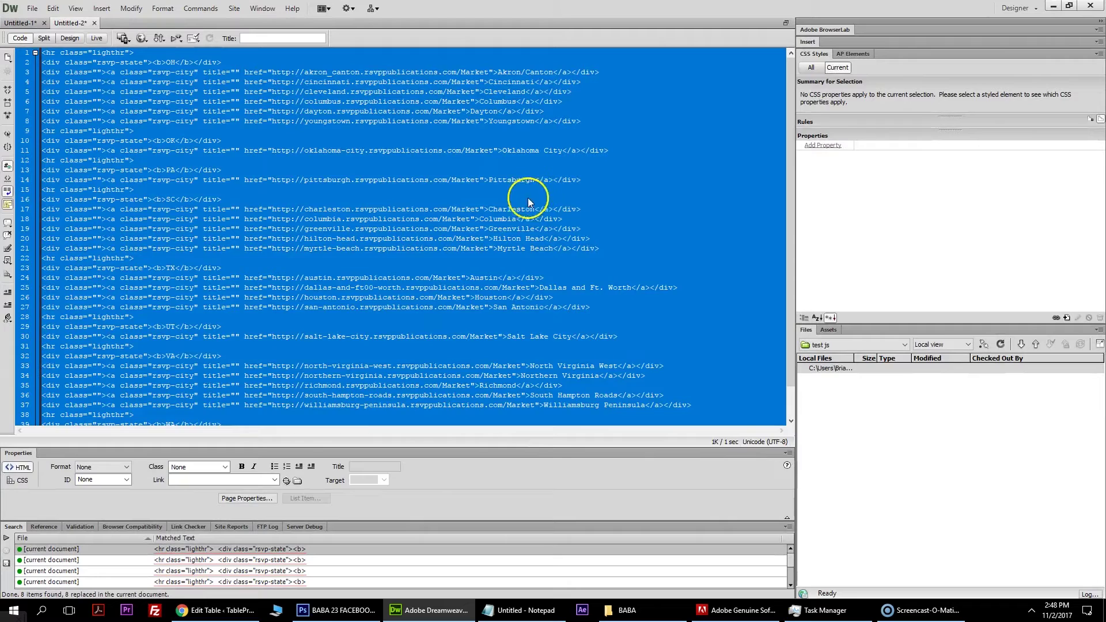
pyautogui.hotkey('ctrl', 'v')
pyautogui.moveTo(368, 51); pyautogui.dragTo(162, 52)
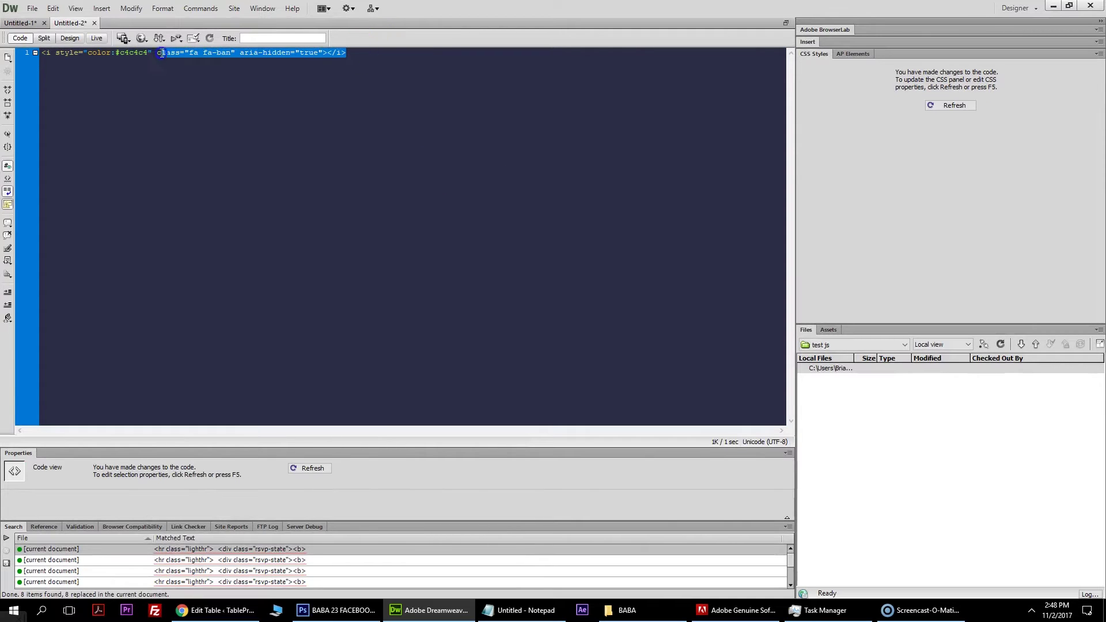
pyautogui.click(50, 54)
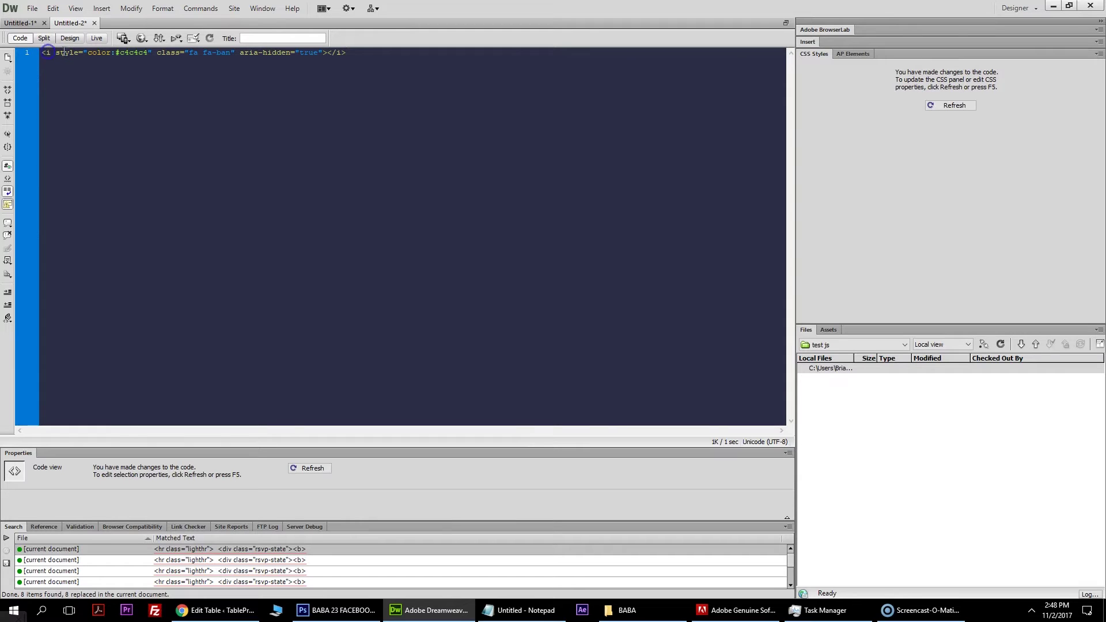
pyautogui.click(149, 52)
pyautogui.moveTo(158, 52); pyautogui.dragTo(242, 53)
pyautogui.click(218, 52)
pyautogui.click(263, 55)
pyautogui.click(221, 610)
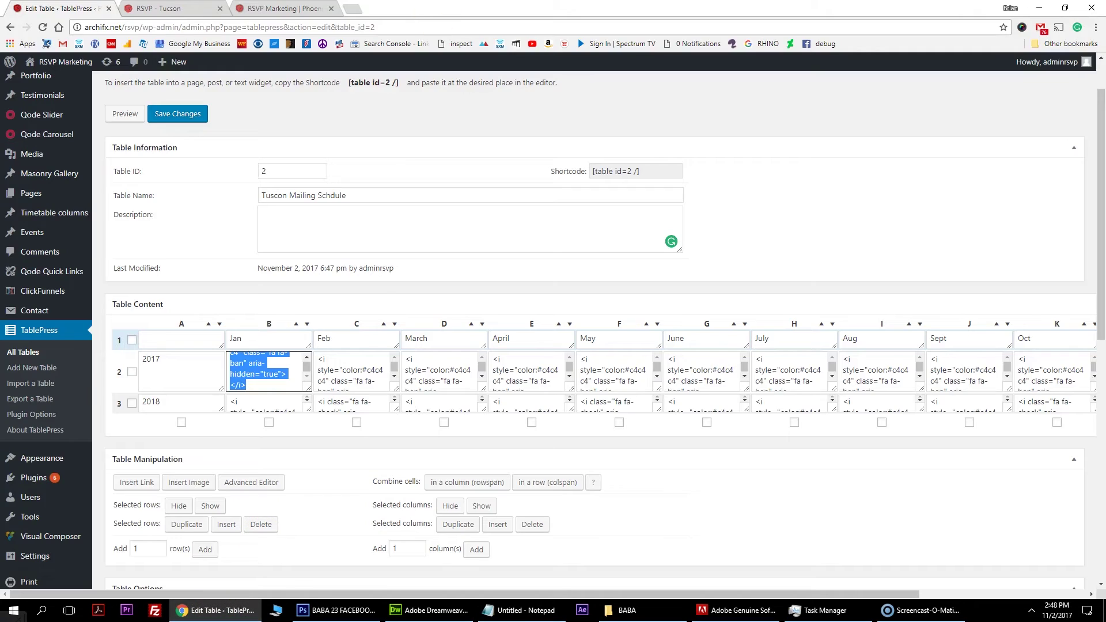
# Search Google for 'font awesome' in a new tab and open the Font Awesome icons gallery.
pyautogui.click(351, 8)
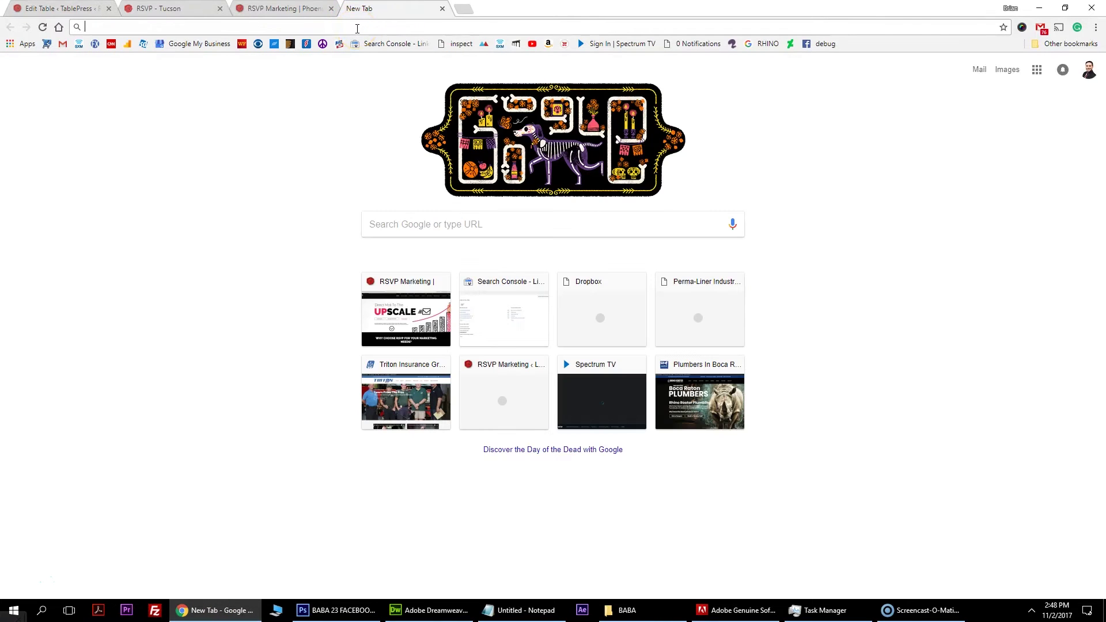
pyautogui.write('font awesome states')
pyautogui.press('Return')
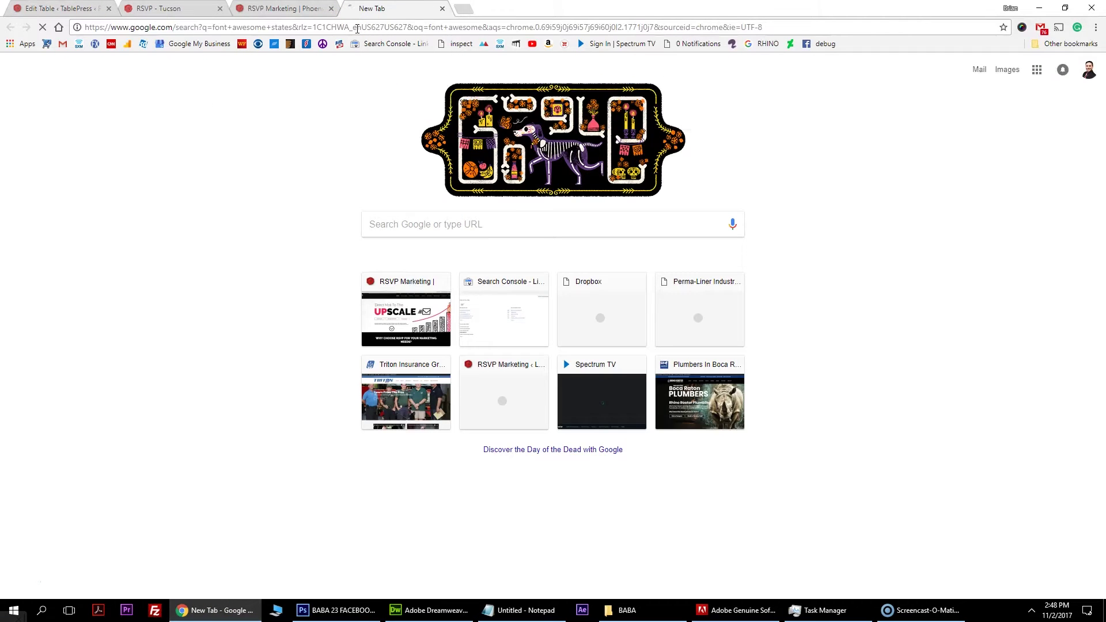
pyautogui.click(149, 78)
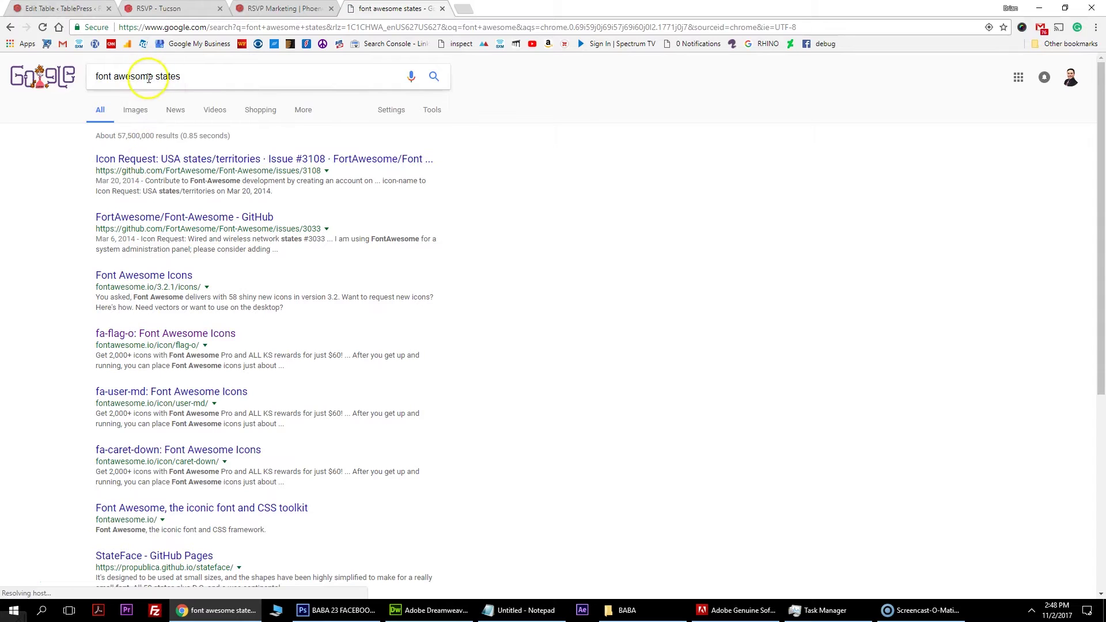
pyautogui.doubleClick(167, 76)
pyautogui.press('BackSpace')
pyautogui.press('Return')
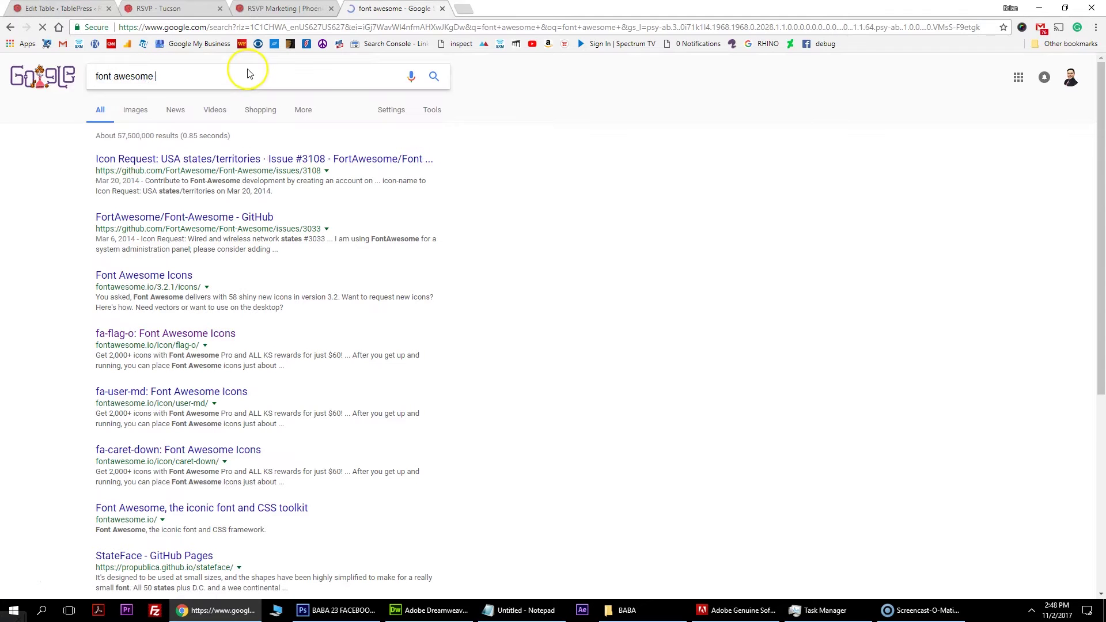
pyautogui.click(218, 161)
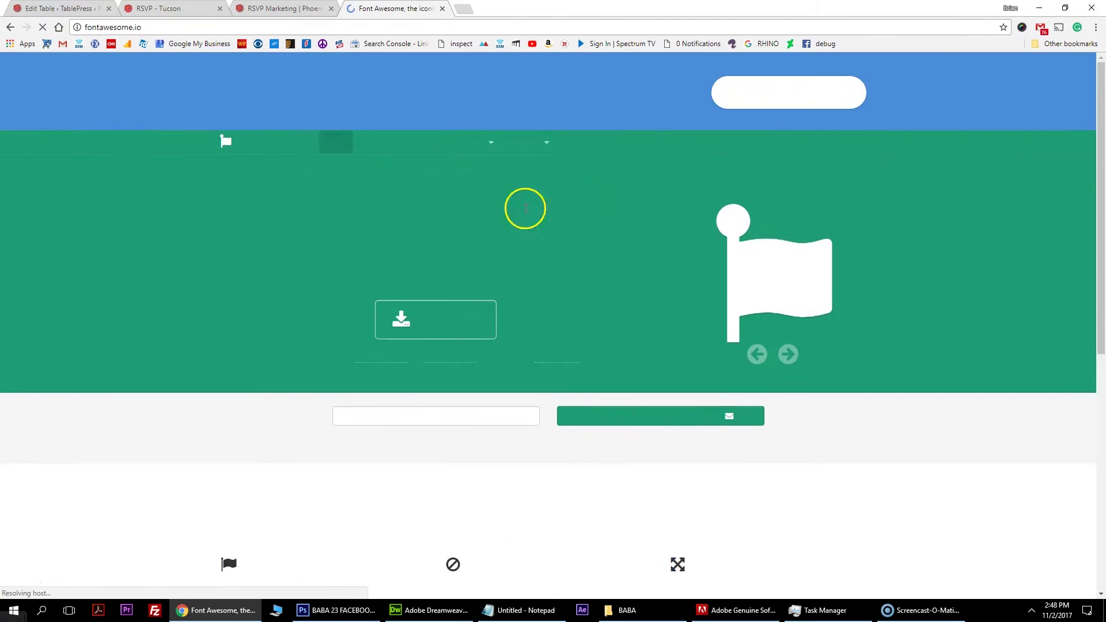
pyautogui.click(486, 146)
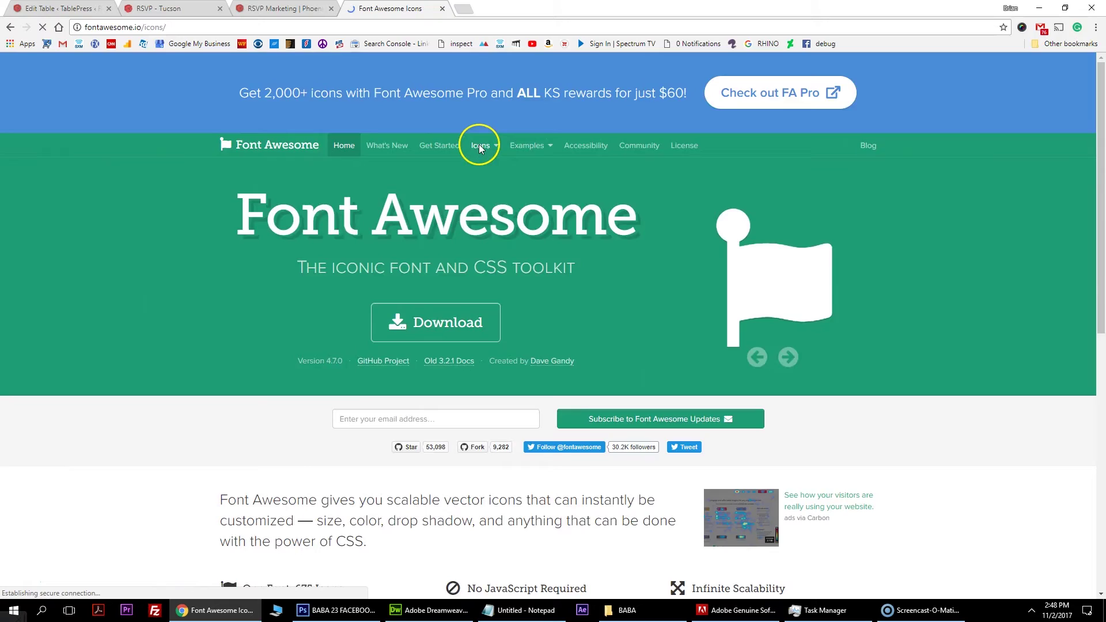
# Search the Font Awesome 4.7 icon list for 'nul' and find no null icon.
pyautogui.scroll(-8, 407, 271)
pyautogui.scroll(-10, 475, 340)
pyautogui.scroll(-2, 453, 358)
pyautogui.hotkey('ctrl', 'f')
pyautogui.write('n')
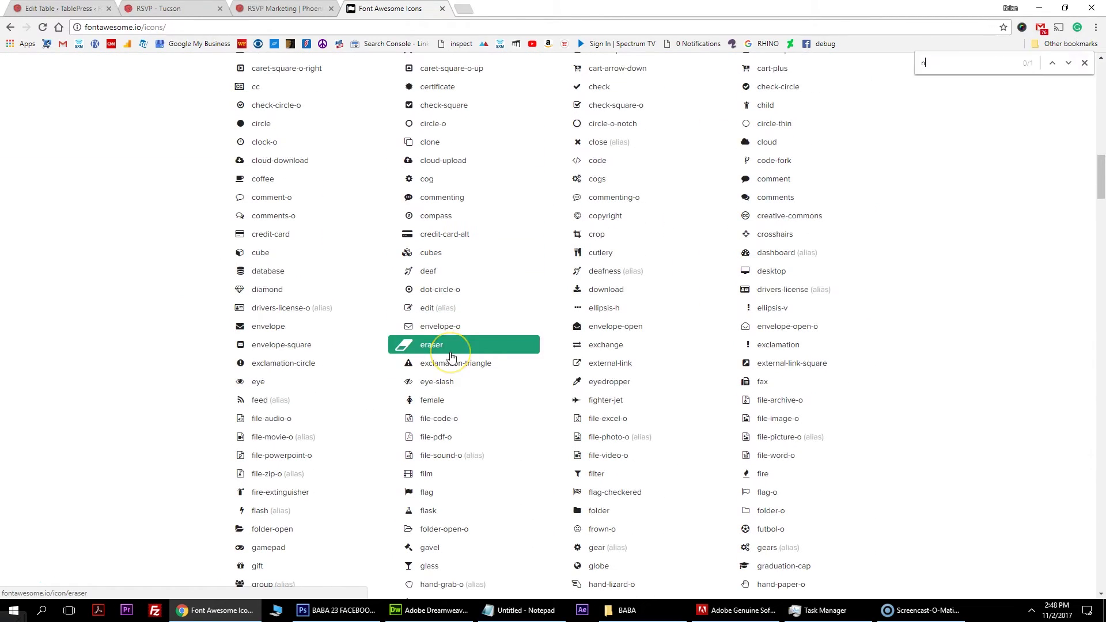
pyautogui.write('ull')
pyautogui.scroll(-15, 476, 424)
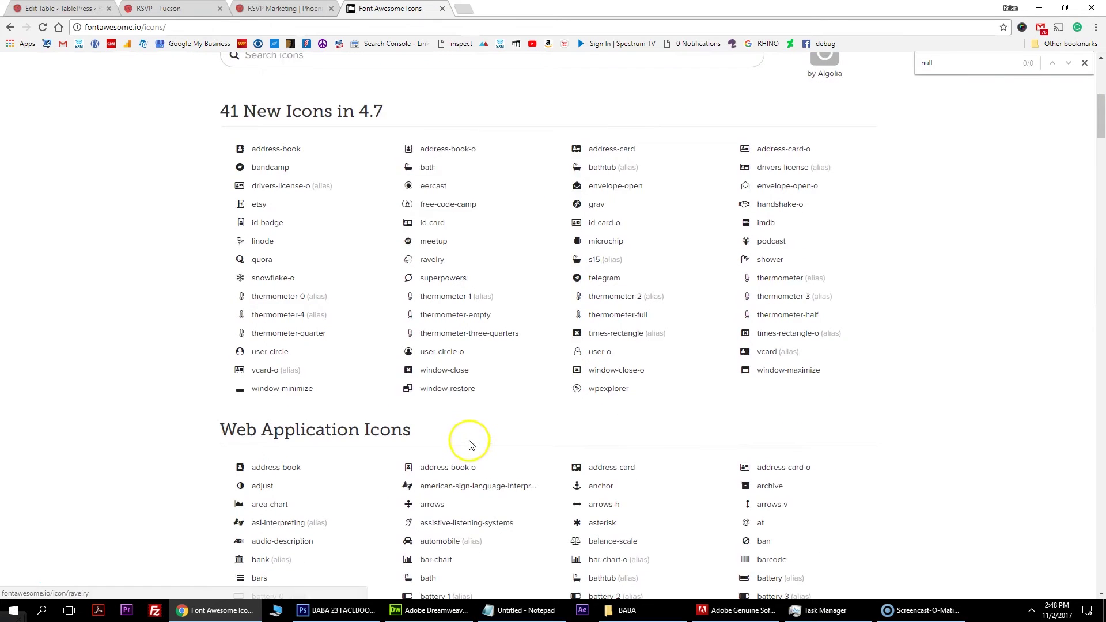
pyautogui.scroll(-5, 477, 434)
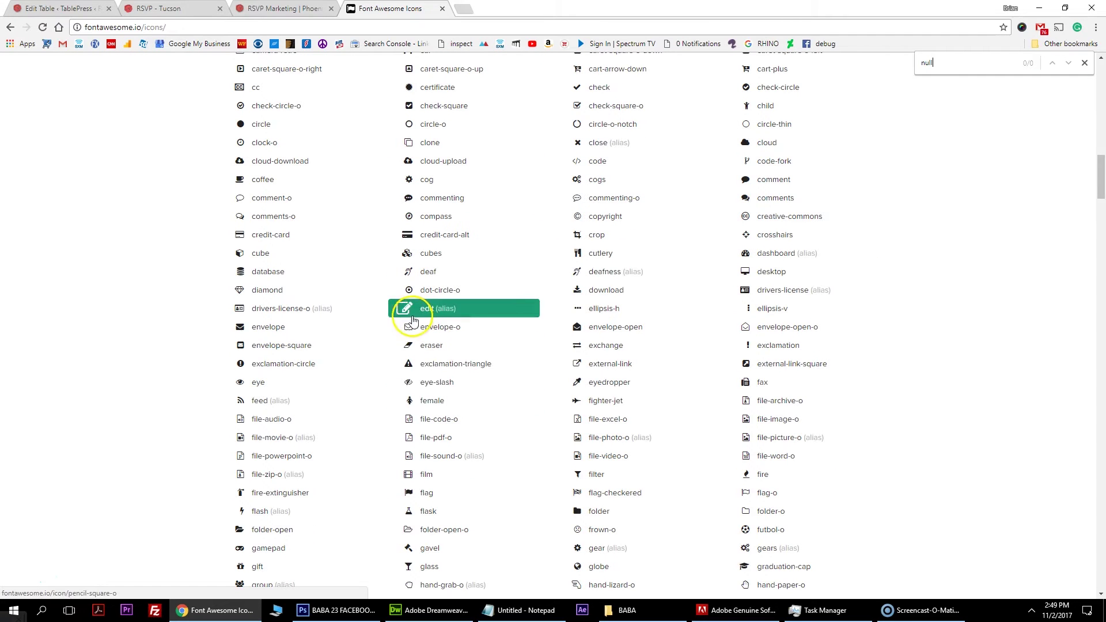
pyautogui.scroll(-4, 331, 477)
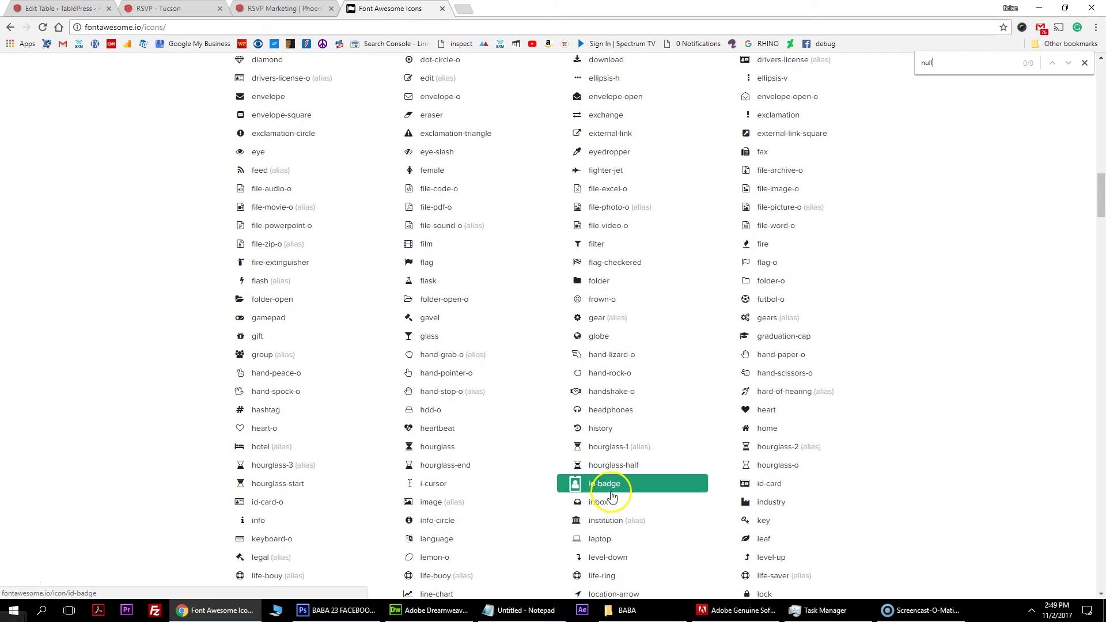
pyautogui.click(371, 29)
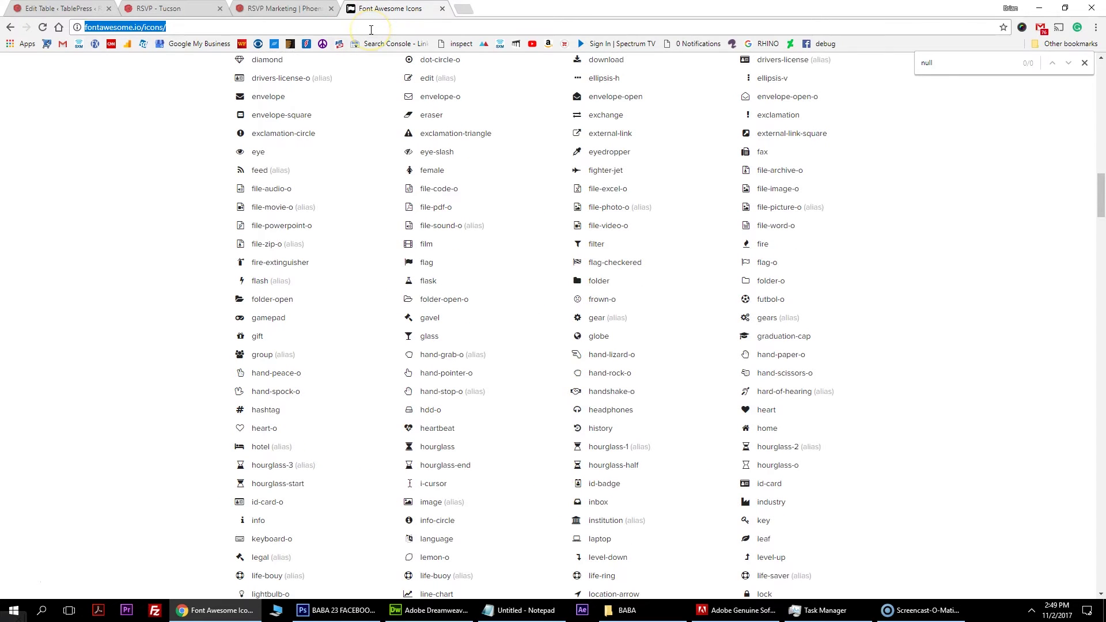
# Search Google for 'font awesome null icon' and check the fa-battery-empty result.
pyautogui.write('font awesoim')
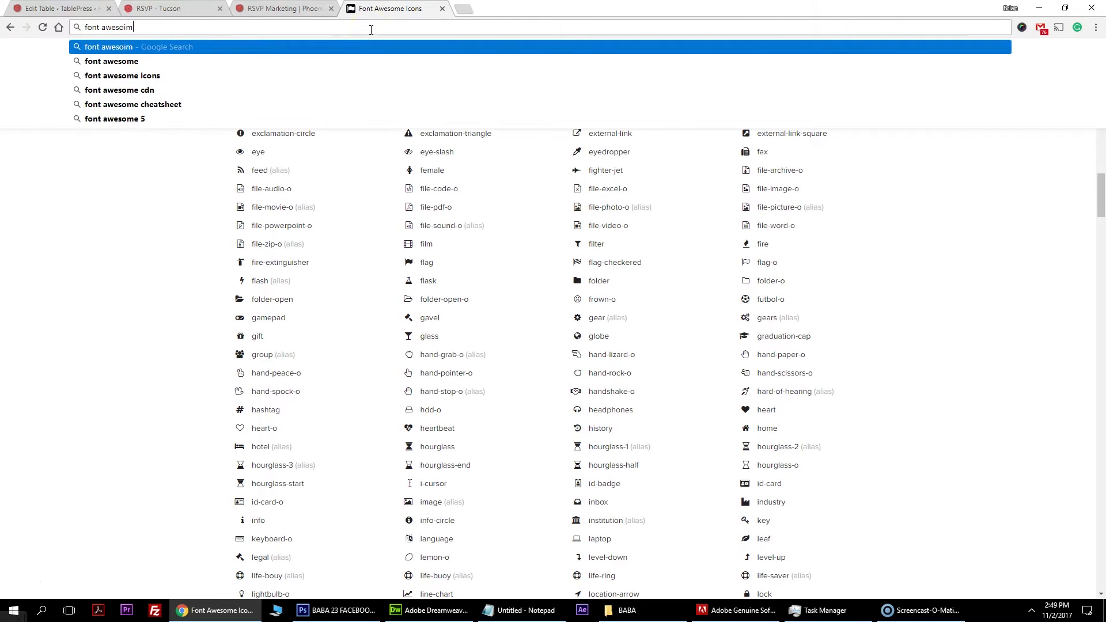
pyautogui.press('BackSpace')
pyautogui.write('me null')
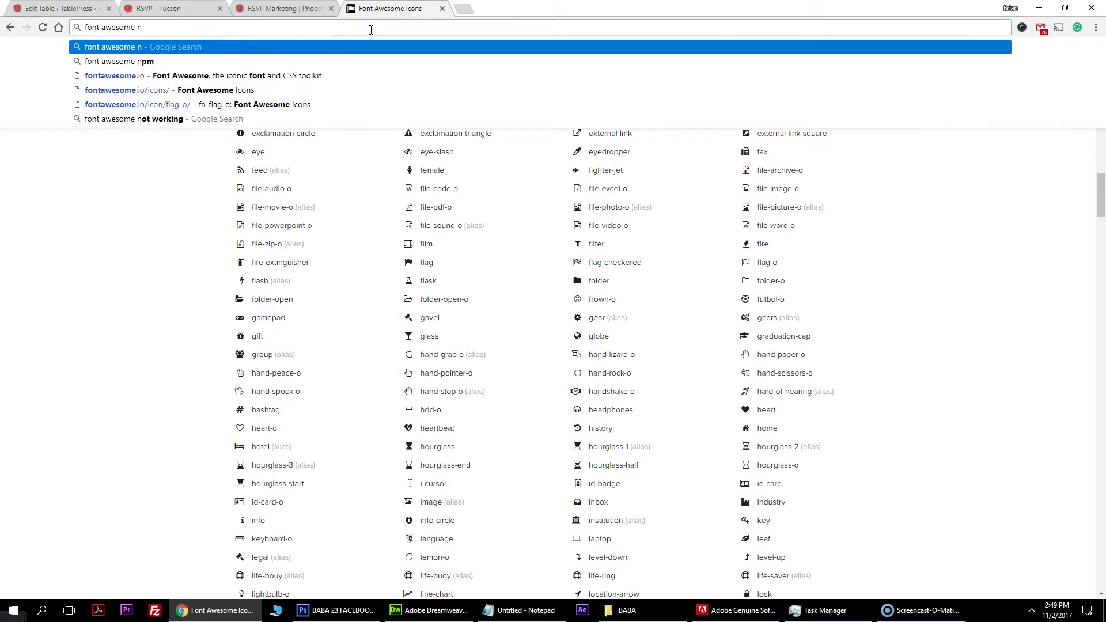
pyautogui.press('Return')
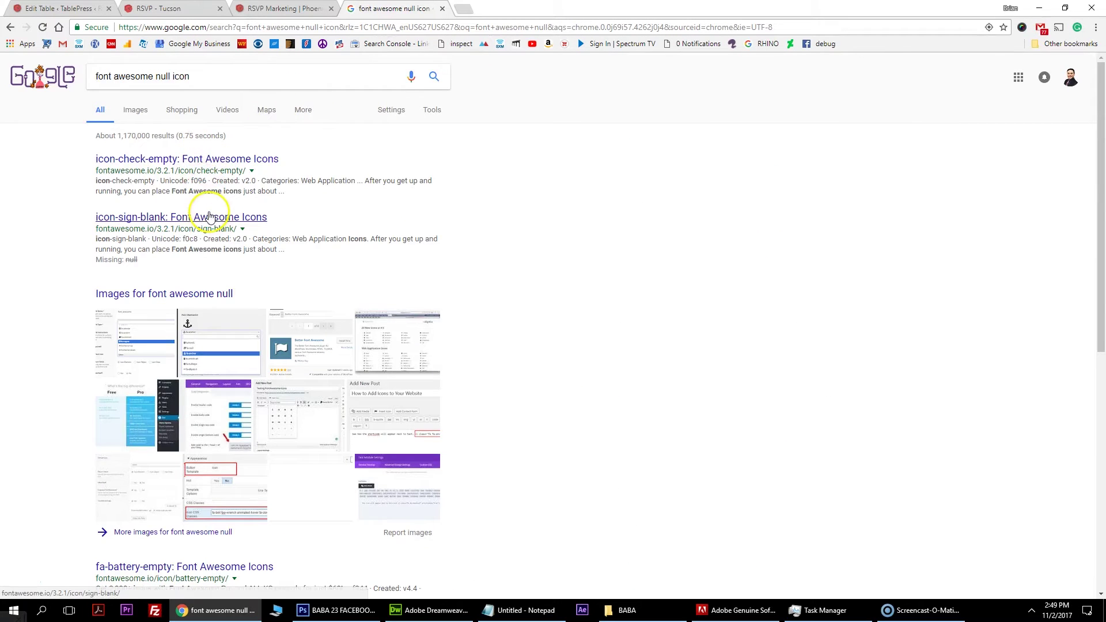
pyautogui.scroll(-2, 210, 218)
pyautogui.scroll(-2, 230, 426)
pyautogui.click(210, 336)
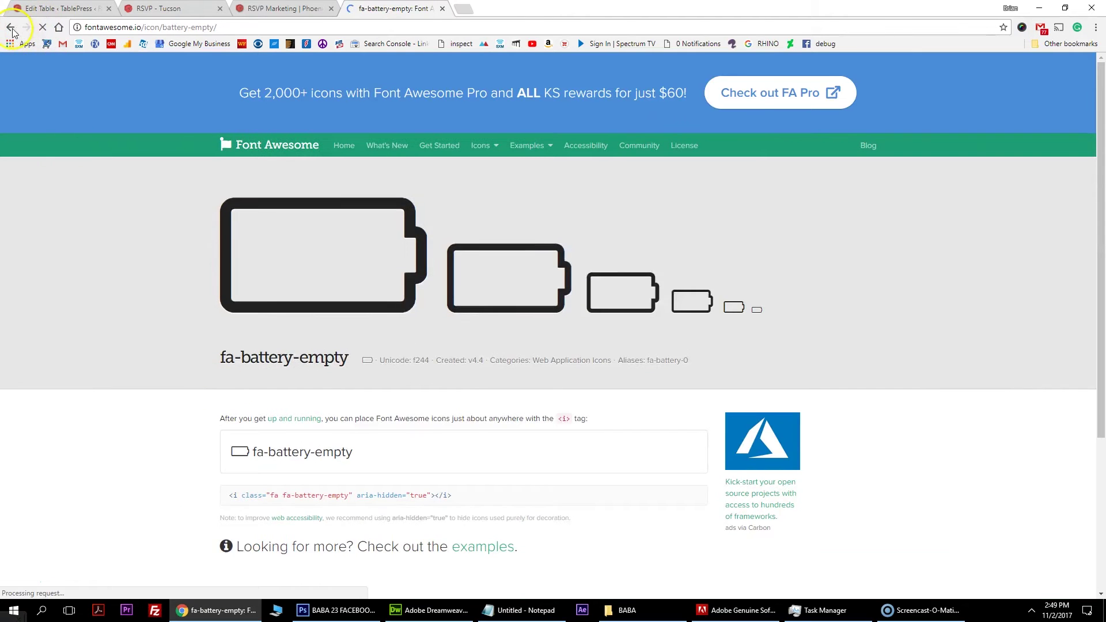
pyautogui.click(11, 27)
# Review the results against the Dreamweaver icon code, then return to Font Awesome's icons page.
pyautogui.scroll(-3, 262, 452)
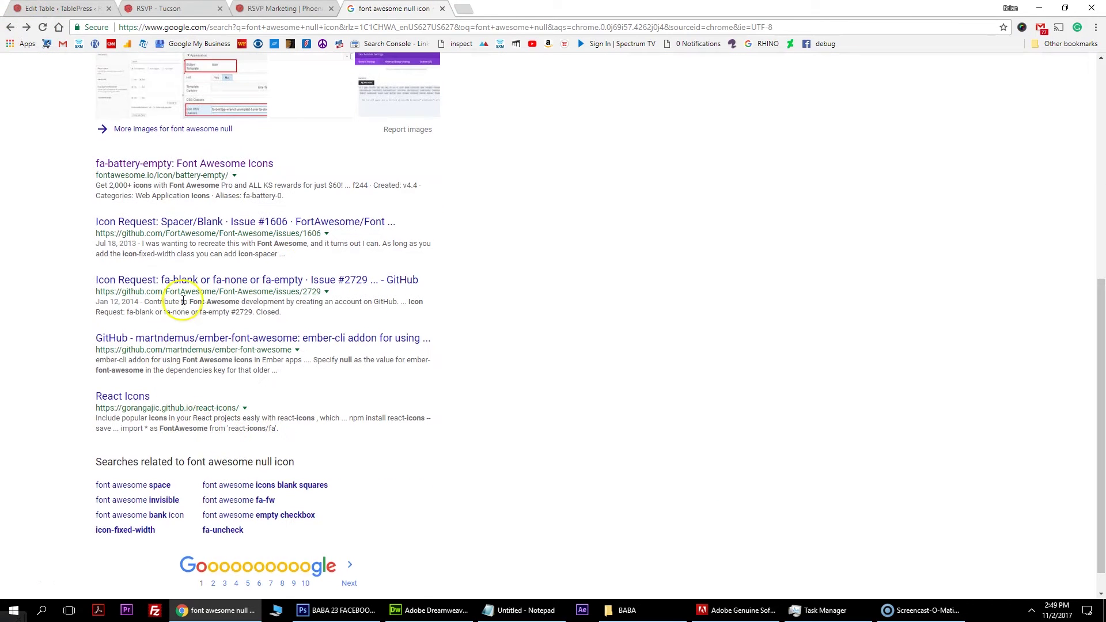
pyautogui.scroll(2, 180, 291)
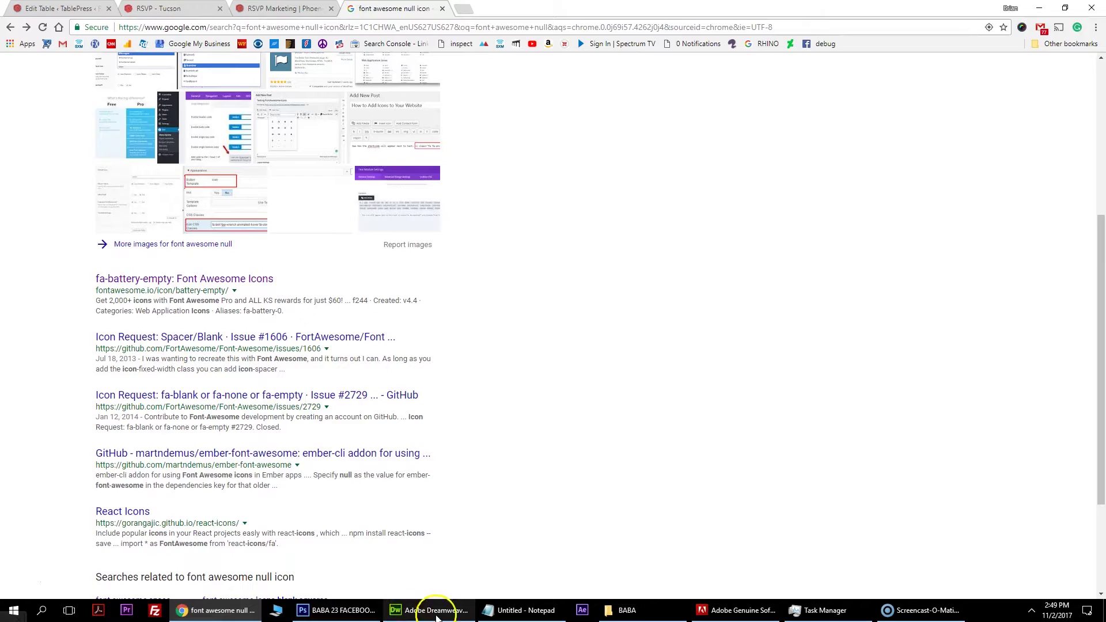
pyautogui.click(437, 612)
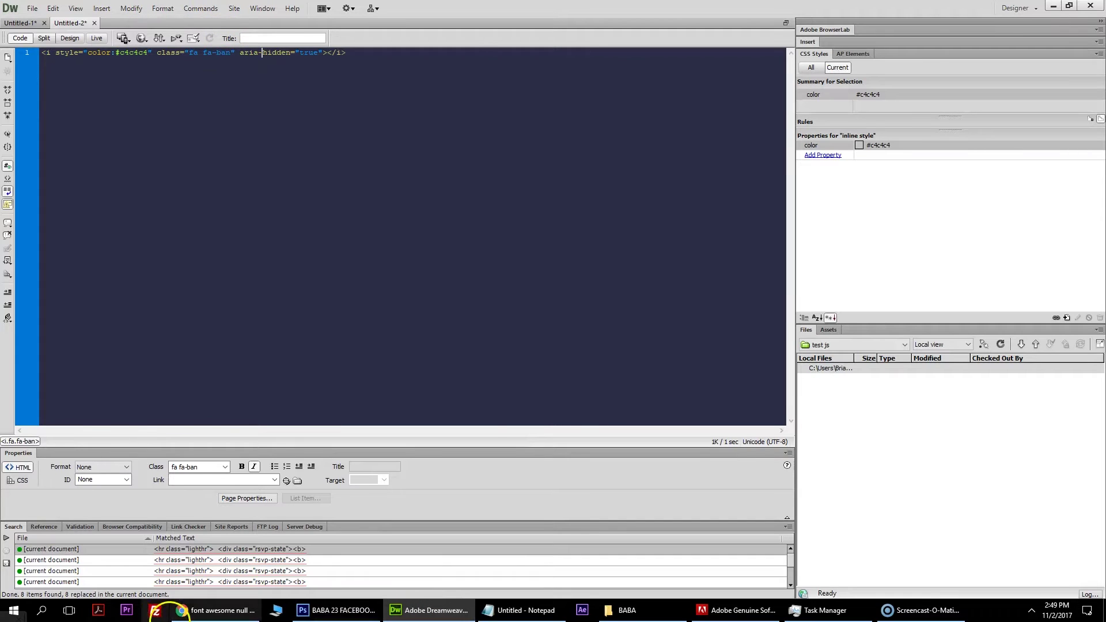
pyautogui.click(218, 611)
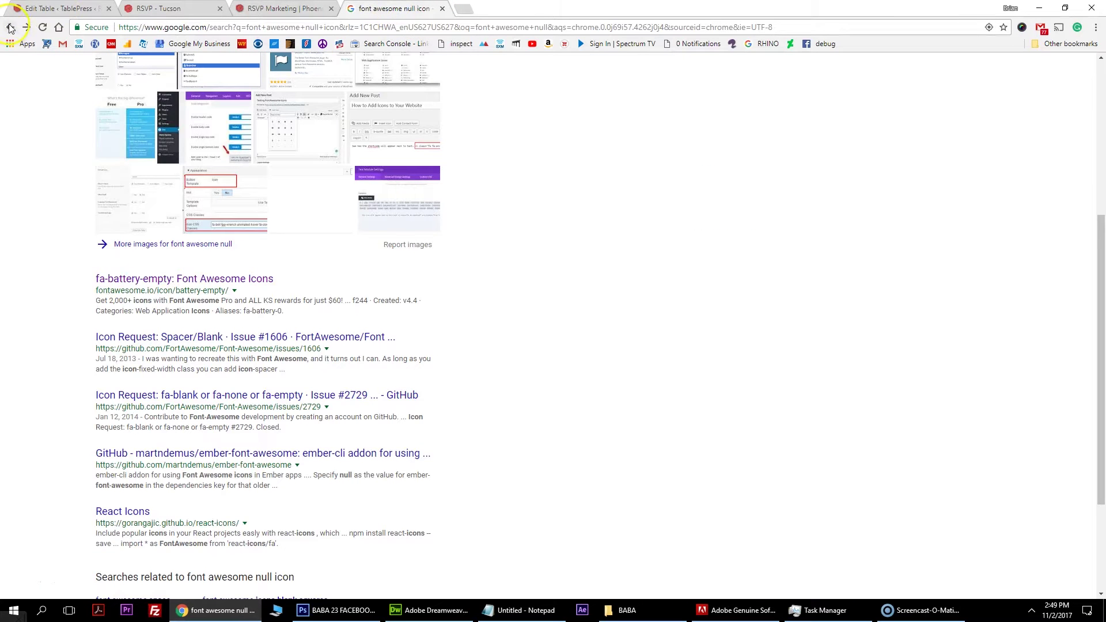
pyautogui.click(7, 27)
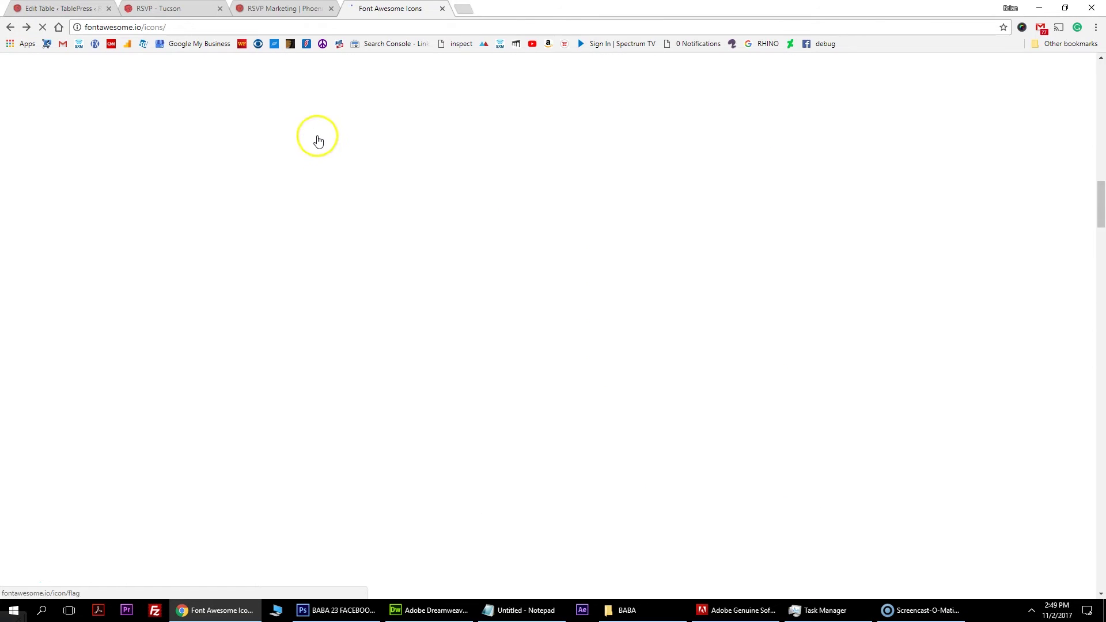
# Find the ban icon on Font Awesome, select its fa-ban HTML snippet, and return to Dreamweaver.
pyautogui.hotkey('ctrl', 'f')
pyautogui.write('ban')
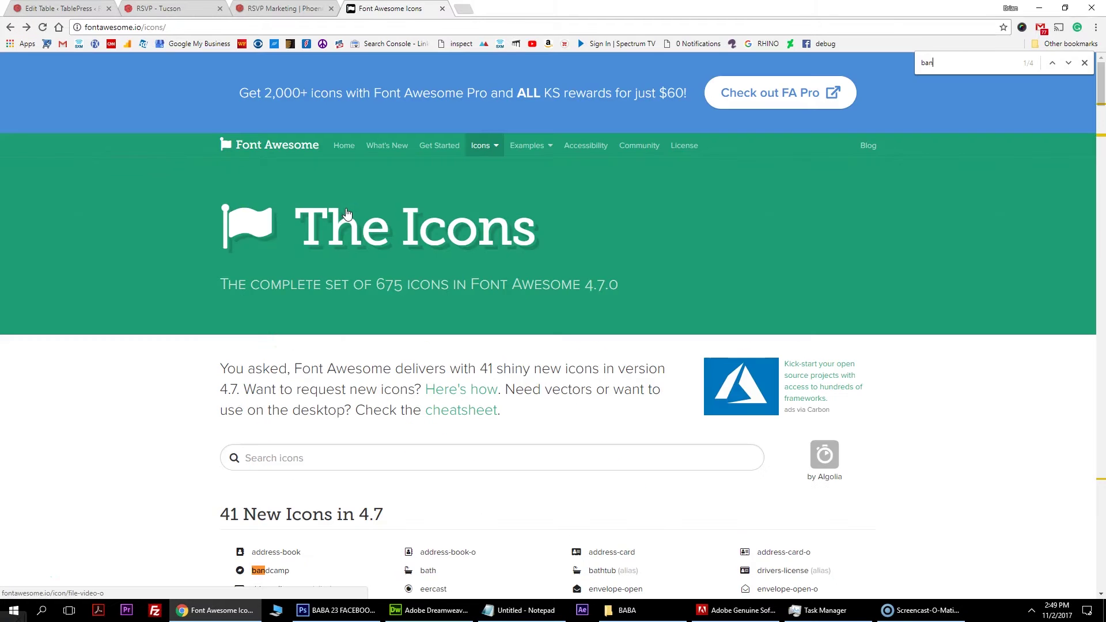
pyautogui.click(1069, 64)
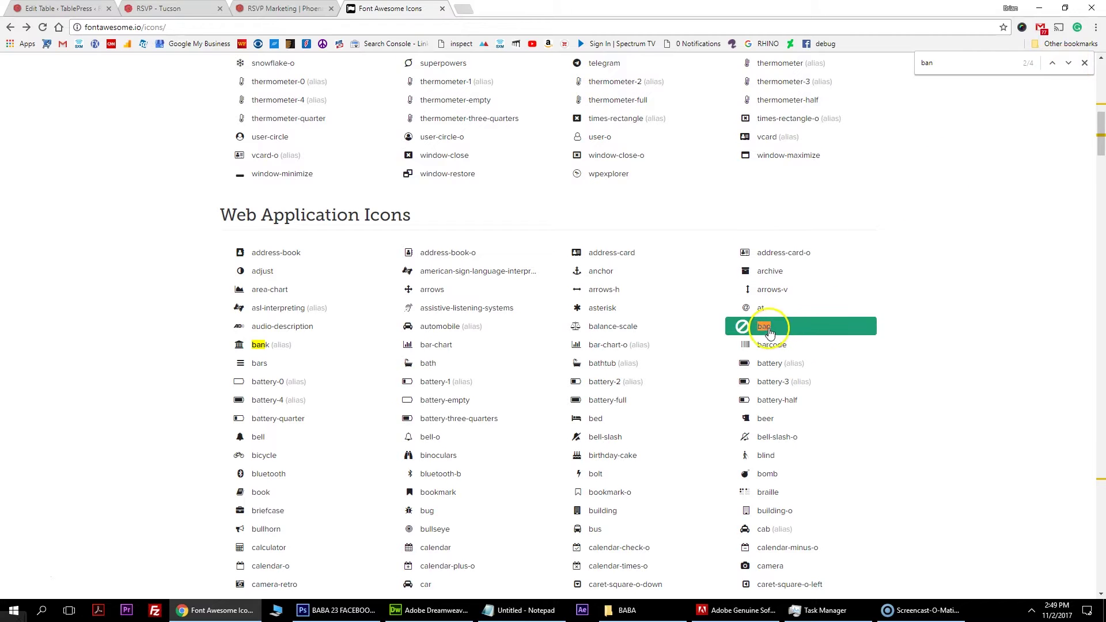
pyautogui.click(764, 326)
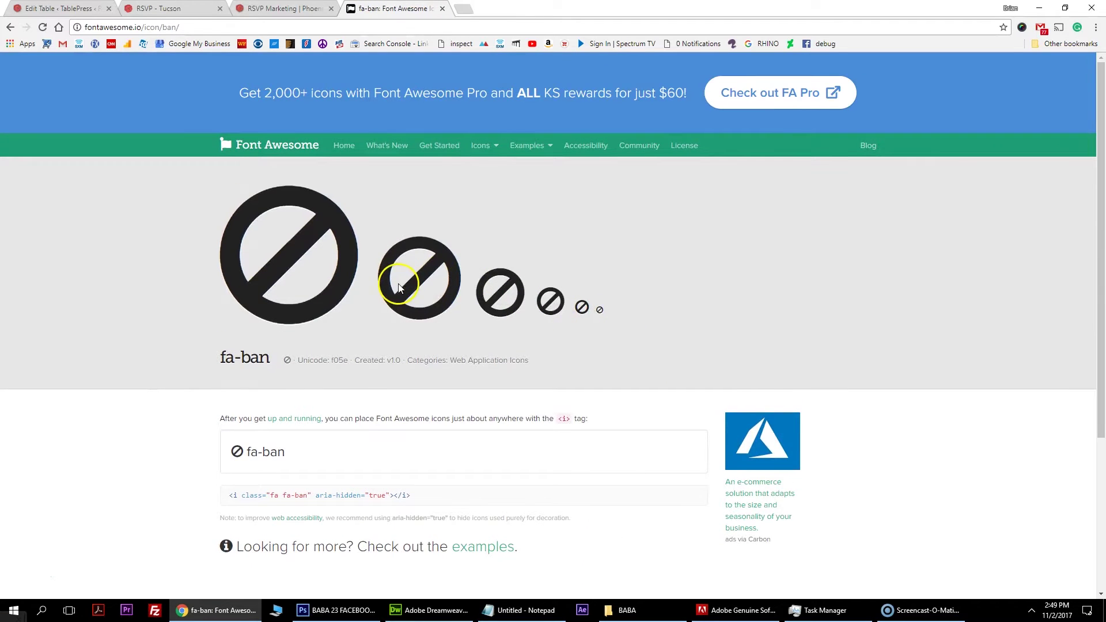
pyautogui.scroll(-2, 398, 288)
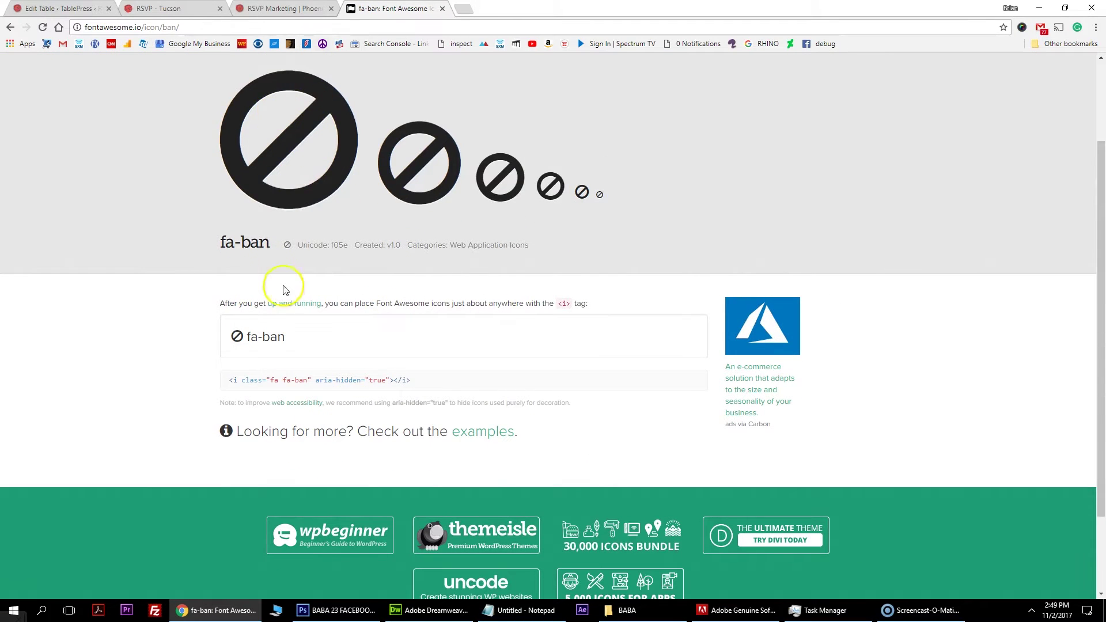
pyautogui.moveTo(231, 381); pyautogui.dragTo(422, 389)
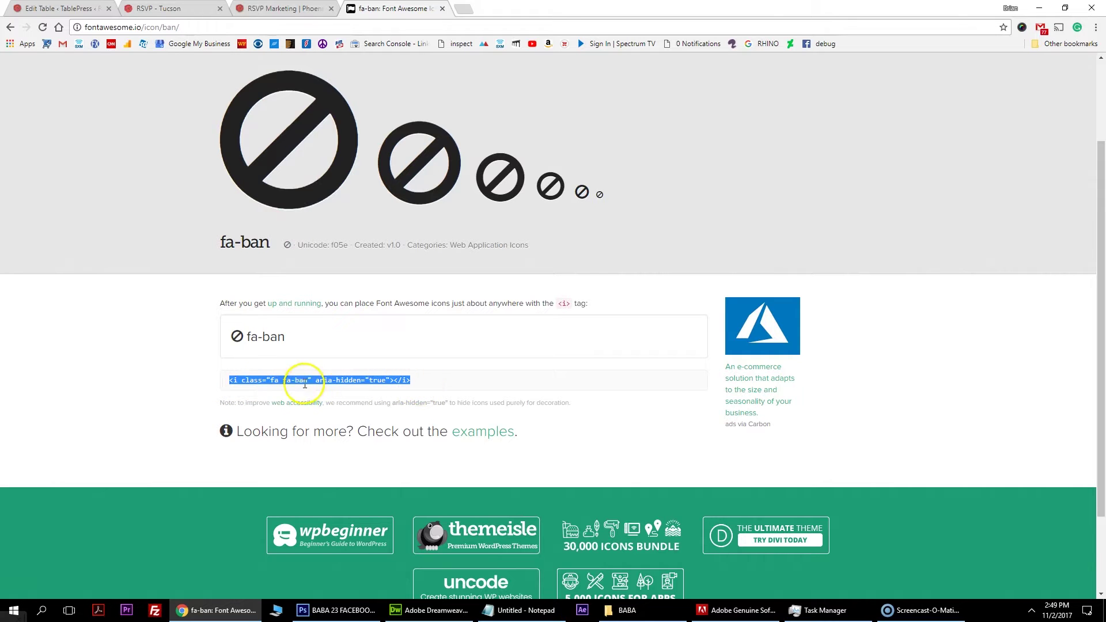
pyautogui.click(421, 610)
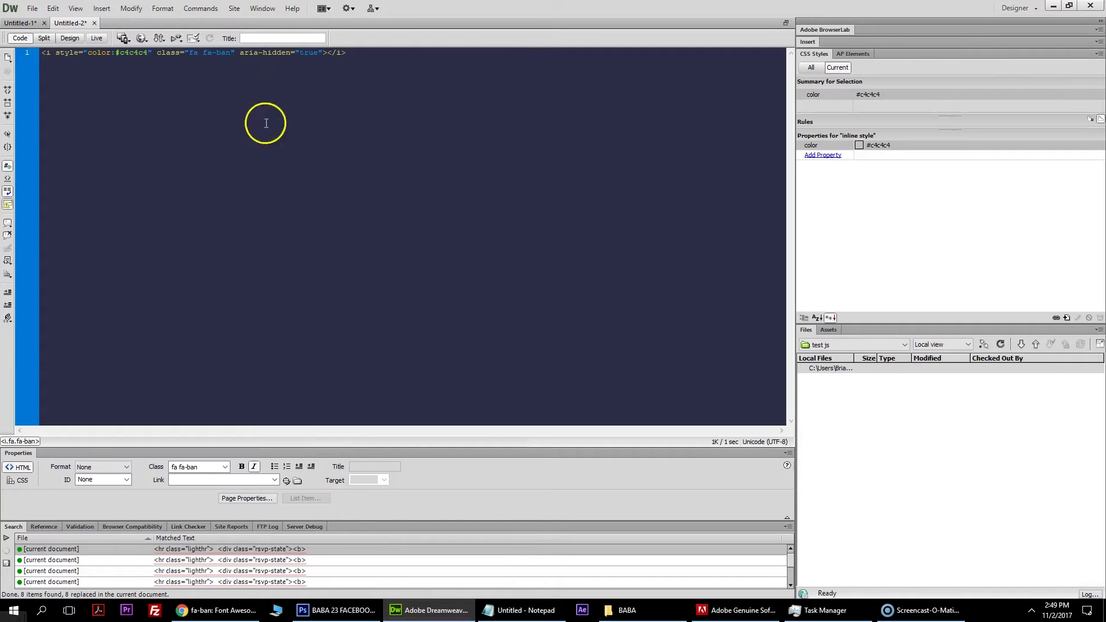
# Check the grey colour in the fa-ban code line, then view the RSVP Tucson Mail Schedule page.
pyautogui.moveTo(398, 55); pyautogui.dragTo(144, 51)
pyautogui.click(75, 59)
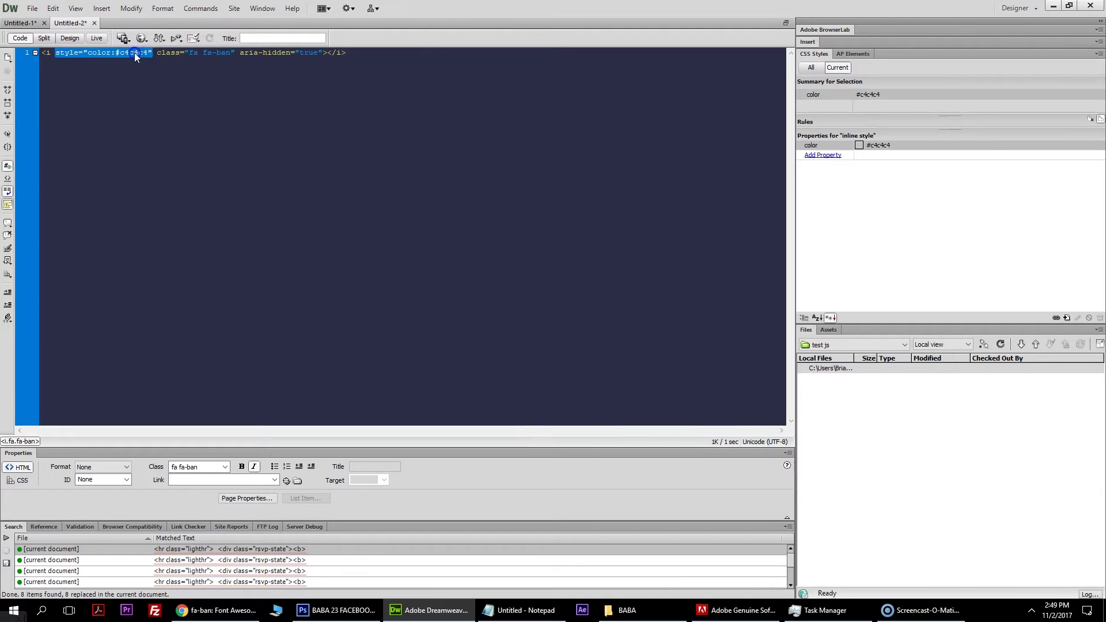
pyautogui.click(136, 55)
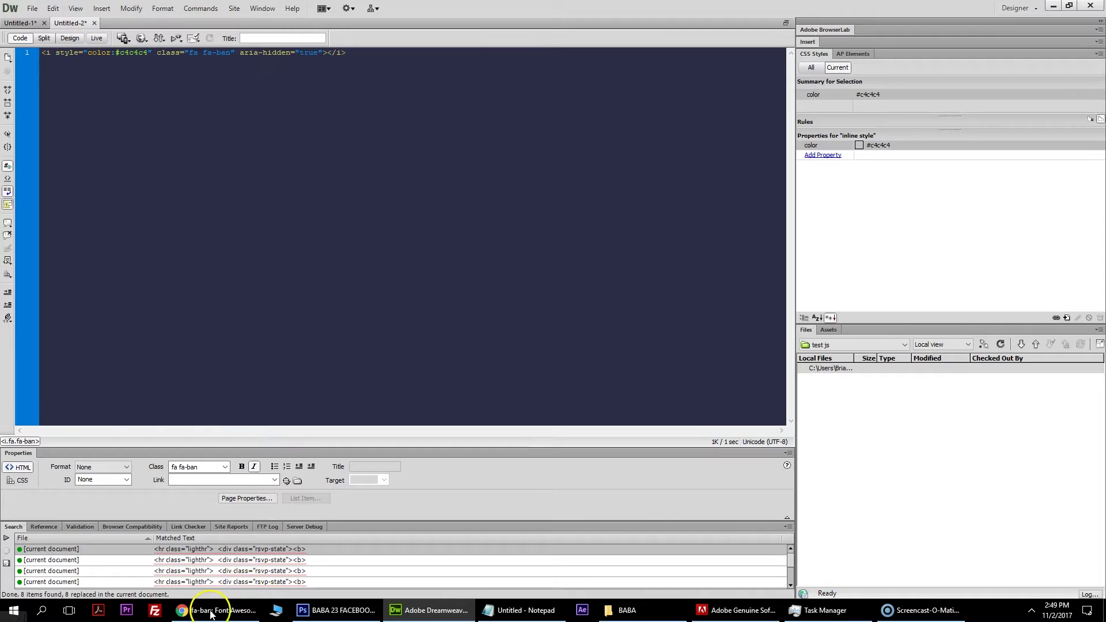
pyautogui.click(211, 613)
pyautogui.click(155, 8)
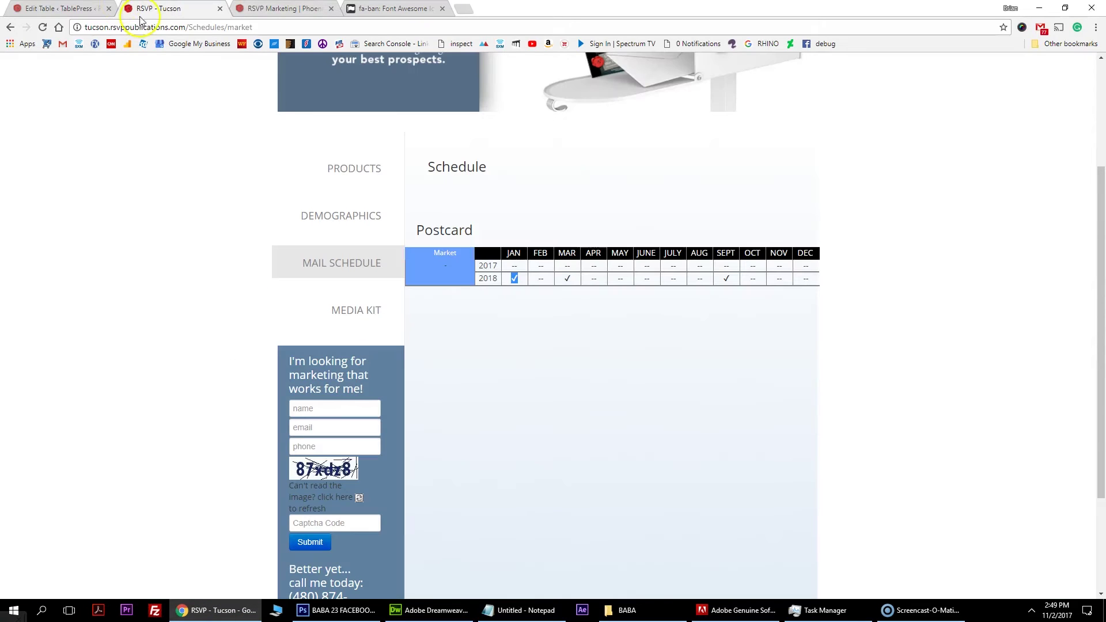
# Review the 2017 month cells, Jan through July, in the TablePress table editor.
pyautogui.click(58, 9)
pyautogui.click(247, 381)
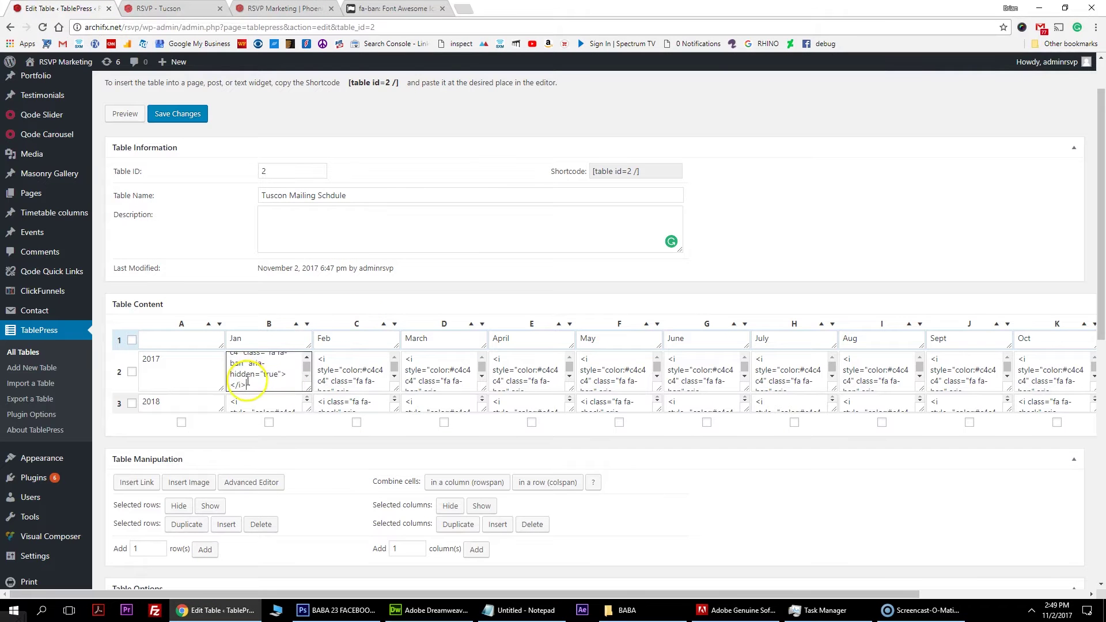
pyautogui.click(335, 374)
pyautogui.click(451, 372)
pyautogui.click(501, 371)
pyautogui.click(603, 371)
pyautogui.click(695, 370)
pyautogui.click(806, 369)
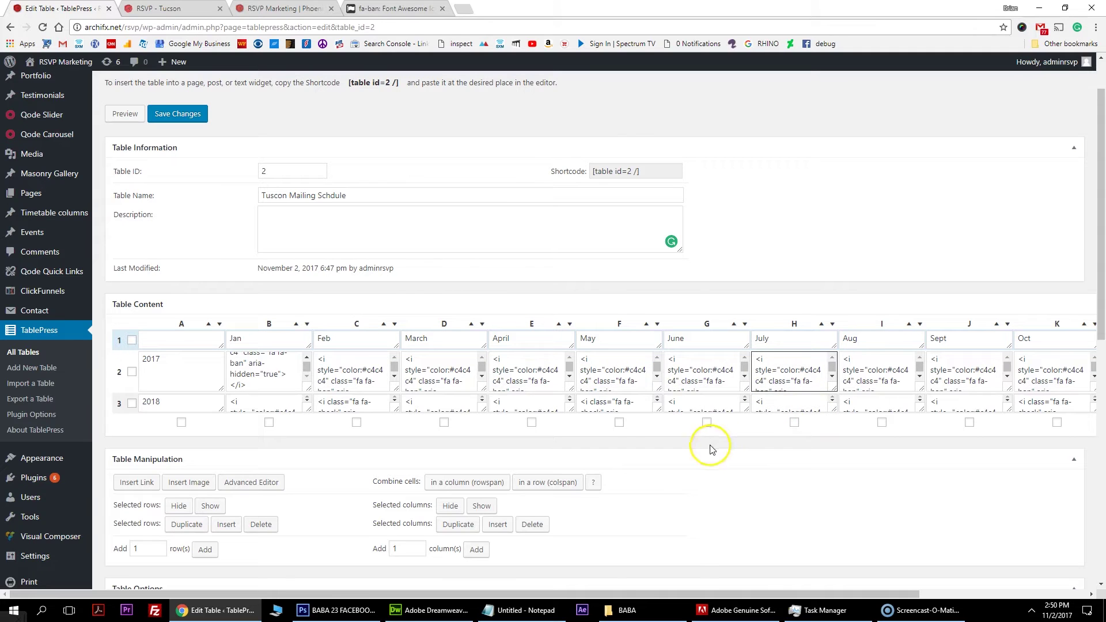
# Compare the Tucson mail schedule's 2017 months against the Phoenix postcard mailing schedule.
pyautogui.click(280, 8)
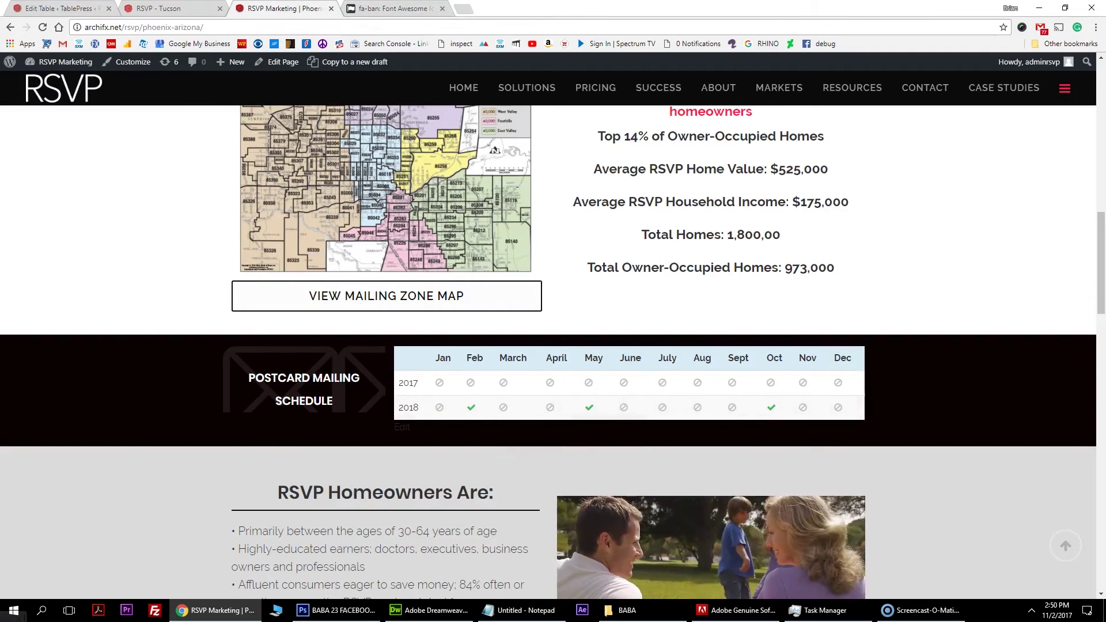
pyautogui.hotkey('ctrl', 'shift', 'Tab')
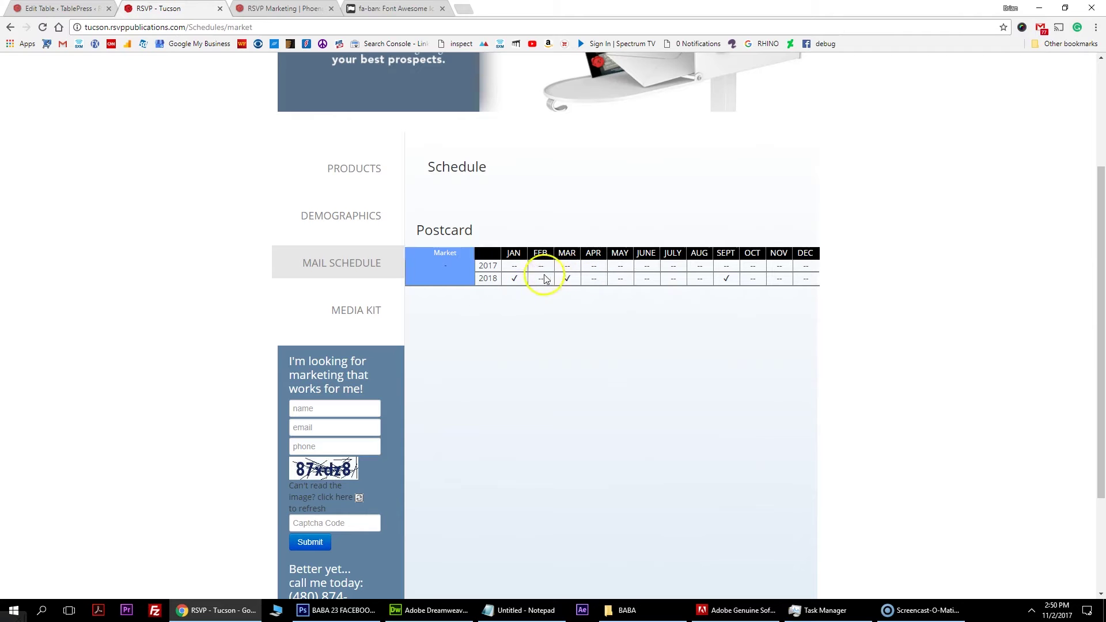
pyautogui.click(510, 276)
pyautogui.moveTo(510, 270); pyautogui.dragTo(805, 266)
pyautogui.hotkey('ctrl', 'Tab')
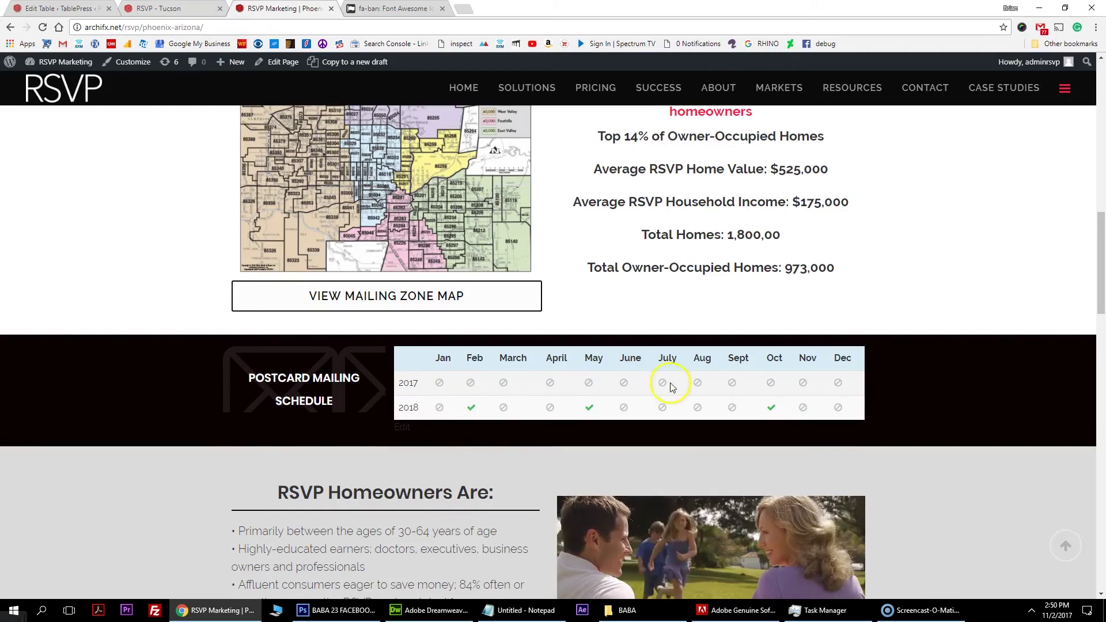
pyautogui.click(185, 15)
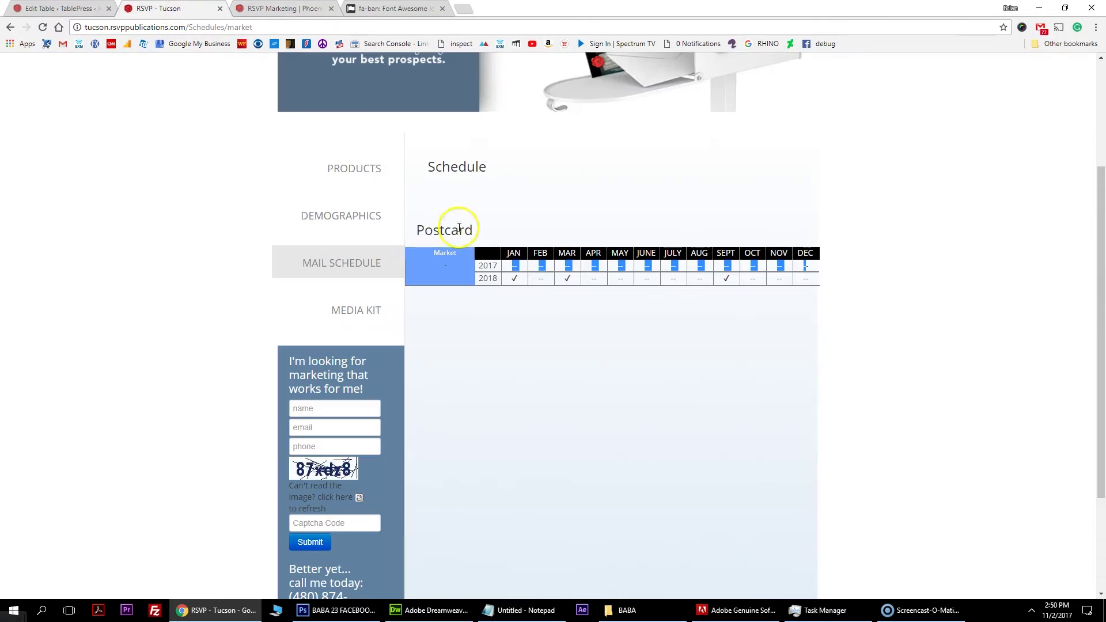
pyautogui.click(522, 285)
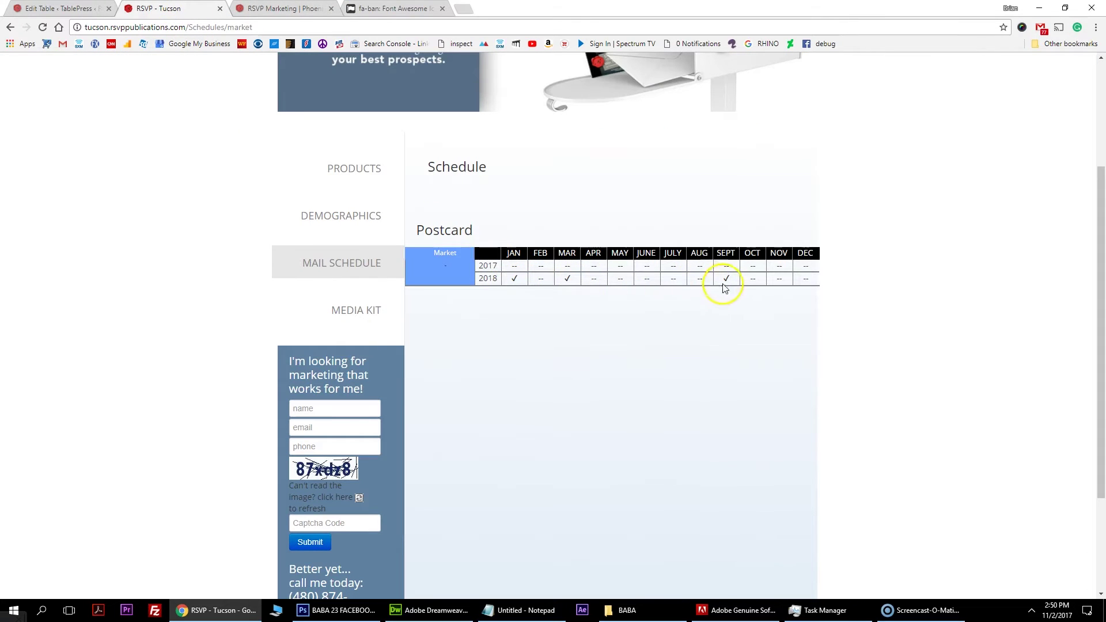
# Go back to the Tuscon Mailing Schdule editor and scroll down to the cell grid.
pyautogui.click(282, 8)
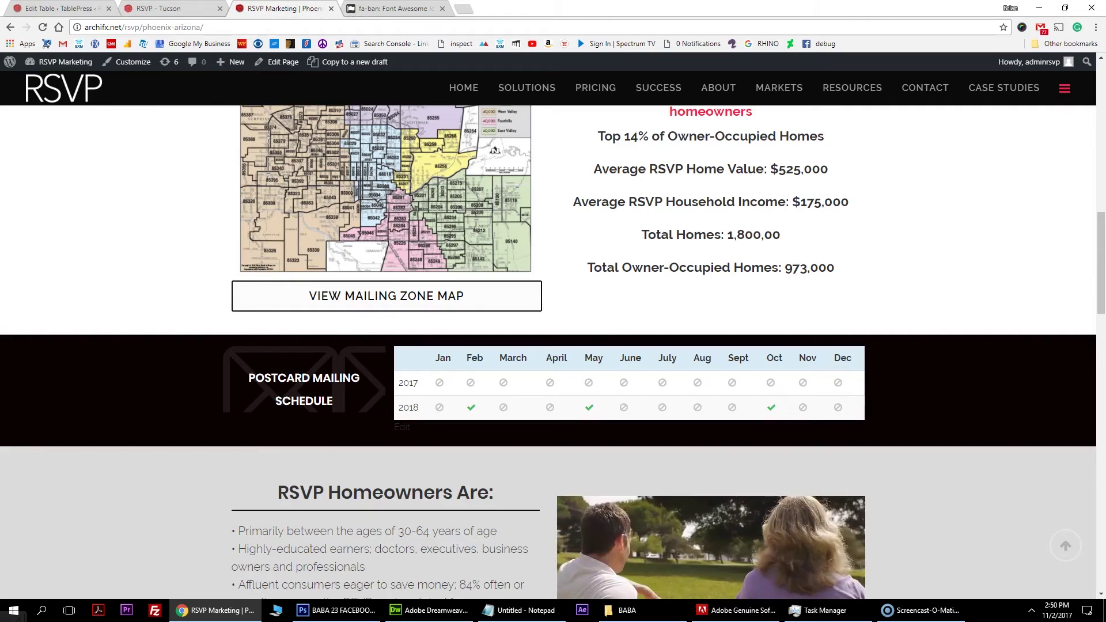
pyautogui.click(61, 8)
pyautogui.scroll(-2, 469, 389)
pyautogui.scroll(-3, 278, 400)
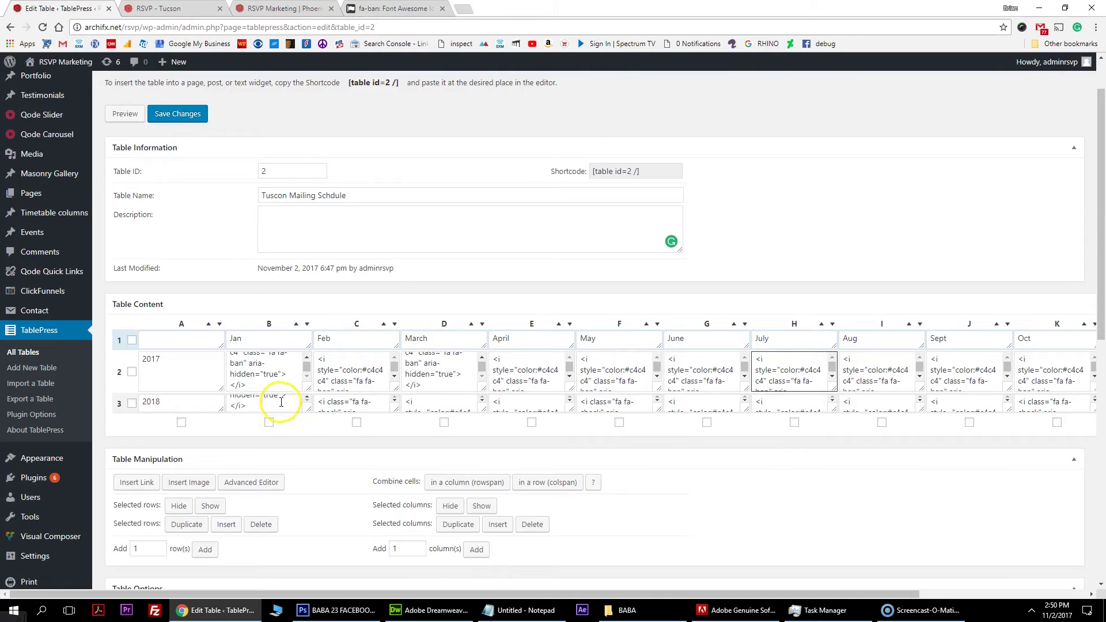
# Enlarge the 2018 row cells and paste the green check code into Jan 2018.
pyautogui.scroll(-1, 407, 415)
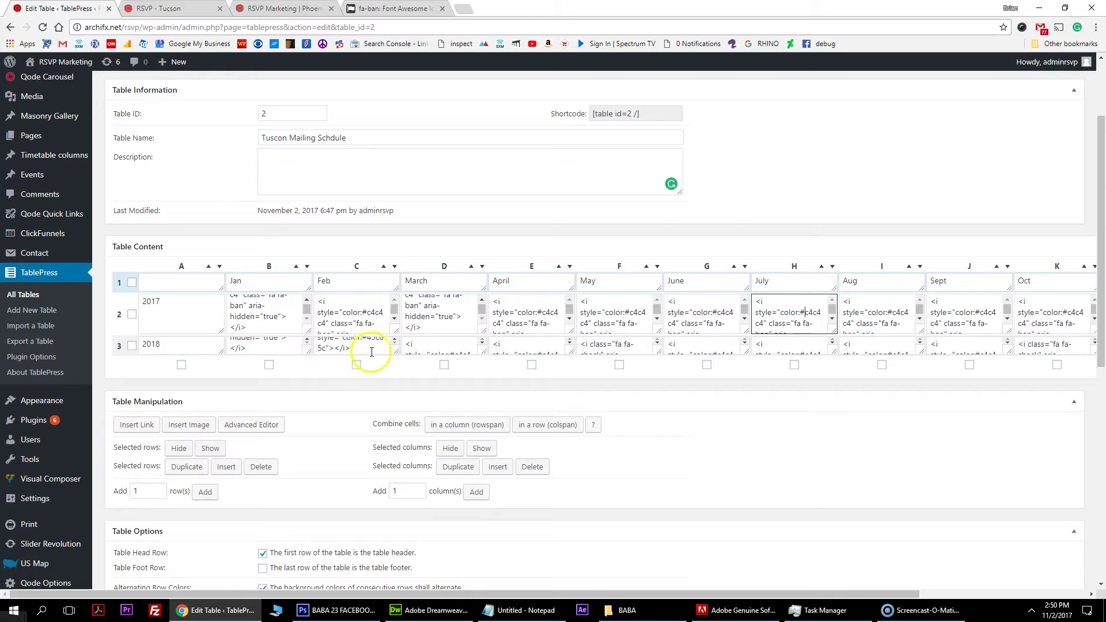
pyautogui.moveTo(398, 354); pyautogui.dragTo(388, 423)
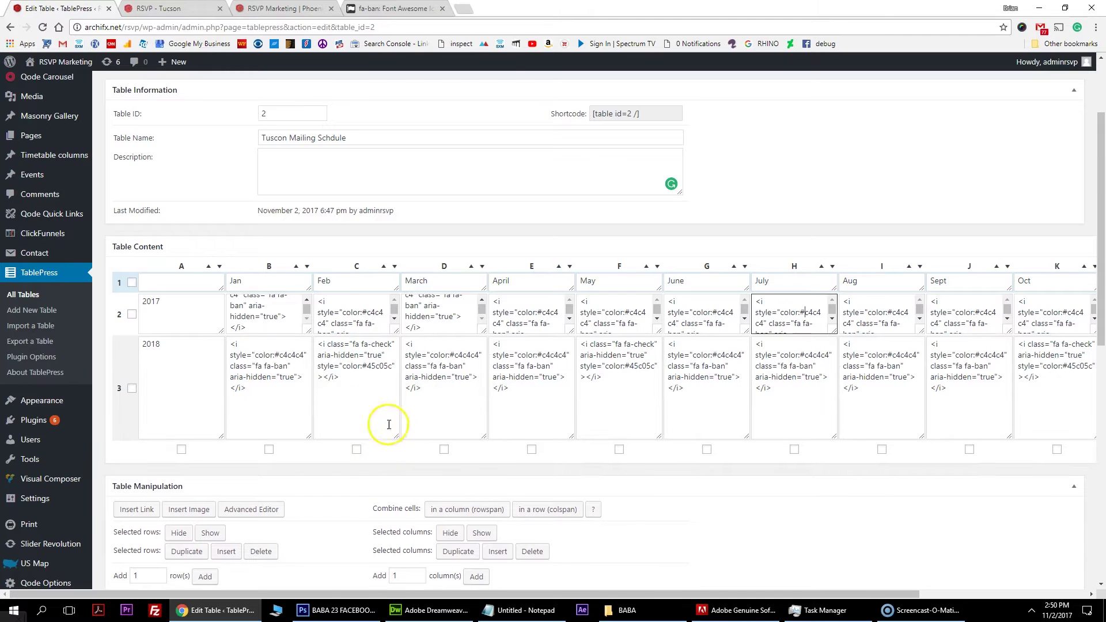
pyautogui.moveTo(350, 381); pyautogui.dragTo(307, 323)
pyautogui.hotkey('ctrl', 'c')
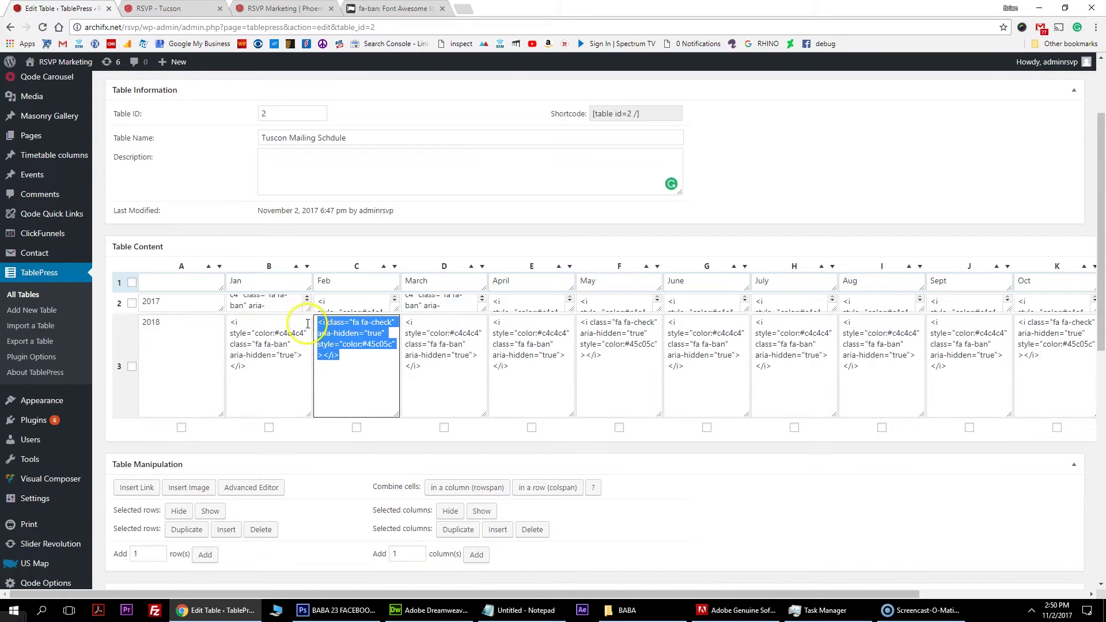
pyautogui.moveTo(283, 370); pyautogui.dragTo(213, 323)
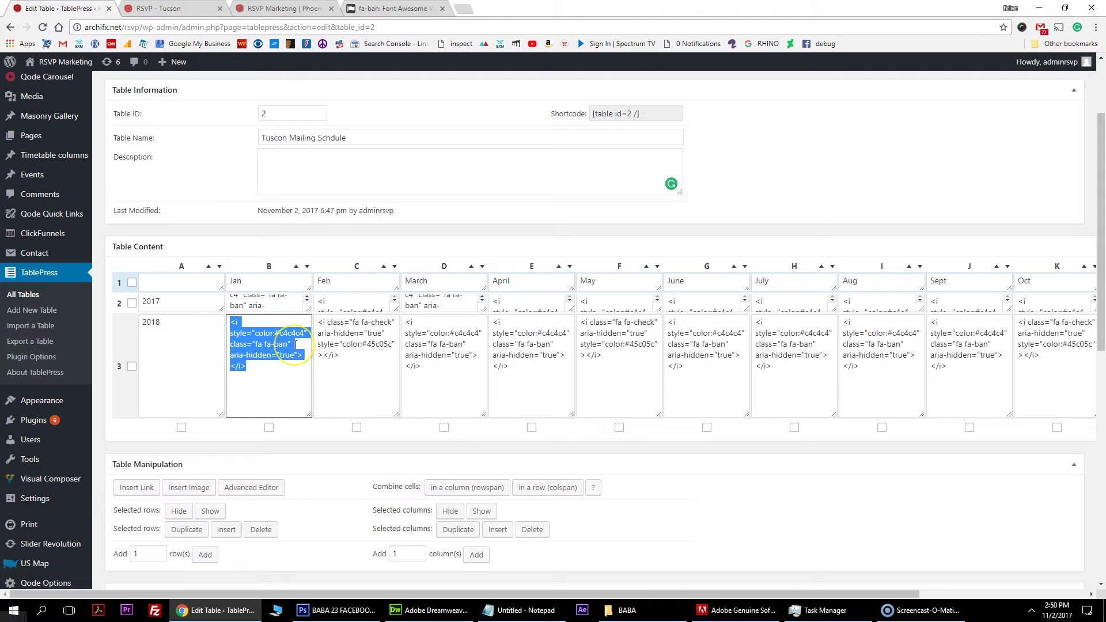
pyautogui.hotkey('ctrl', 'v')
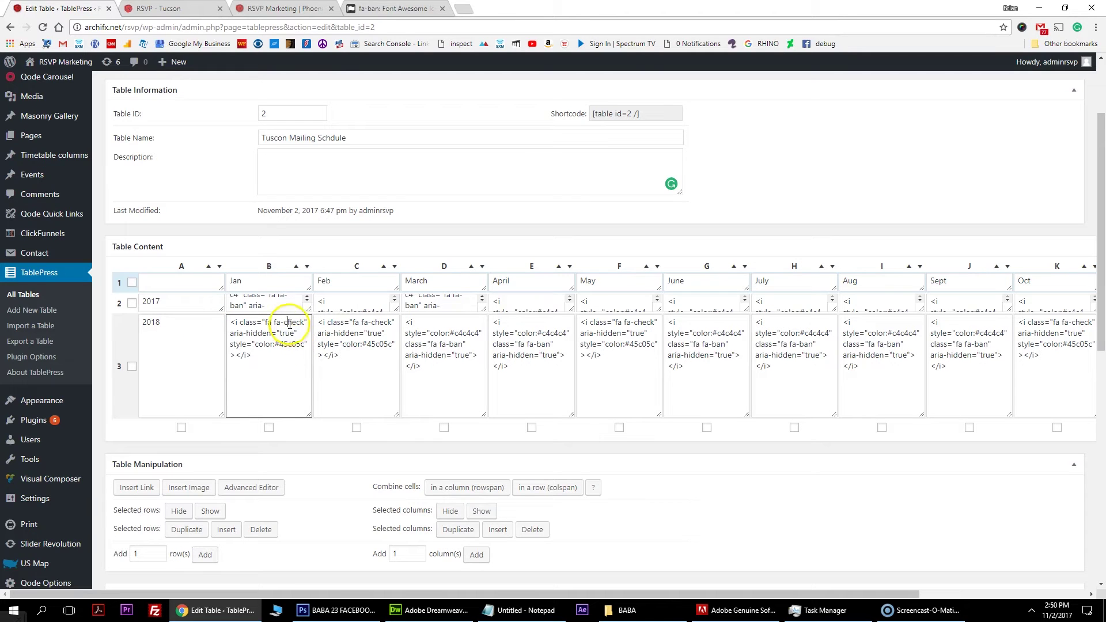
pyautogui.click(279, 8)
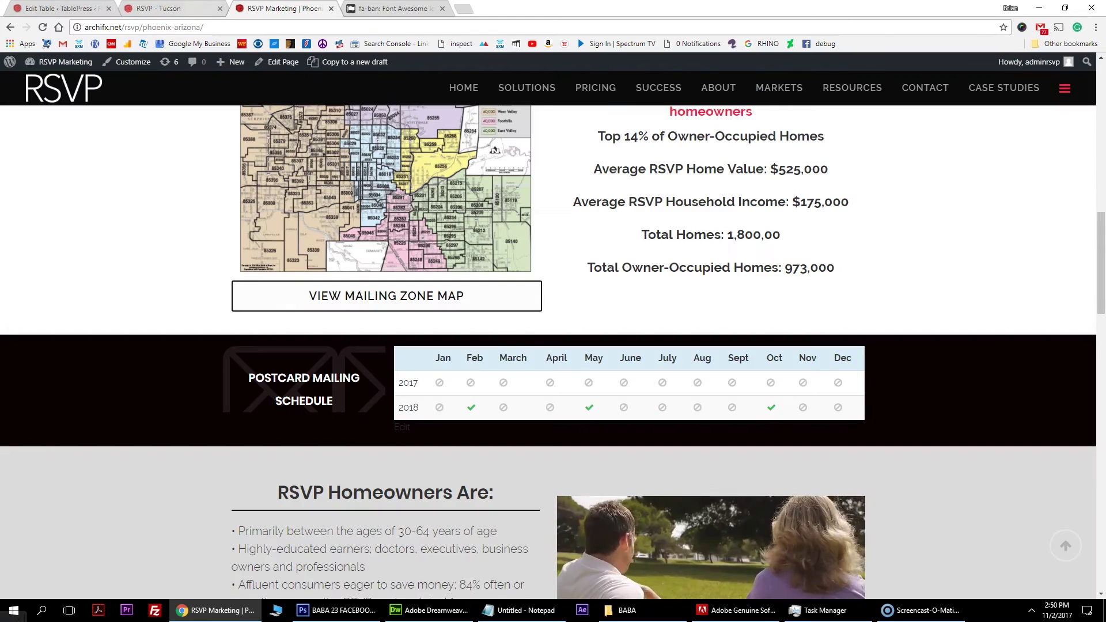
pyautogui.click(159, 8)
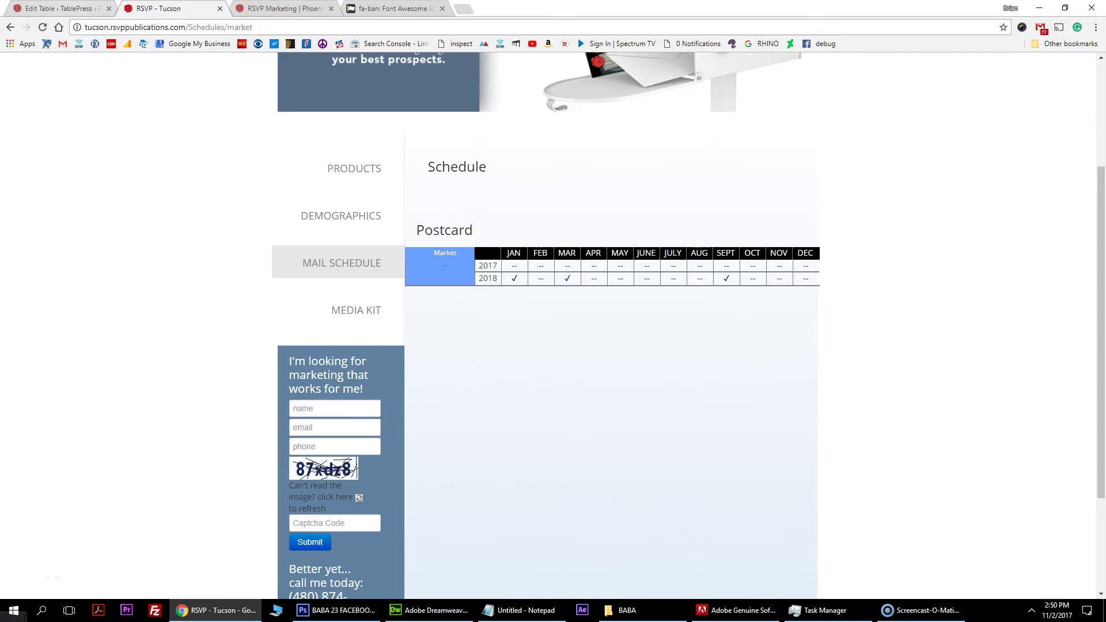
pyautogui.click(58, 8)
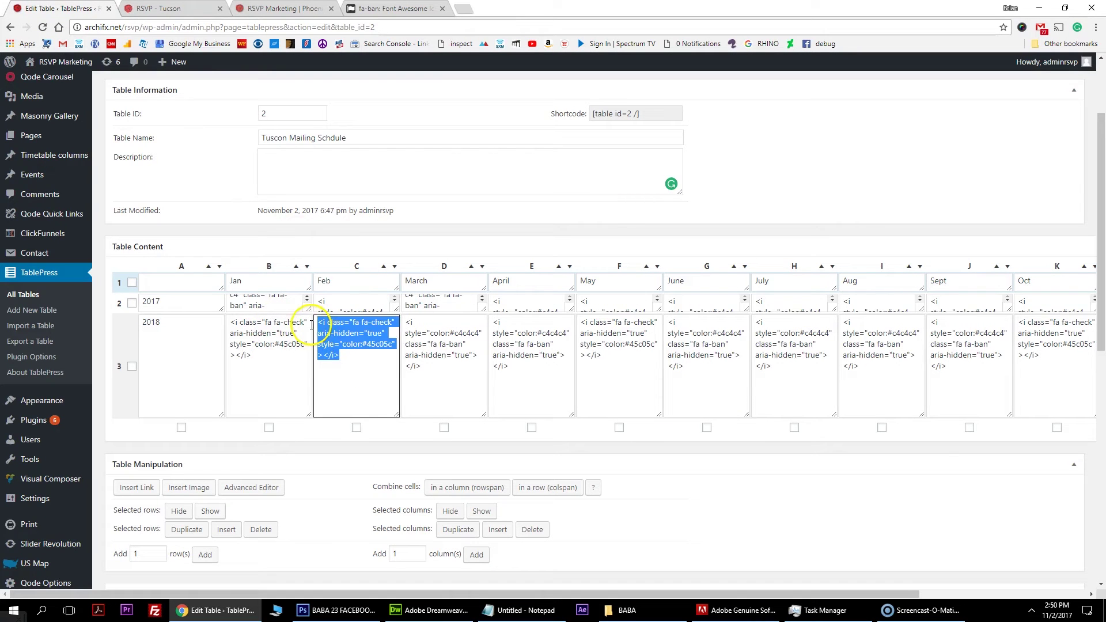
# Move the check code out of Feb and May 2018 into March and Sept 2018.
pyautogui.hotkey('ctrl', 'x')
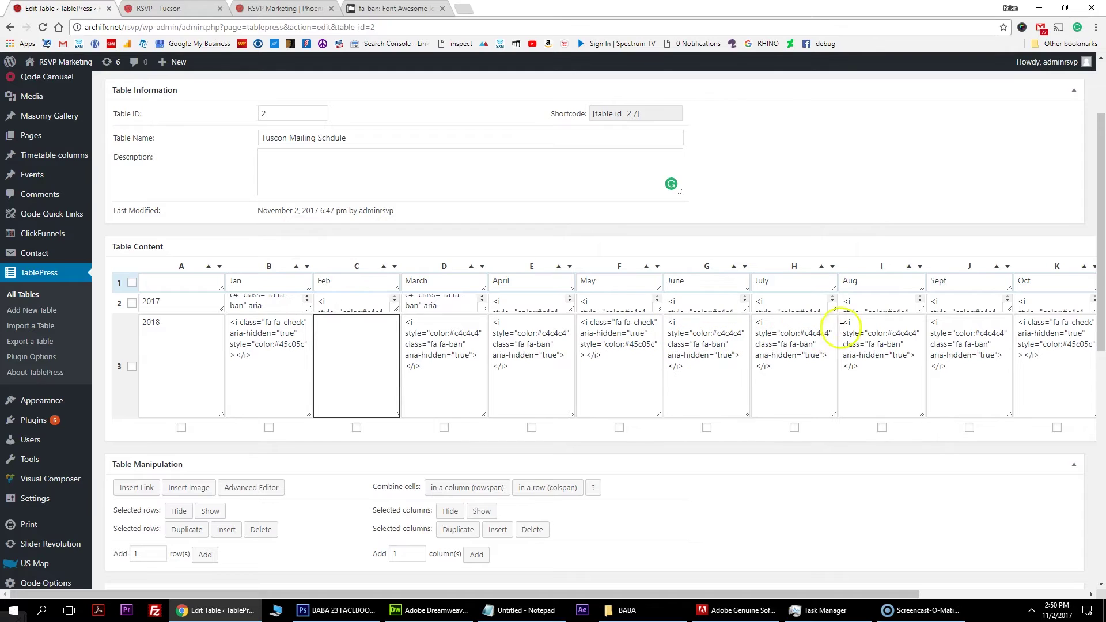
pyautogui.moveTo(436, 365); pyautogui.dragTo(397, 318)
pyautogui.hotkey('ctrl', 'v')
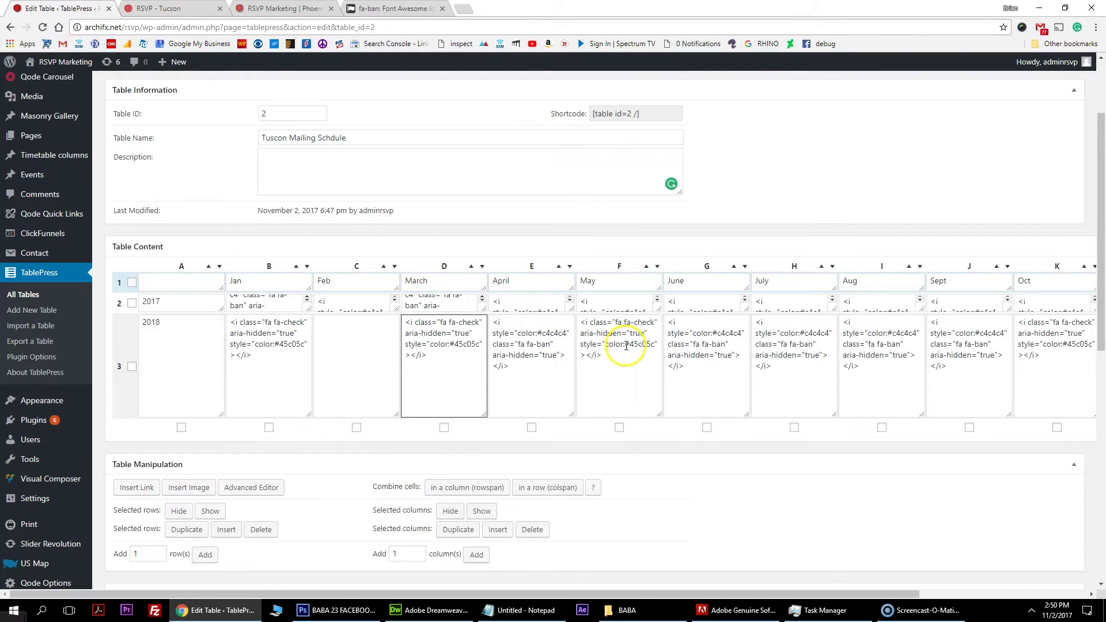
pyautogui.moveTo(619, 358); pyautogui.dragTo(566, 257)
pyautogui.hotkey('ctrl', 'x')
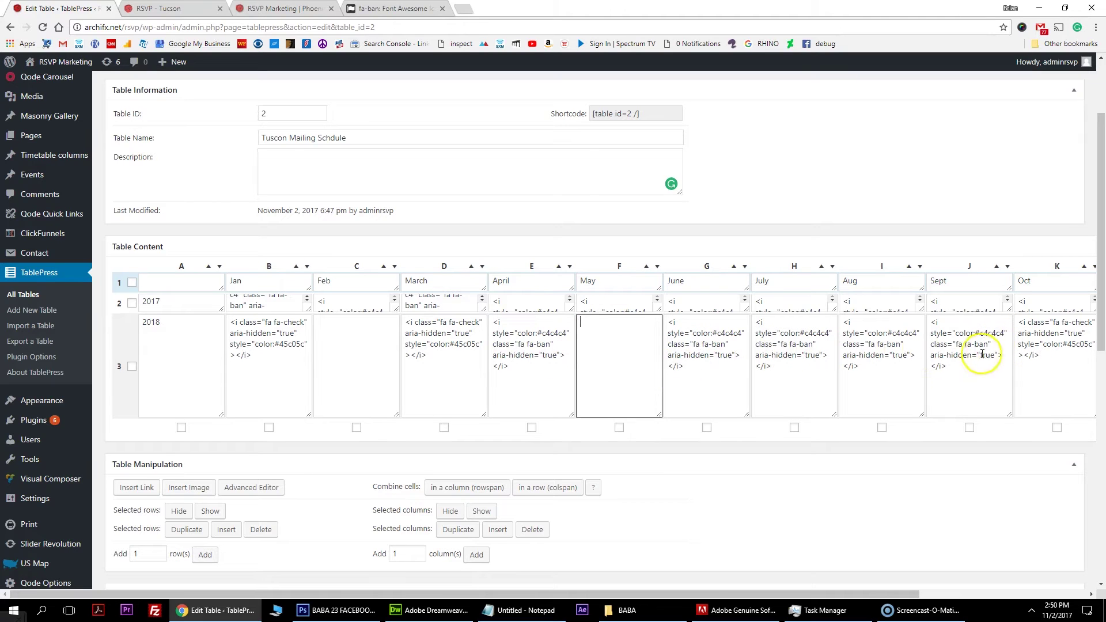
pyautogui.moveTo(958, 364); pyautogui.dragTo(922, 325)
pyautogui.hotkey('ctrl', 'v')
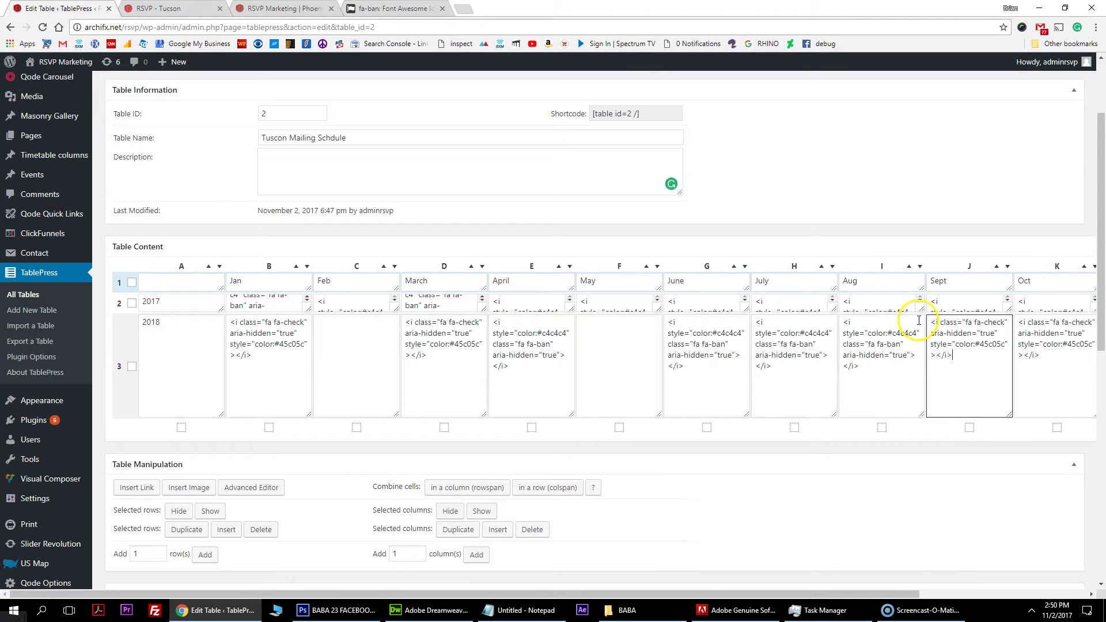
# Fill the May, Feb and Oct 2018 cells with the grey ban code.
pyautogui.moveTo(876, 371); pyautogui.dragTo(881, 345)
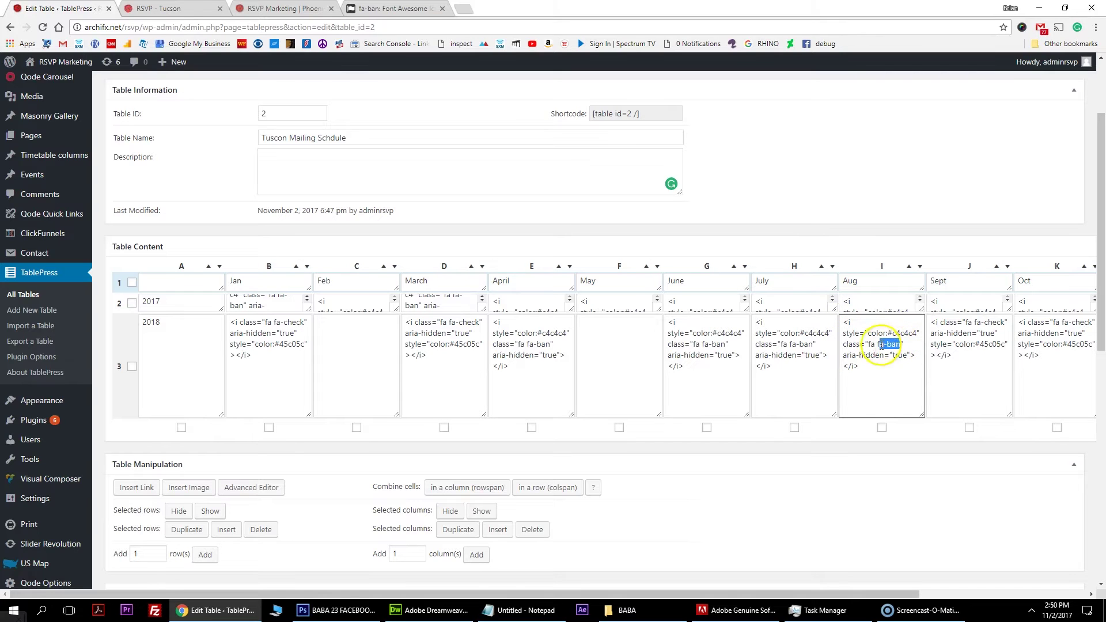
pyautogui.moveTo(858, 380); pyautogui.dragTo(831, 320)
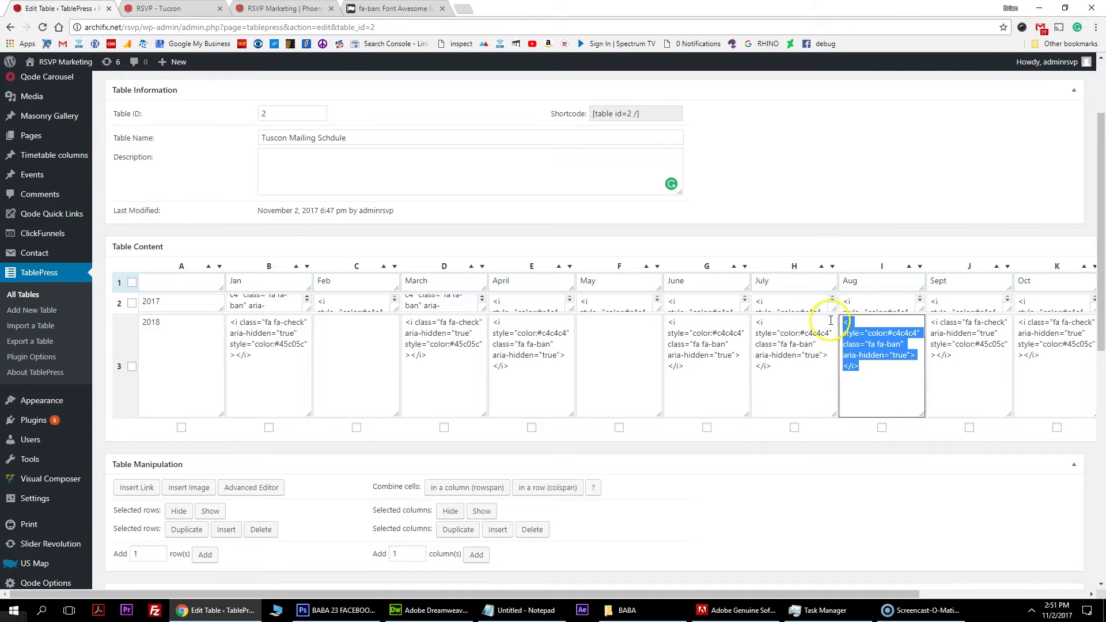
pyautogui.click(541, 353)
pyautogui.click(604, 352)
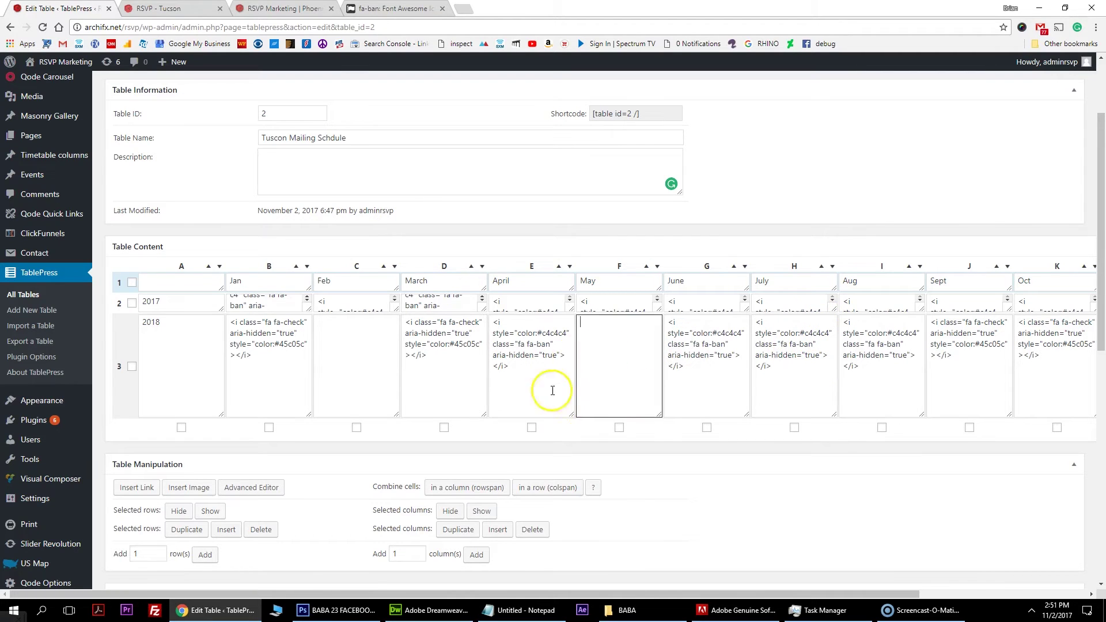
pyautogui.hotkey('ctrl', 'v')
pyautogui.click(363, 372)
pyautogui.hotkey('ctrl', 'v')
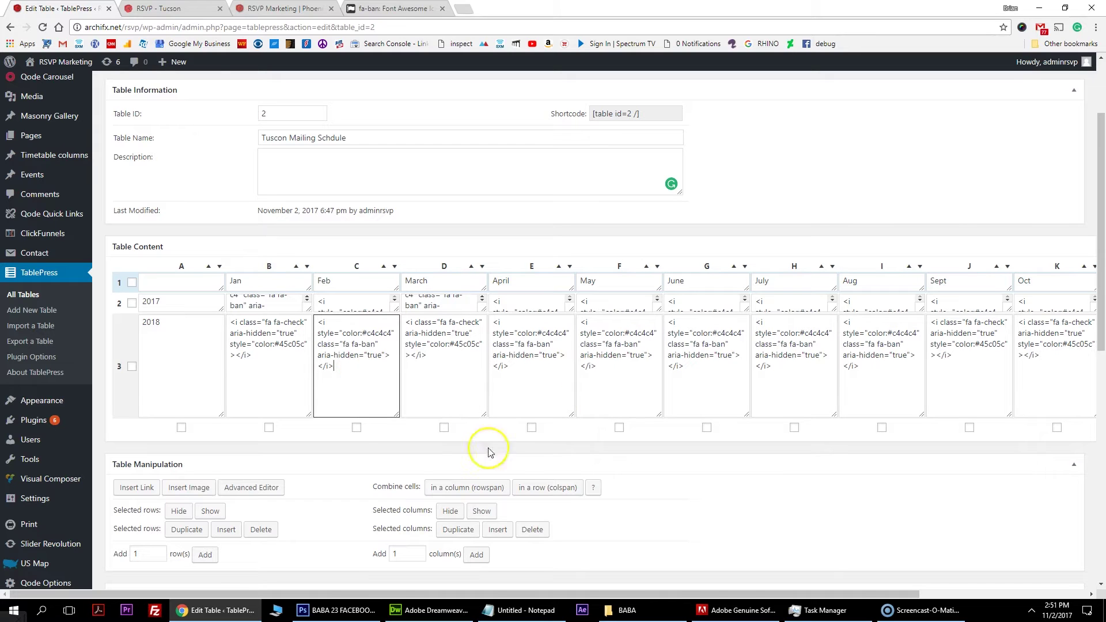
pyautogui.moveTo(589, 594); pyautogui.dragTo(761, 595)
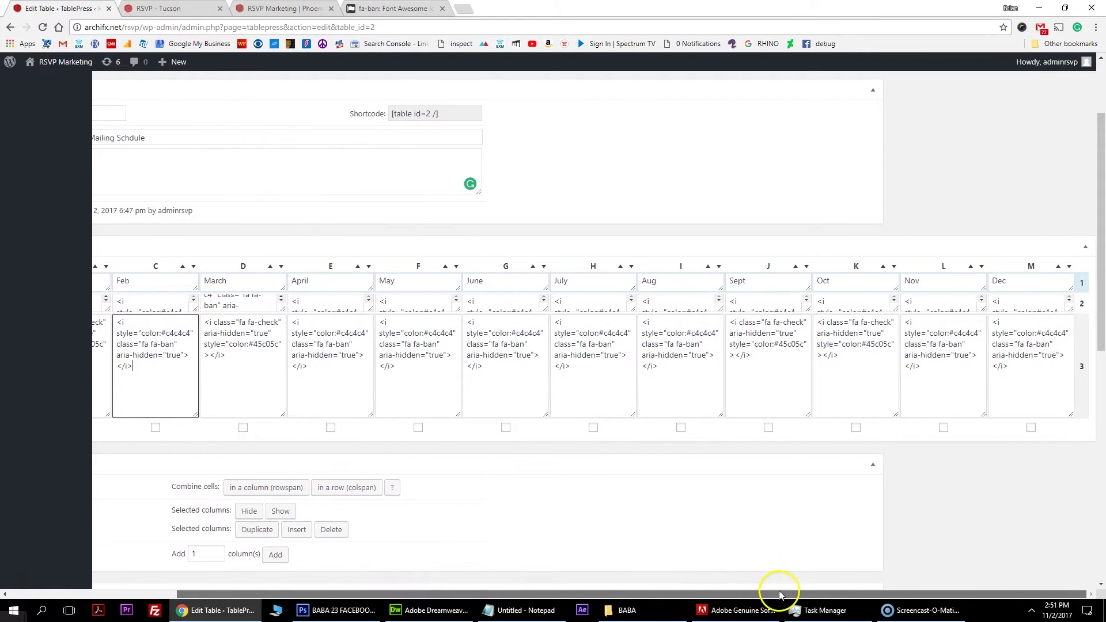
pyautogui.moveTo(864, 361); pyautogui.dragTo(799, 333)
pyautogui.hotkey('ctrl', 'v')
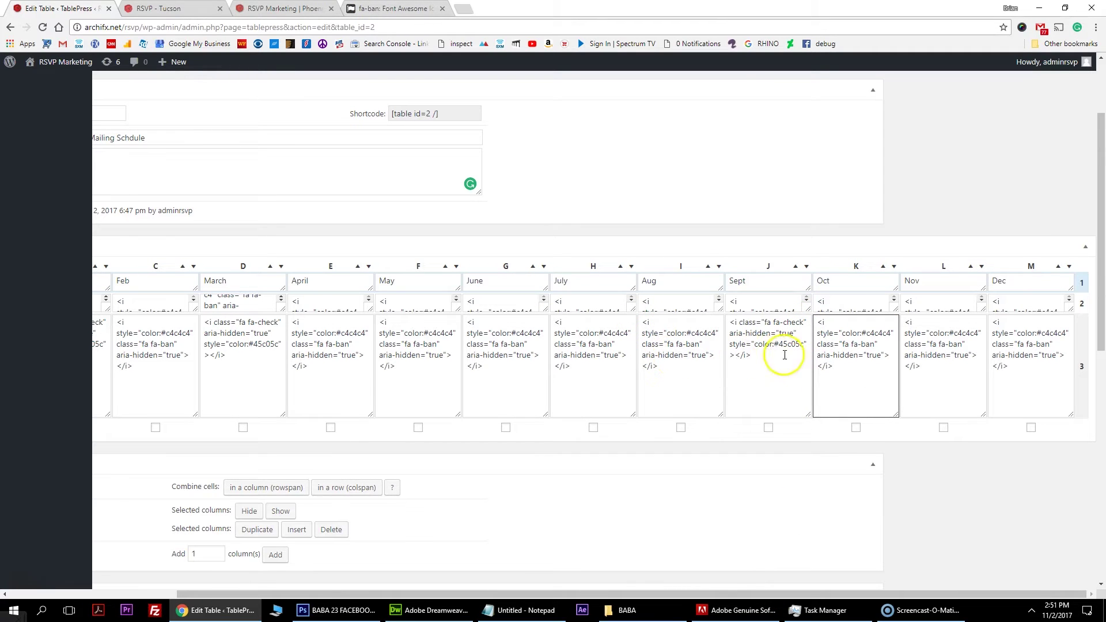
pyautogui.moveTo(468, 595); pyautogui.dragTo(233, 597)
pyautogui.scroll(2, 585, 242)
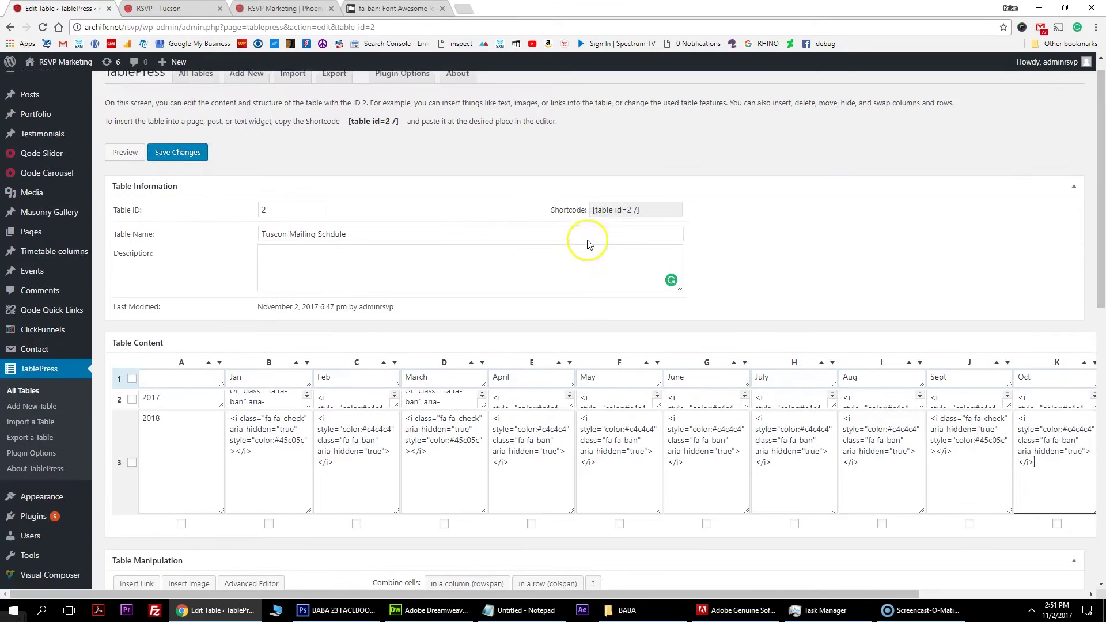
# Save the changes to the Tuscon Mailing Schdule table.
pyautogui.click(178, 171)
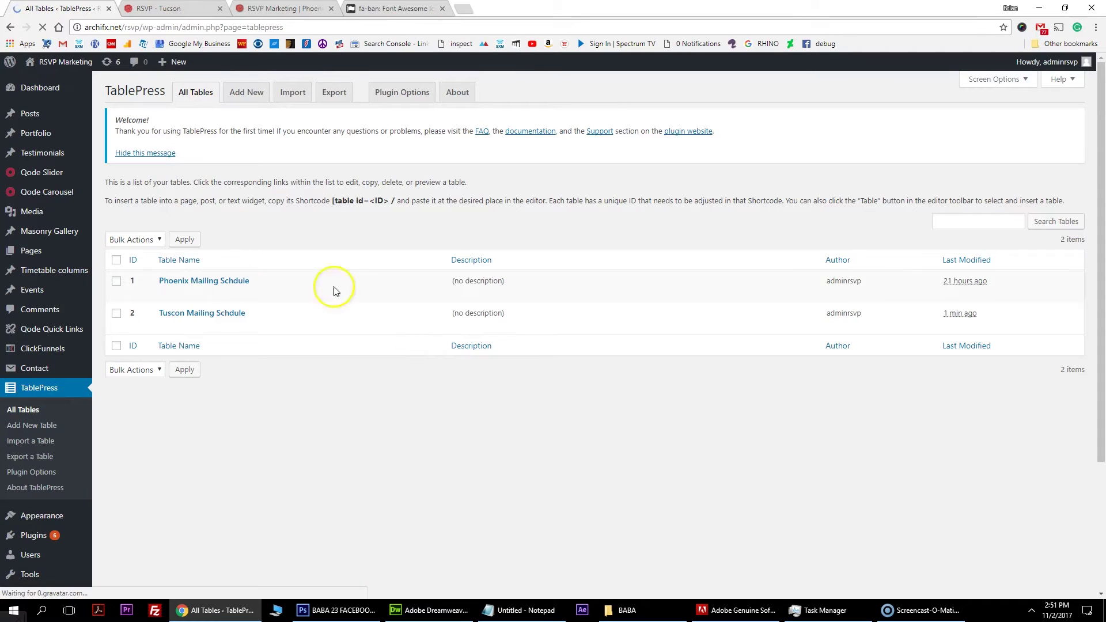
pyautogui.moveTo(219, 314)
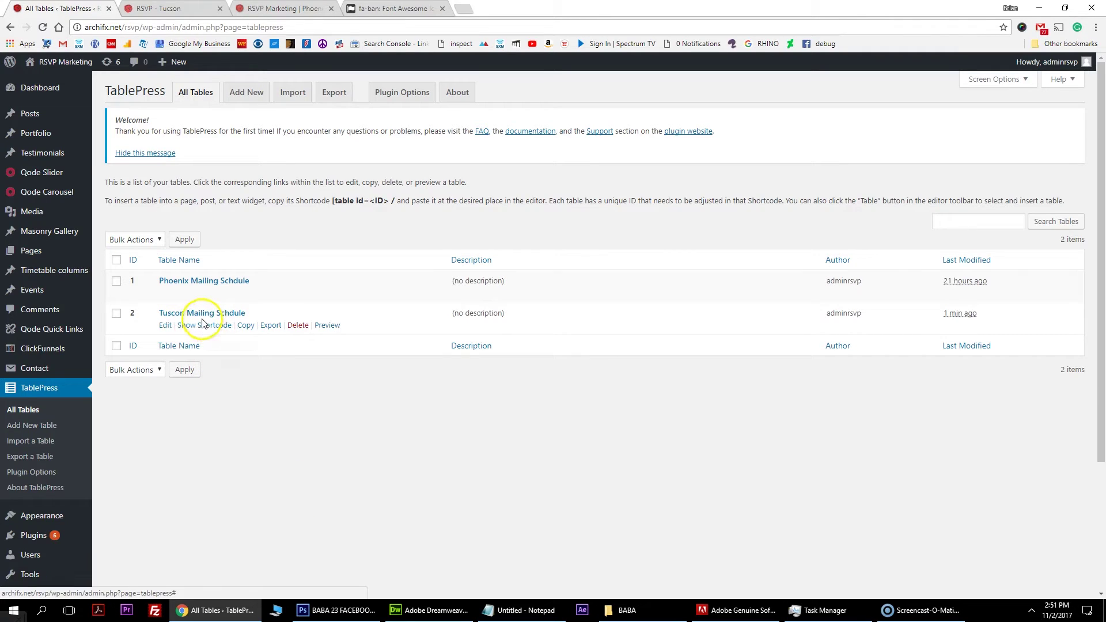
# Show the embed shortcode for the Tuscon Mailing Schdule table (ID 2).
pyautogui.click(202, 325)
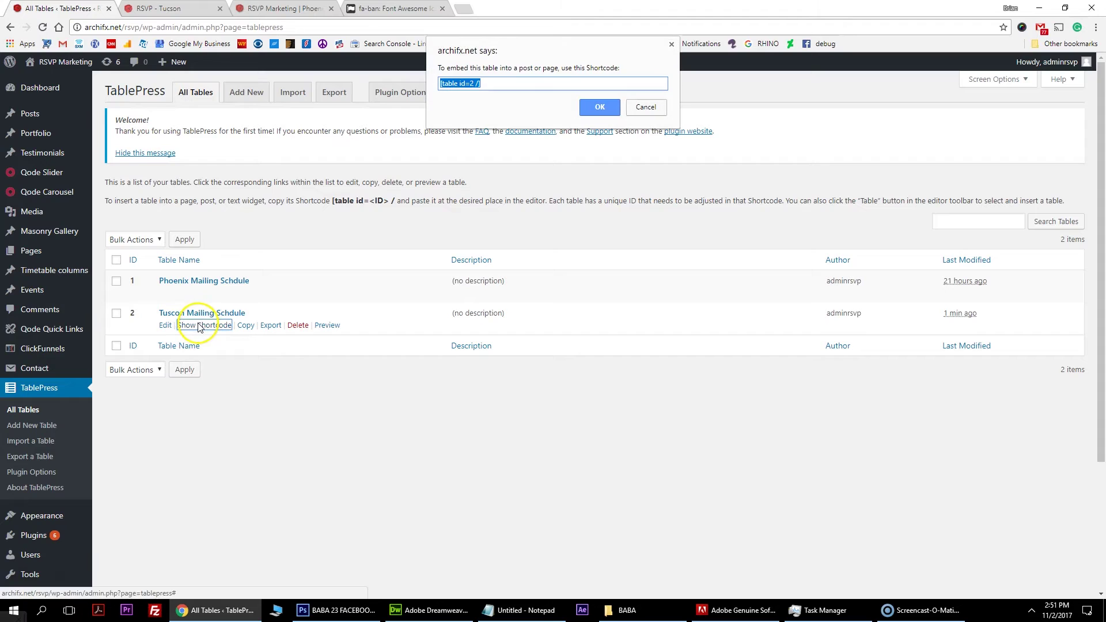
# Copy the [table id=2 /] shortcode, close its dialog, and go to All Pages.
pyautogui.rightClick(478, 86)
pyautogui.click(506, 127)
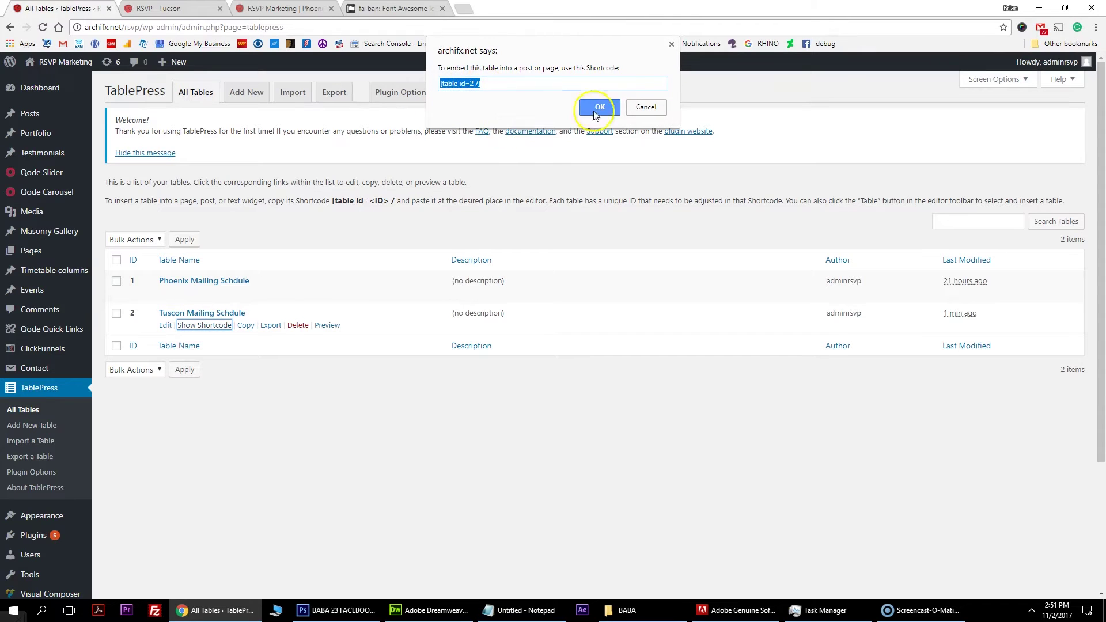
pyautogui.click(646, 109)
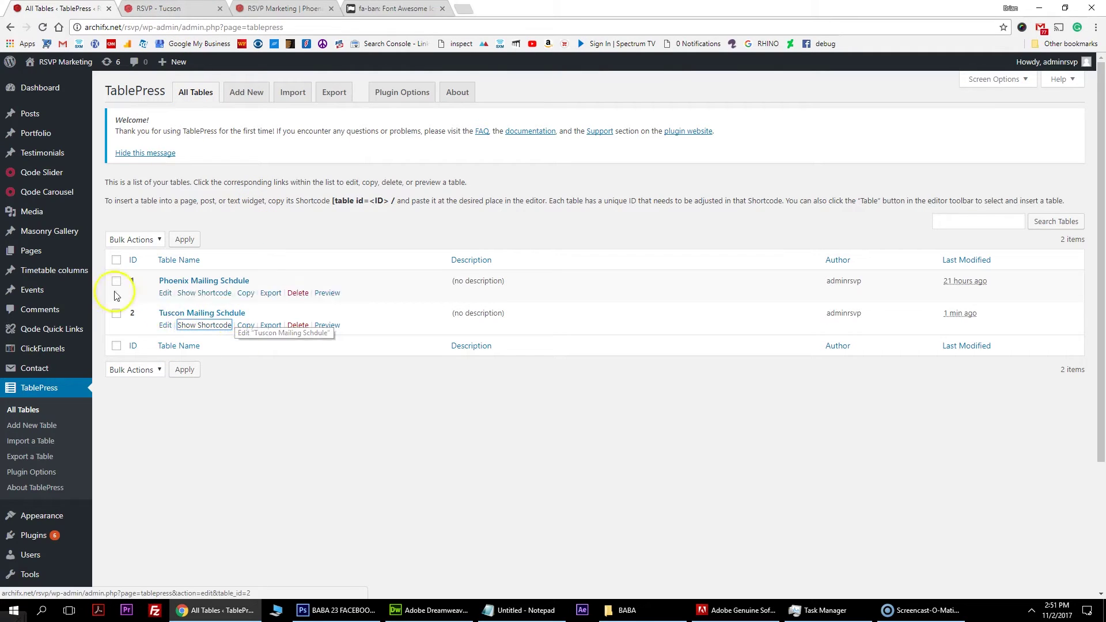
pyautogui.moveTo(71, 259)
pyautogui.click(120, 255)
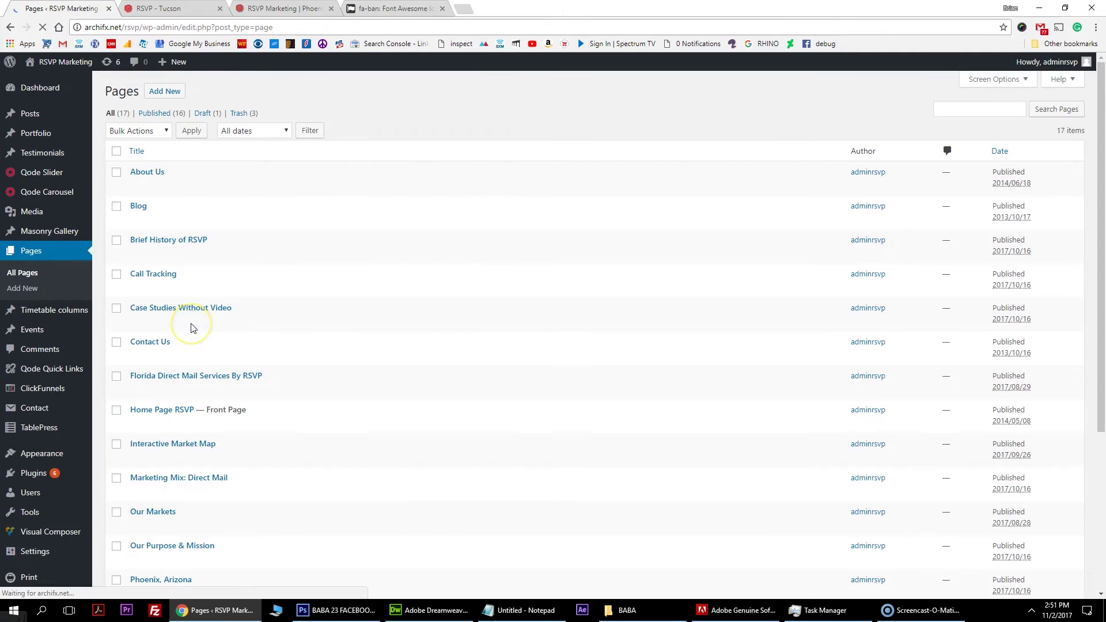
# Clone the Phoenix, Arizona page and open the new draft copy for editing.
pyautogui.scroll(-4, 193, 328)
pyautogui.moveTo(205, 352)
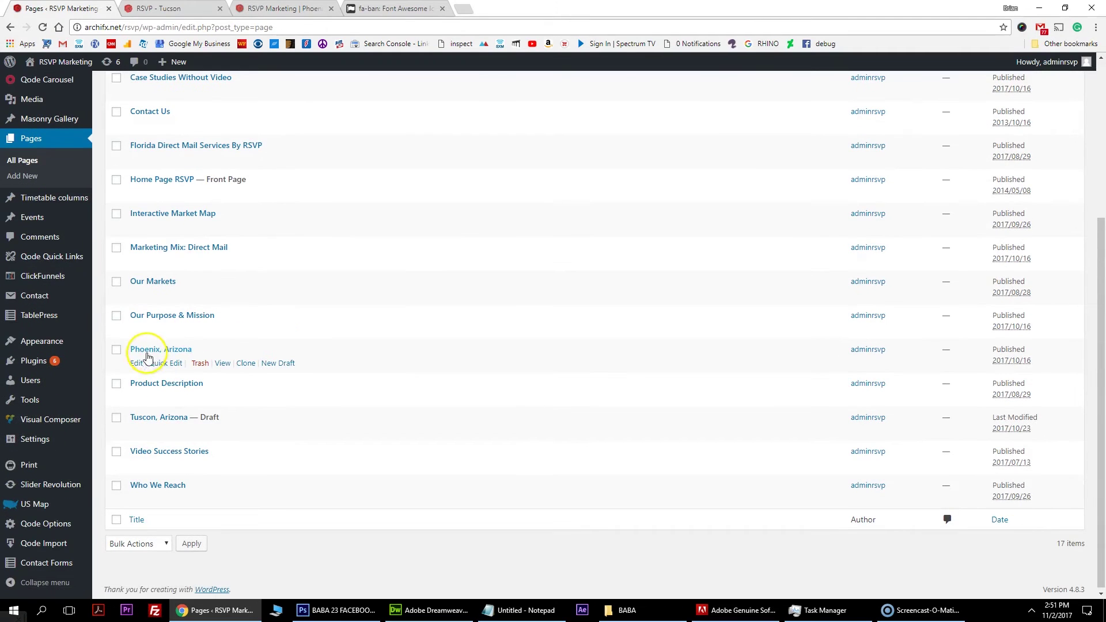
pyautogui.click(246, 364)
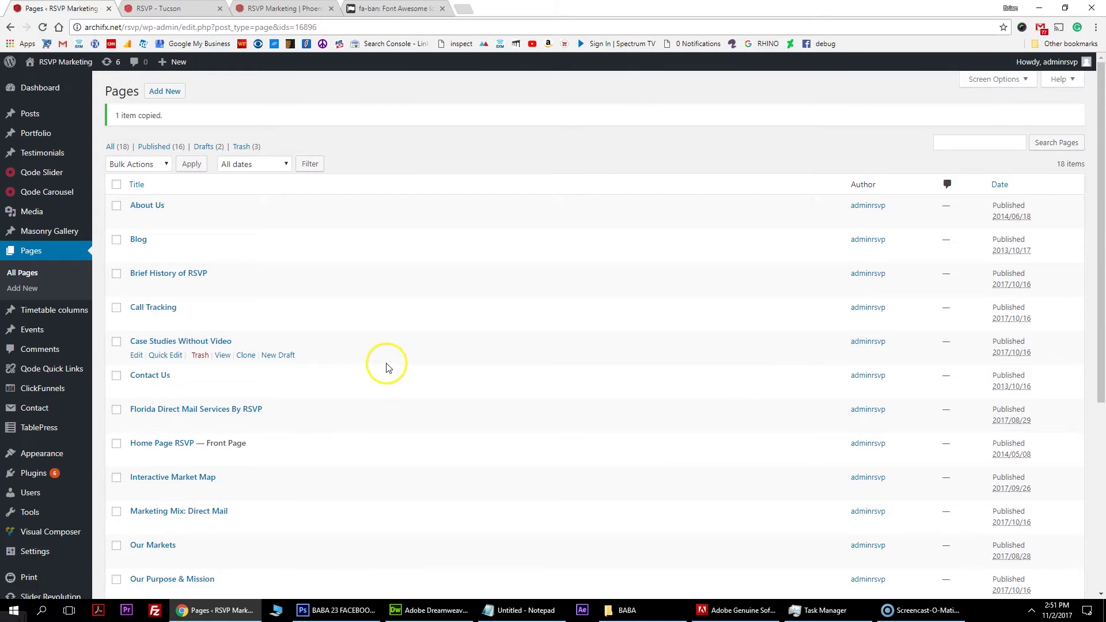
pyautogui.scroll(-4, 319, 363)
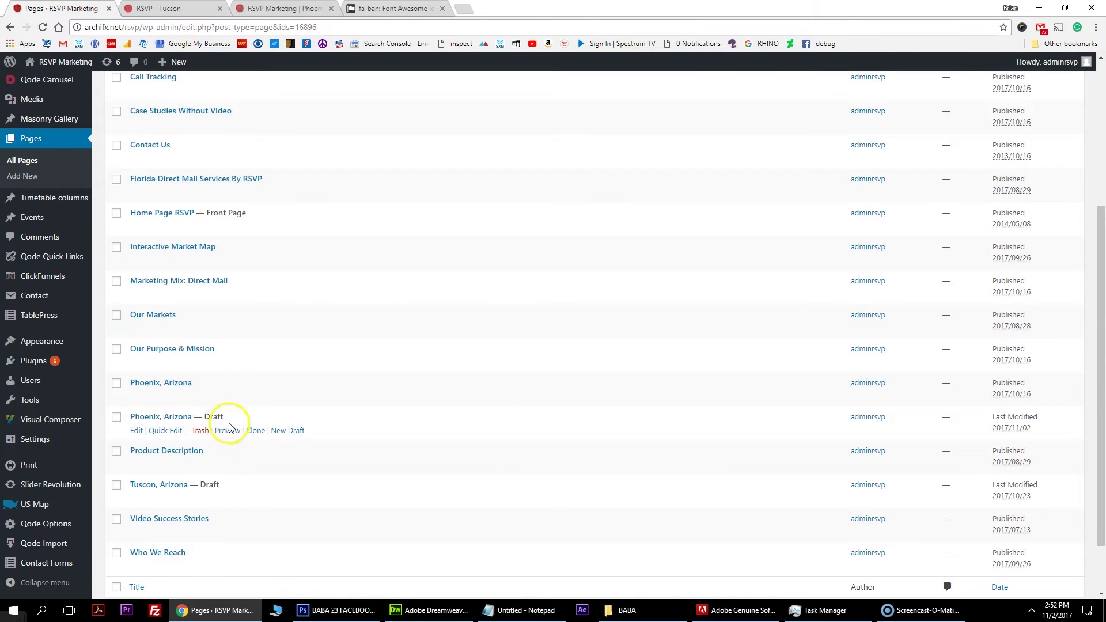
pyautogui.click(136, 431)
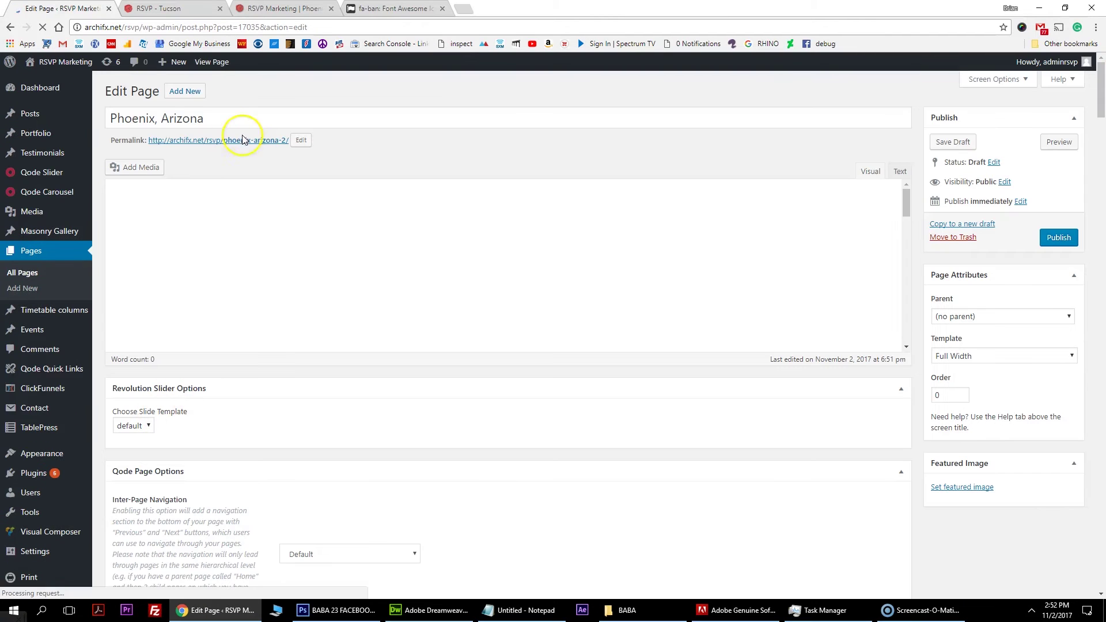
# Replace Phoenix with Tucson so the page title reads 'Tucson, Arizona'.
pyautogui.doubleClick(147, 118)
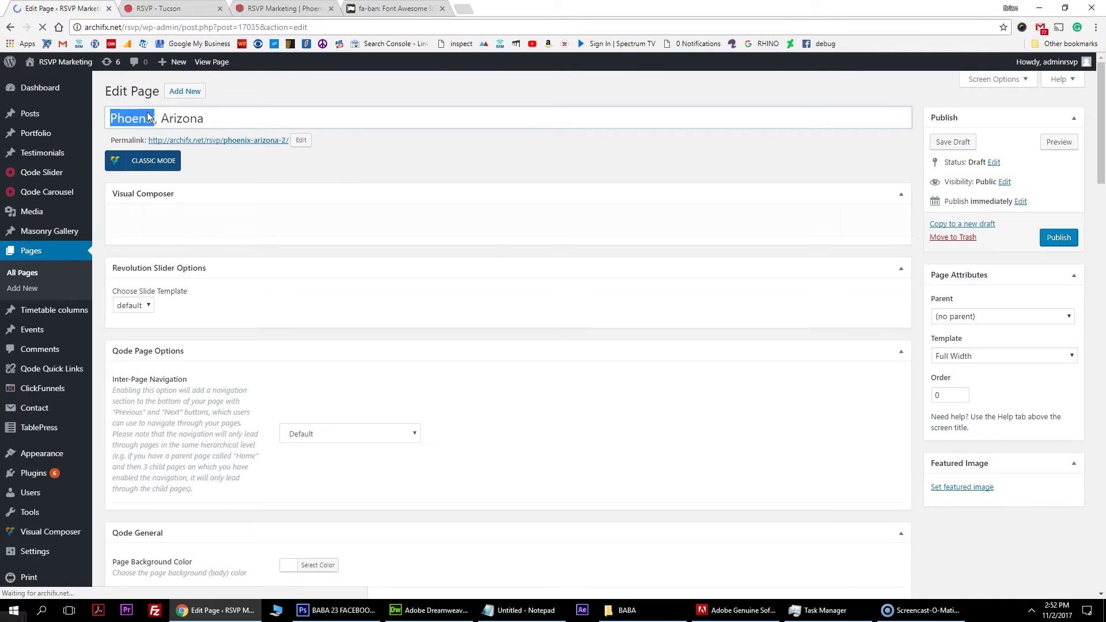
pyautogui.write('Tuc')
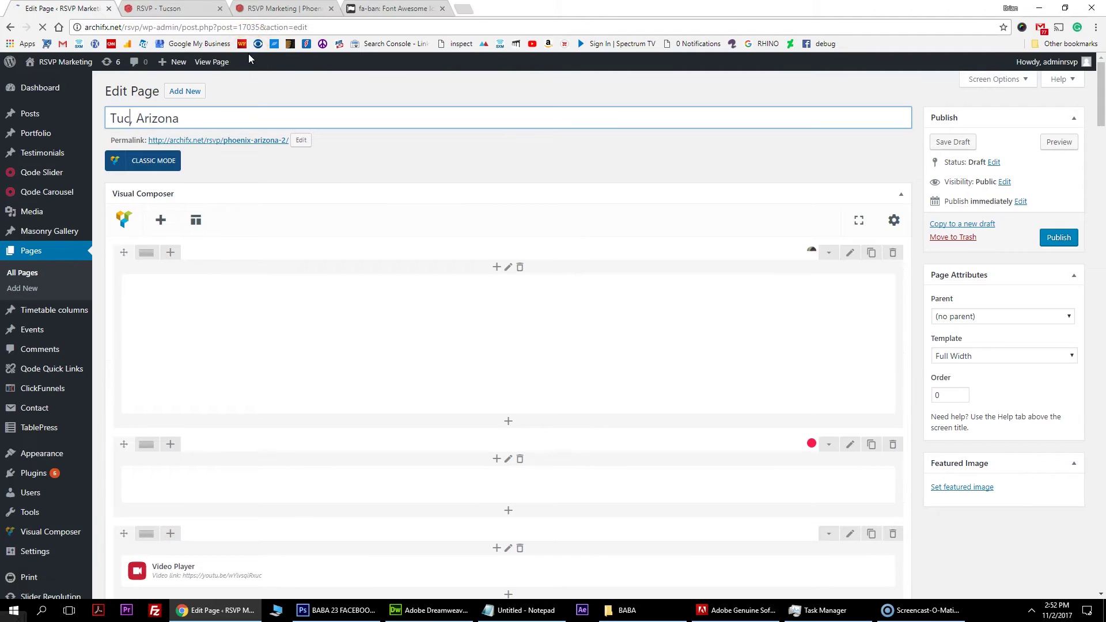
pyautogui.write('son')
pyautogui.click(258, 123)
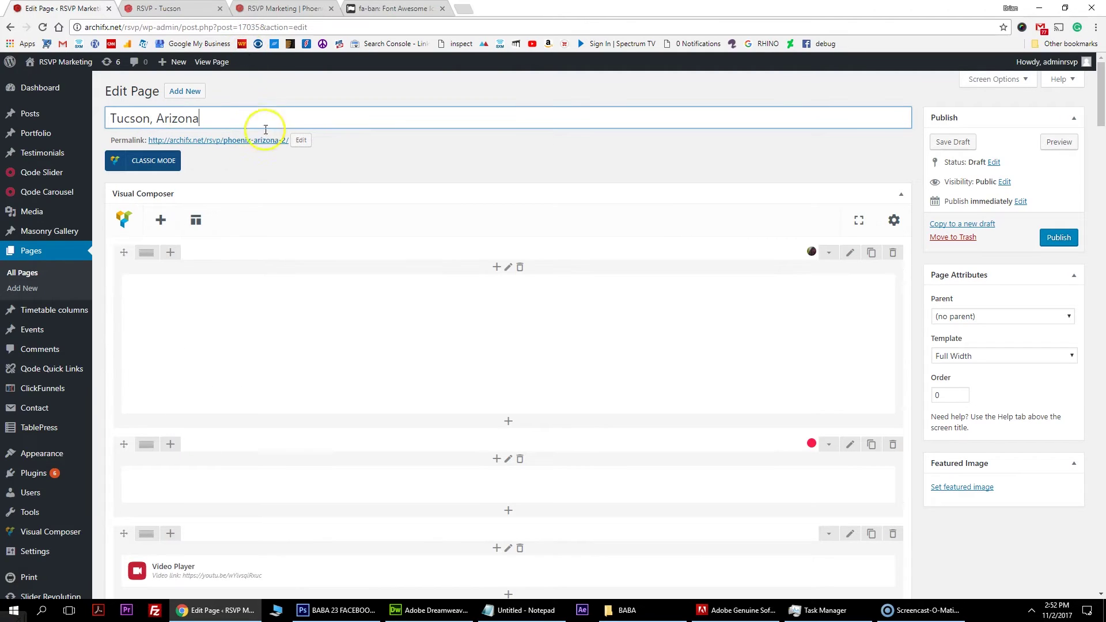
pyautogui.moveTo(171, 113); pyautogui.dragTo(101, 118)
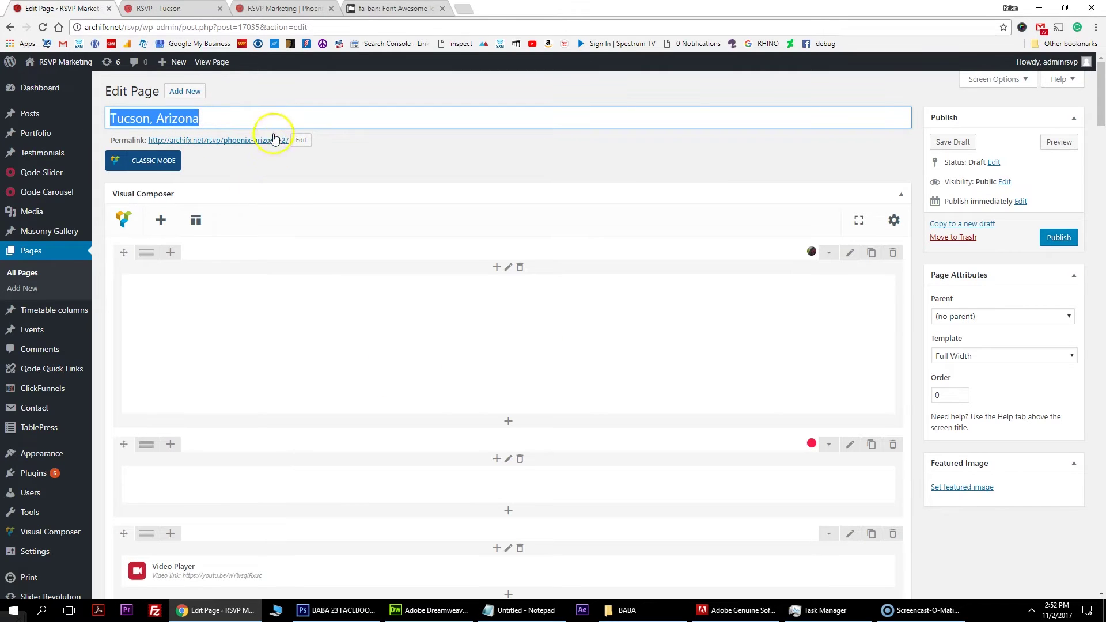
pyautogui.scroll(-4, 383, 320)
pyautogui.scroll(5, 375, 329)
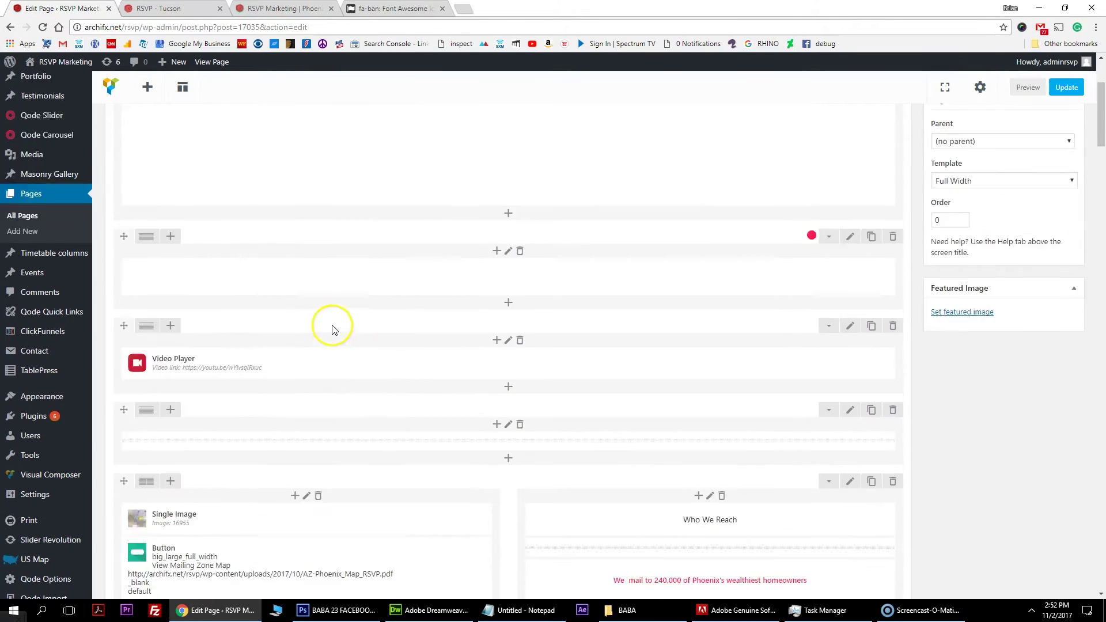
pyautogui.scroll(-2, 412, 305)
pyautogui.scroll(-12, 507, 318)
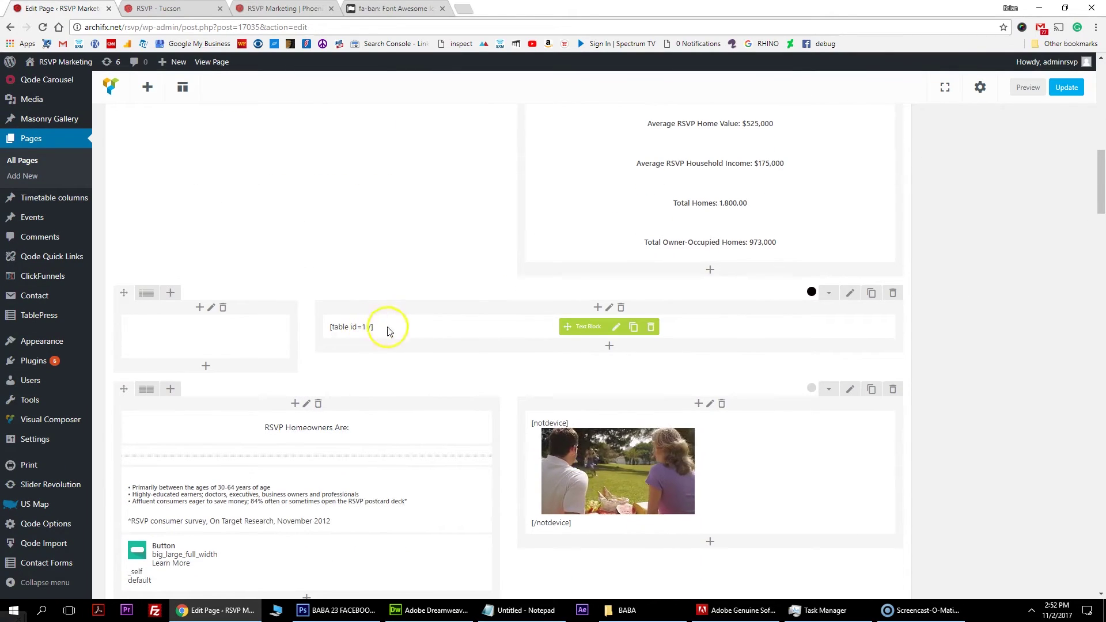
# Change the text block's shortcode from [table id=1 /] to [table id=2 /] and save.
pyautogui.click(615, 326)
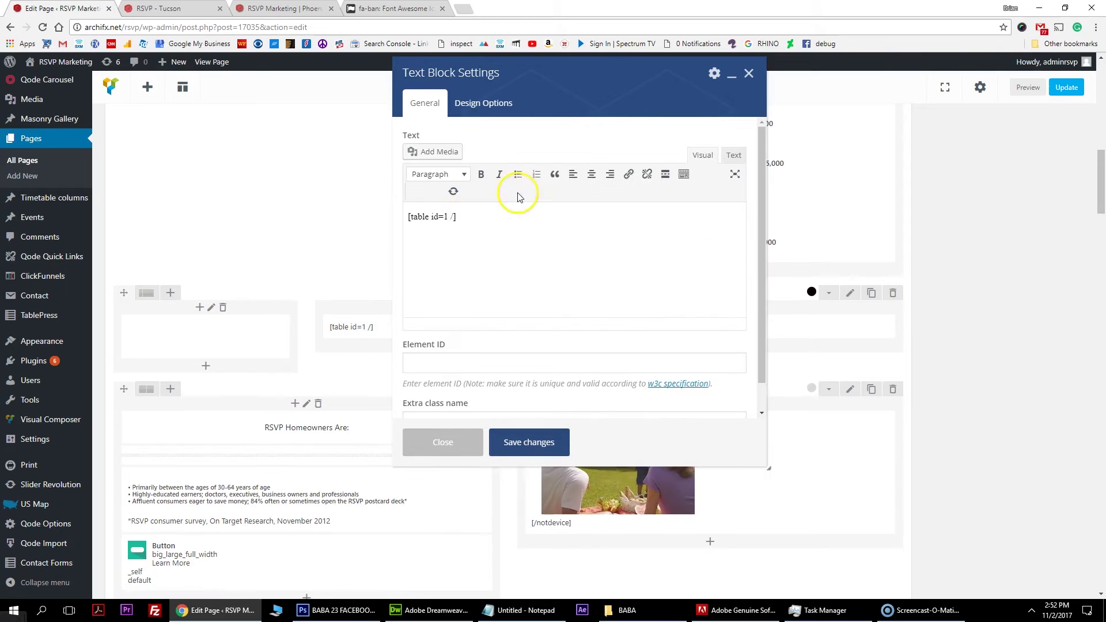
pyautogui.moveTo(420, 217); pyautogui.dragTo(409, 220)
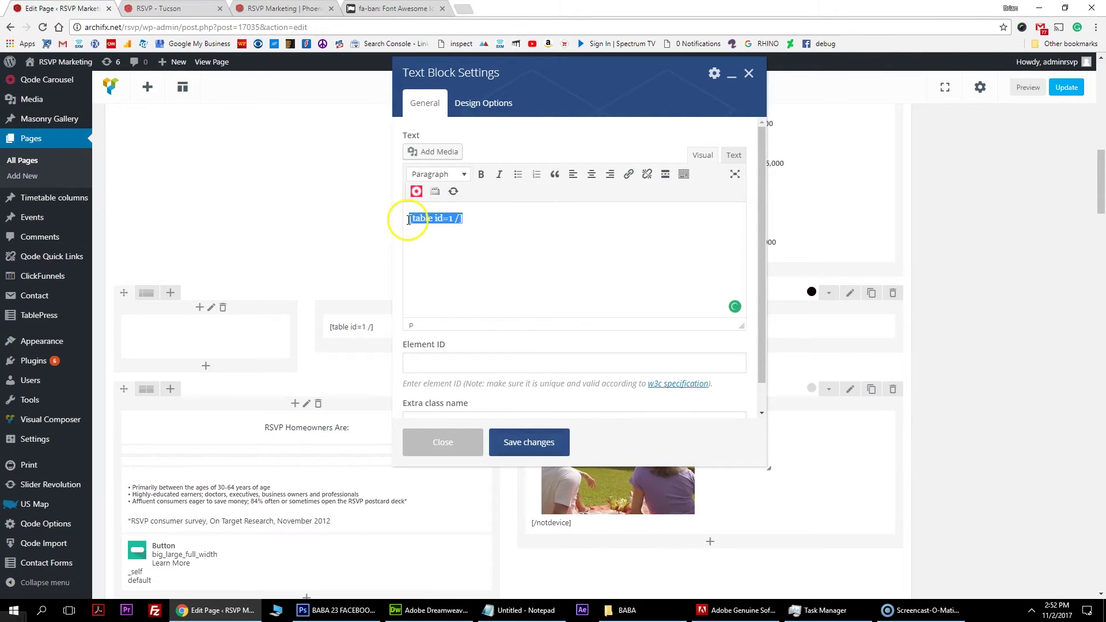
pyautogui.click(540, 447)
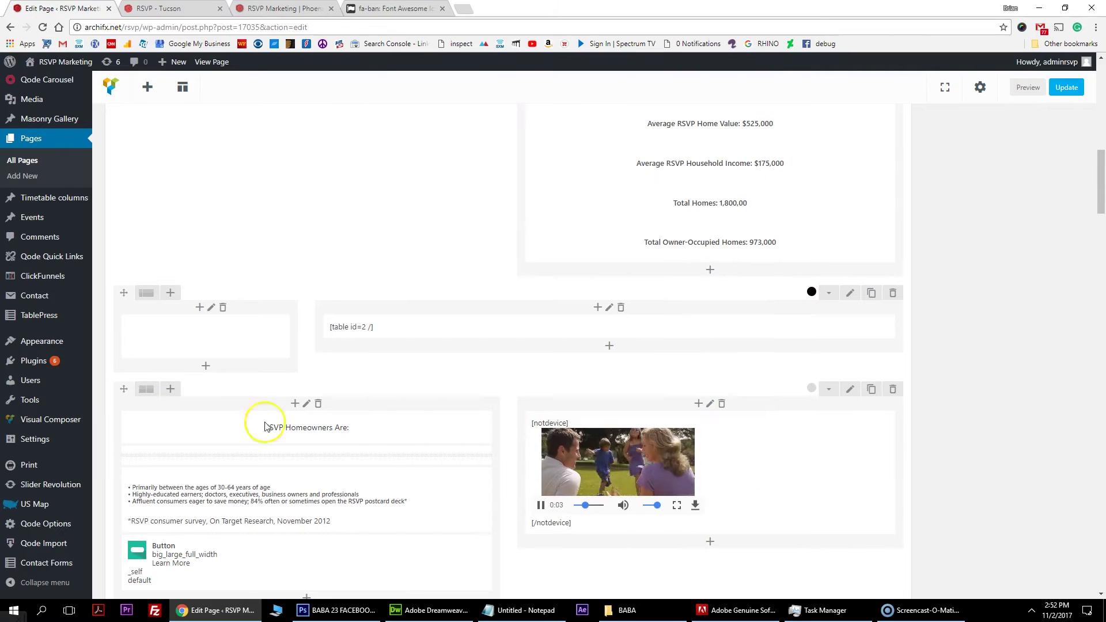
pyautogui.scroll(5, 305, 305)
pyautogui.scroll(8, 302, 310)
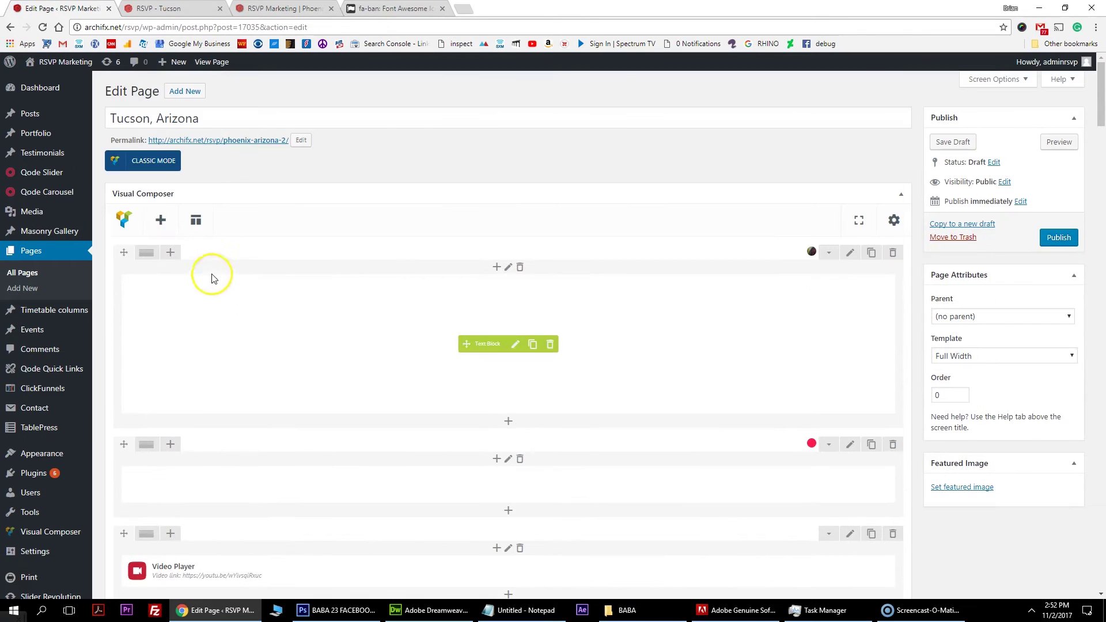
pyautogui.moveTo(221, 118); pyautogui.dragTo(98, 114)
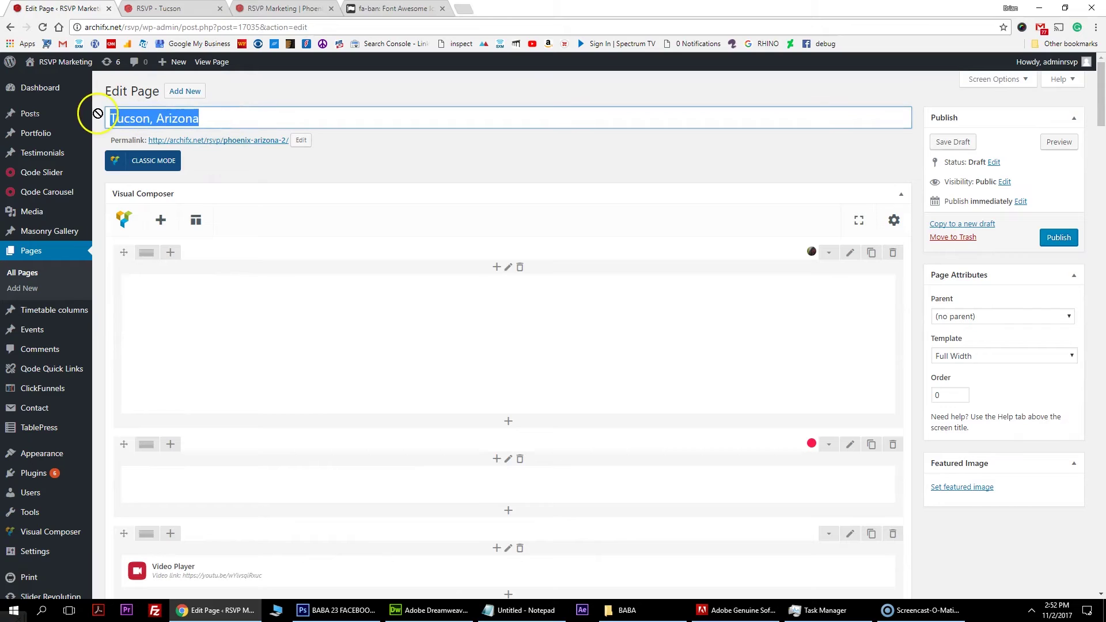
# Replace the phoenix-arizona-2 permalink slug with tucson-arizona.
pyautogui.rightClick(164, 120)
pyautogui.click(195, 142)
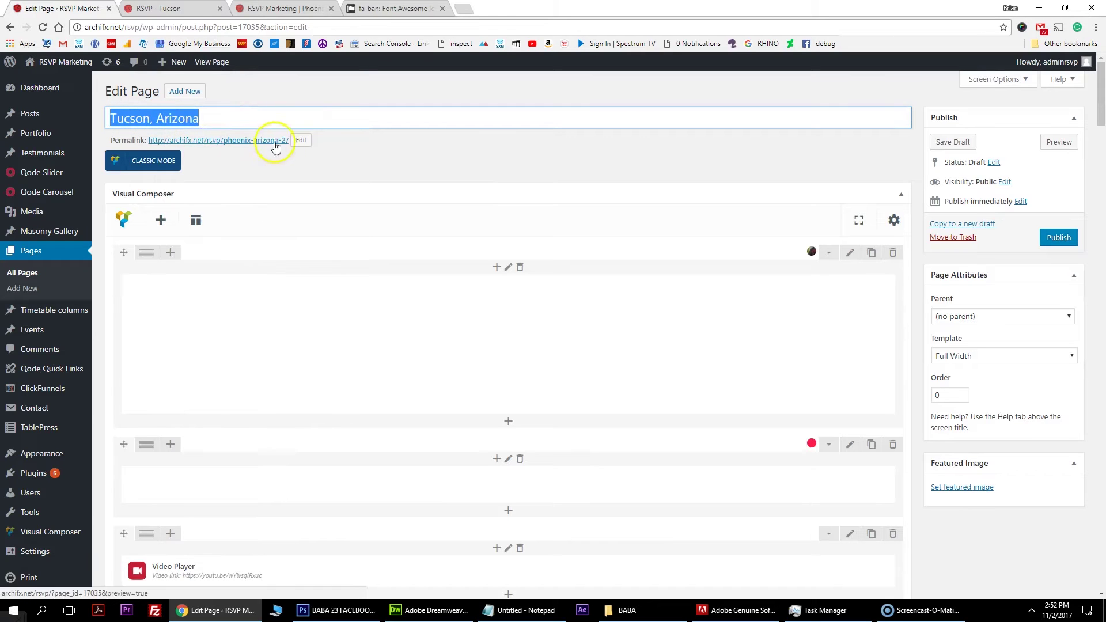
pyautogui.click(301, 140)
pyautogui.moveTo(306, 140); pyautogui.dragTo(200, 140)
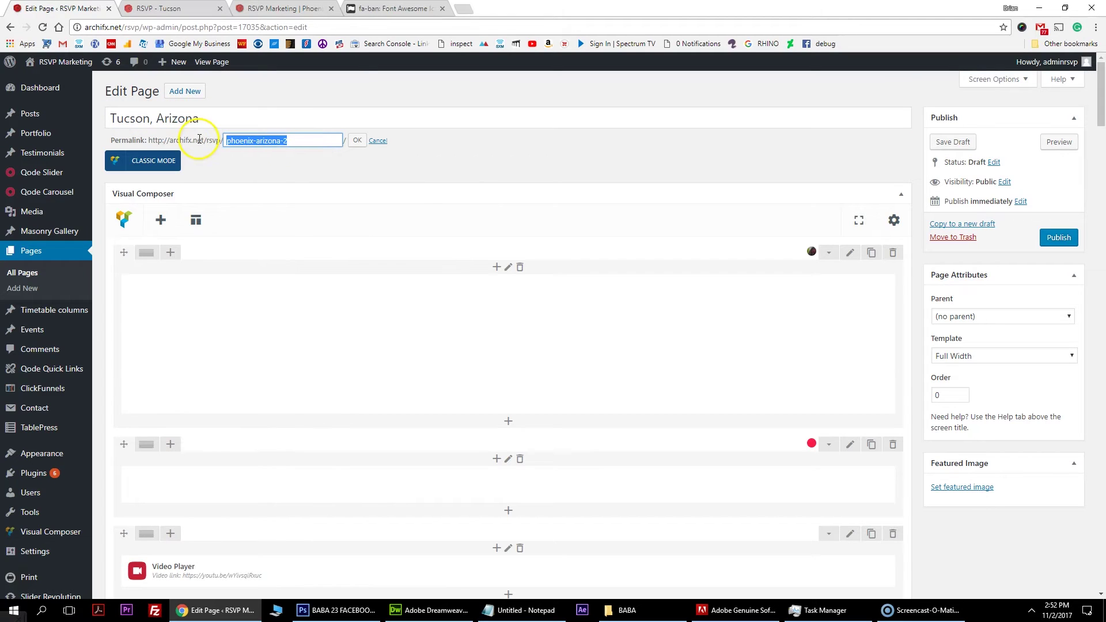
pyautogui.click(358, 142)
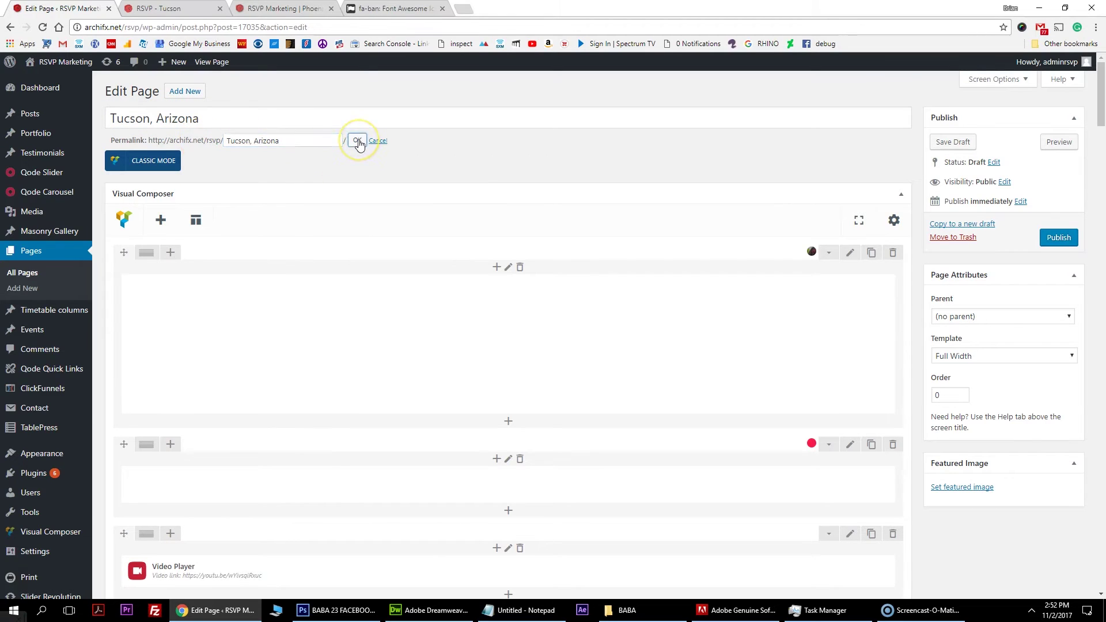
# Switch to the live Phoenix, Arizona page tab for reference.
pyautogui.moveTo(484, 340)
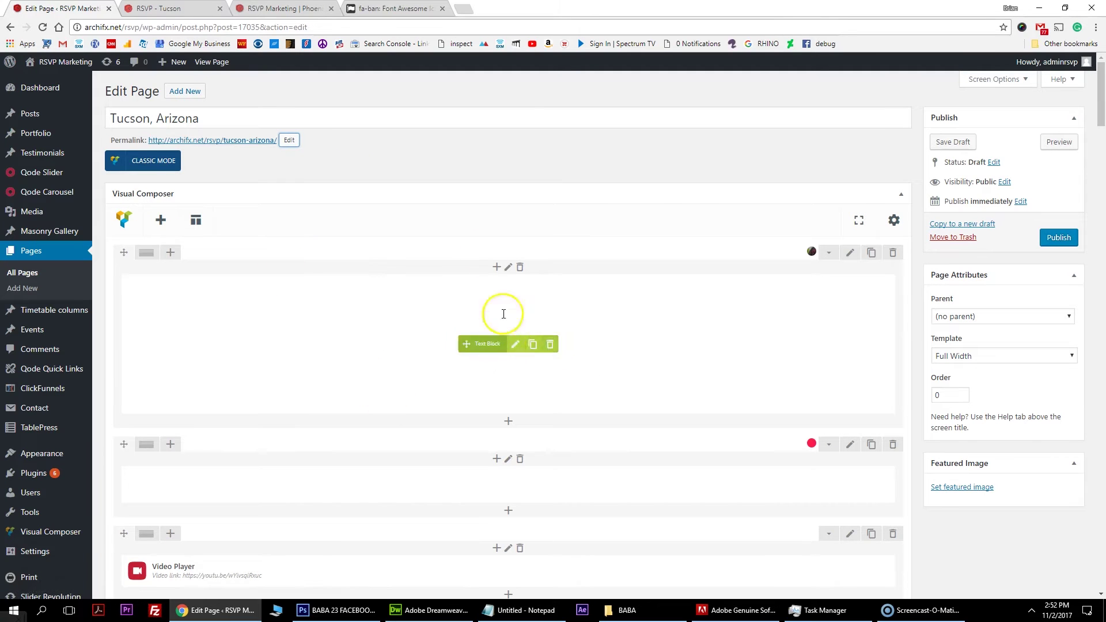
pyautogui.hotkey('ctrl', 'Tab')
pyautogui.hotkey('ctrl', 'Tab')
pyautogui.scroll(15, 487, 181)
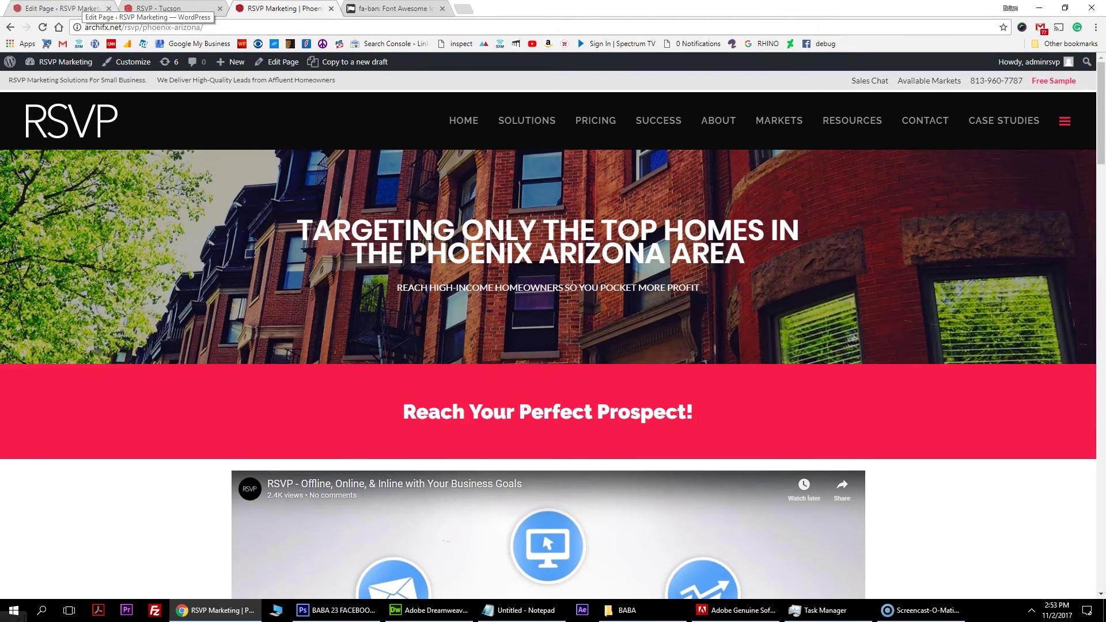
# Change the hero heading to 'TARGETING ONLY THE TOP HOMES IN THE TUCSON ARIZONA AREA' and save.
pyautogui.click(81, 9)
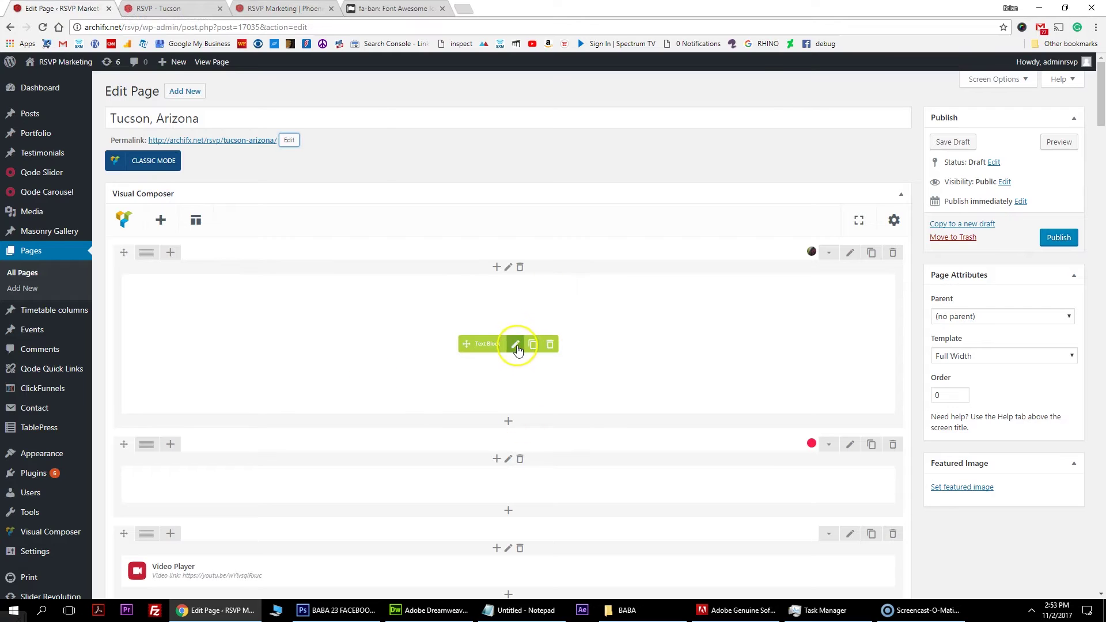
pyautogui.click(516, 344)
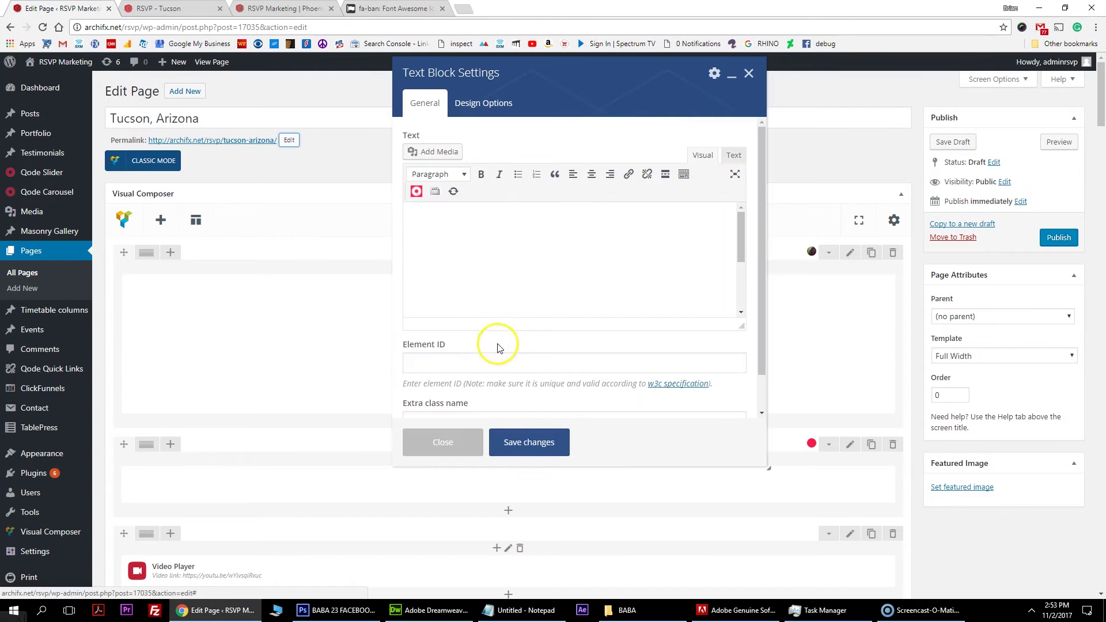
pyautogui.click(736, 156)
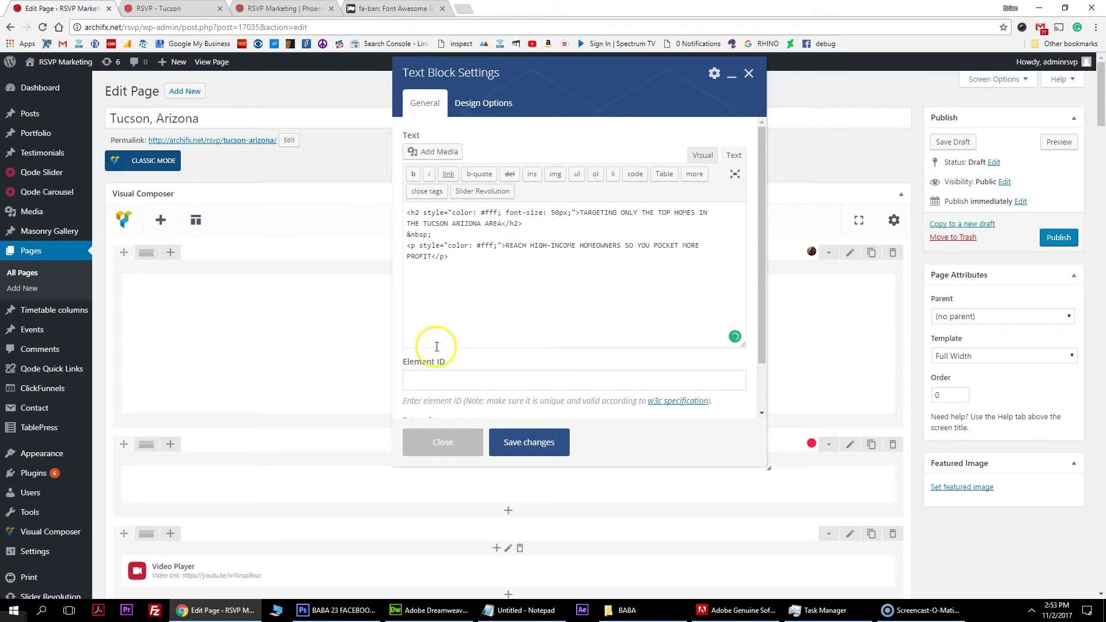
pyautogui.click(535, 445)
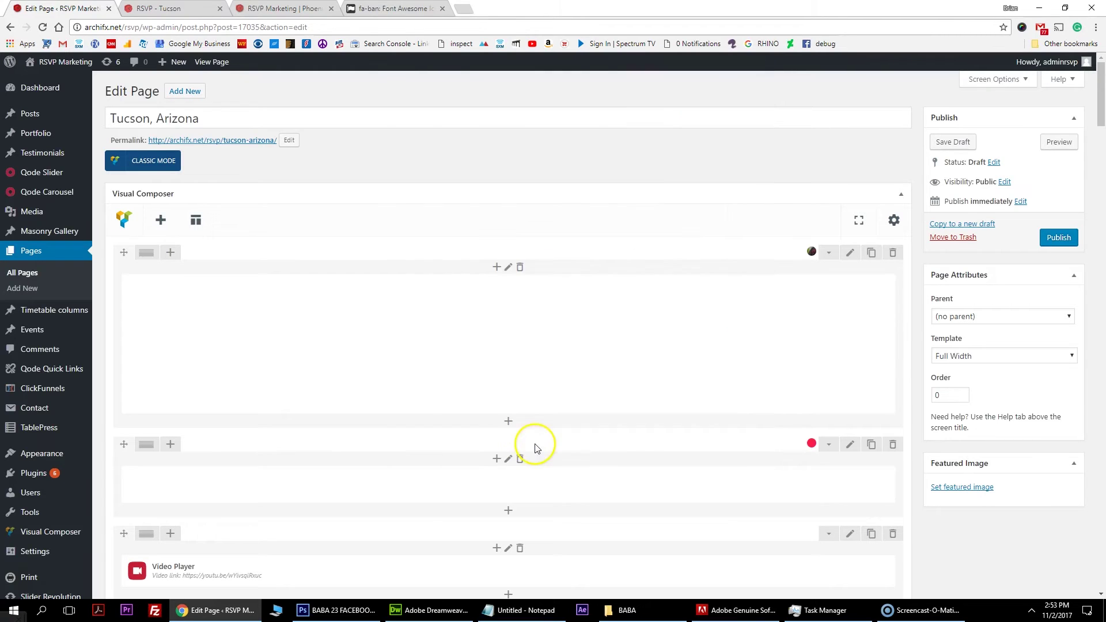
pyautogui.click(851, 254)
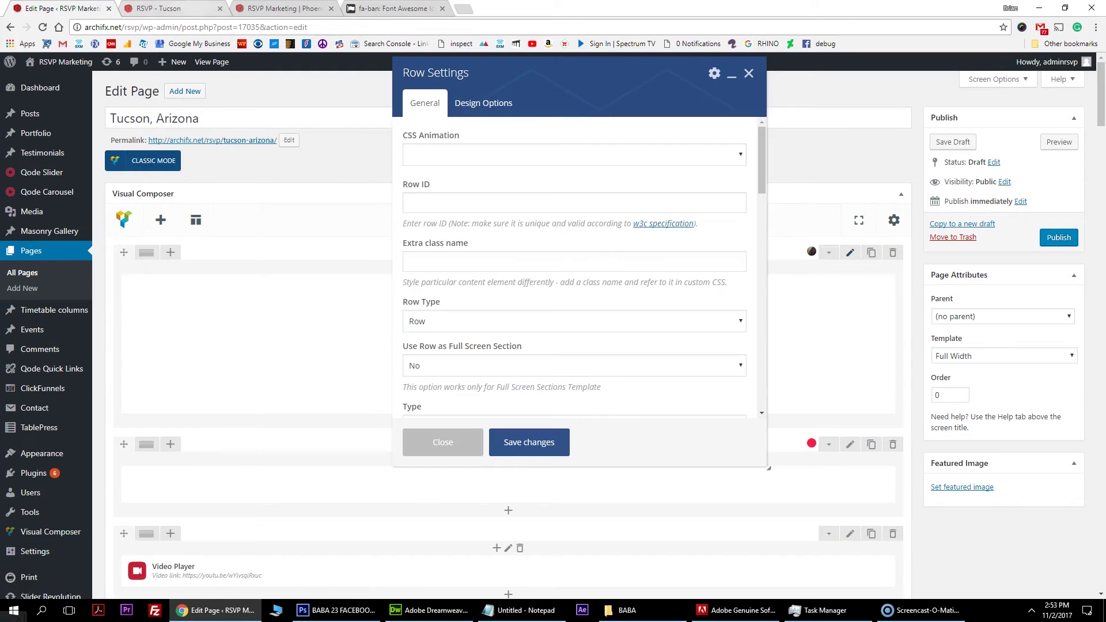
# Close the hero row's settings without making changes.
pyautogui.scroll(-5, 472, 270)
pyautogui.scroll(-10, 470, 285)
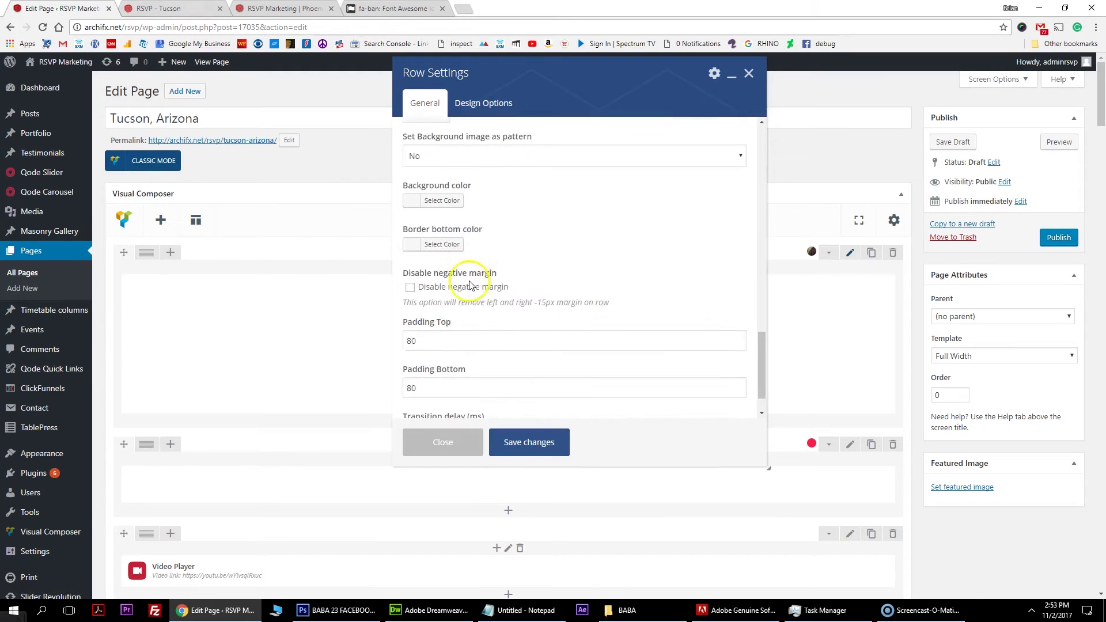
pyautogui.click(442, 442)
pyautogui.scroll(4, 604, 271)
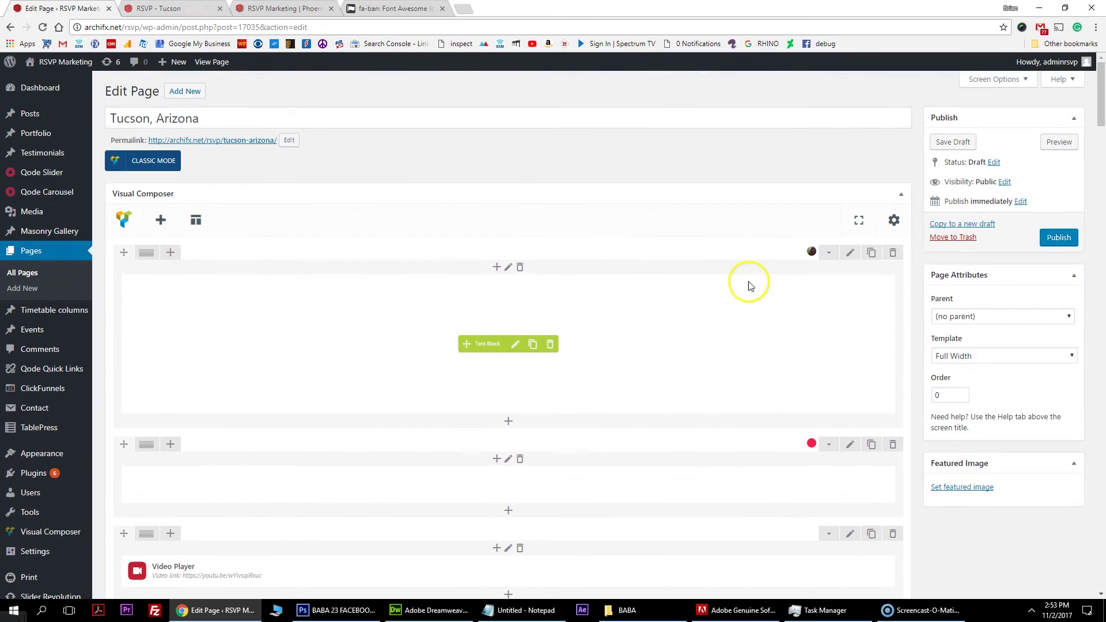
# Remove the old background image from the first row's Design Options.
pyautogui.click(850, 257)
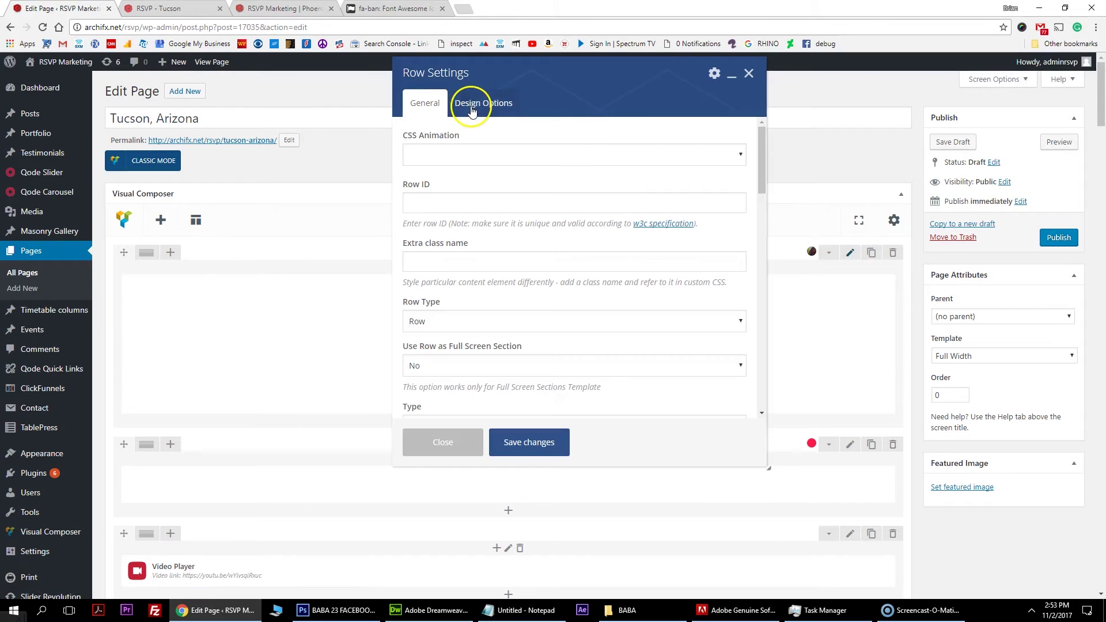
pyautogui.click(478, 107)
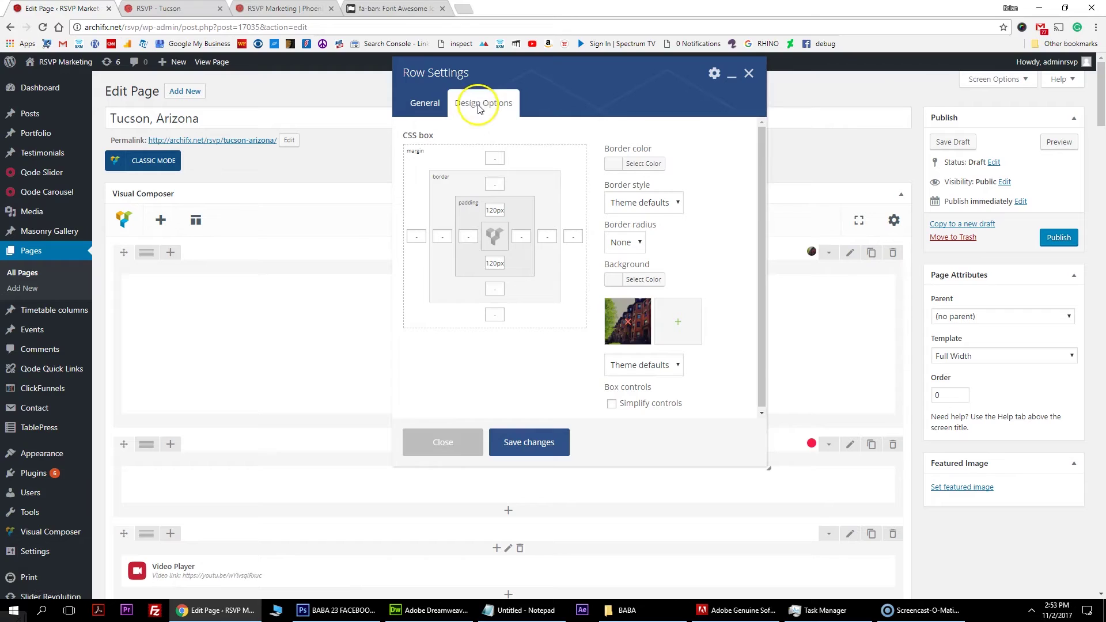
pyautogui.click(630, 327)
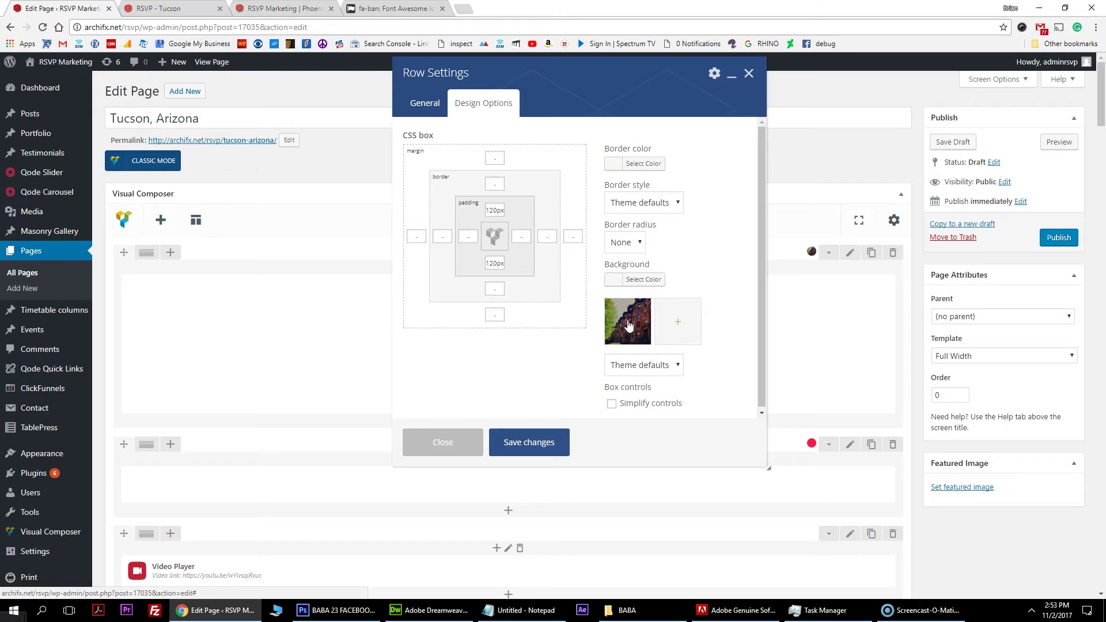
pyautogui.click(629, 325)
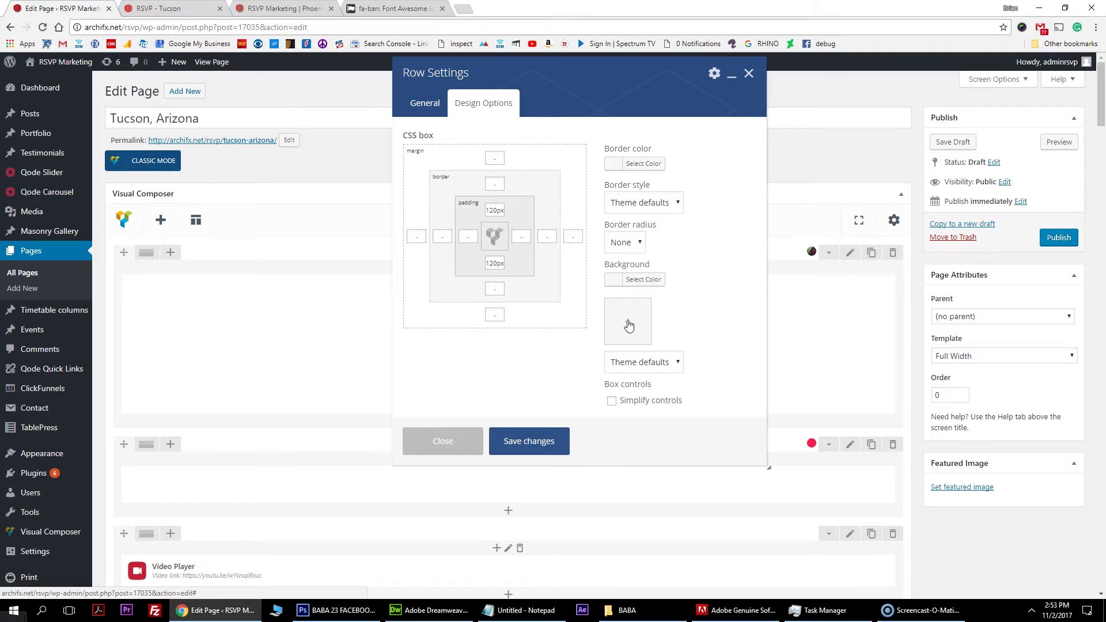
# Set the house photo from the Media Library as the row background and save.
pyautogui.click(628, 325)
pyautogui.click(585, 312)
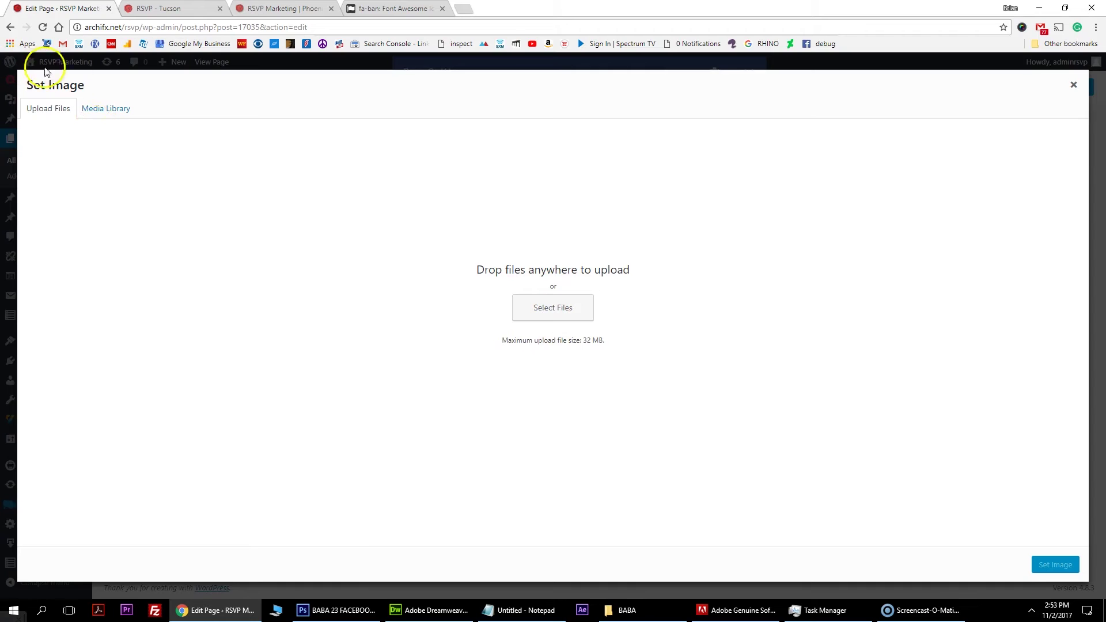
pyautogui.click(97, 109)
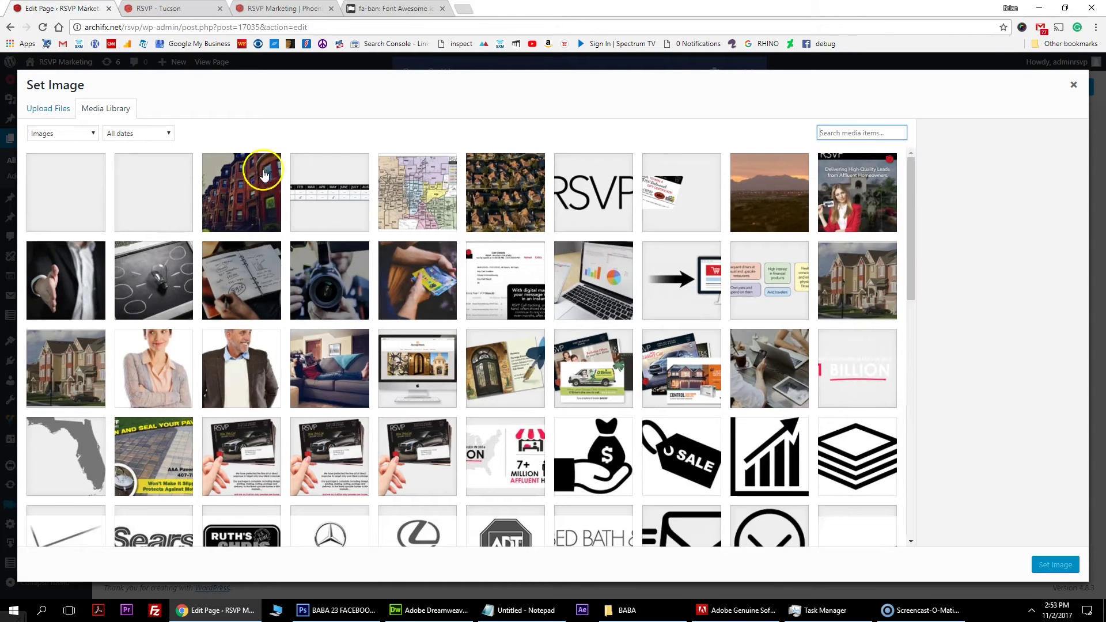
pyautogui.click(842, 282)
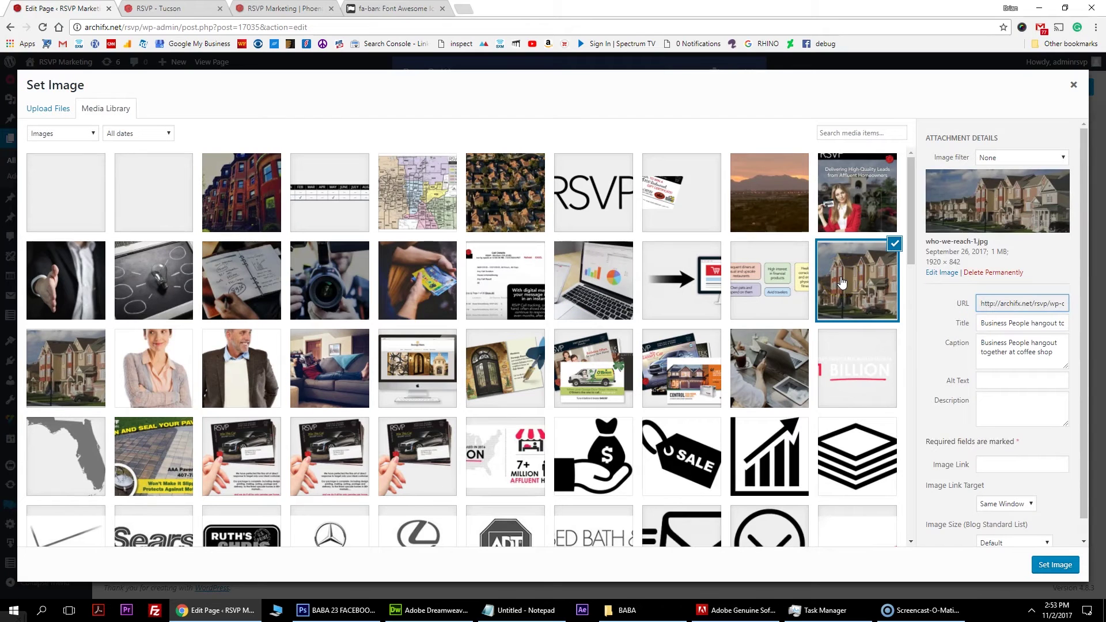
pyautogui.click(1055, 565)
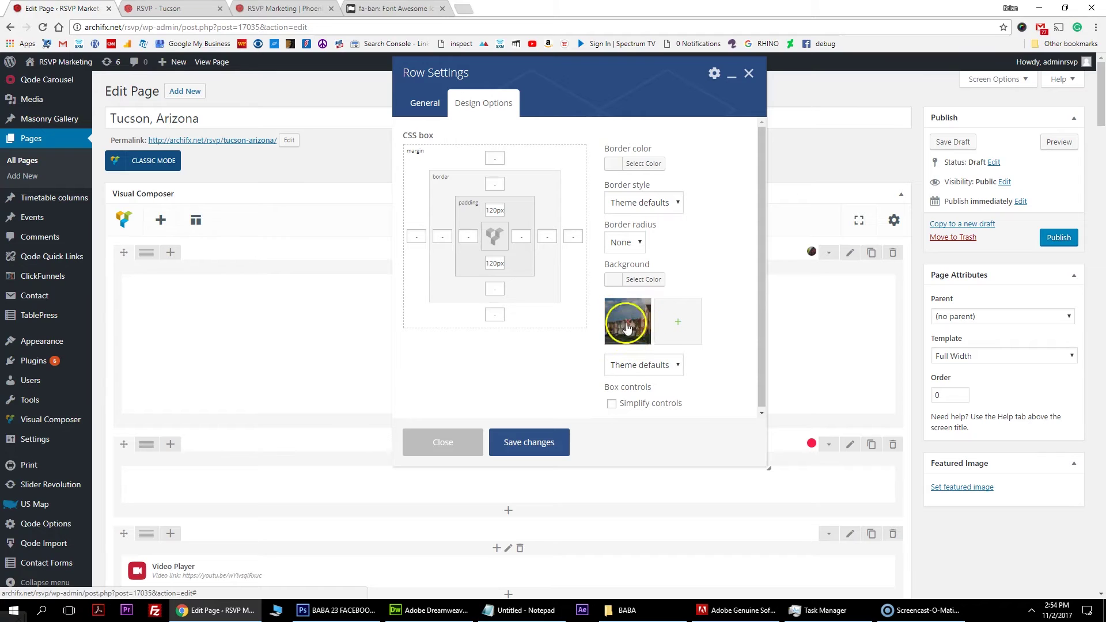
pyautogui.click(530, 442)
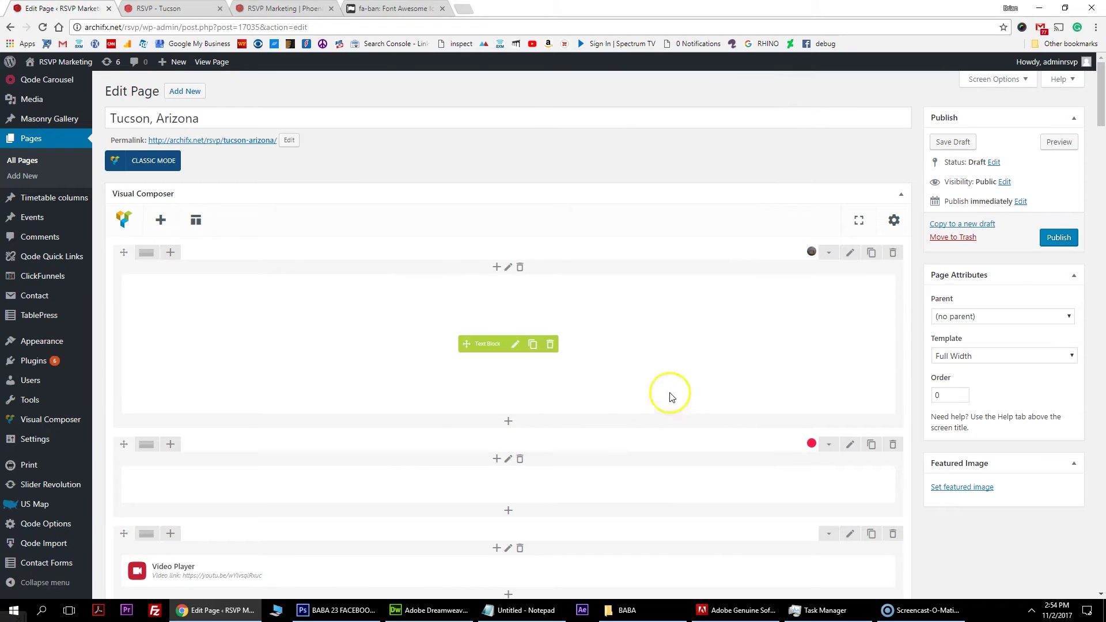
pyautogui.scroll(-3, 323, 395)
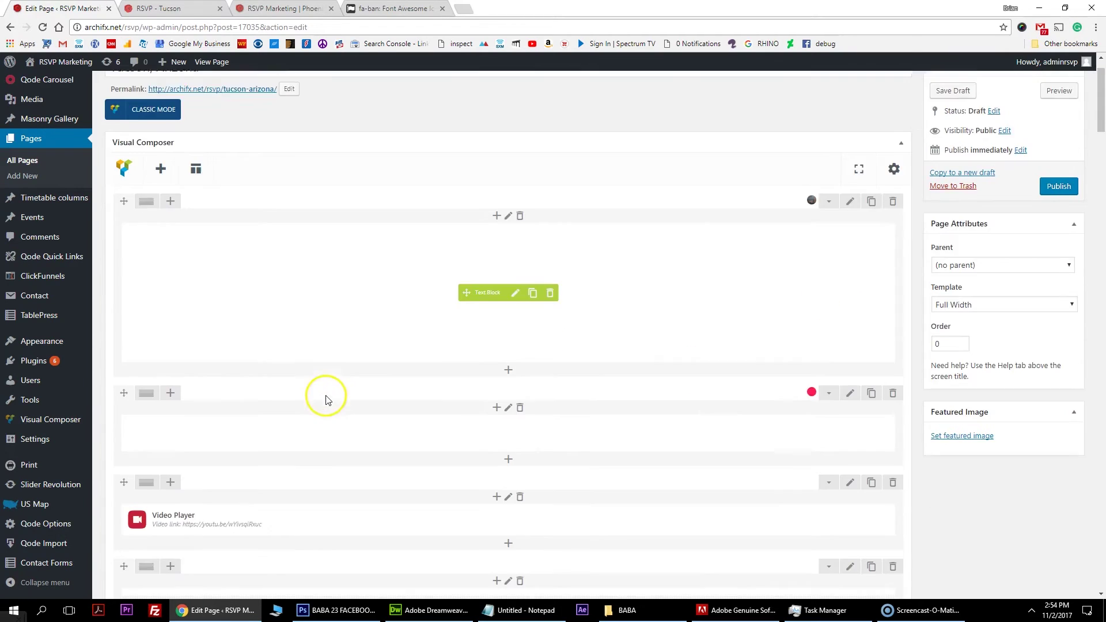
pyautogui.click(515, 339)
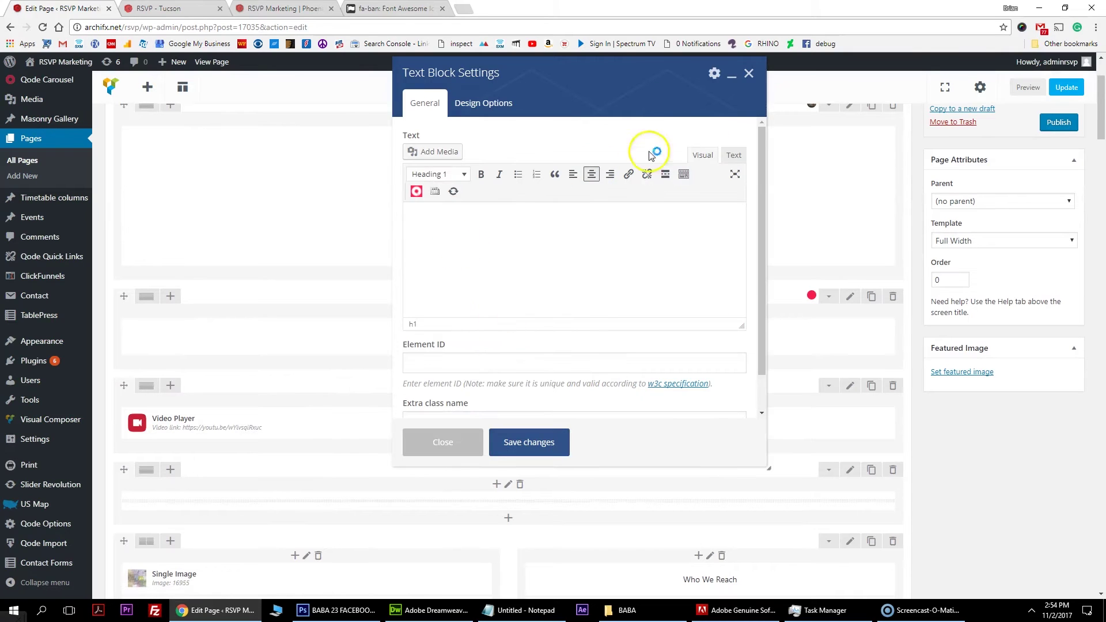
pyautogui.click(734, 156)
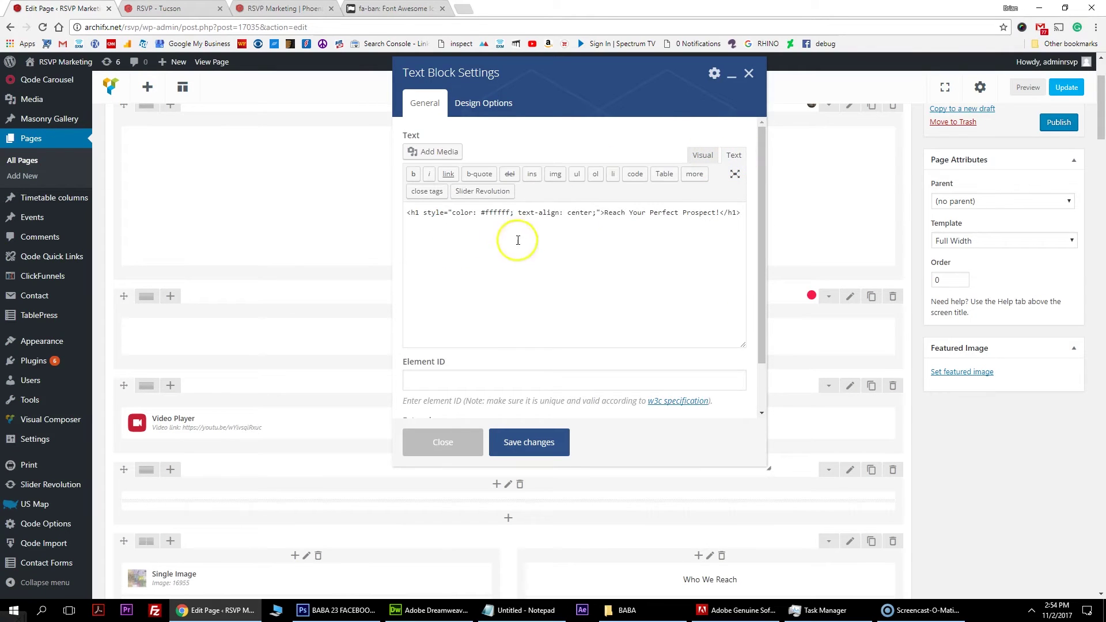
pyautogui.moveTo(604, 214); pyautogui.dragTo(715, 214)
pyautogui.click(426, 444)
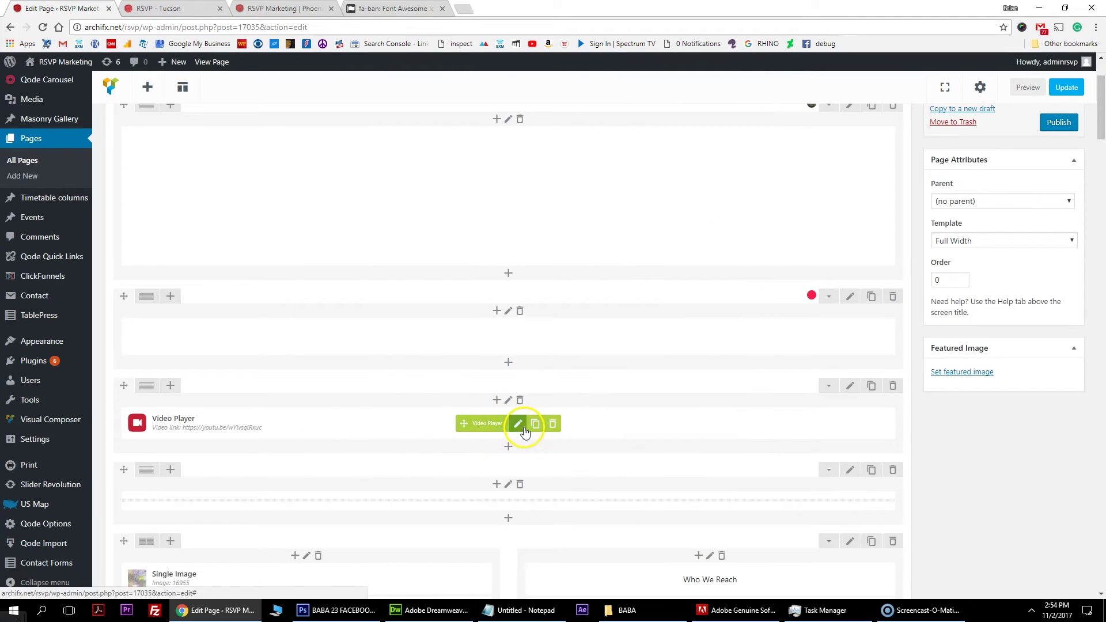
pyautogui.click(518, 424)
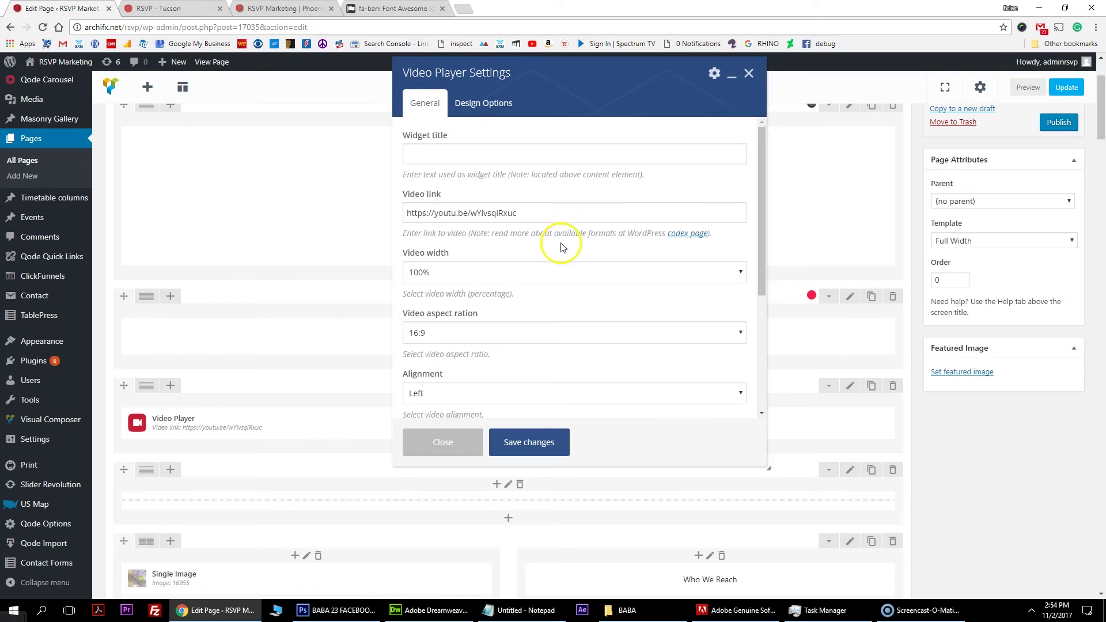
pyautogui.moveTo(562, 211); pyautogui.dragTo(392, 205)
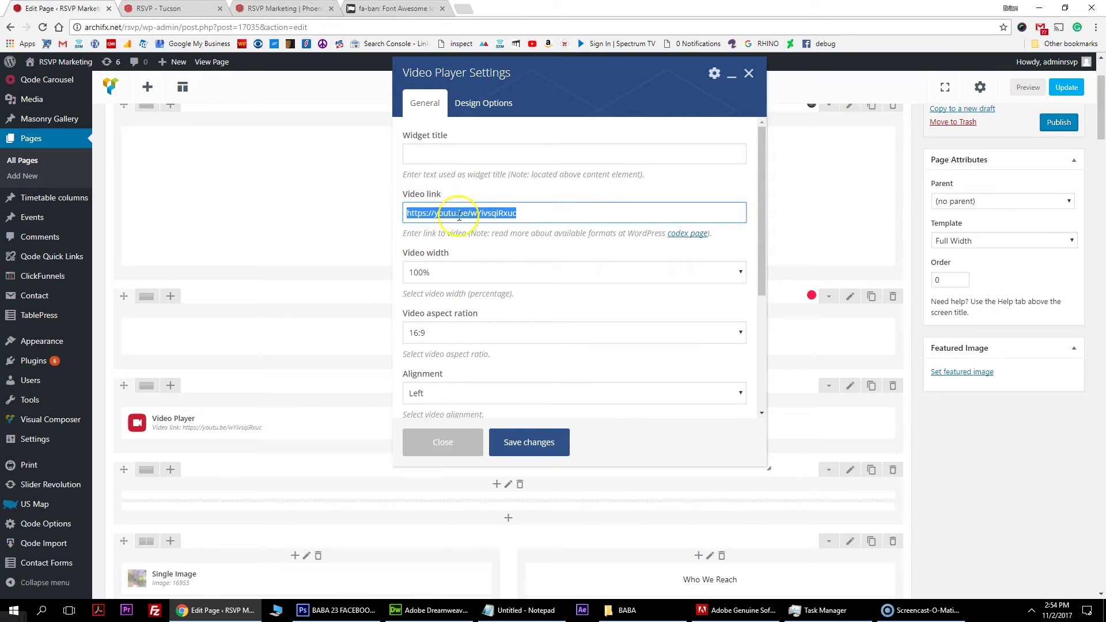
pyautogui.moveTo(543, 216); pyautogui.dragTo(383, 252)
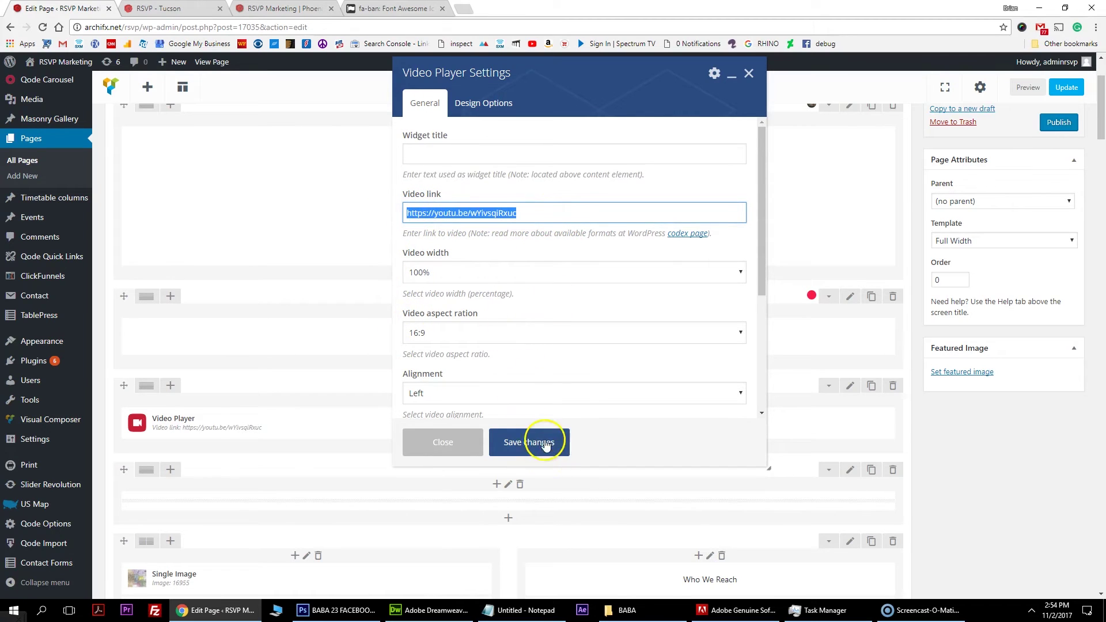
pyautogui.click(444, 443)
pyautogui.scroll(-4, 326, 443)
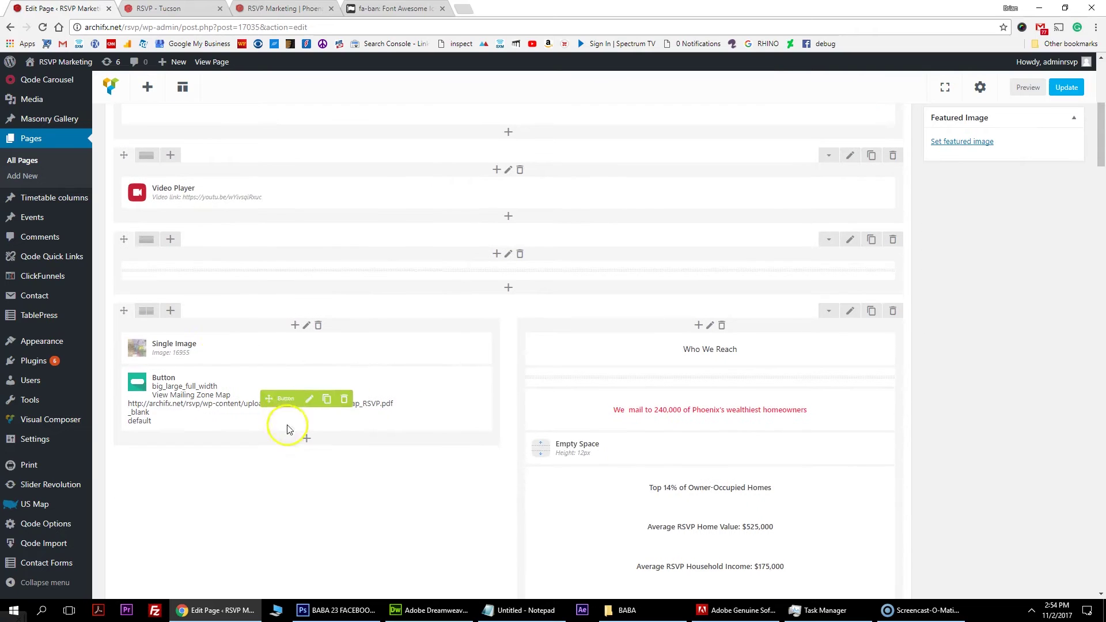
pyautogui.scroll(-1, 219, 367)
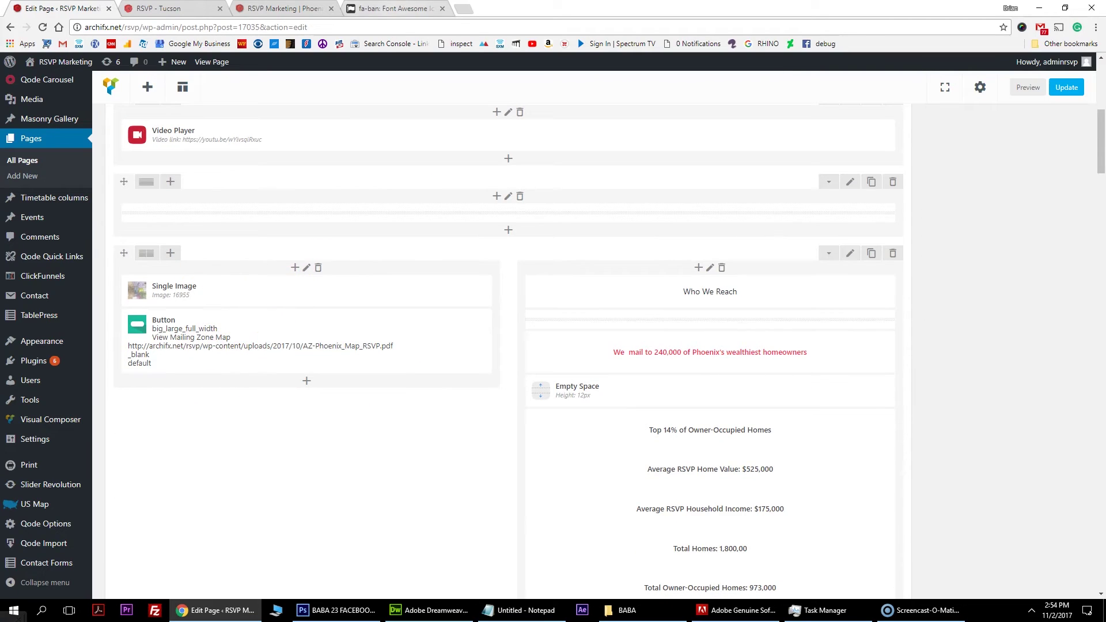
# Open the DEMOGRAPHICS page on the RSVP - Tucson site.
pyautogui.hotkey('ctrl', 'Tab')
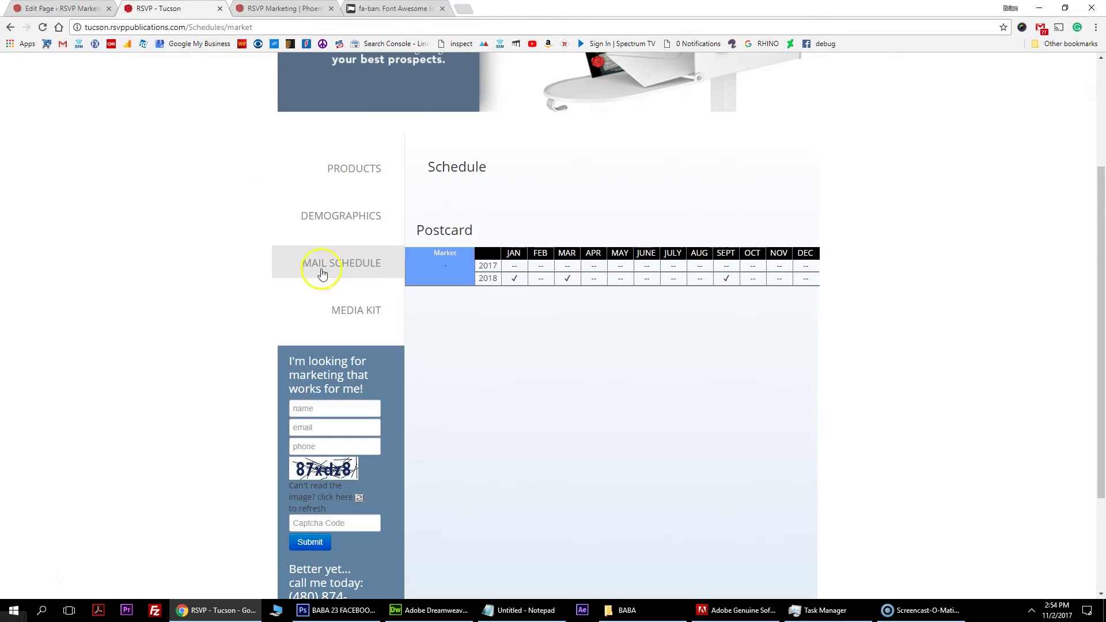
pyautogui.scroll(1, 346, 271)
pyautogui.click(348, 272)
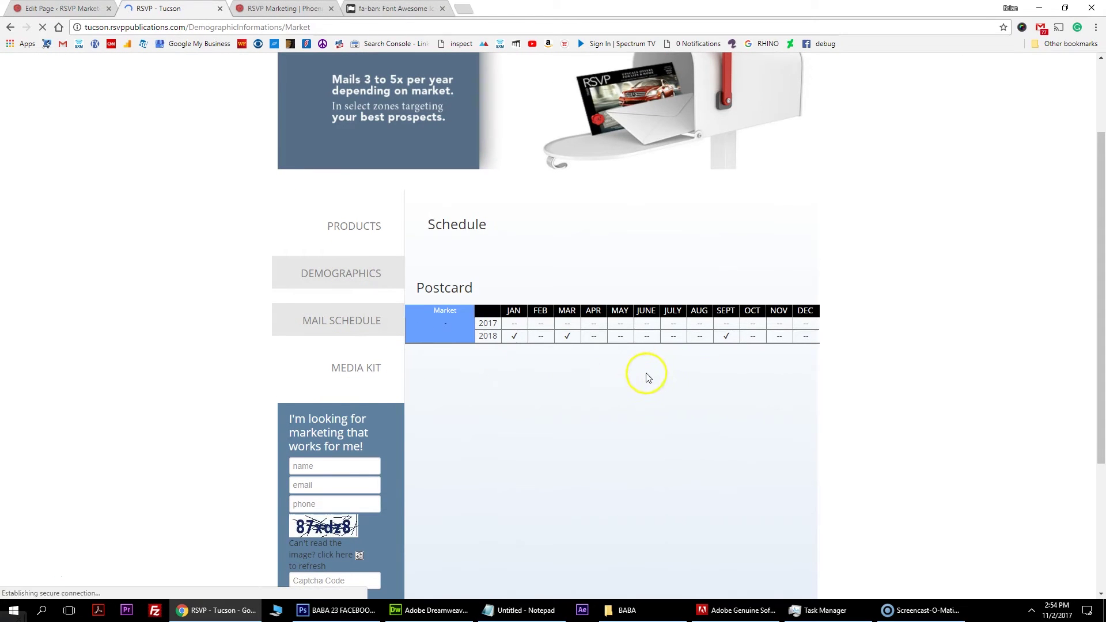
pyautogui.scroll(-8, 630, 370)
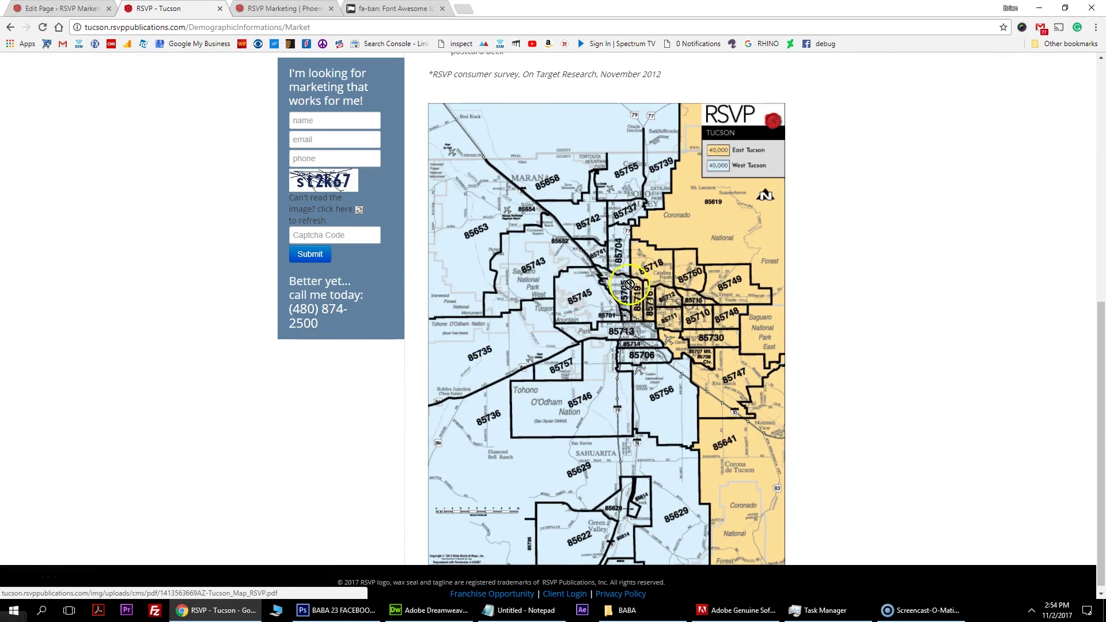
# Save the Tucson zip-code map to the Desktop as a tucson-mailing-schedule JPG.
pyautogui.rightClick(594, 298)
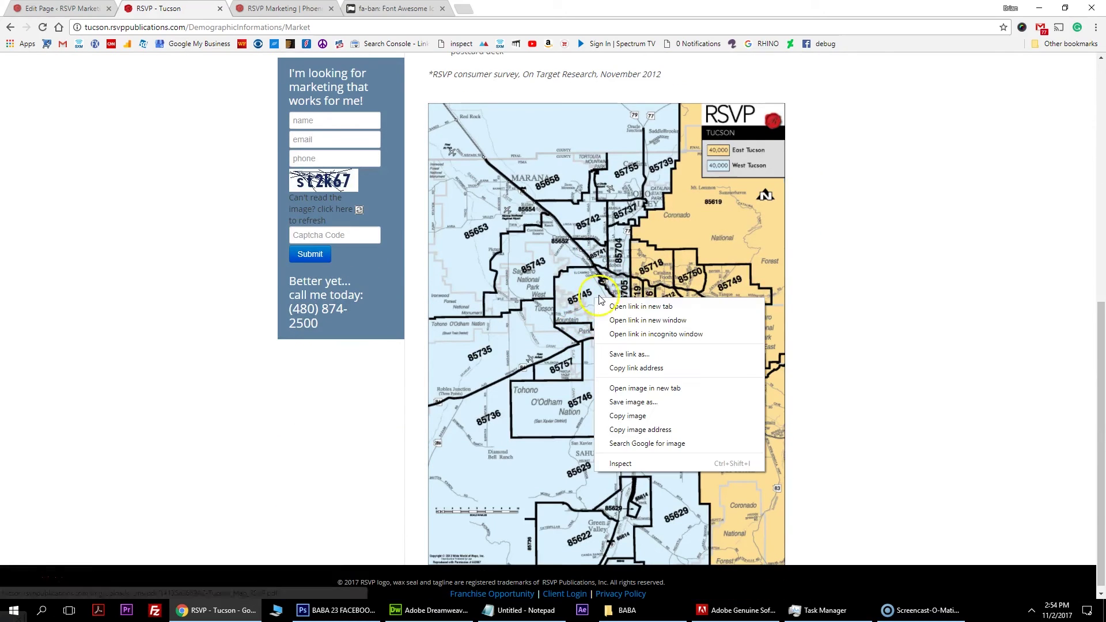
pyautogui.click(665, 403)
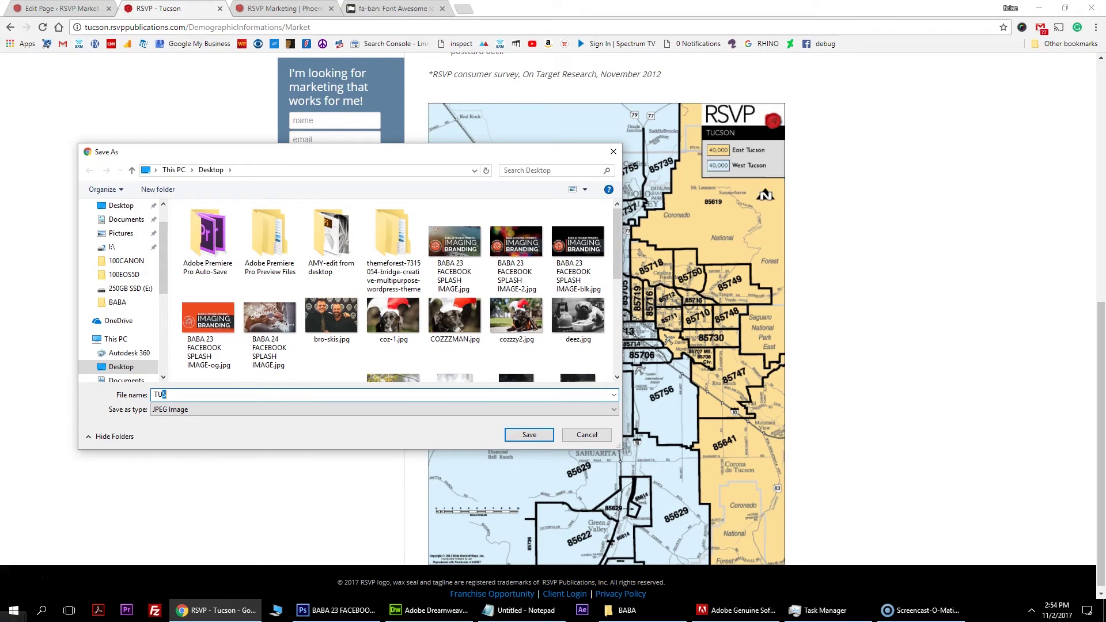
pyautogui.press('Return')
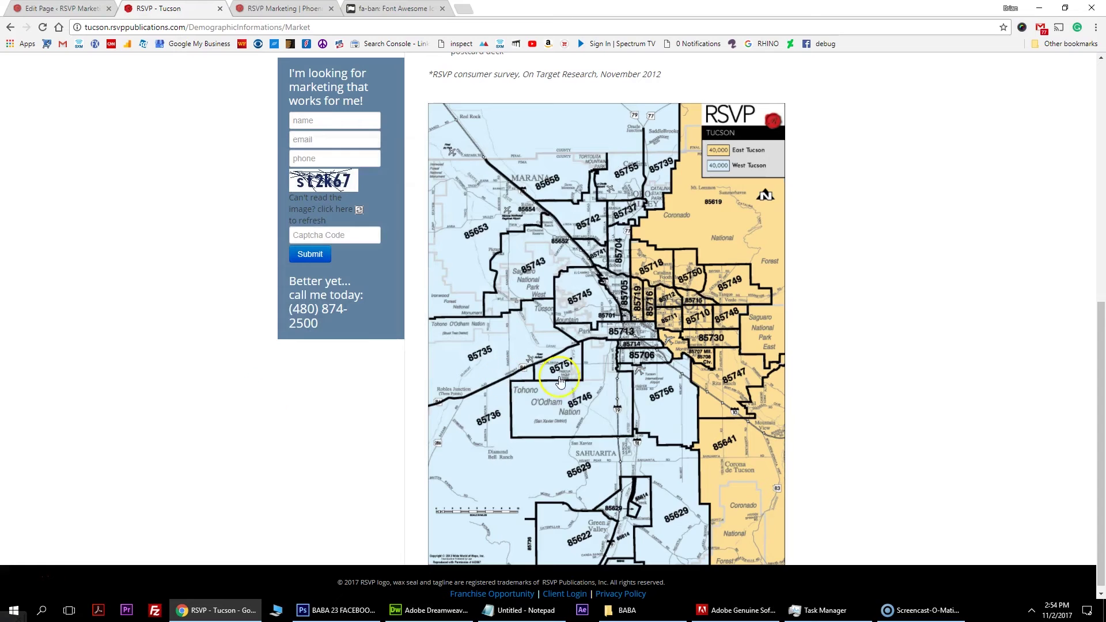
pyautogui.rightClick(559, 381)
pyautogui.click(593, 477)
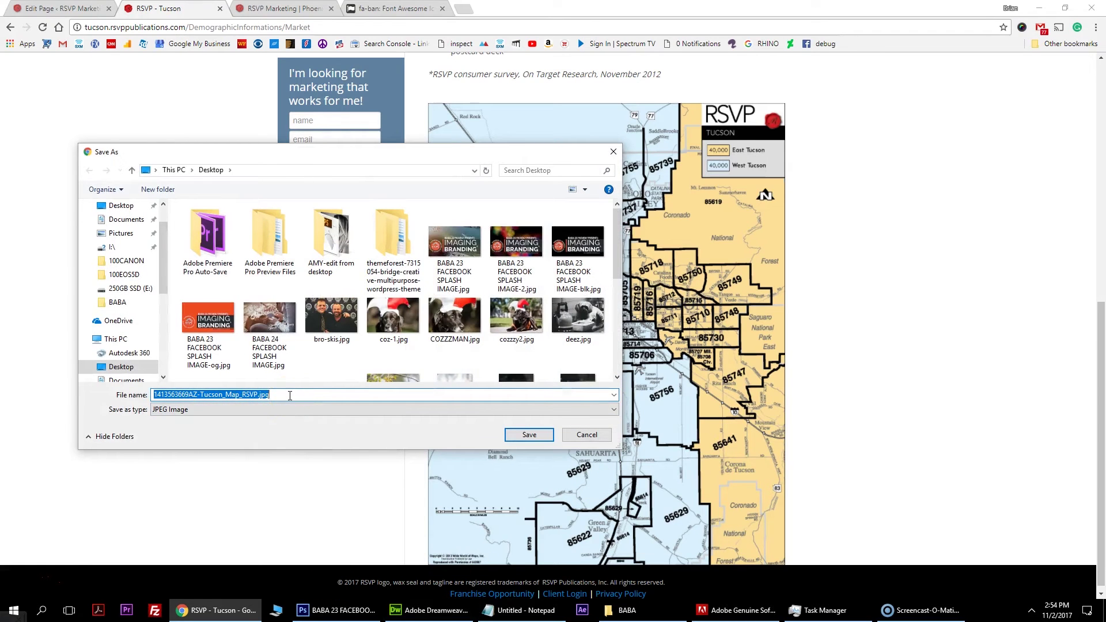
pyautogui.write('tuscon-mailing-schedule-map')
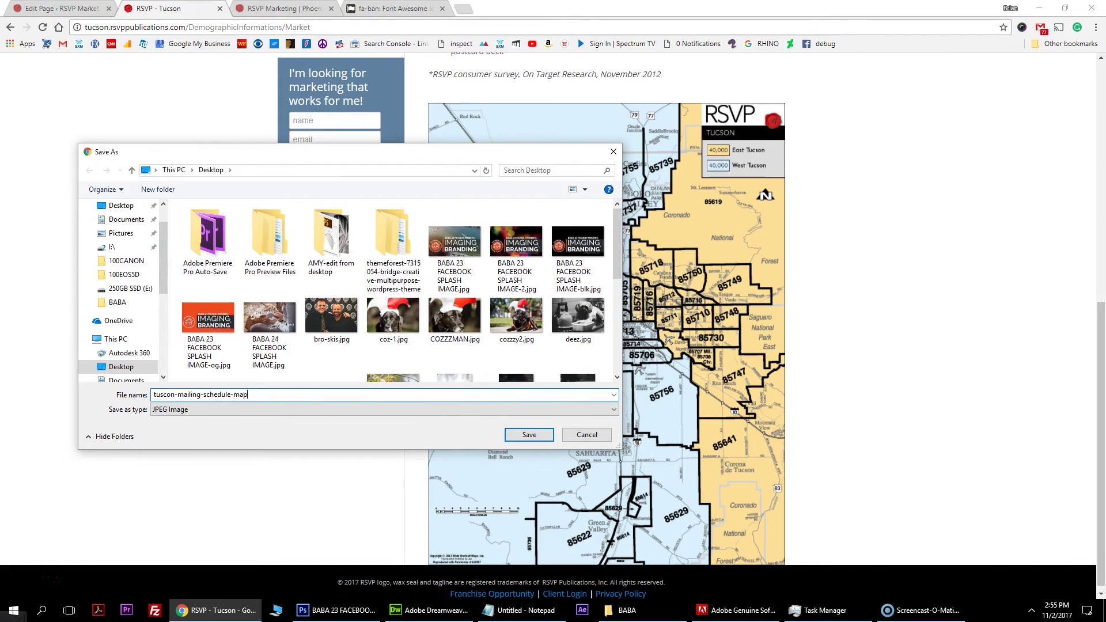
pyautogui.press('Return')
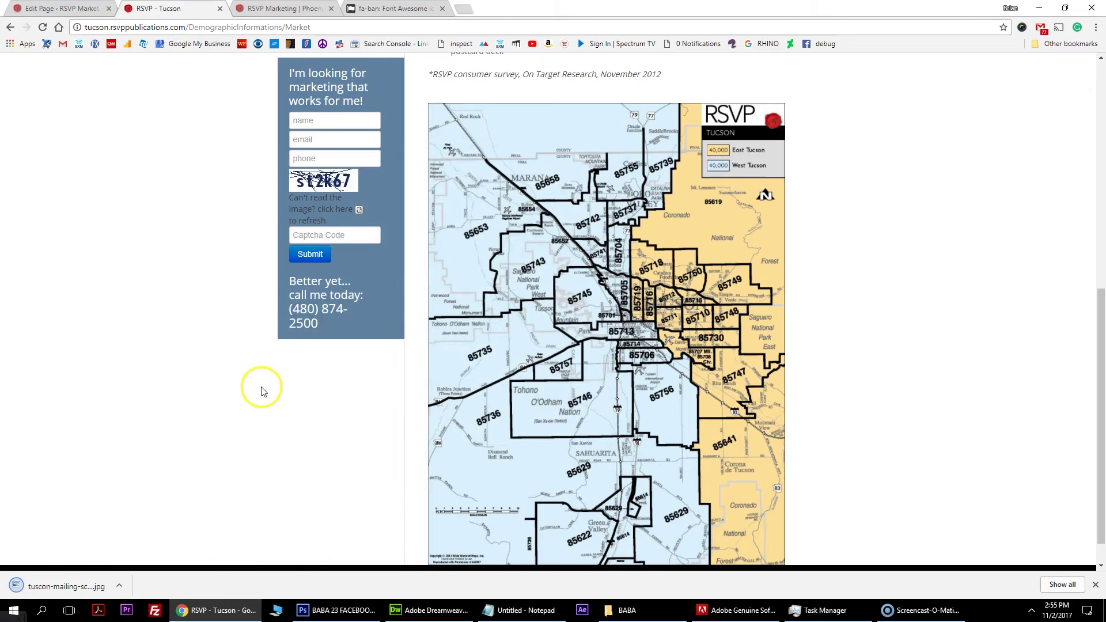
pyautogui.hotkey('ctrl', 'shift', 'Tab')
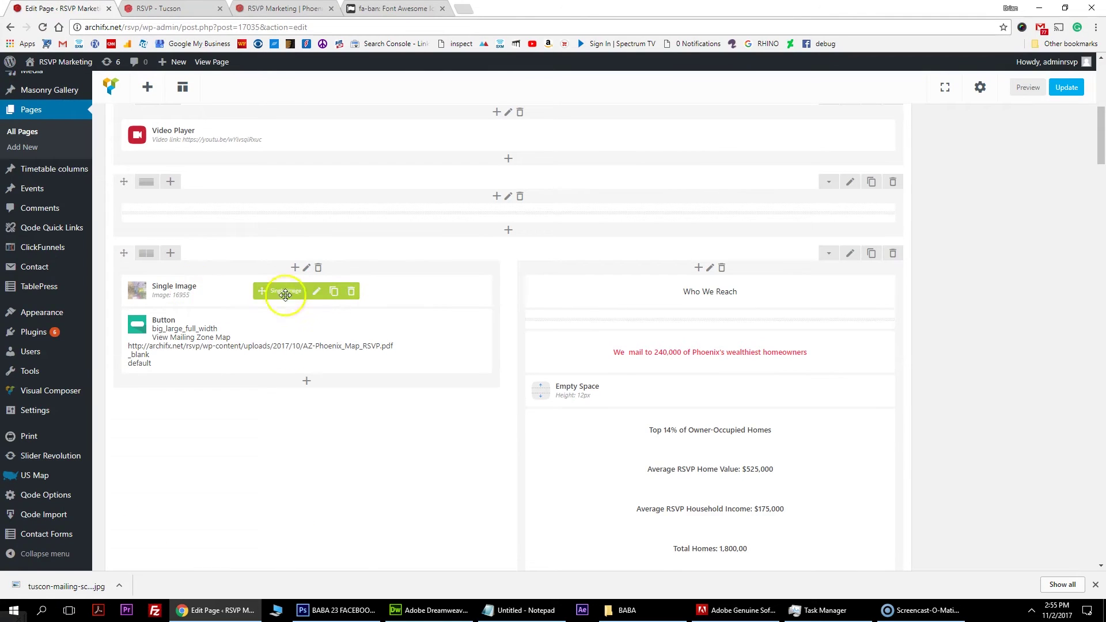
# Replace the Single Image element's picture by uploading tuscon-mailing-schedule-map.jpg.
pyautogui.click(316, 291)
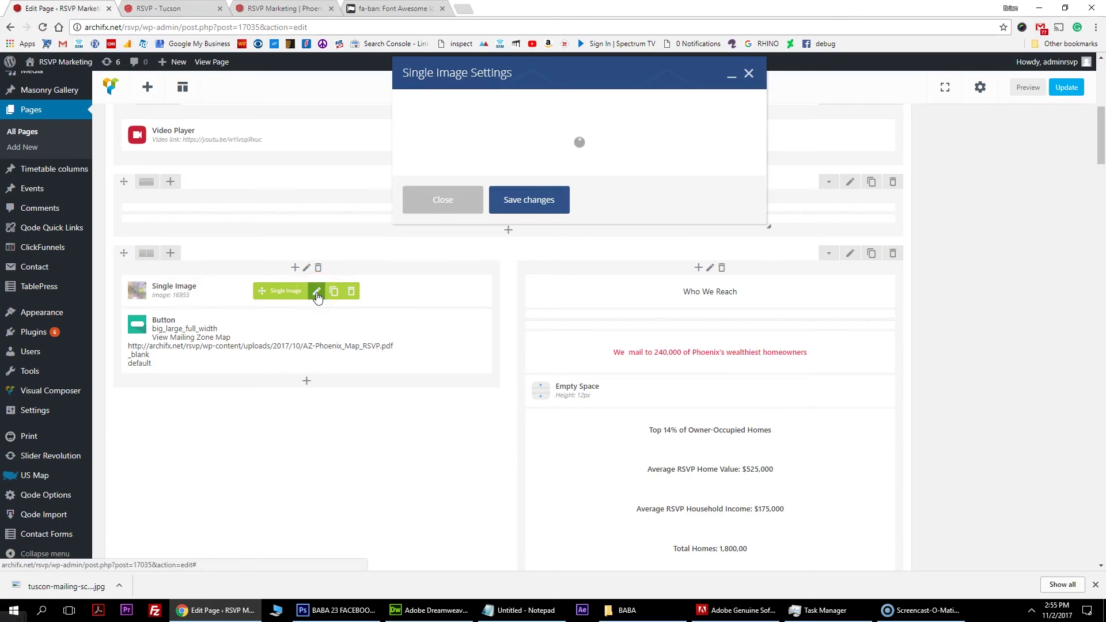
pyautogui.click(428, 287)
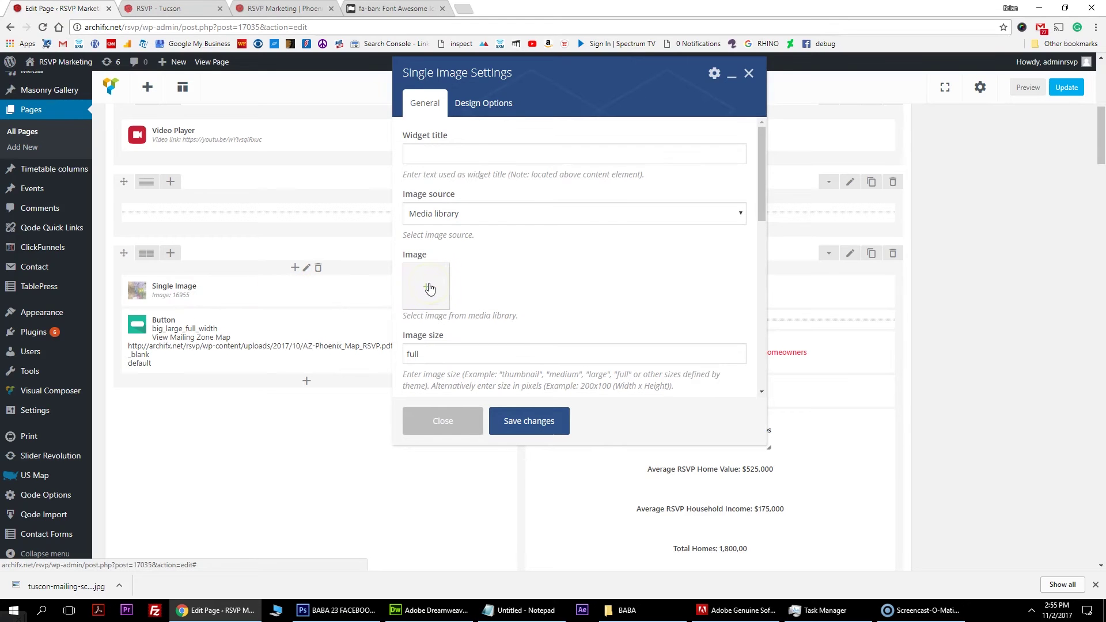
pyautogui.click(430, 288)
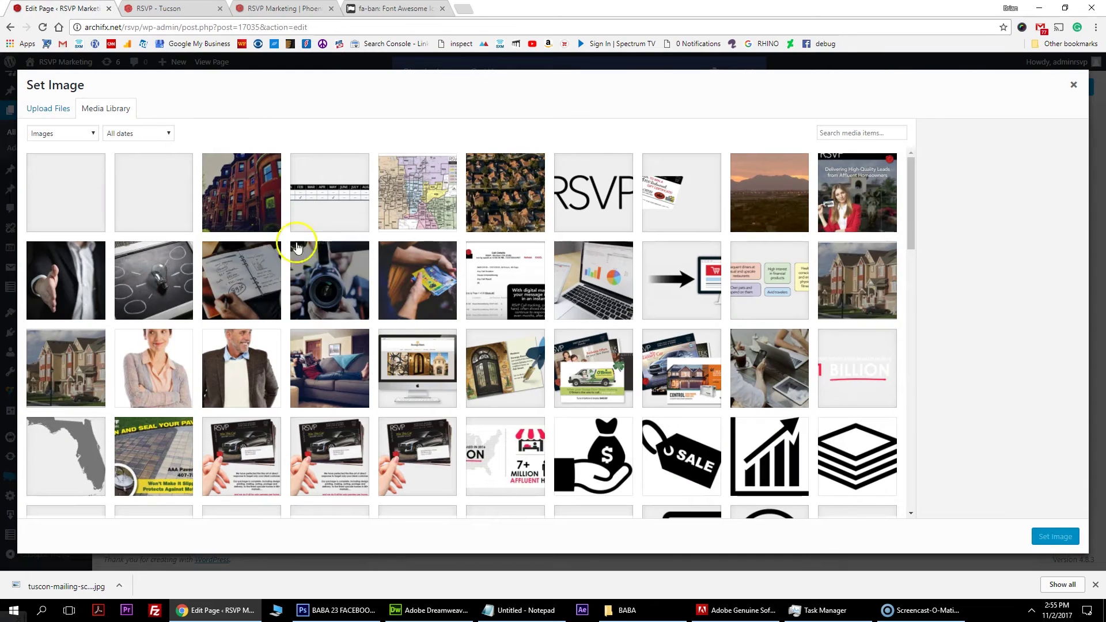
pyautogui.click(66, 112)
pyautogui.click(531, 294)
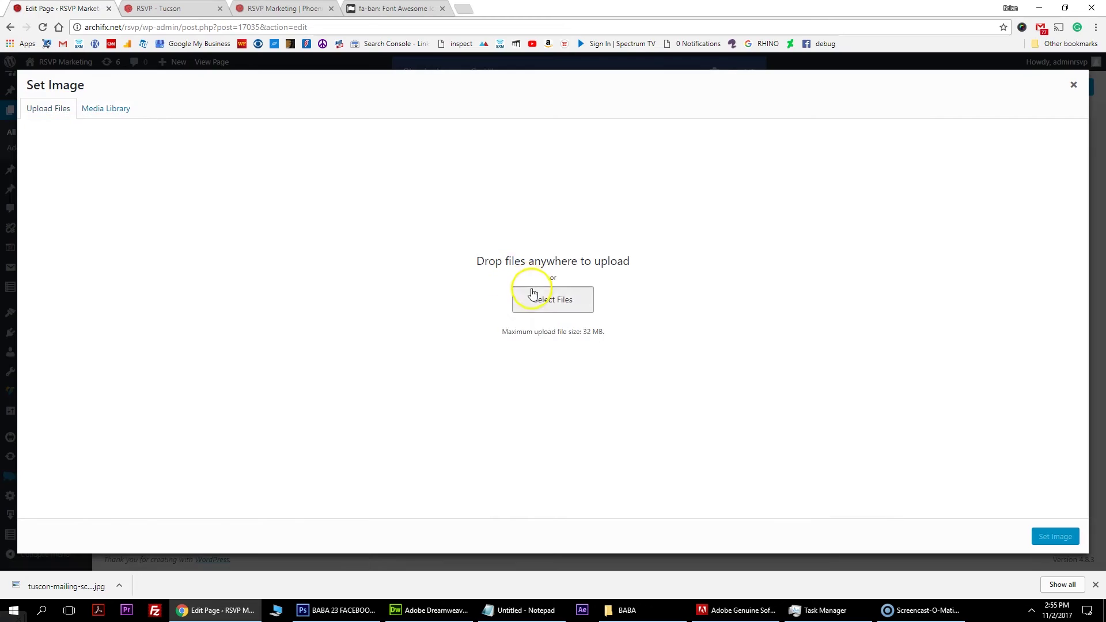
pyautogui.scroll(-3, 475, 294)
pyautogui.scroll(-1, 471, 296)
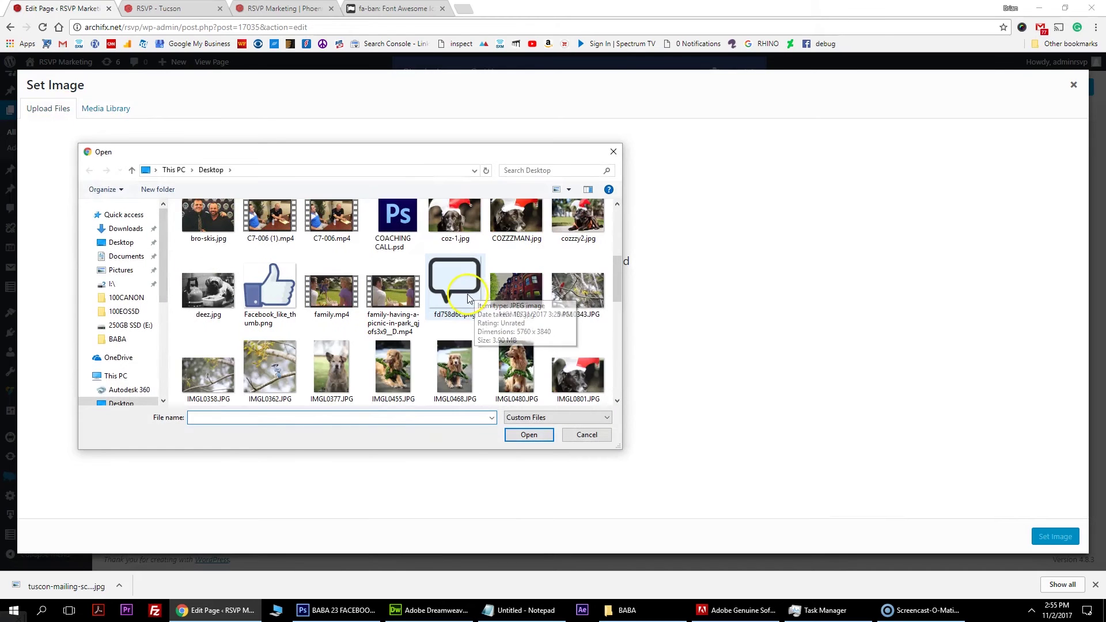
pyautogui.scroll(-3, 461, 305)
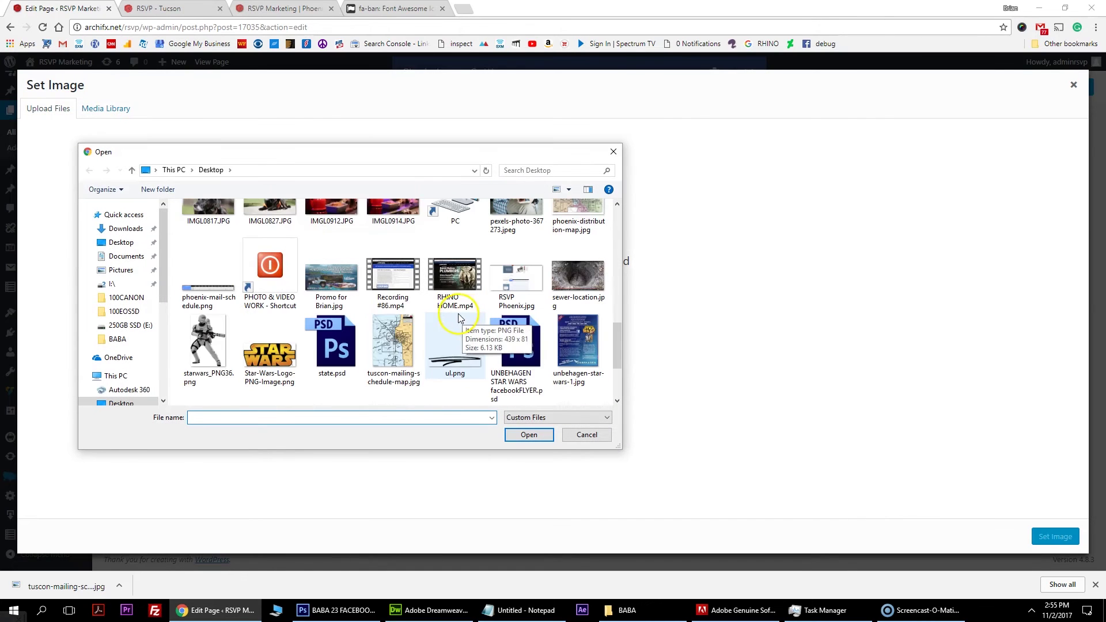
pyautogui.doubleClick(400, 339)
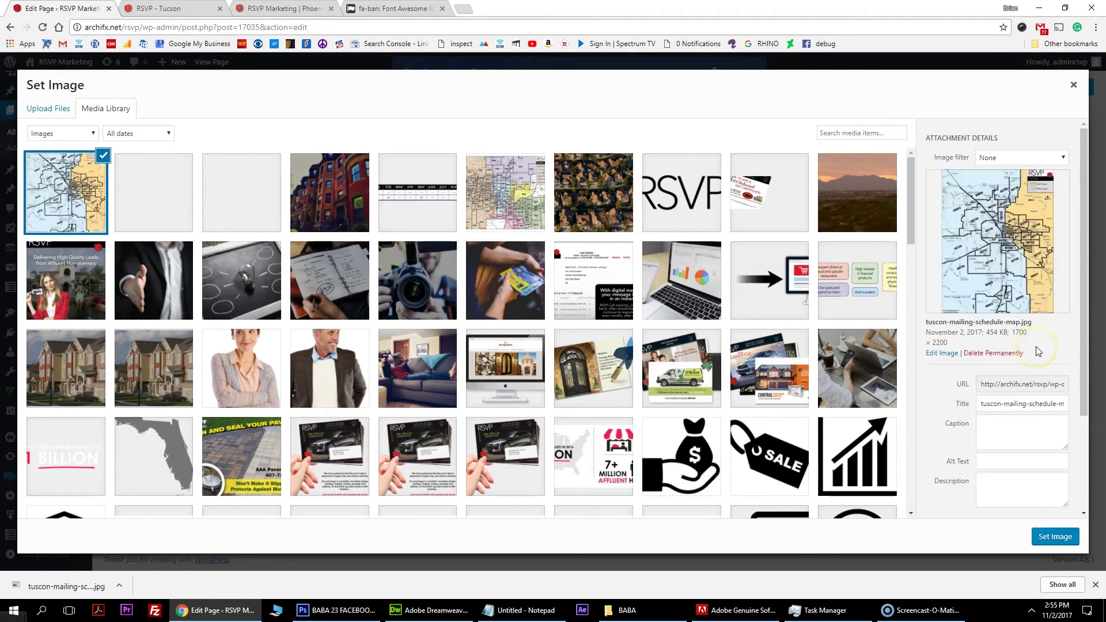
# Give the map the caption, alt text and description 'Tucson Mailing Schedule Map', insert it and save.
pyautogui.click(1003, 425)
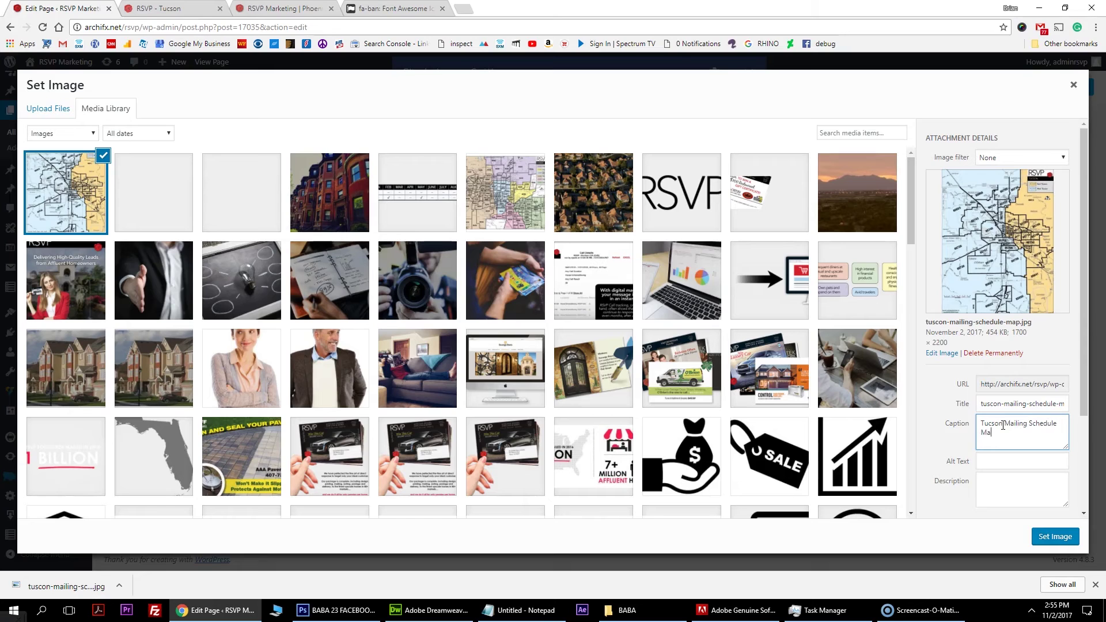
pyautogui.hotkey('ctrl', 'a')
pyautogui.hotkey('ctrl', 'c')
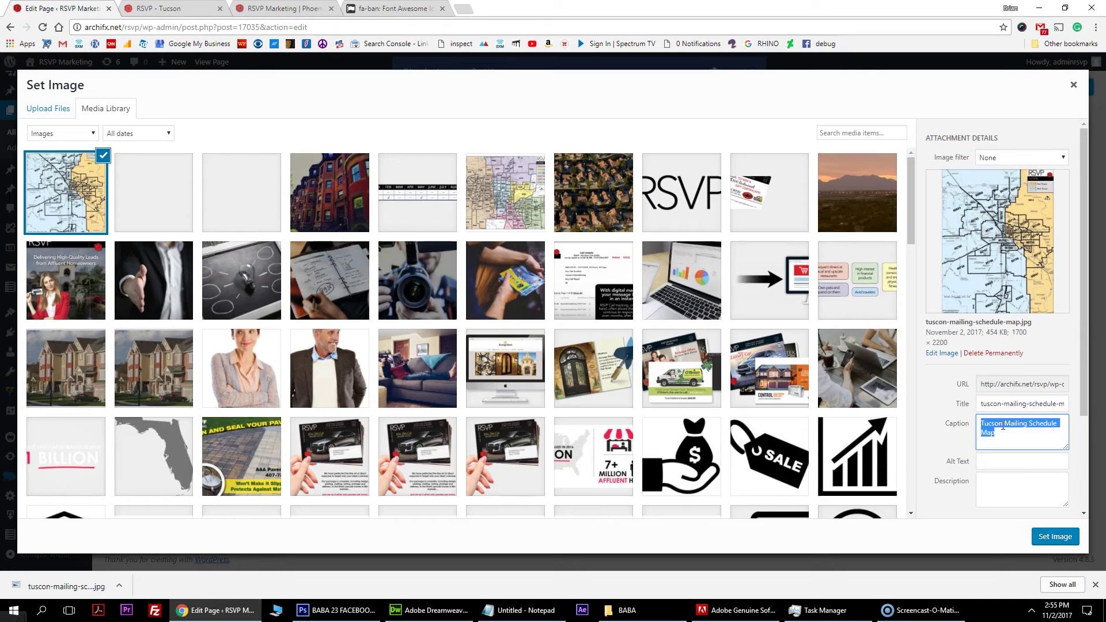
pyautogui.press('Tab')
pyautogui.press('Tab')
pyautogui.hotkey('ctrl', 'v')
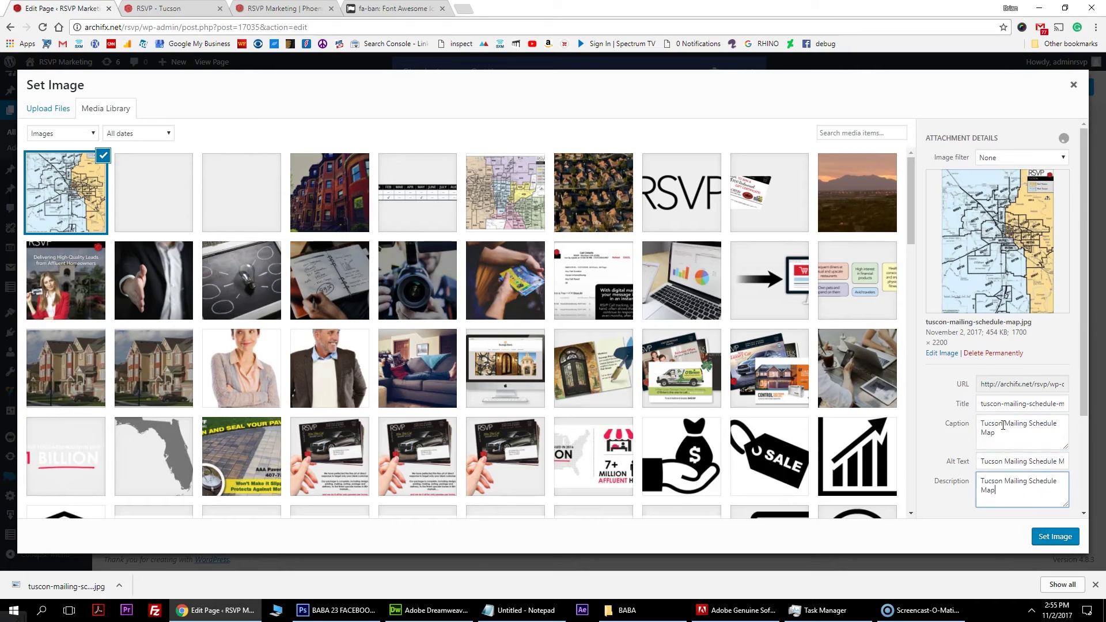
pyautogui.press('Tab')
pyautogui.hotkey('ctrl', 'v')
pyautogui.hotkey('ctrl', 'z')
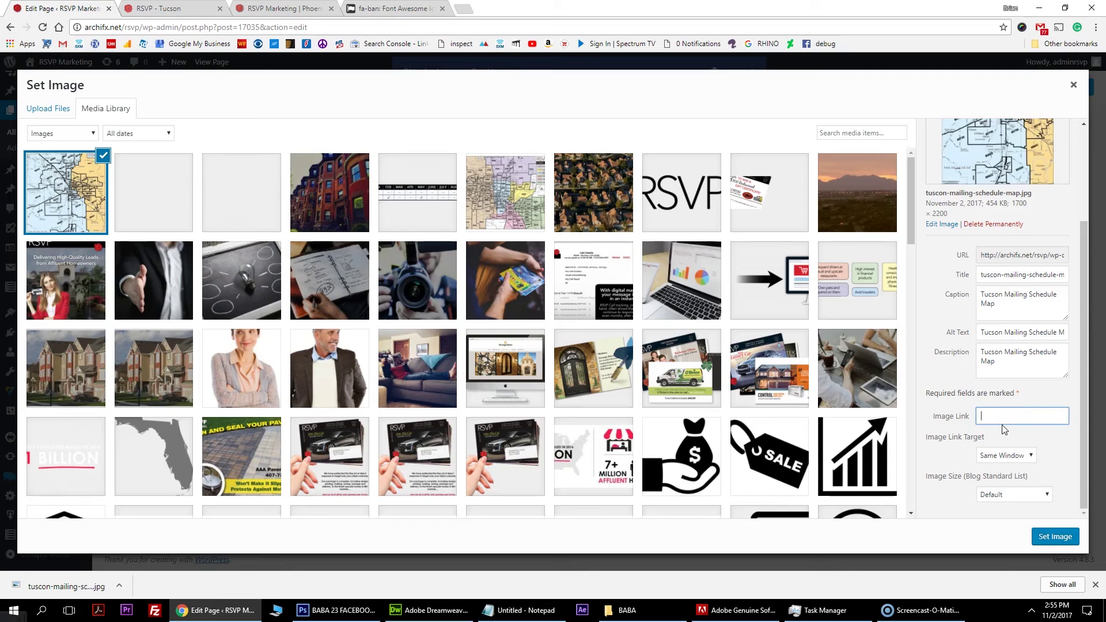
pyautogui.click(1028, 354)
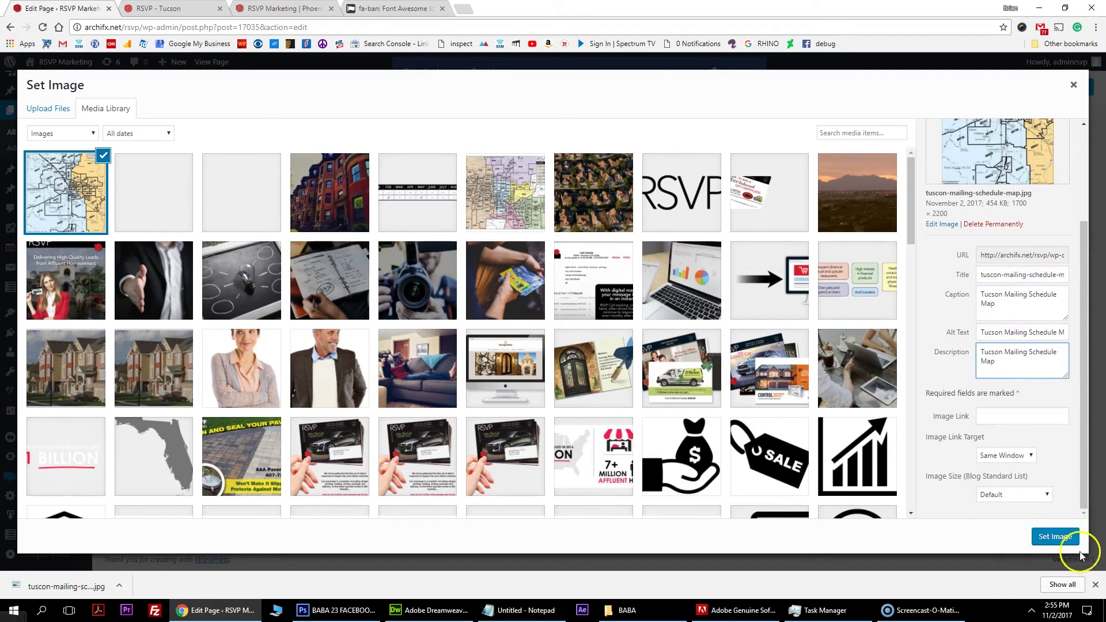
pyautogui.click(1055, 537)
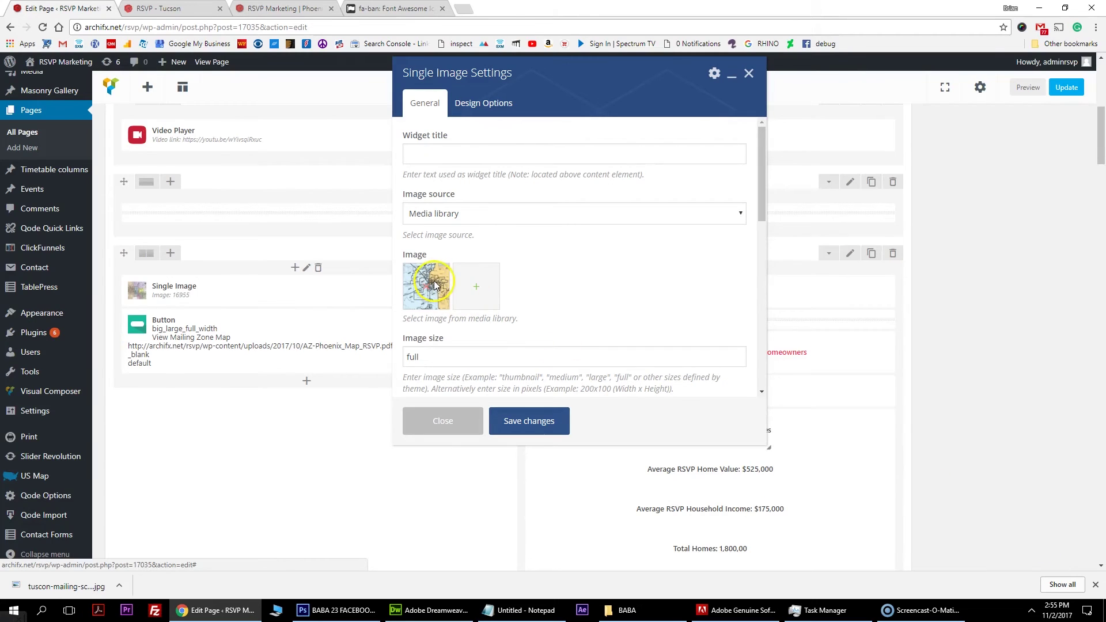
pyautogui.click(529, 420)
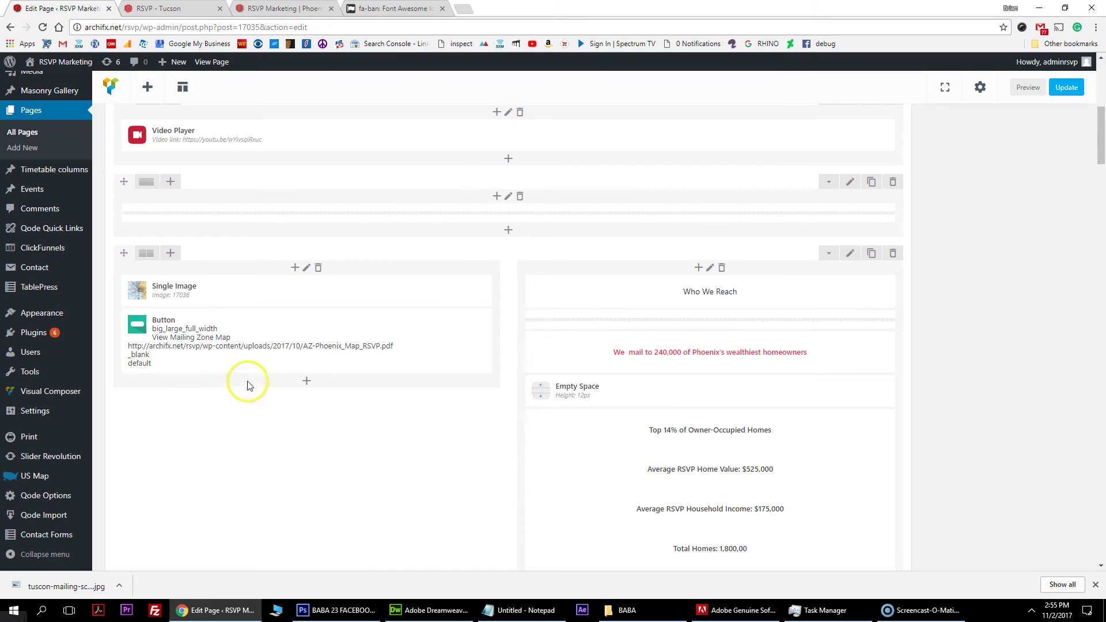
# Open the Tucson map PDF from the Tucson reference page.
pyautogui.click(277, 9)
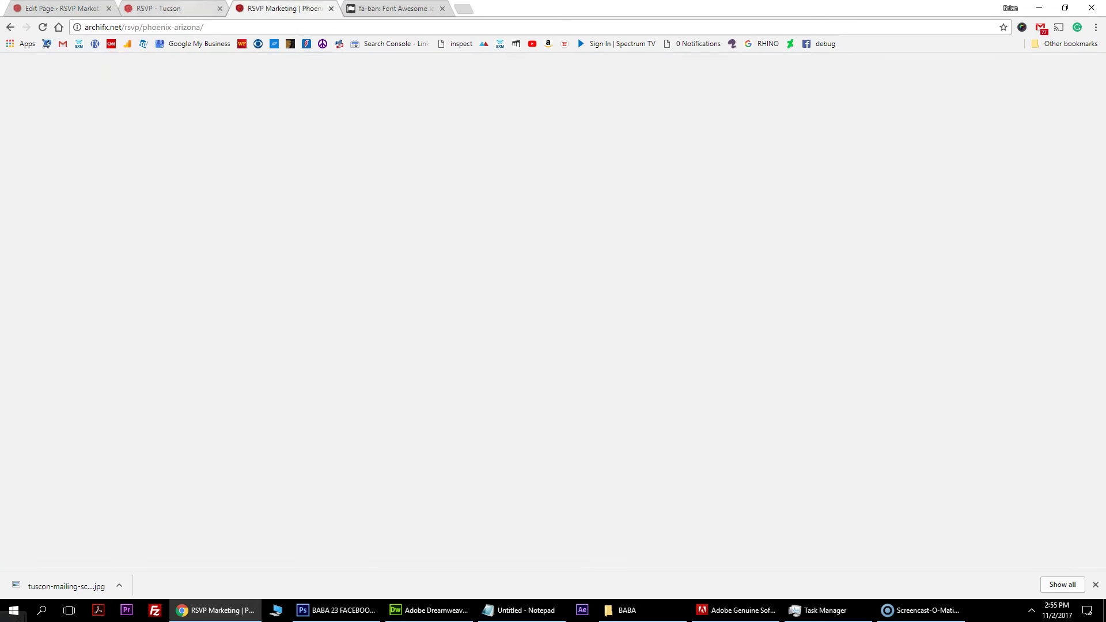
pyautogui.click(163, 8)
pyautogui.click(420, 185)
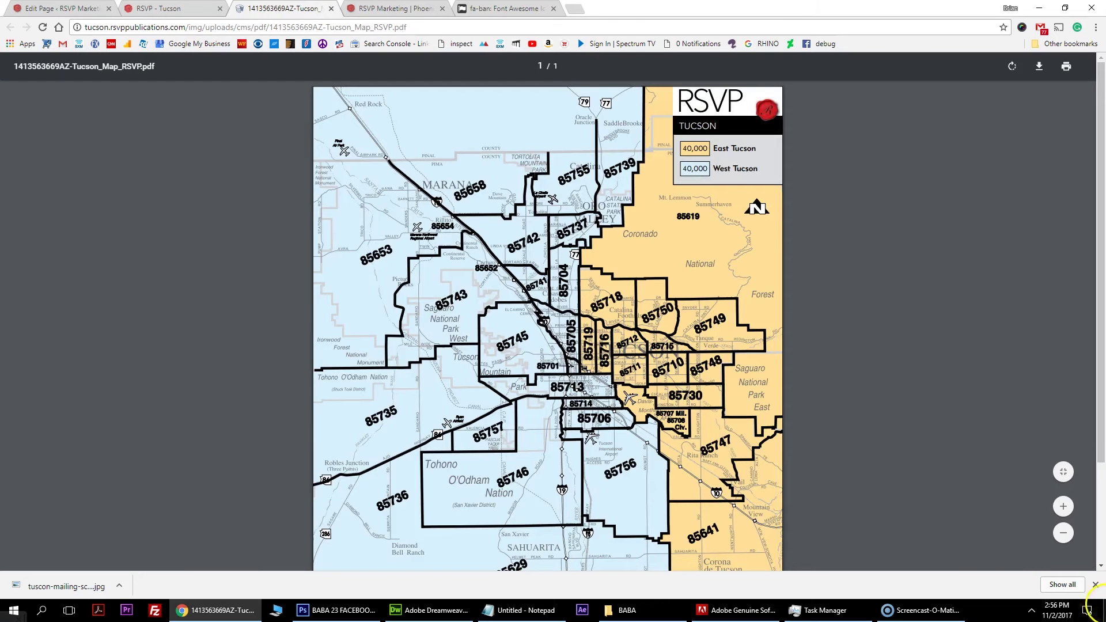
pyautogui.click(1096, 585)
# Download the PDF to the Desktop as Tucson_Map_RSVP.pdf, removing the numeric prefix.
pyautogui.click(1040, 66)
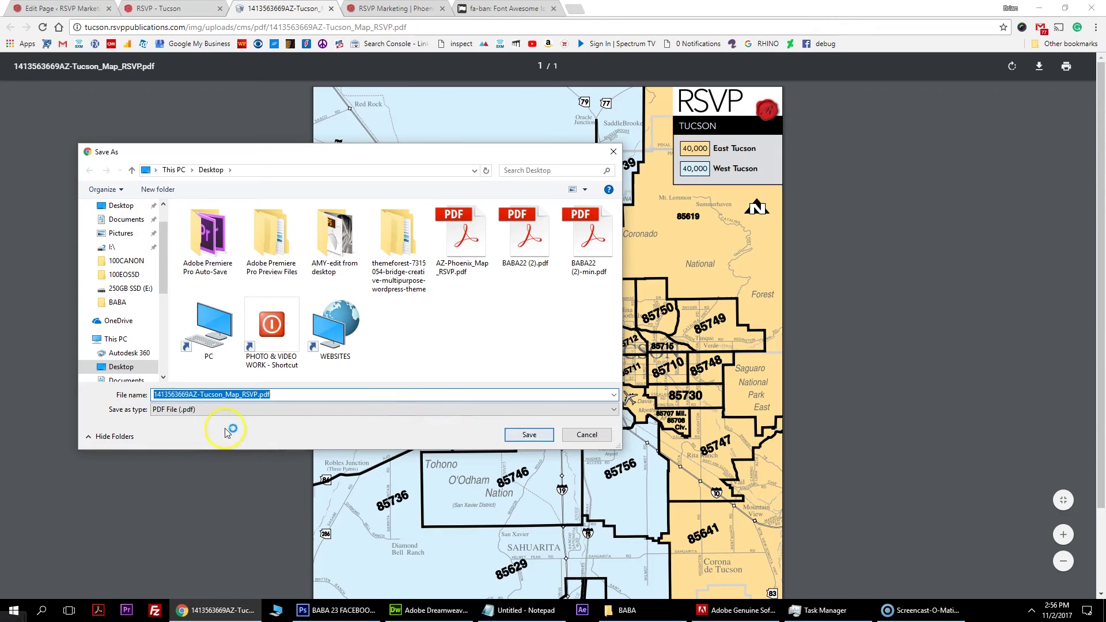
pyautogui.click(200, 394)
pyautogui.moveTo(200, 394); pyautogui.dragTo(153, 384)
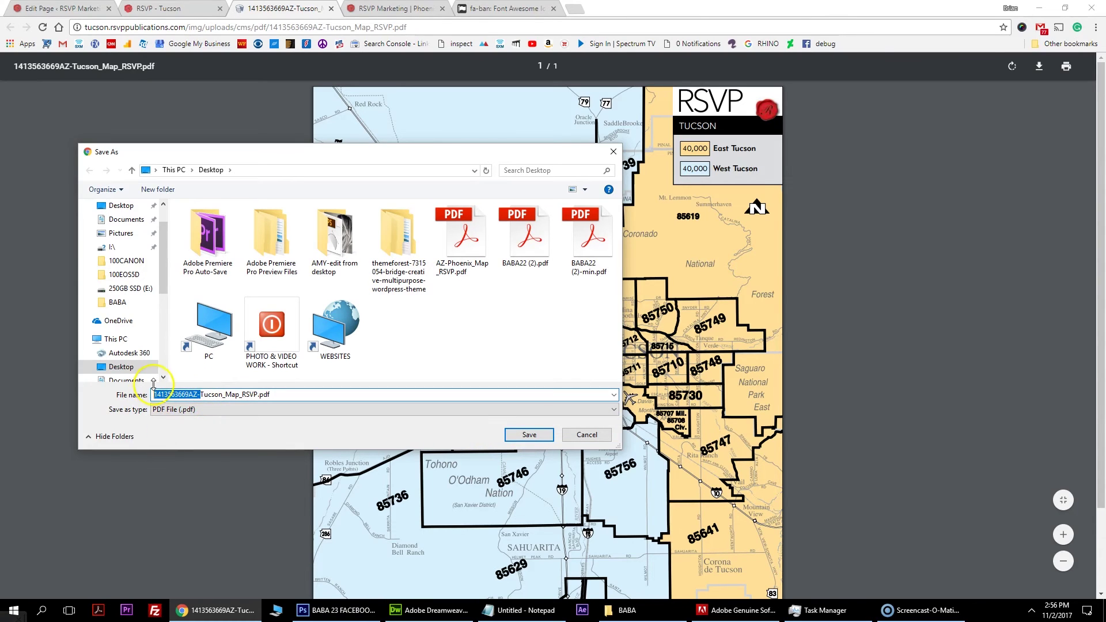
pyautogui.press('BackSpace')
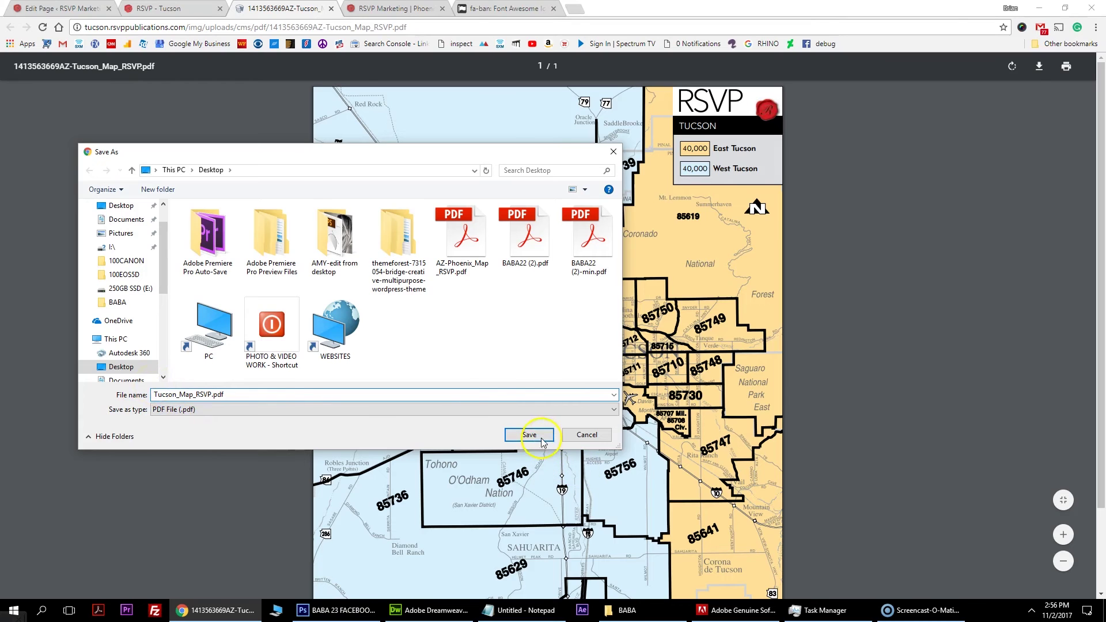
pyautogui.click(542, 438)
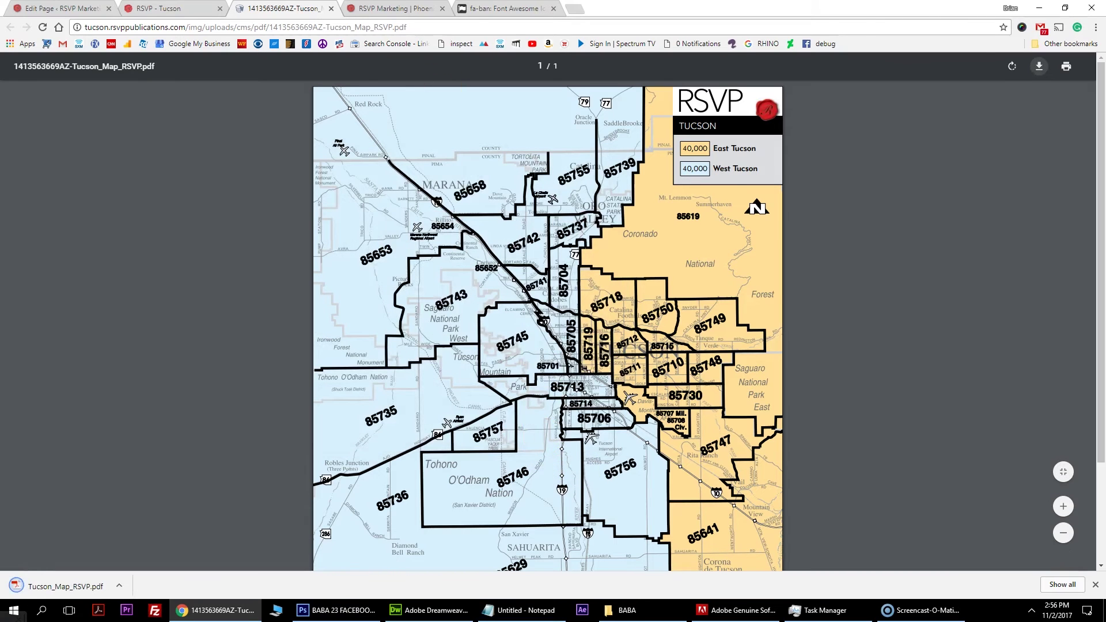
pyautogui.hotkey('ctrl', 'shift', 'Tab')
pyautogui.hotkey('ctrl', 'shift', 'Tab')
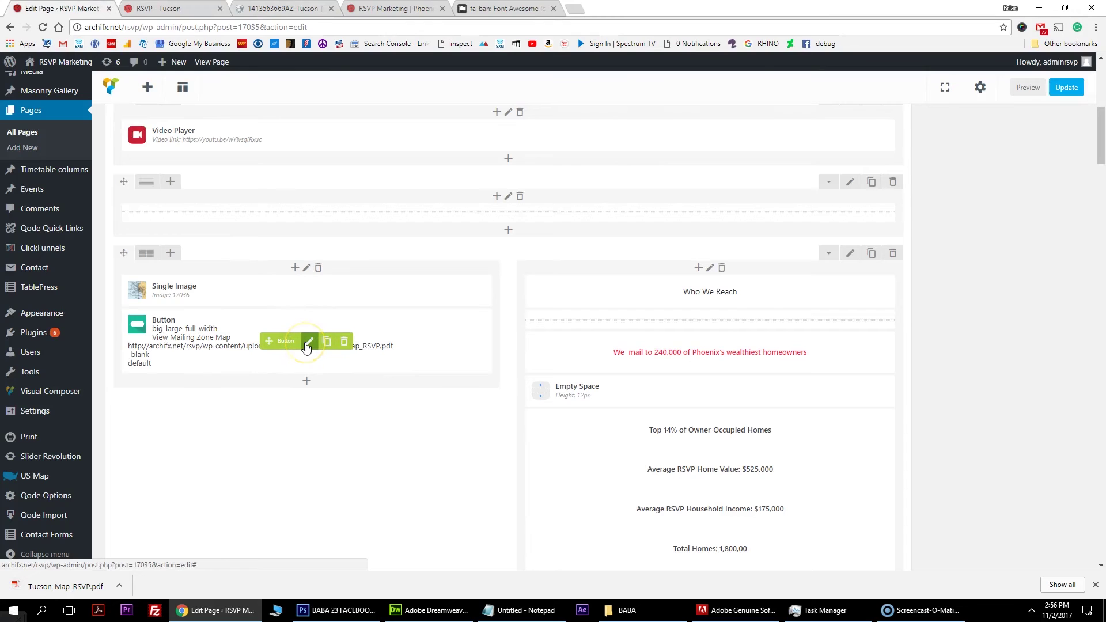
# Review the mailing zone button's settings and close them without changes.
pyautogui.click(308, 343)
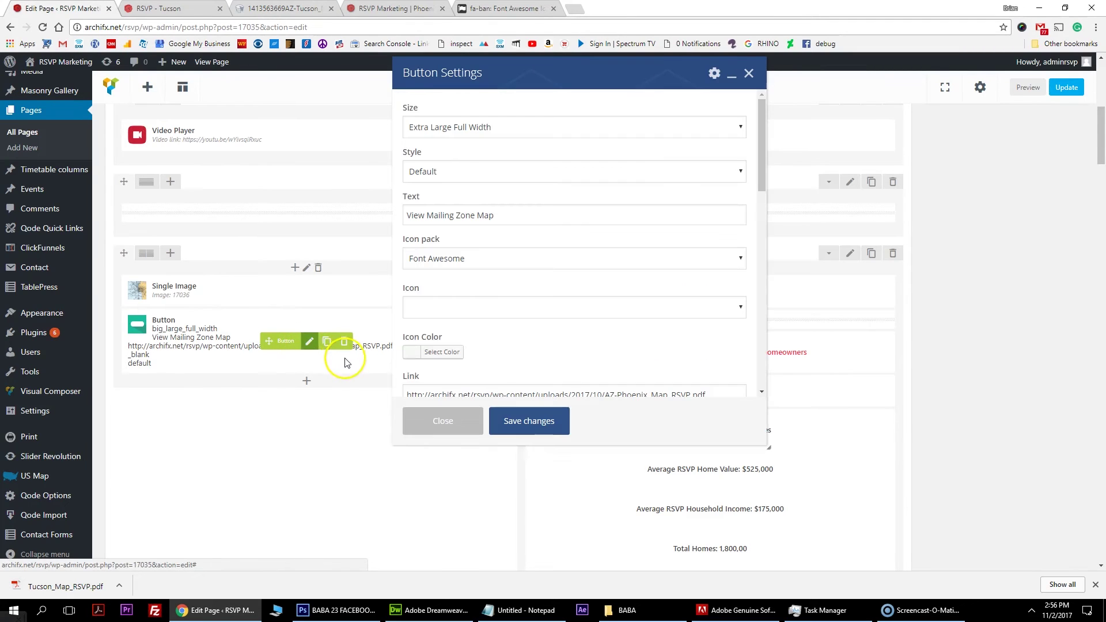
pyautogui.scroll(-1, 483, 240)
pyautogui.scroll(-1, 483, 240)
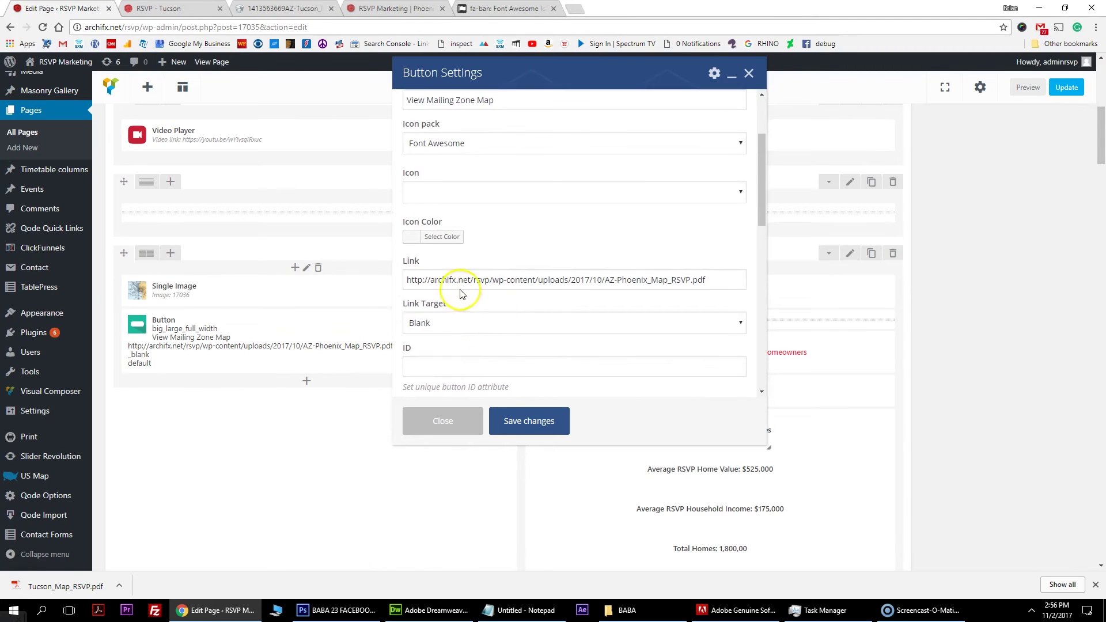
pyautogui.moveTo(411, 279); pyautogui.dragTo(698, 271)
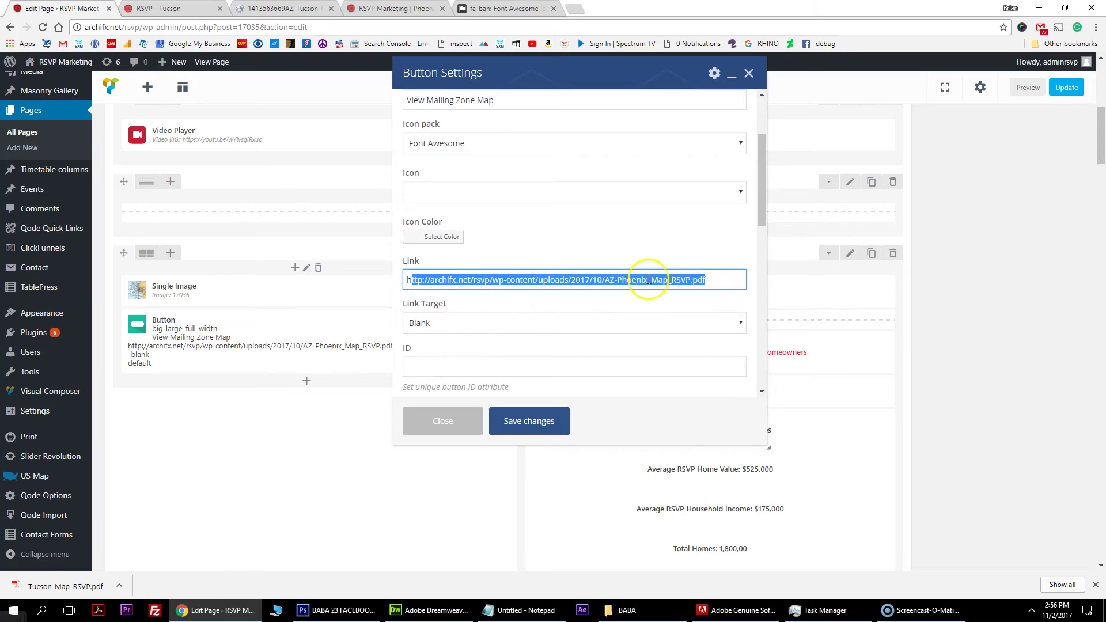
pyautogui.click(443, 420)
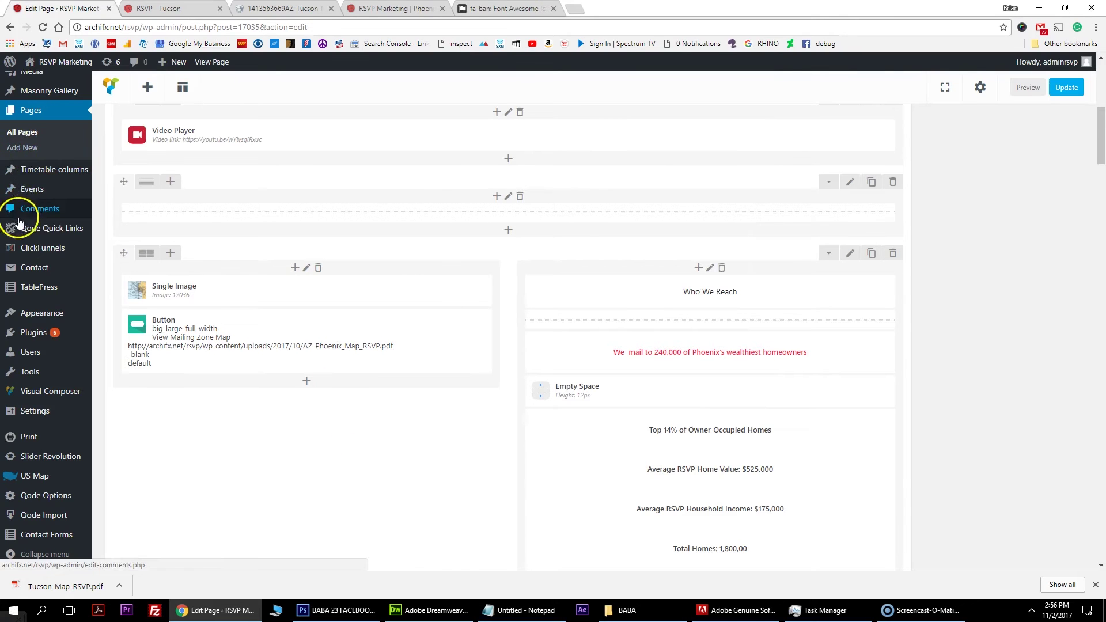
pyautogui.scroll(5, 17, 213)
# Upload Tucson_Map_RSVP.pdf to the Media Library, opened in a new tab.
pyautogui.moveTo(17, 210)
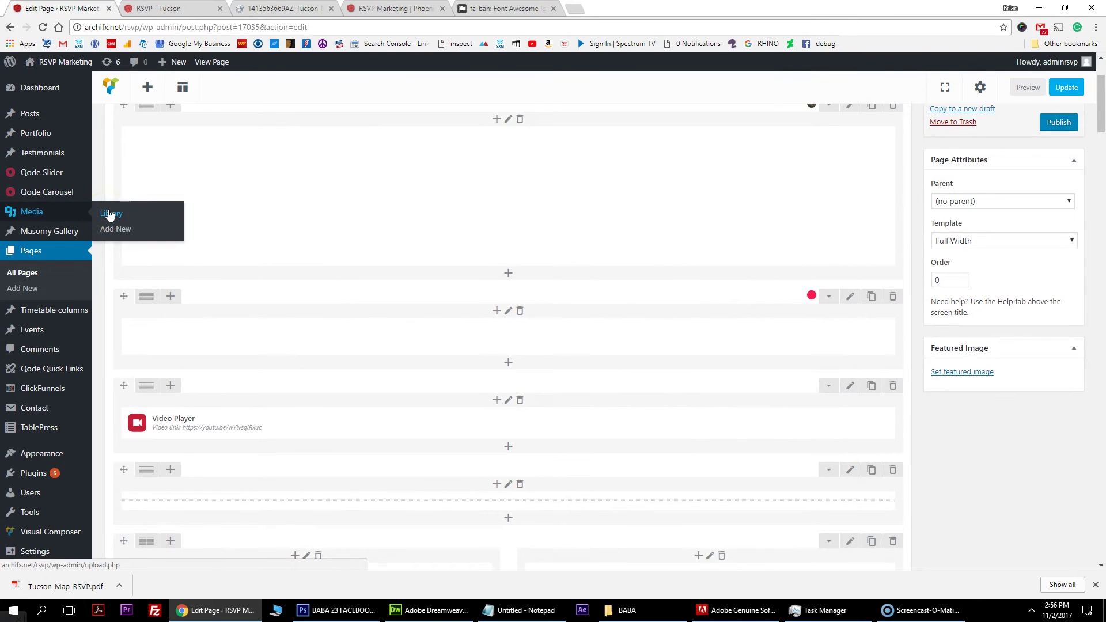
pyautogui.rightClick(110, 215)
pyautogui.click(135, 219)
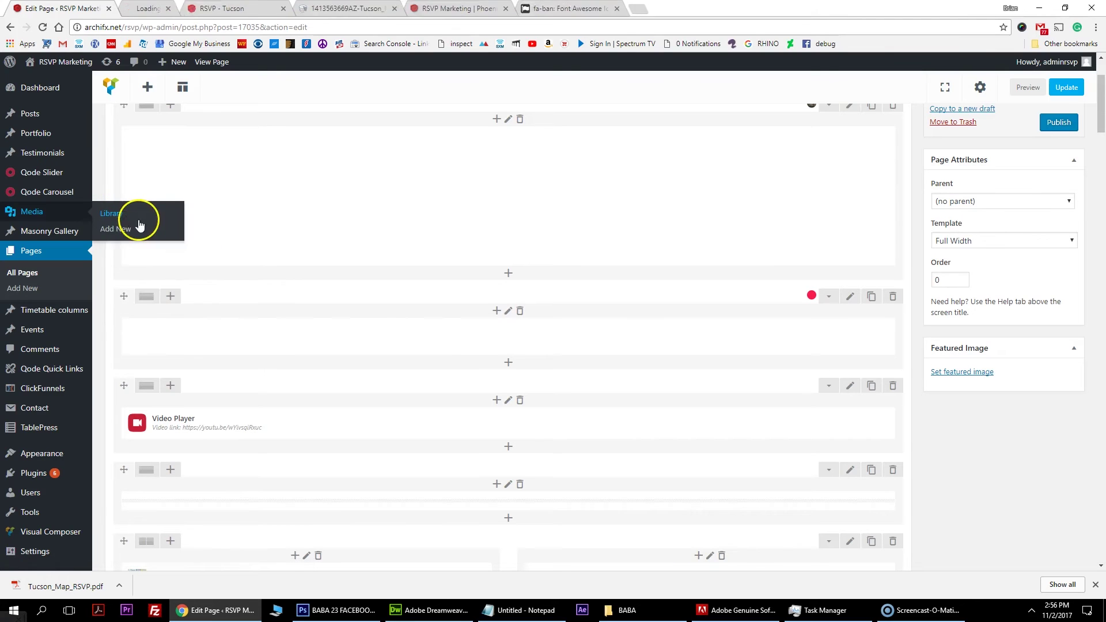
pyautogui.click(197, 8)
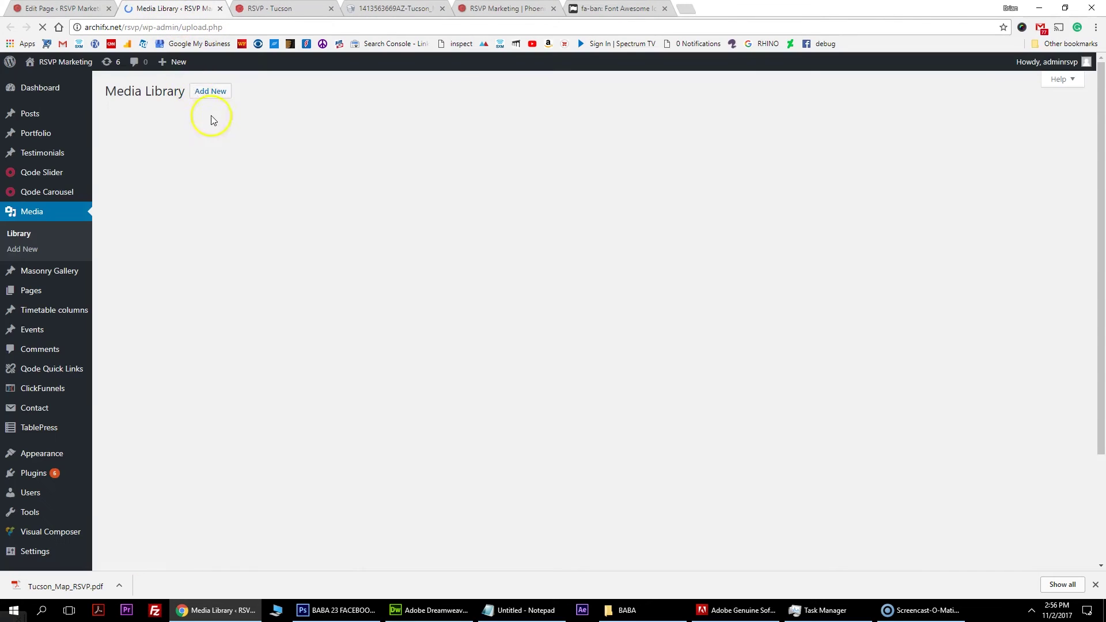
pyautogui.click(212, 91)
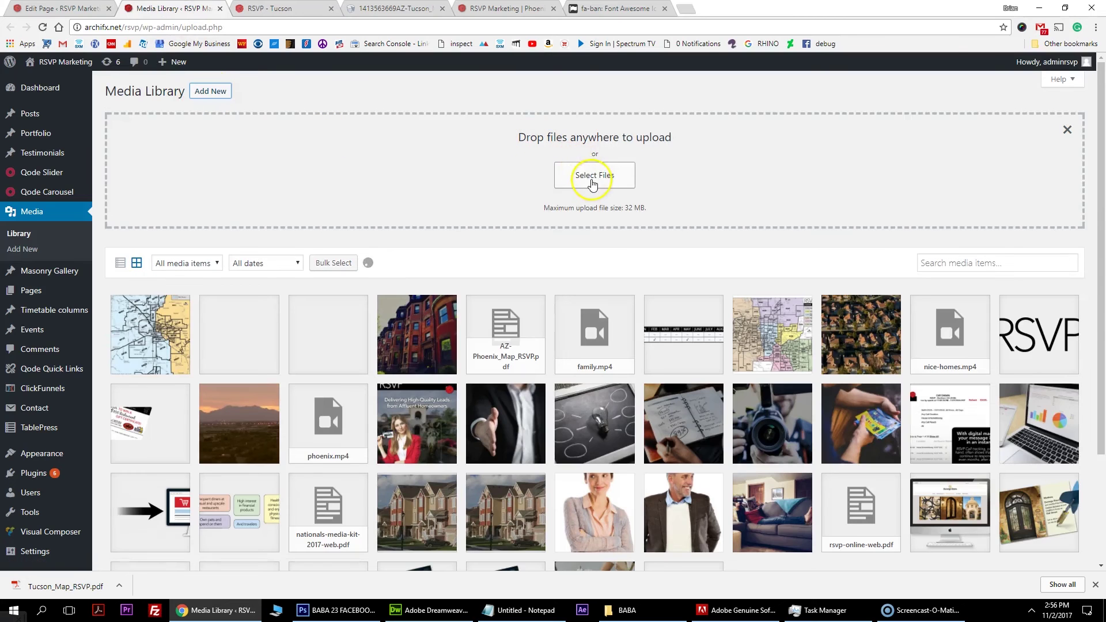
pyautogui.click(590, 175)
pyautogui.scroll(-10, 509, 337)
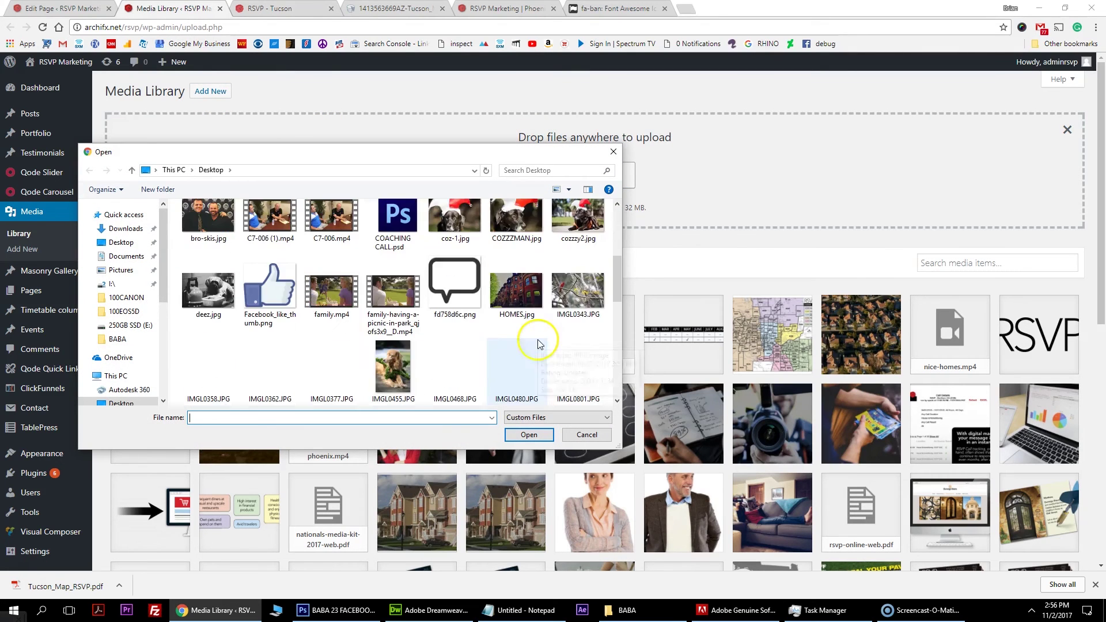
pyautogui.doubleClick(393, 266)
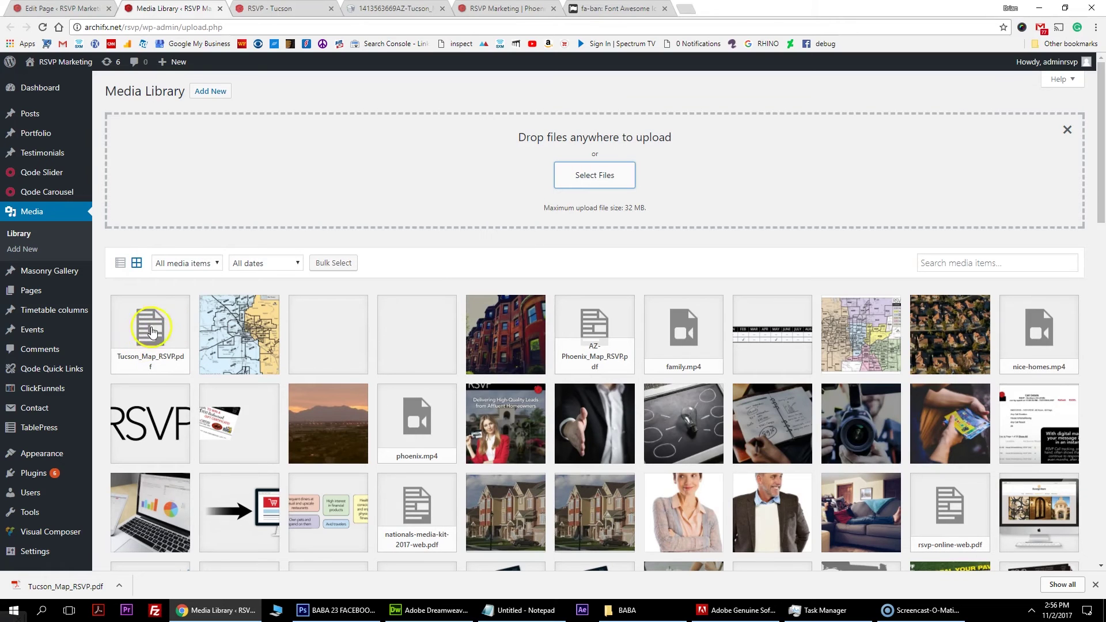
# Copy the uploaded Tucson PDF's URL from its Attachment Details.
pyautogui.click(151, 332)
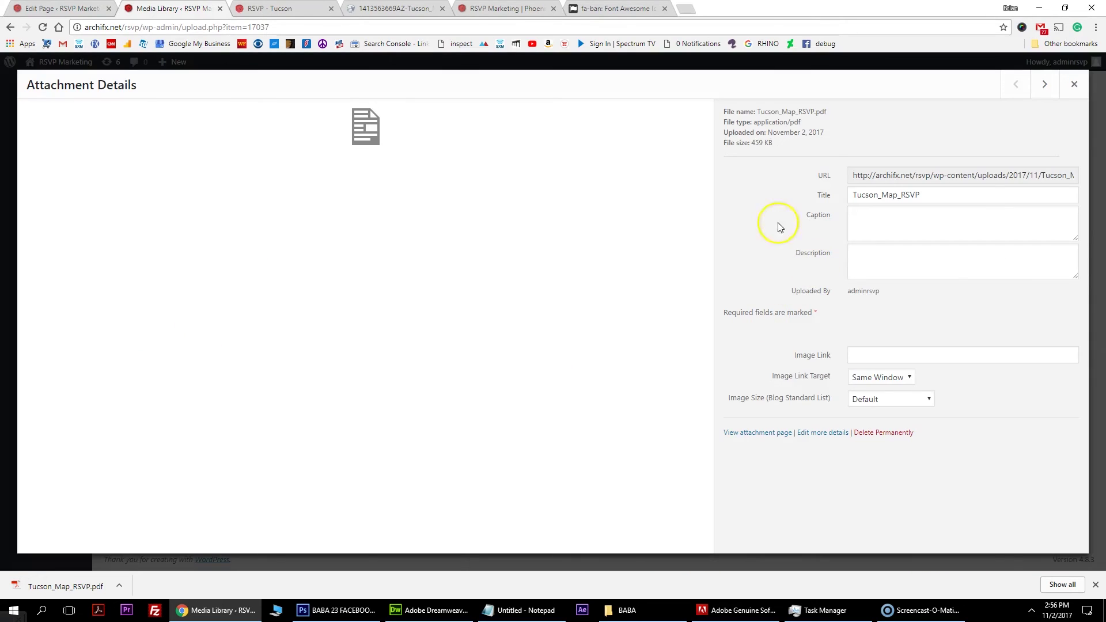
pyautogui.click(851, 179)
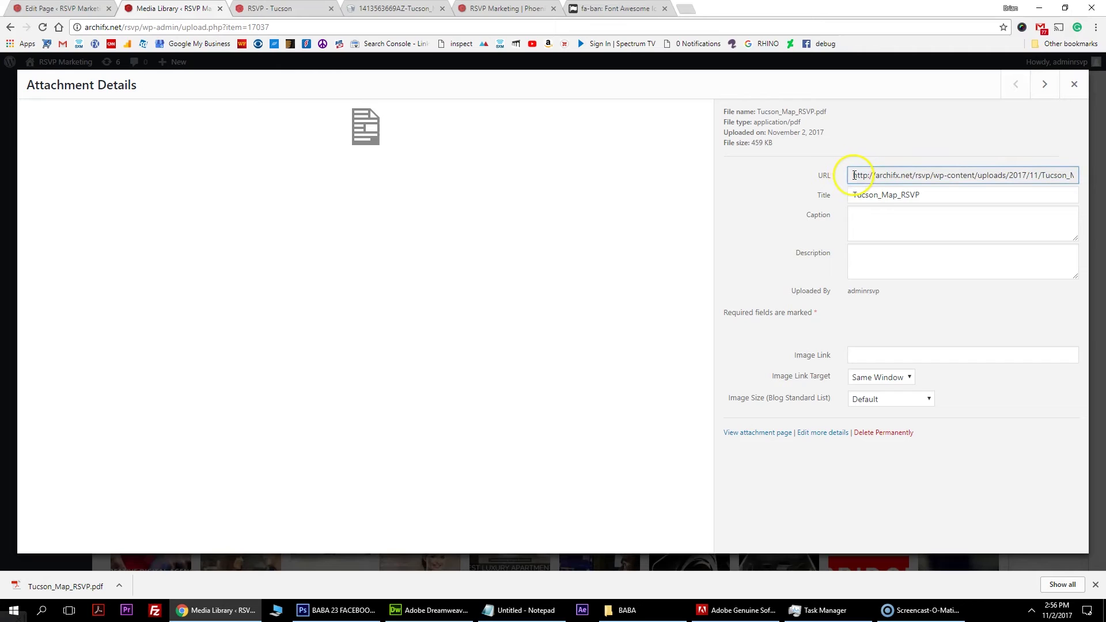
pyautogui.moveTo(876, 175); pyautogui.dragTo(1102, 176)
pyautogui.hotkey('ctrl', 'c')
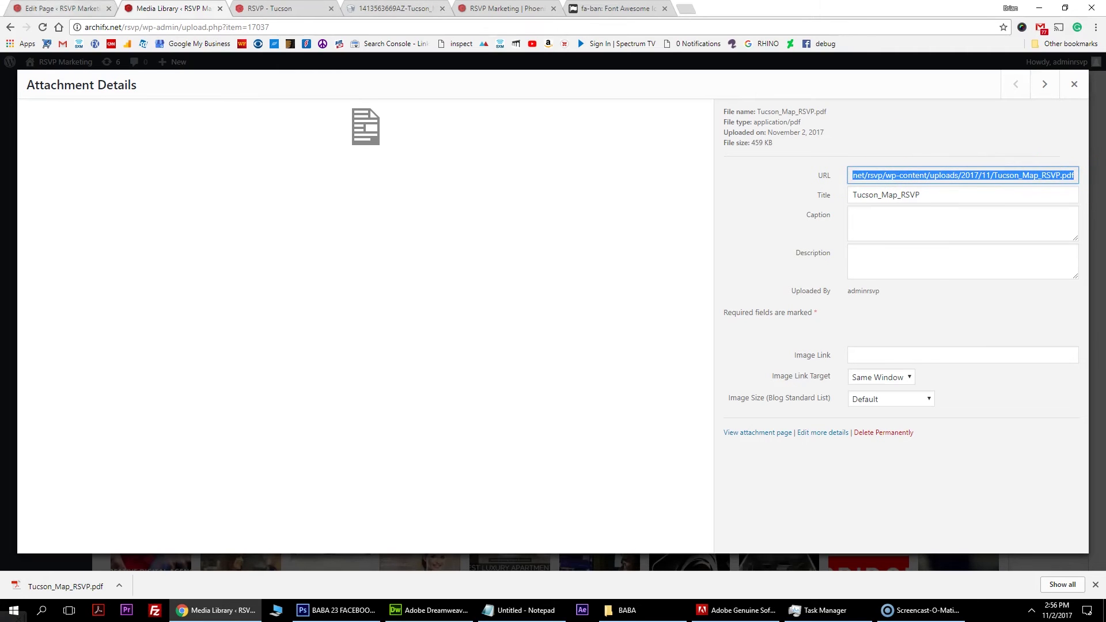
pyautogui.click(60, 8)
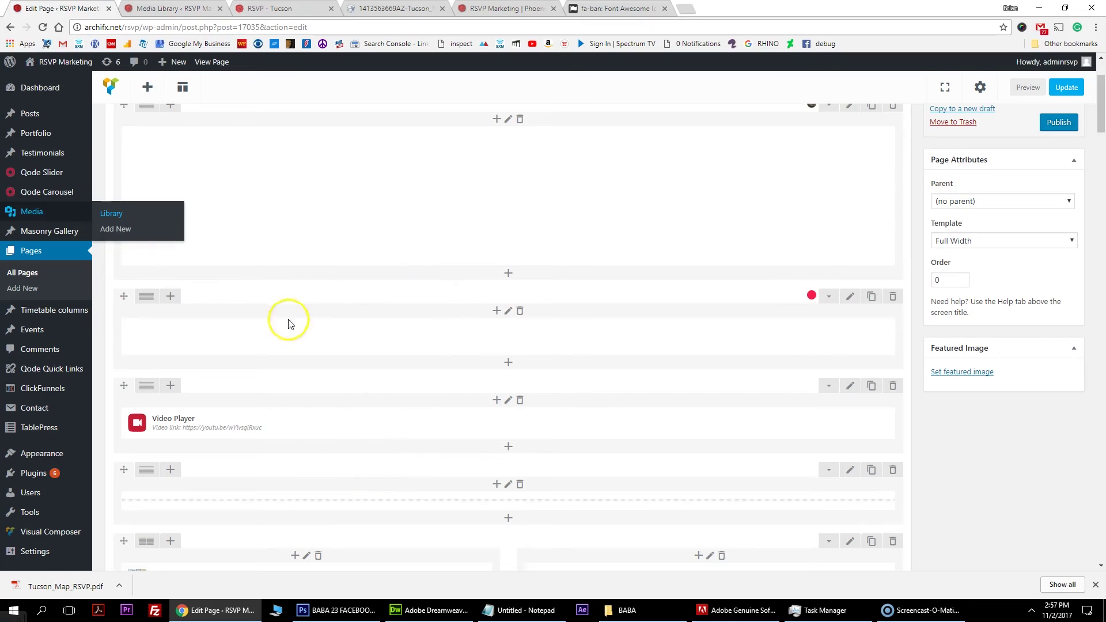
# Replace the map button's Phoenix link with the copied Tucson_Map_RSVP.pdf URL and save.
pyautogui.scroll(-2, 374, 461)
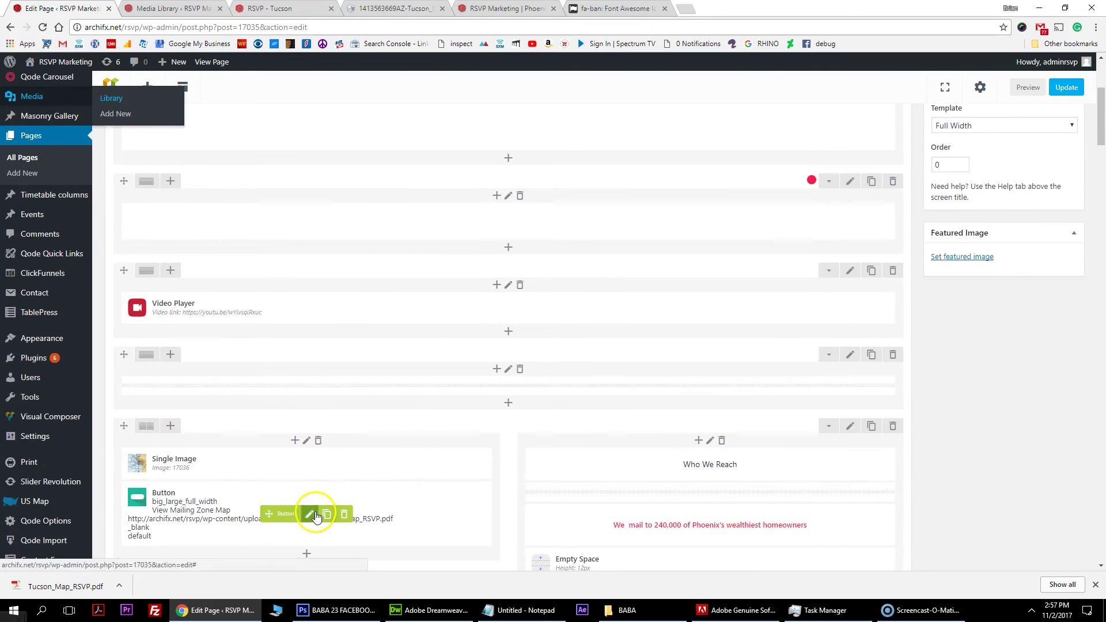
pyautogui.click(310, 515)
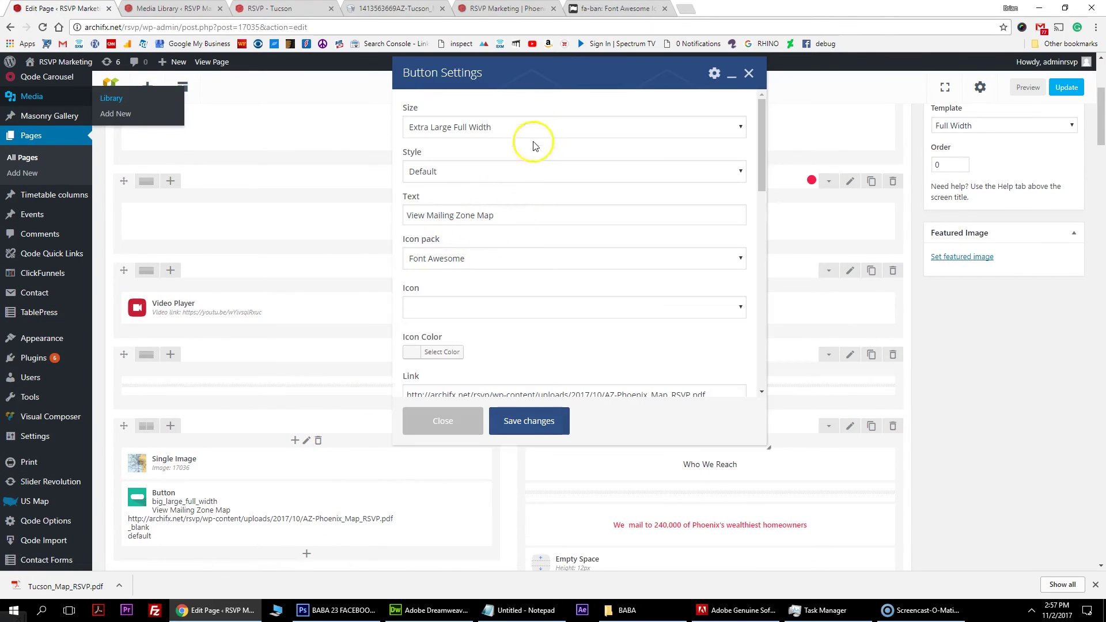
pyautogui.scroll(-2, 483, 267)
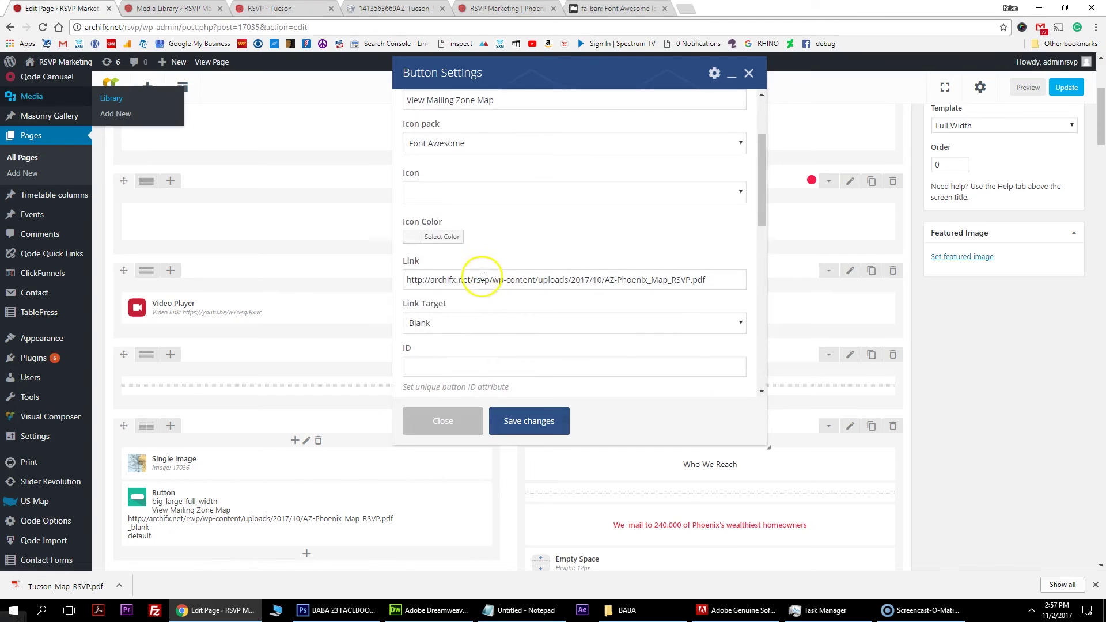
pyautogui.click(476, 279)
pyautogui.hotkey('ctrl', 'a')
pyautogui.hotkey('ctrl', 'v')
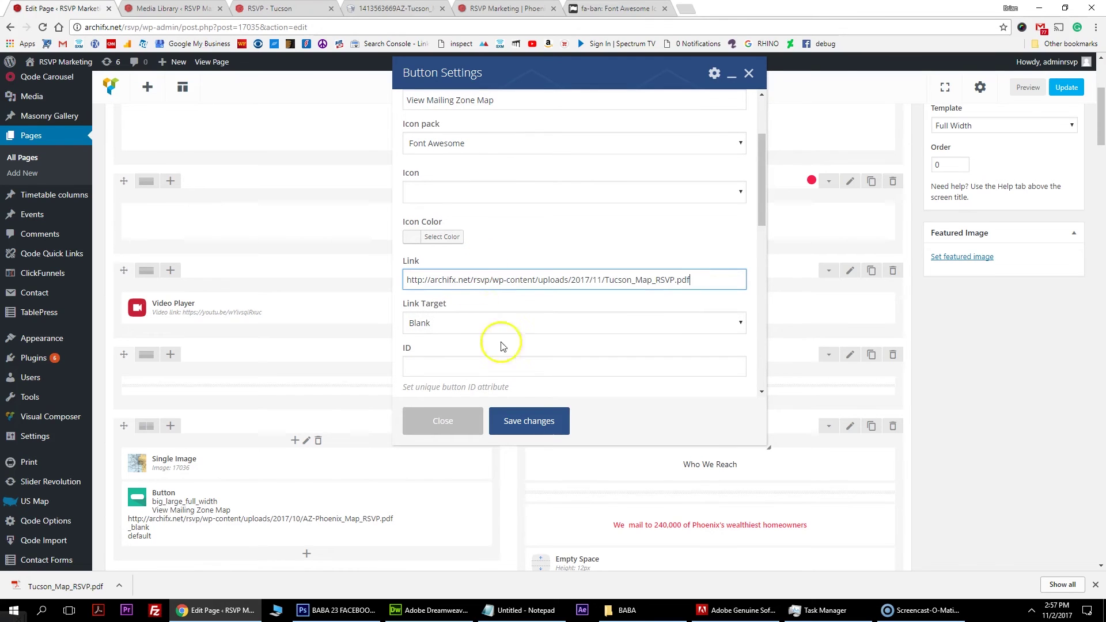
pyautogui.click(536, 418)
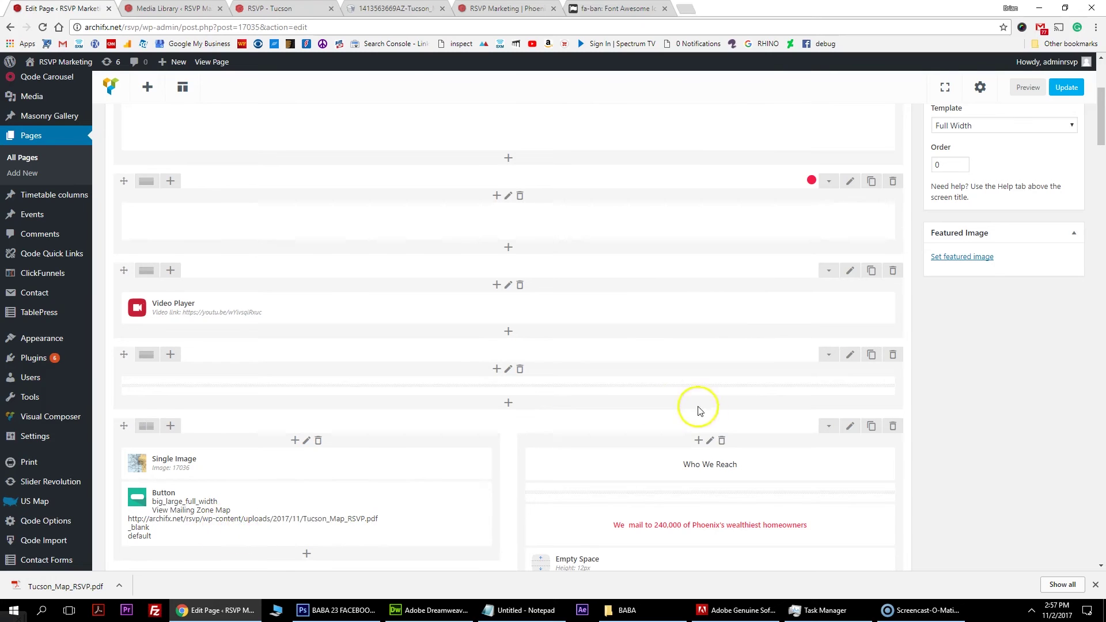
pyautogui.scroll(-4, 703, 403)
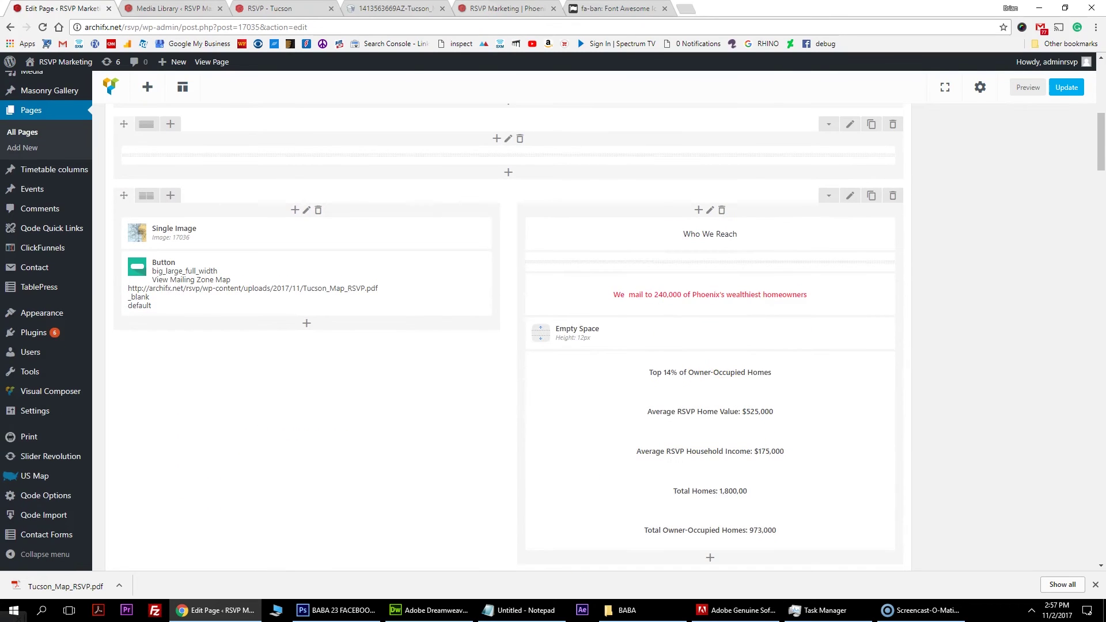
pyautogui.hotkey('ctrl', '5')
pyautogui.hotkey('ctrl', '3')
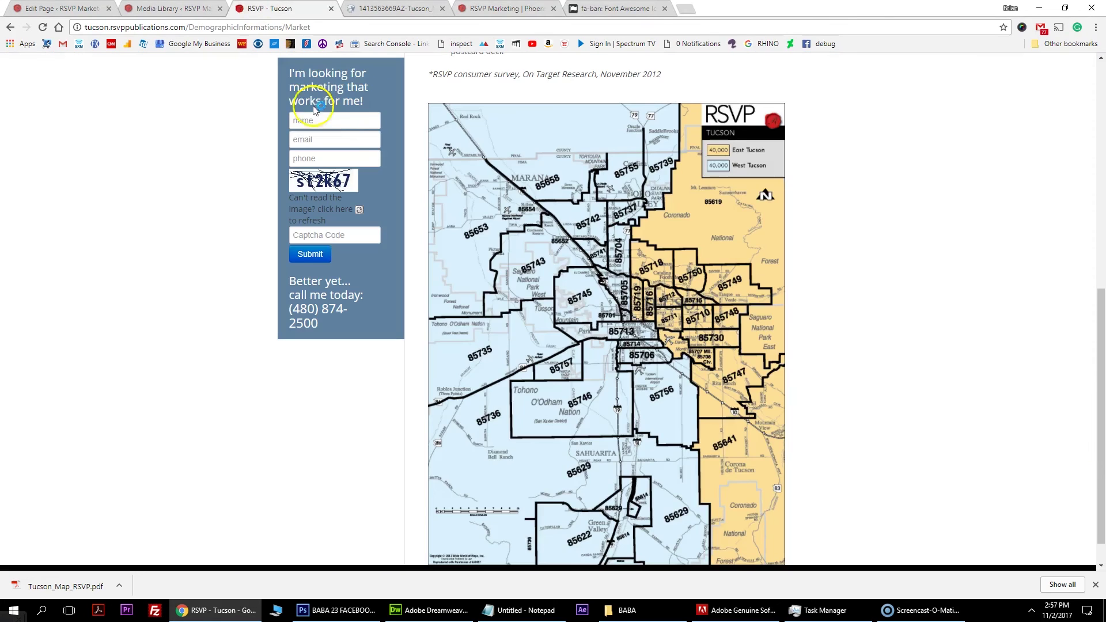
pyautogui.scroll(7, 556, 292)
pyautogui.scroll(-2, 530, 345)
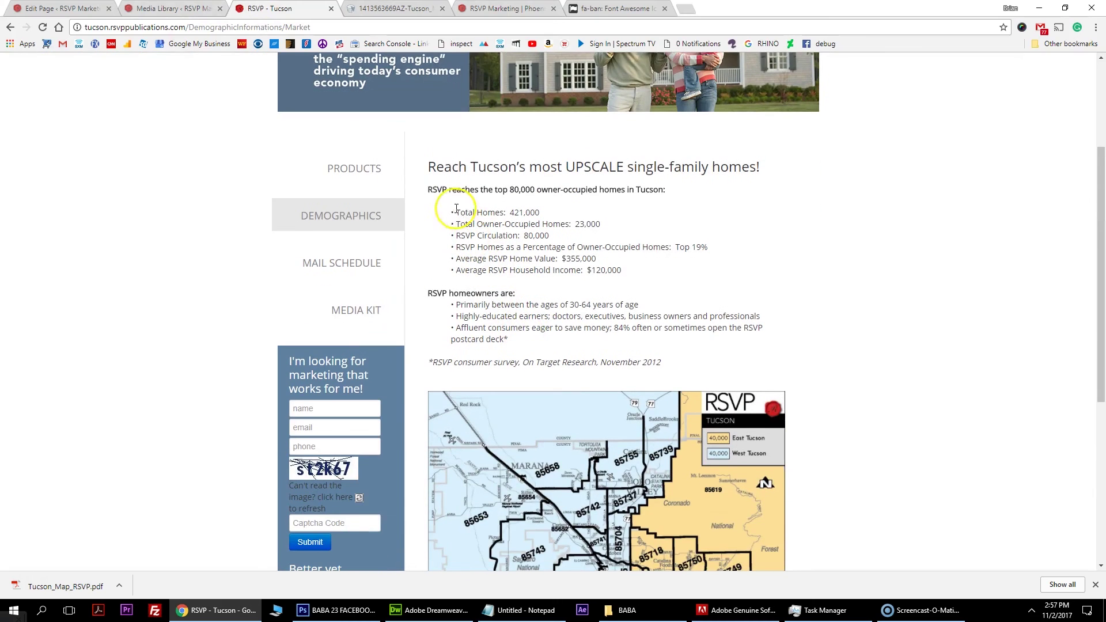
pyautogui.moveTo(437, 193); pyautogui.dragTo(541, 168)
pyautogui.click(493, 192)
pyautogui.moveTo(430, 190); pyautogui.dragTo(585, 323)
pyautogui.click(492, 242)
pyautogui.hotkey('ctrl', 'shift', 'Tab')
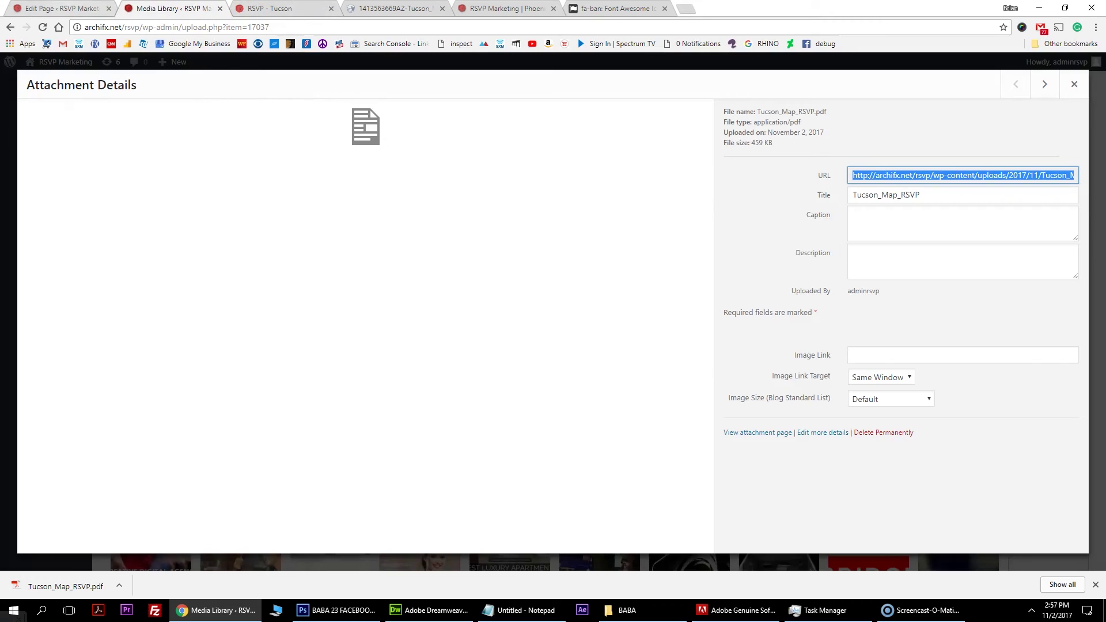
pyautogui.hotkey('ctrl', 'shift', 'Tab')
pyautogui.scroll(-2, 714, 328)
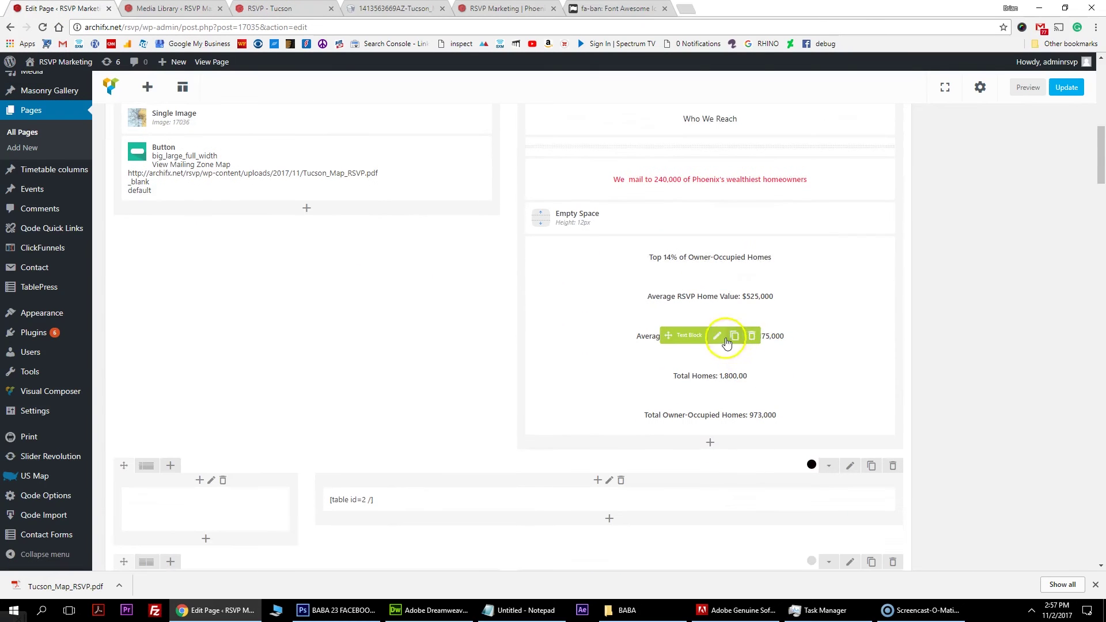
# Change the red heading's 240,000 to 250,000 and Phoenix to Tucson, then save.
pyautogui.click(716, 179)
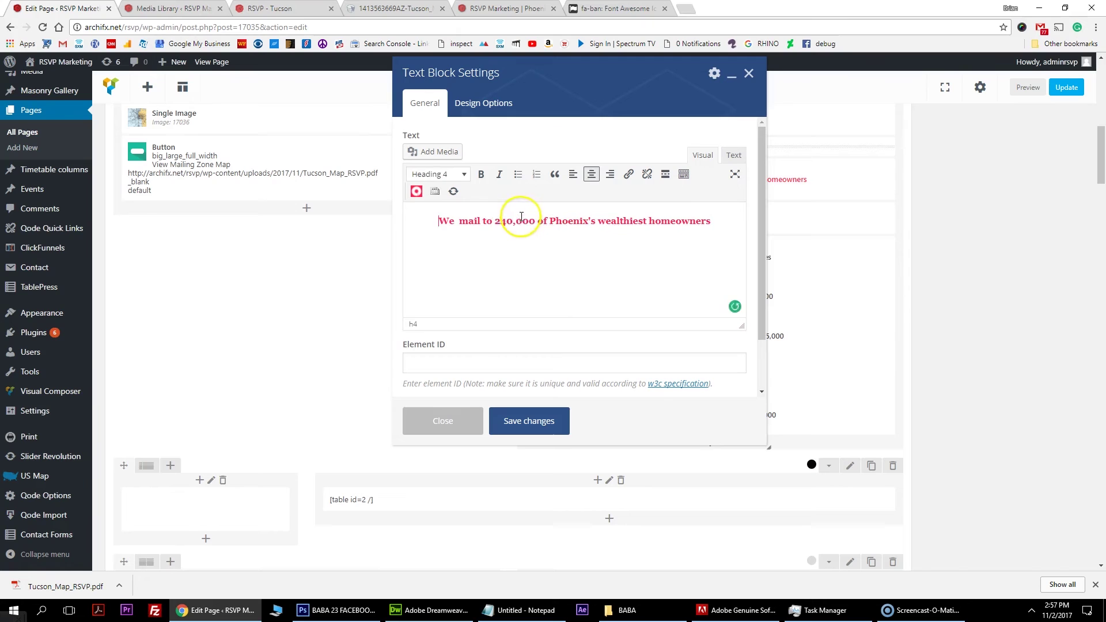
pyautogui.click(506, 223)
pyautogui.press('BackSpace')
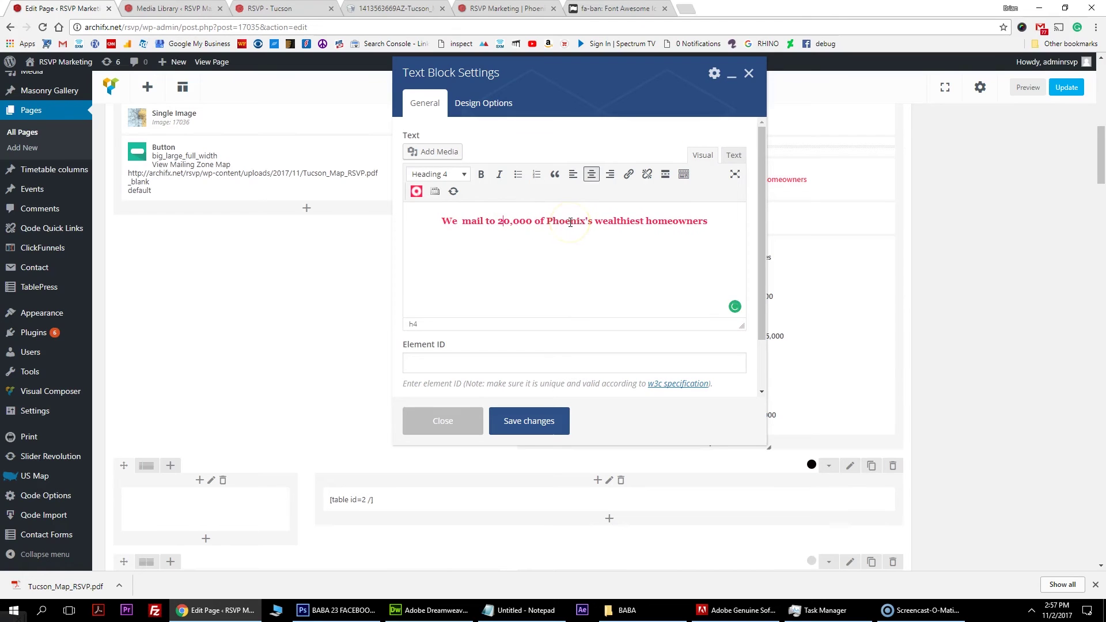
pyautogui.write('5')
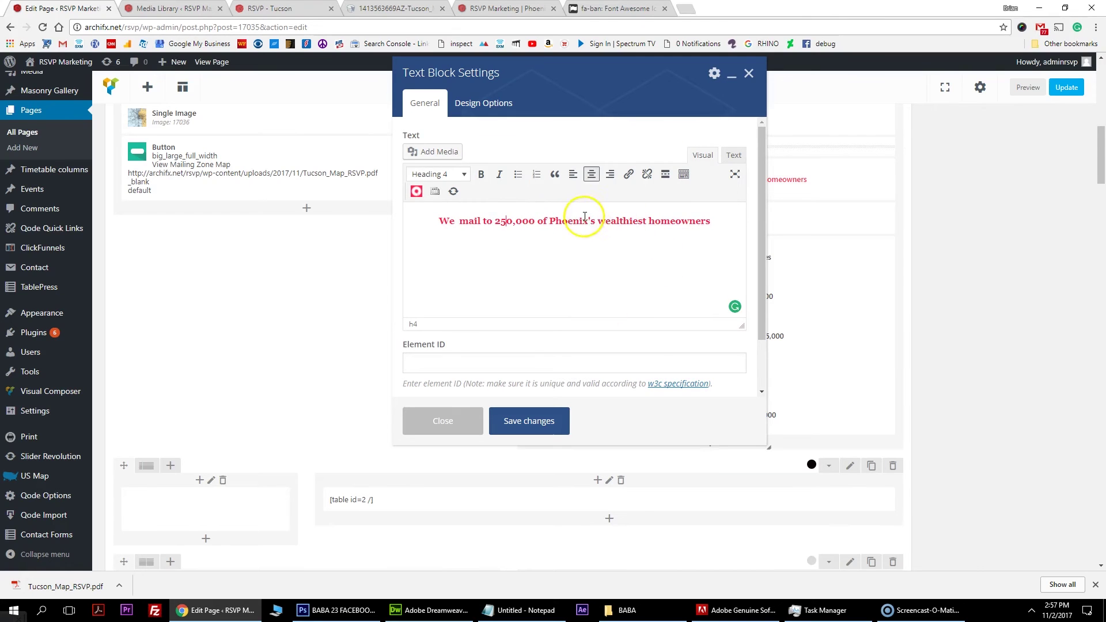
pyautogui.moveTo(589, 222); pyautogui.dragTo(550, 222)
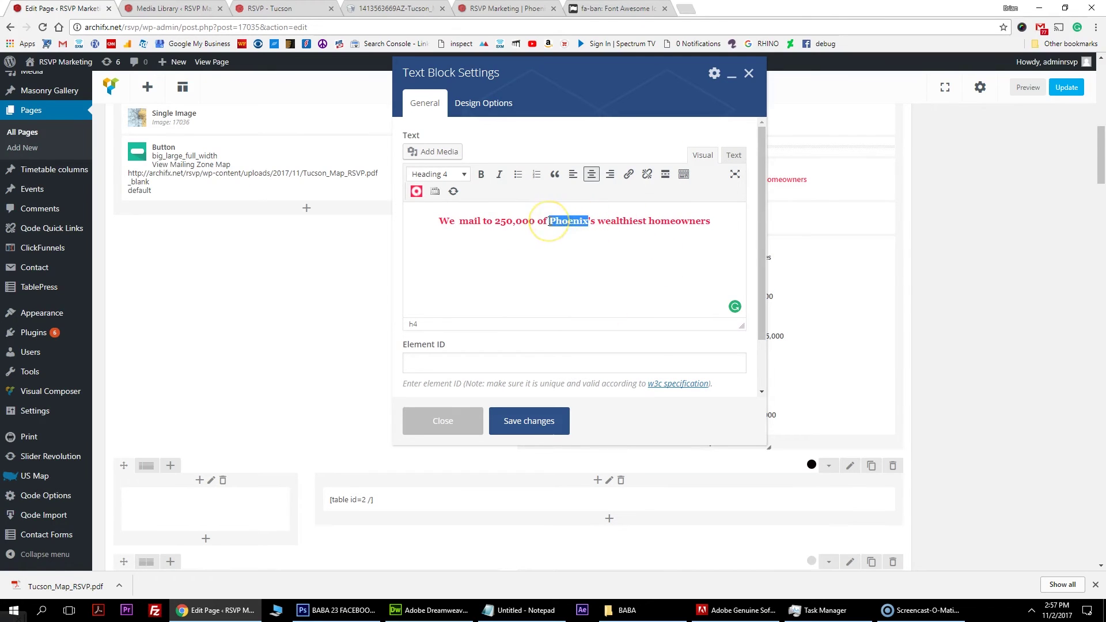
pyautogui.write('Tucson')
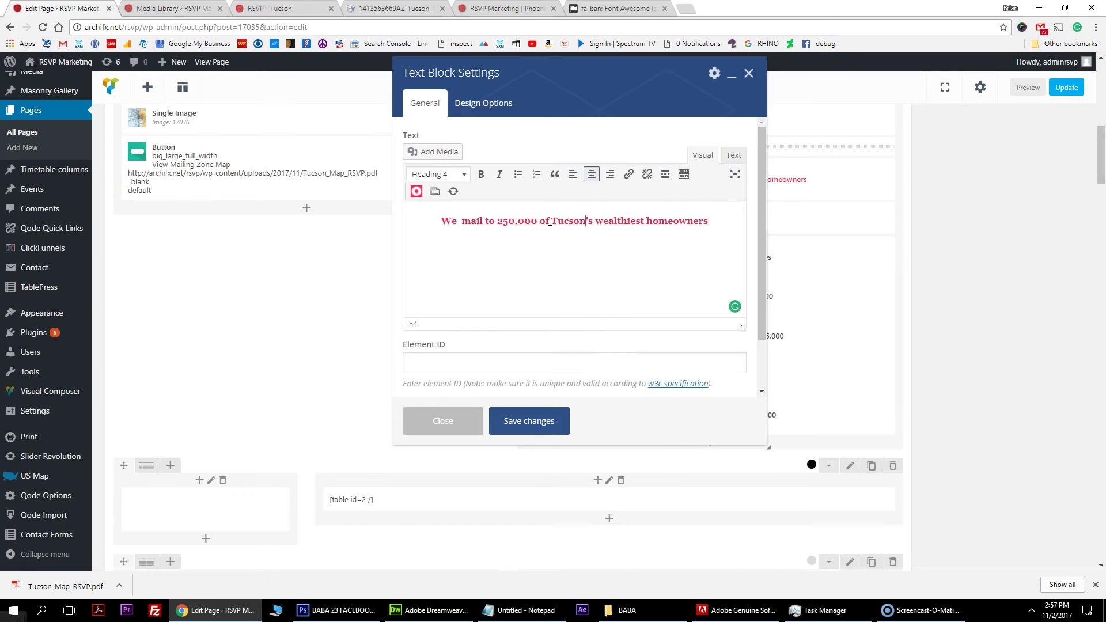
pyautogui.click(546, 425)
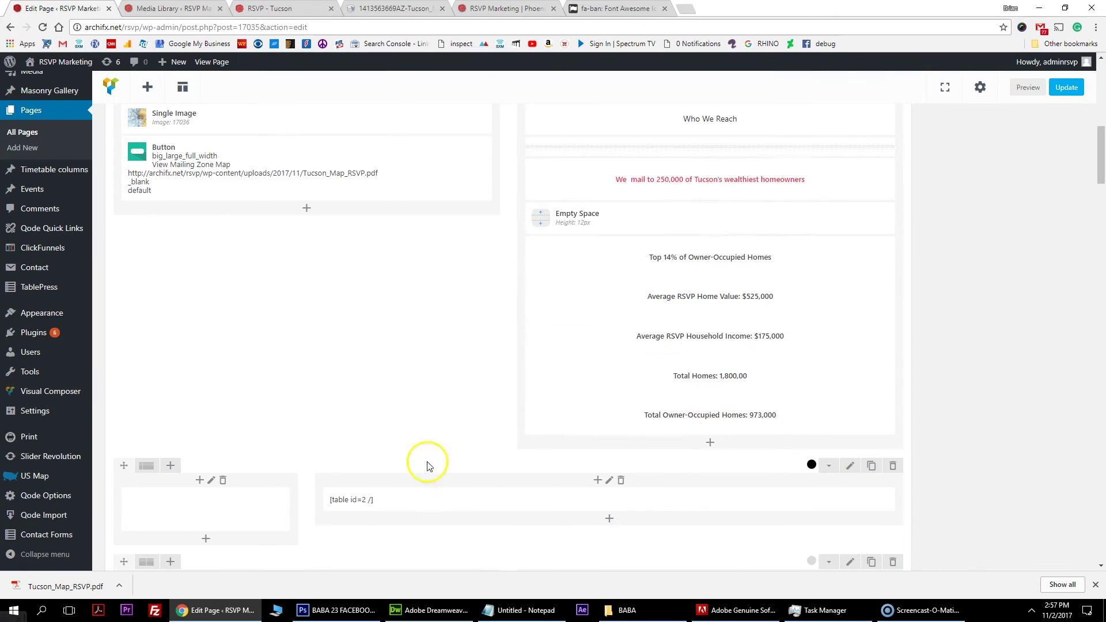
pyautogui.scroll(-3, 234, 365)
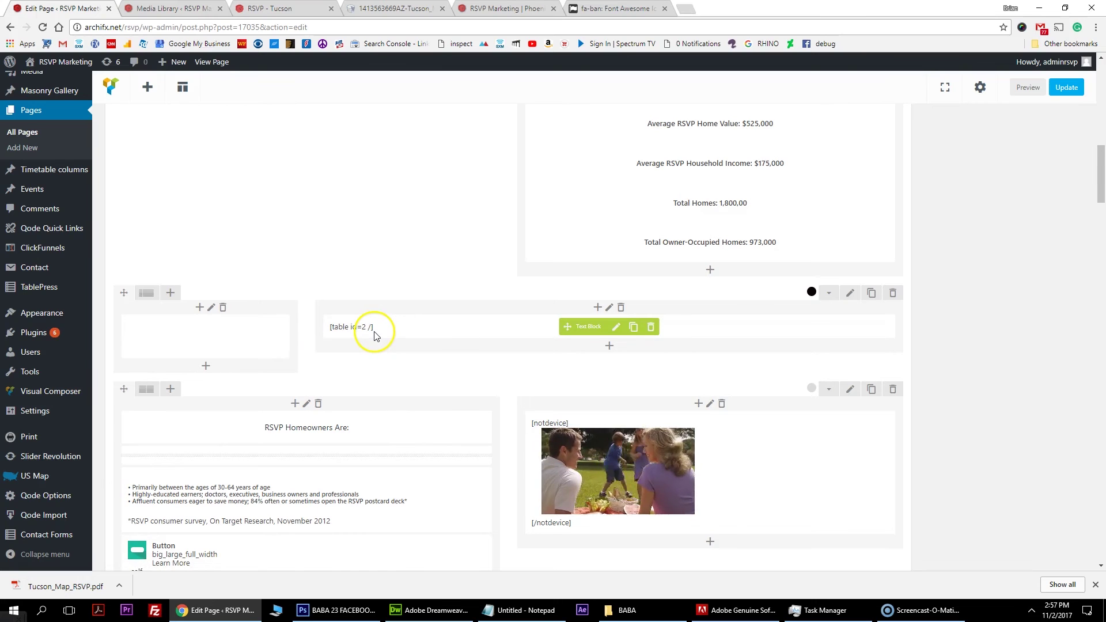
pyautogui.scroll(-2, 375, 335)
pyautogui.moveTo(378, 213)
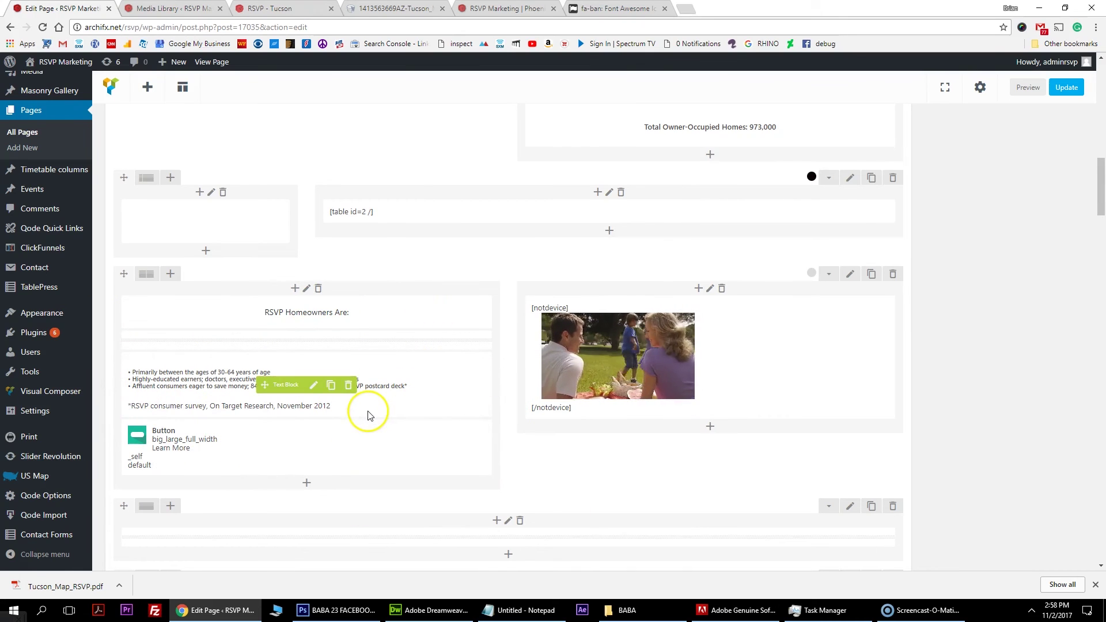
pyautogui.scroll(-5, 369, 415)
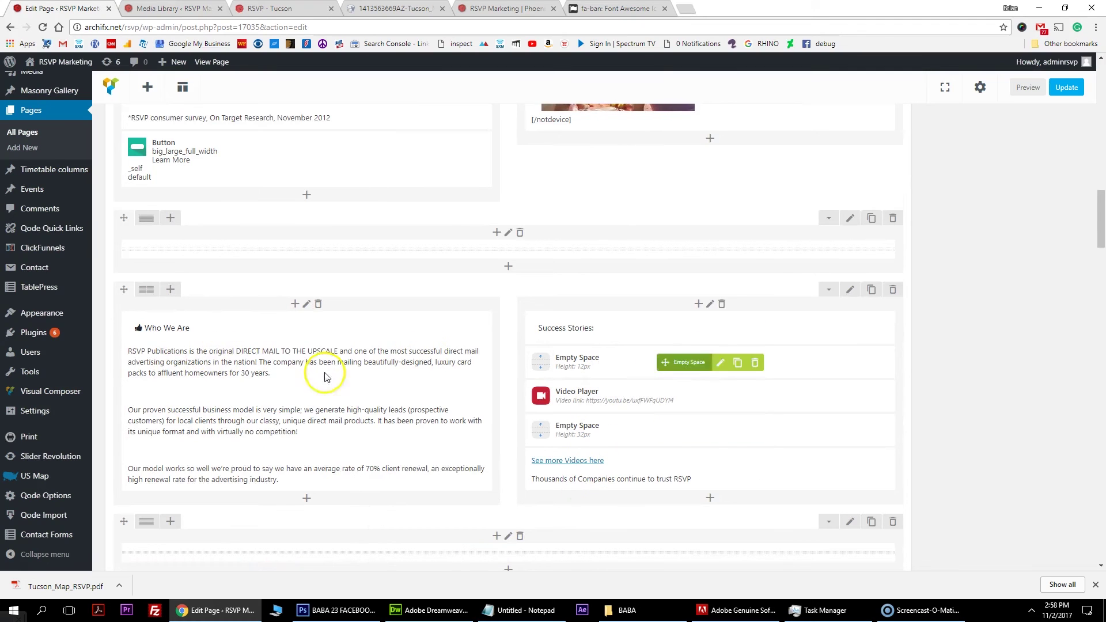
pyautogui.scroll(-2, 326, 411)
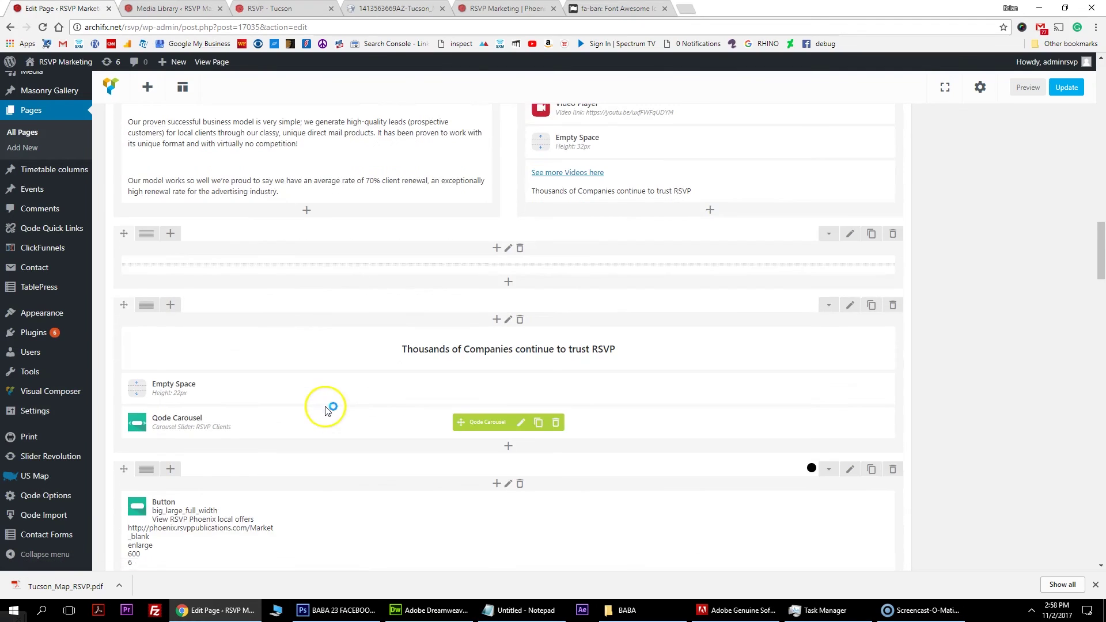
pyautogui.scroll(-2, 325, 410)
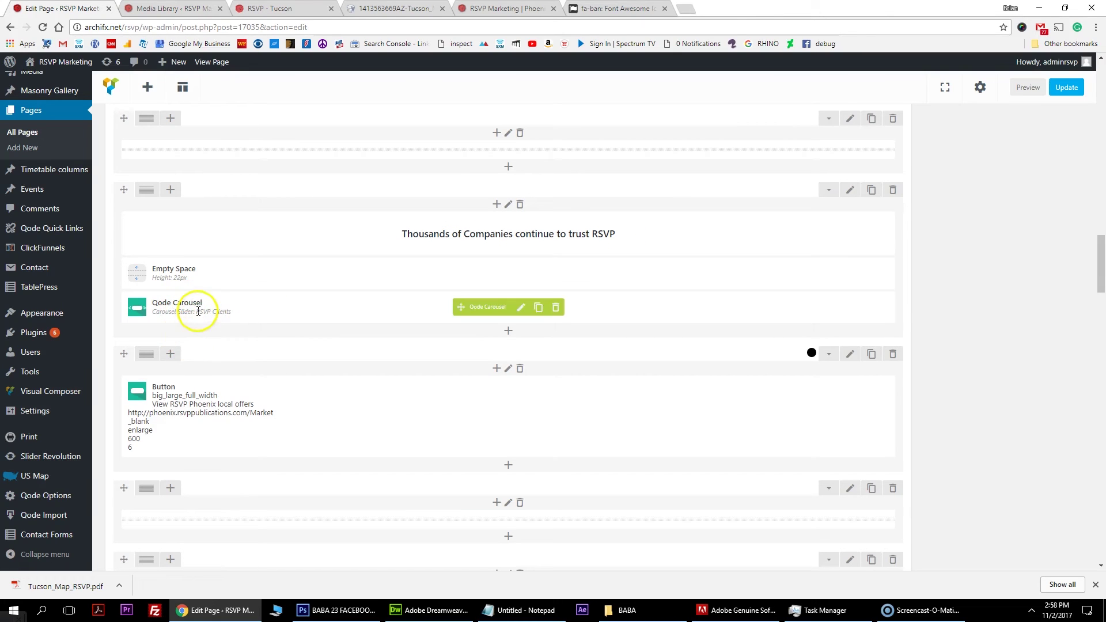
pyautogui.scroll(-4, 265, 440)
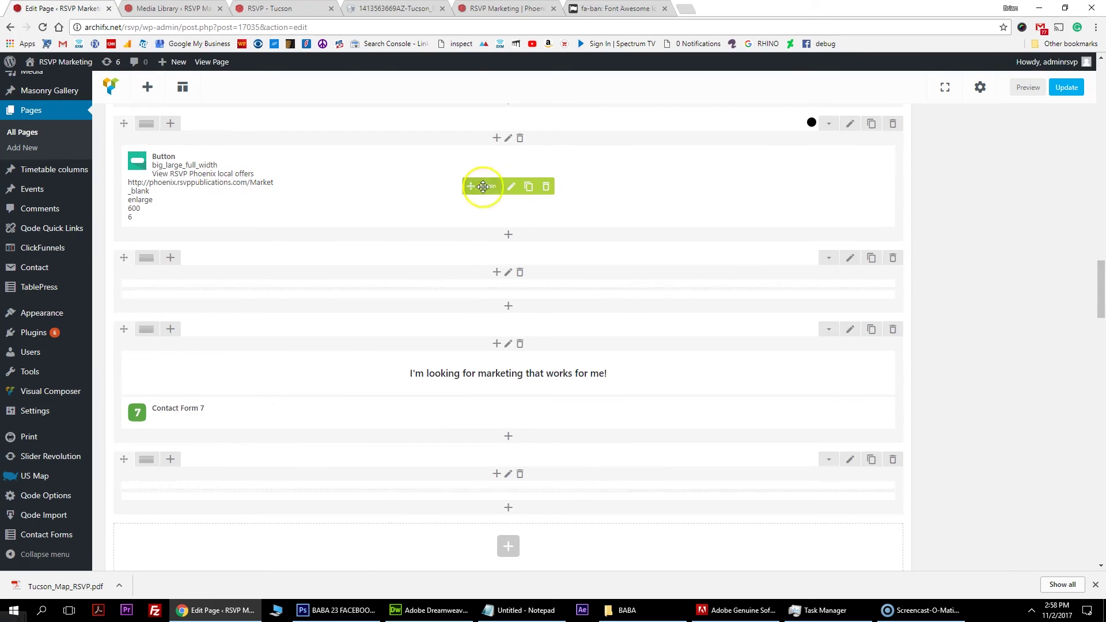
# Open the offers button's settings and copy the Tucson LOCAL OFFERS page address.
pyautogui.click(510, 188)
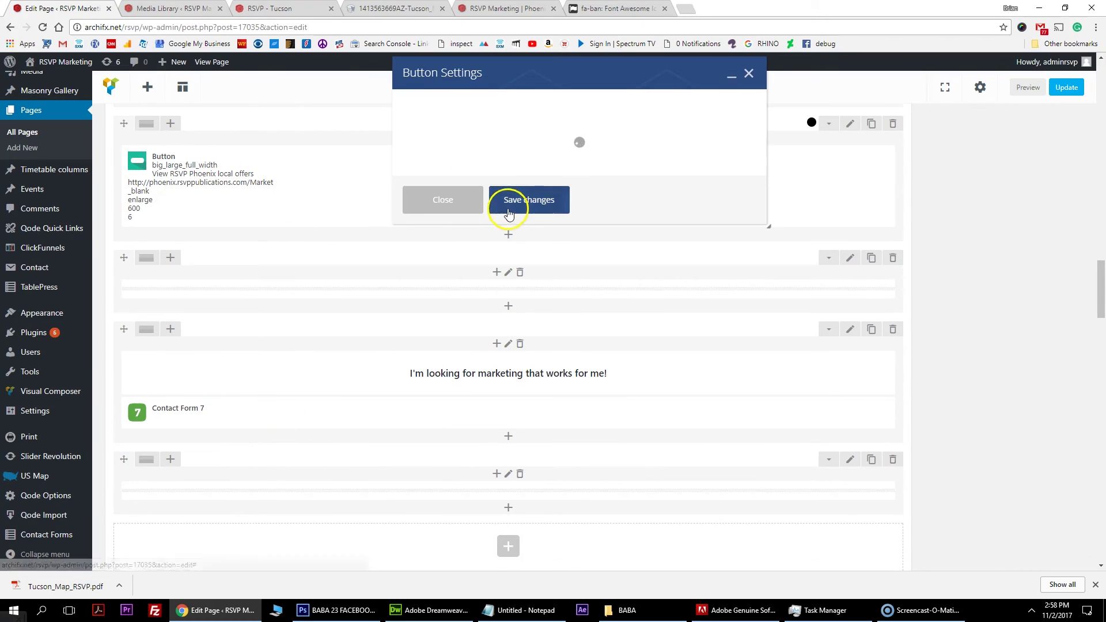
pyautogui.click(506, 9)
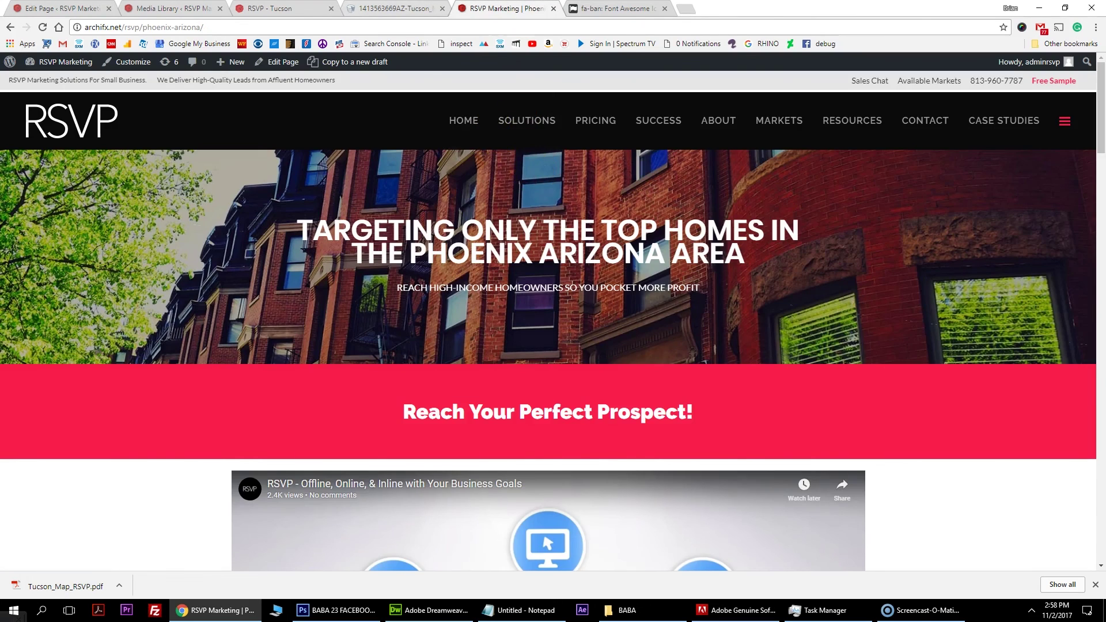
pyautogui.click(271, 8)
pyautogui.scroll(3, 481, 224)
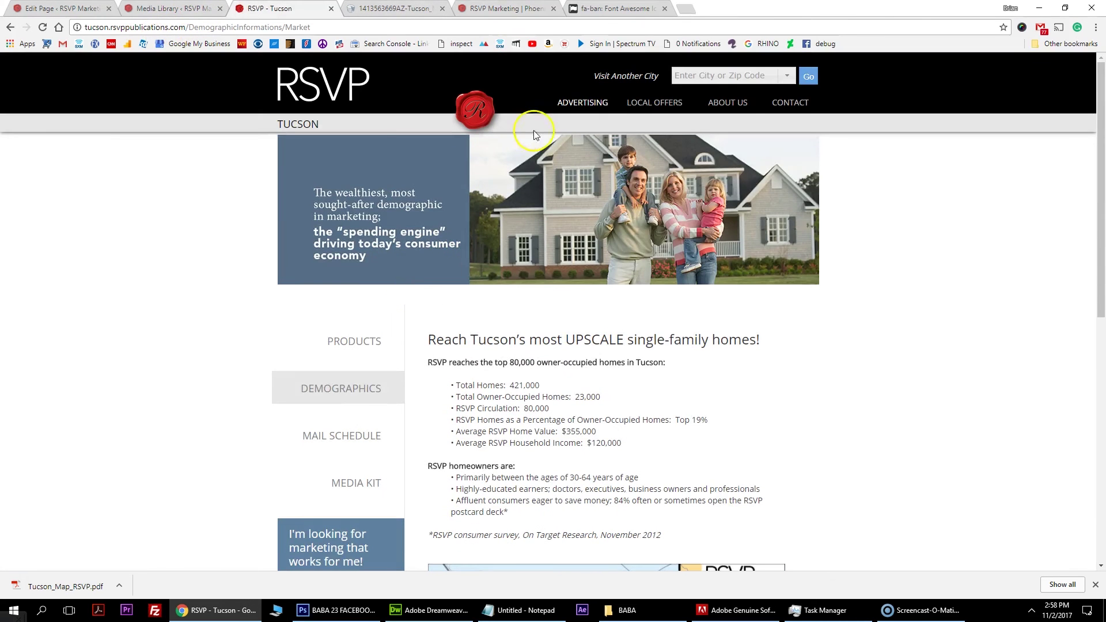
pyautogui.click(661, 104)
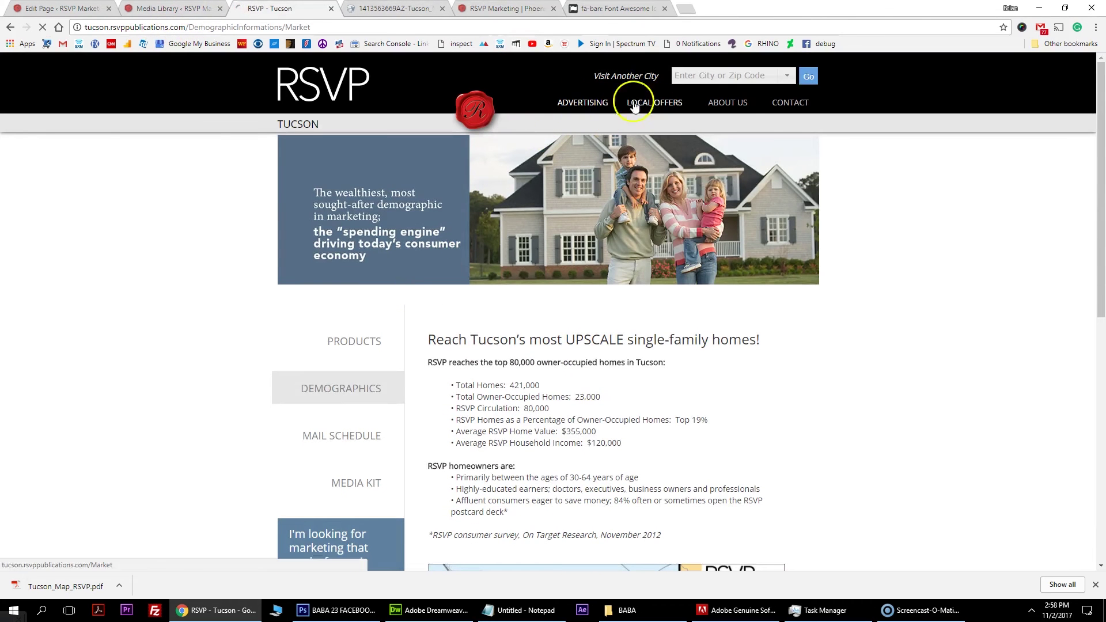
pyautogui.click(288, 27)
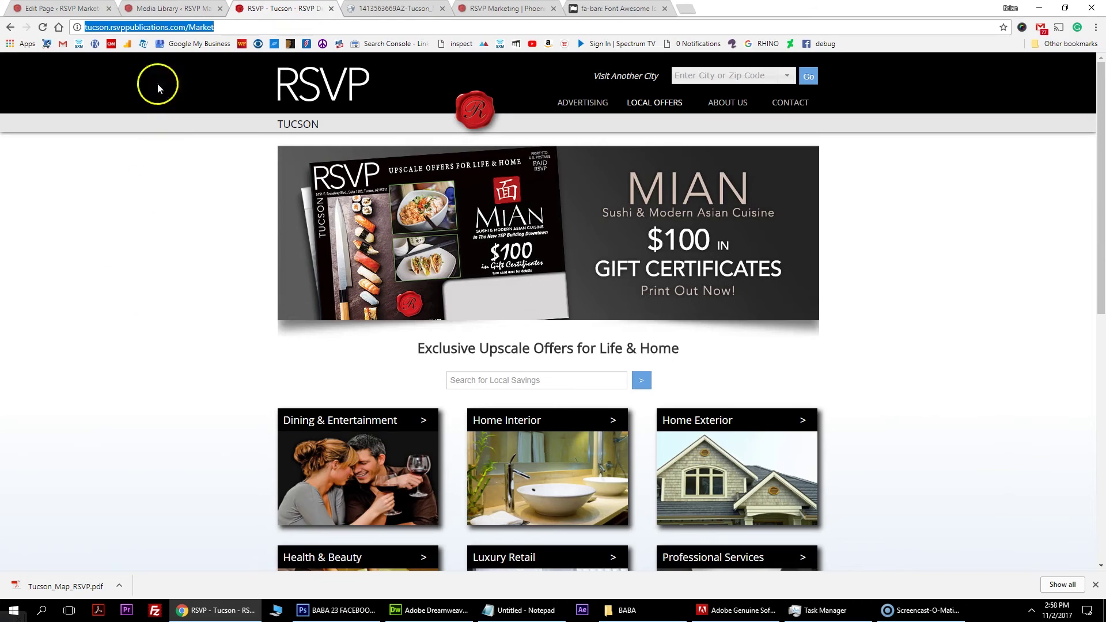
pyautogui.rightClick(162, 34)
pyautogui.click(210, 70)
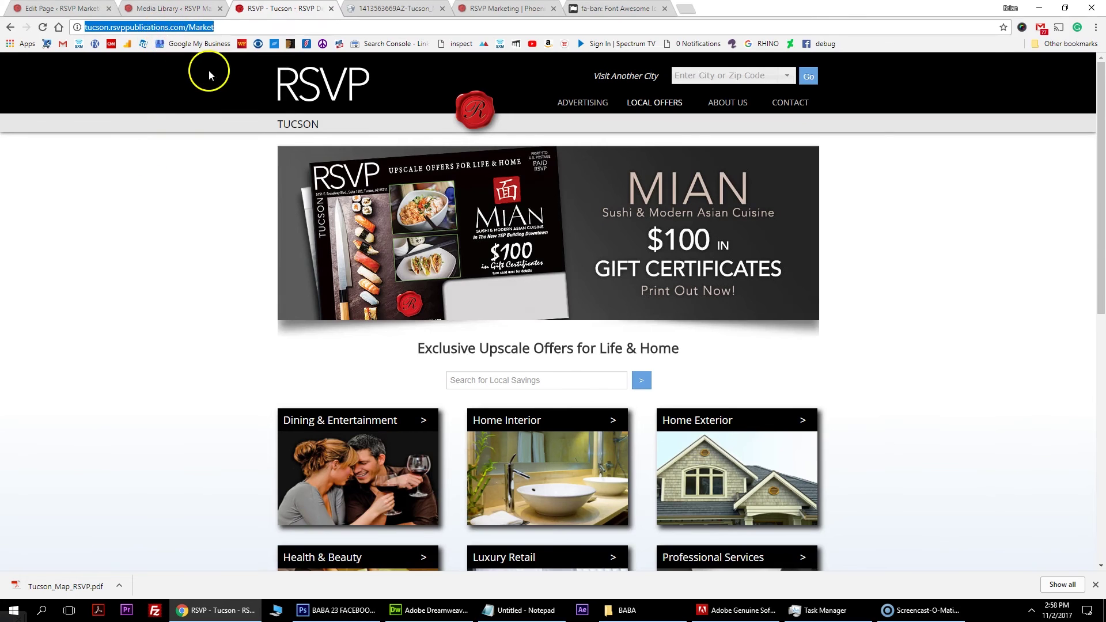
pyautogui.hotkey('ctrl', '1')
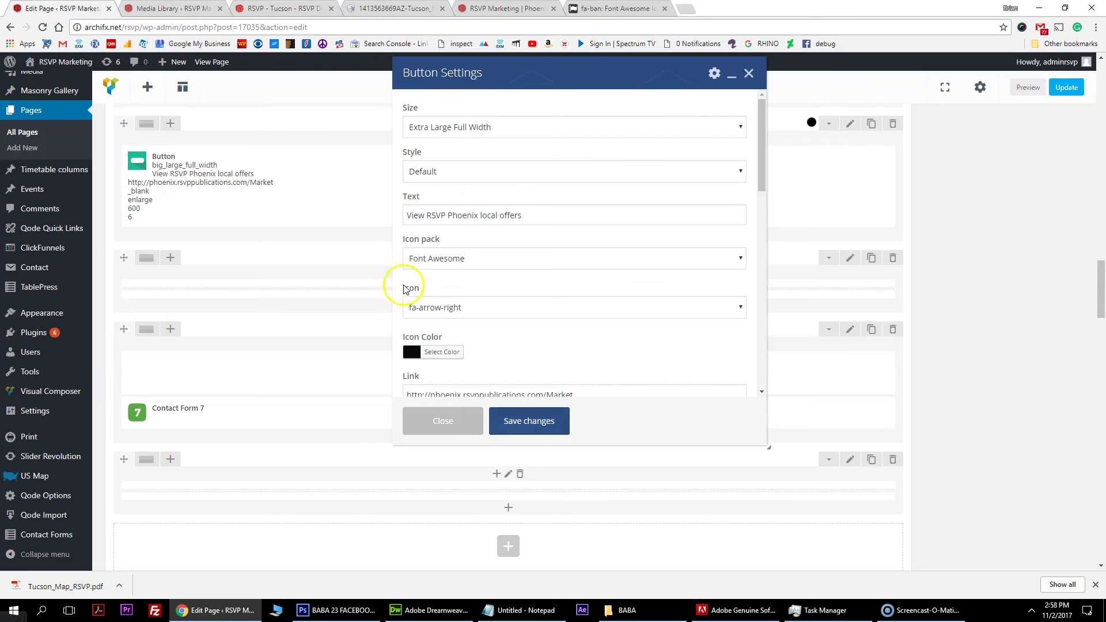
pyautogui.moveTo(480, 215); pyautogui.dragTo(458, 215)
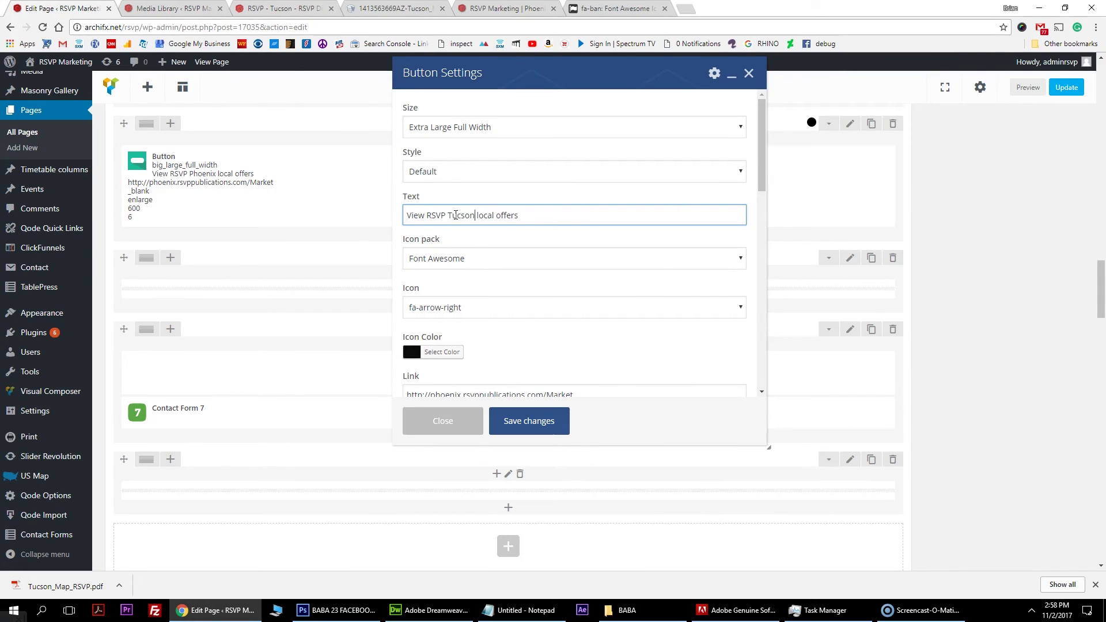
pyautogui.scroll(-1, 528, 219)
pyautogui.moveTo(579, 337); pyautogui.dragTo(394, 344)
pyautogui.hotkey('ctrl', 'v')
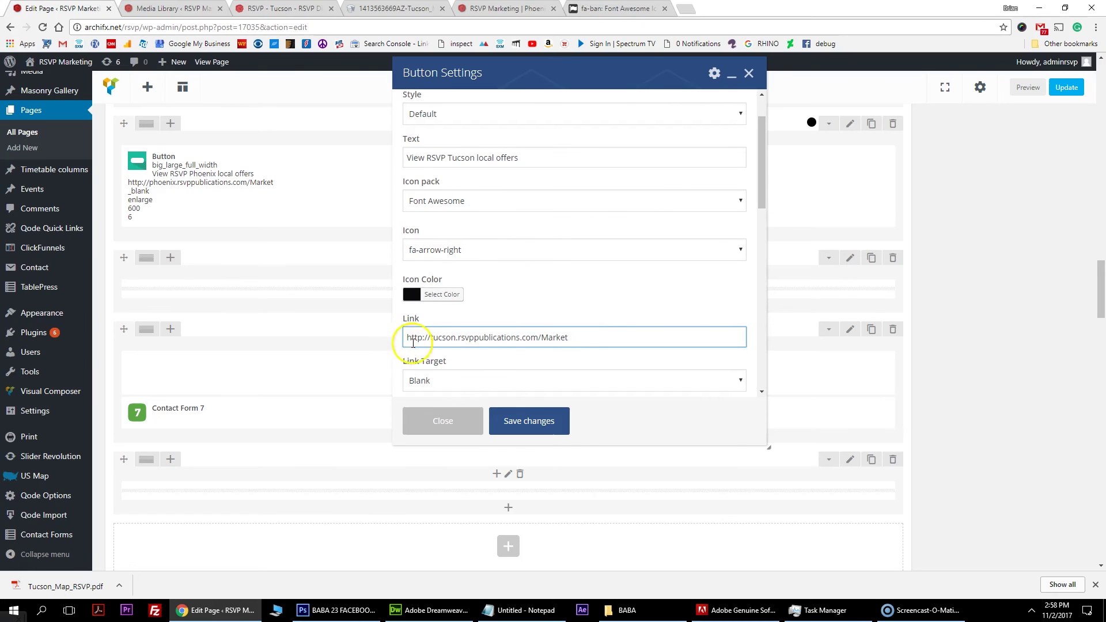
pyautogui.click(536, 422)
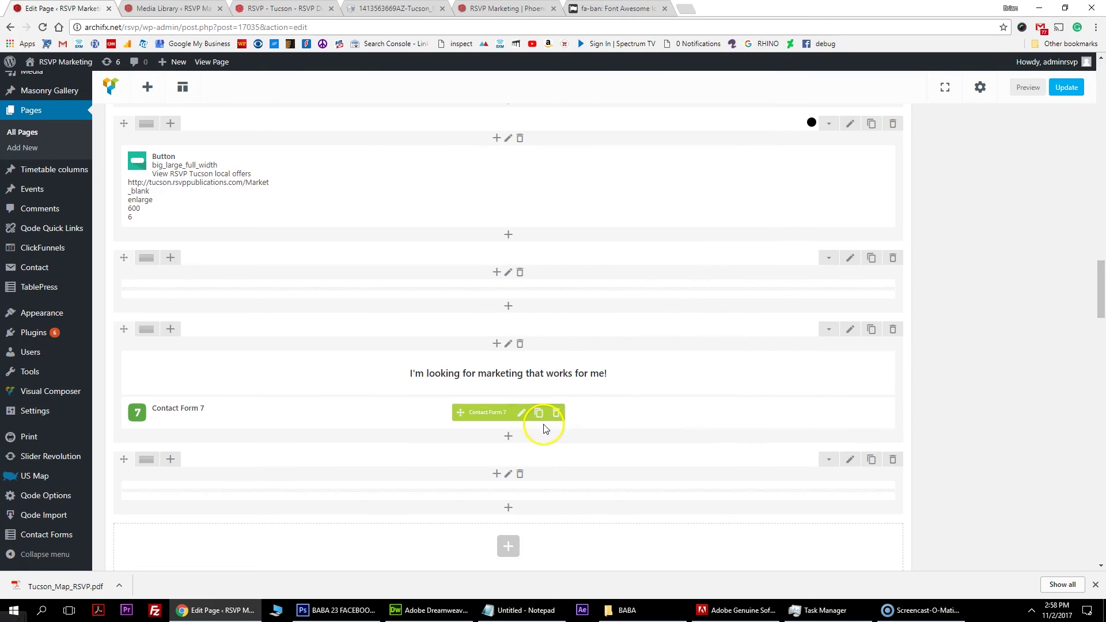
# Switch the Contact Form 7 element from Phoenix Contact to Tucson Contact and save.
pyautogui.scroll(-2, 514, 362)
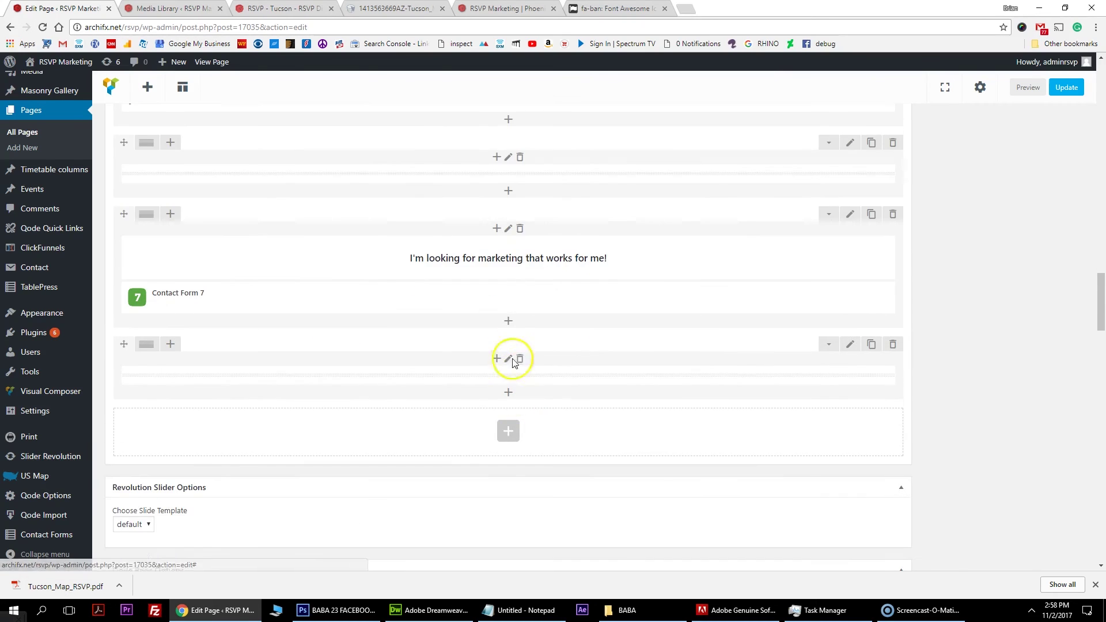
pyautogui.moveTo(507, 294)
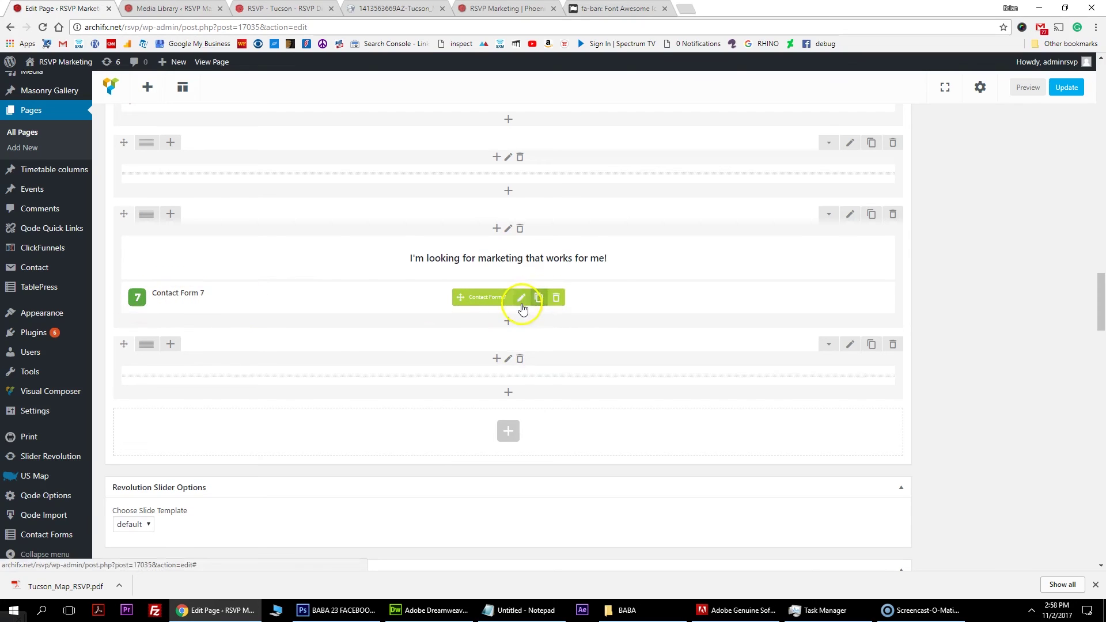
pyautogui.click(521, 299)
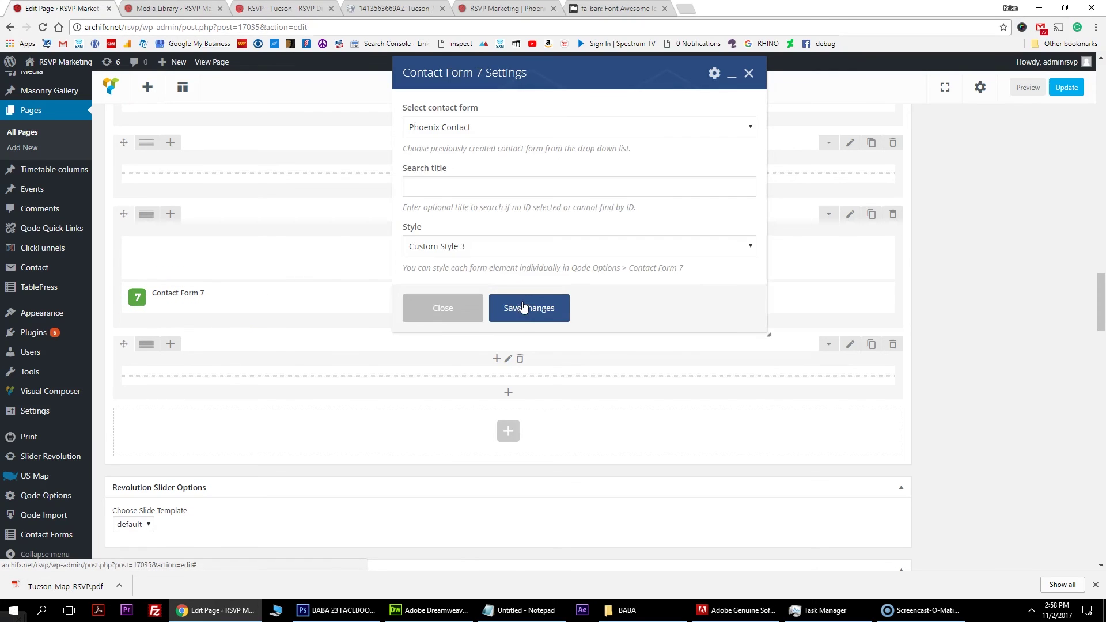
pyautogui.click(484, 128)
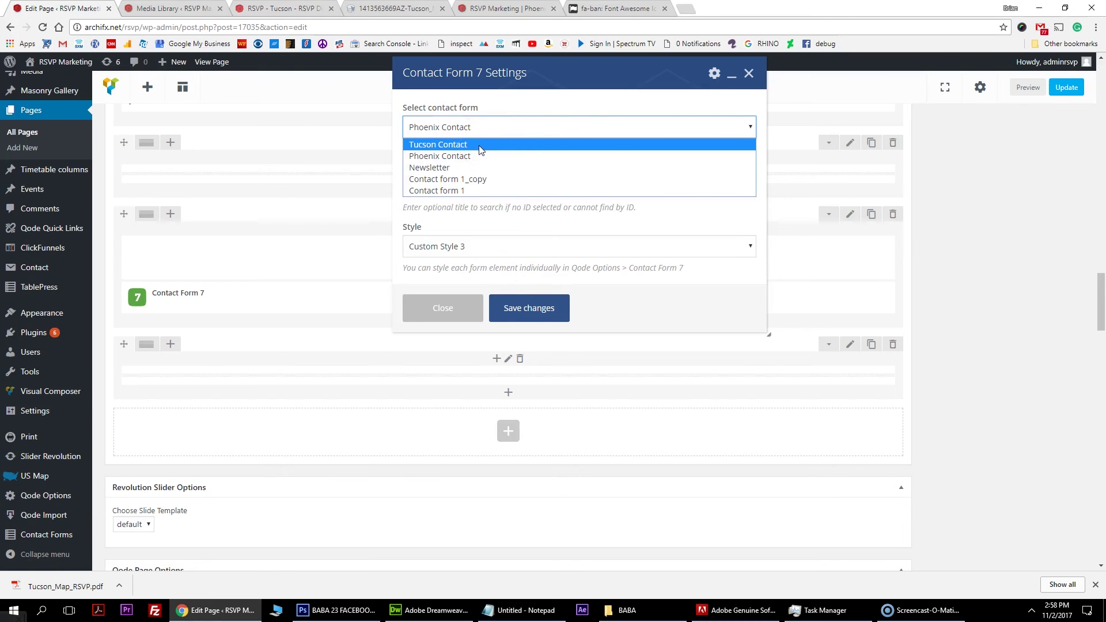
pyautogui.click(481, 145)
pyautogui.click(538, 314)
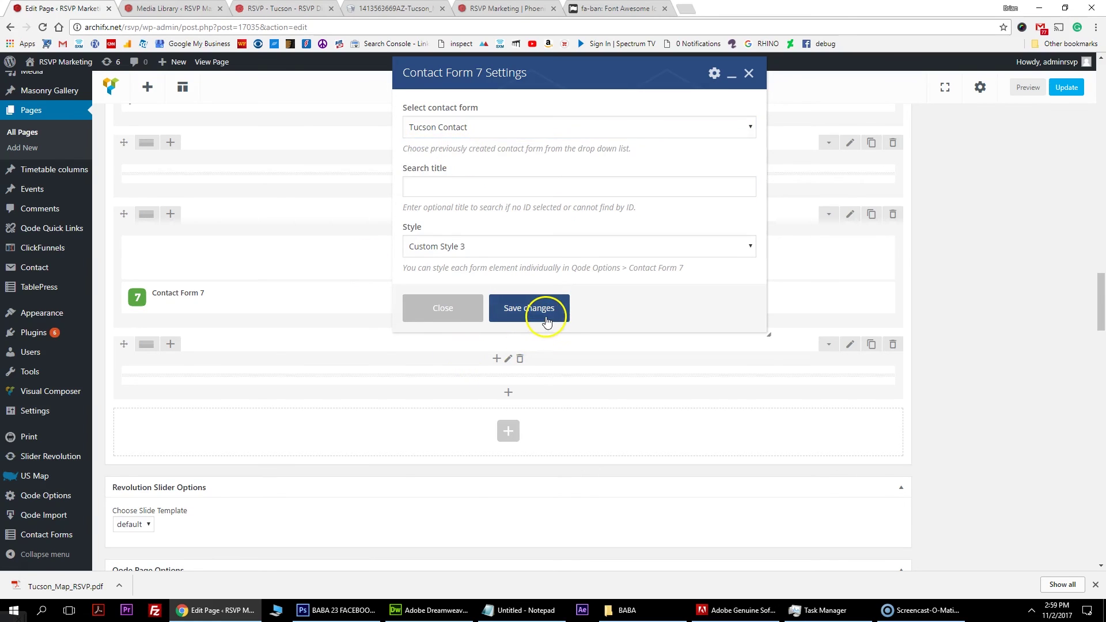
# Update the Tucson, Arizona page and open the published page in a new tab.
pyautogui.click(1068, 88)
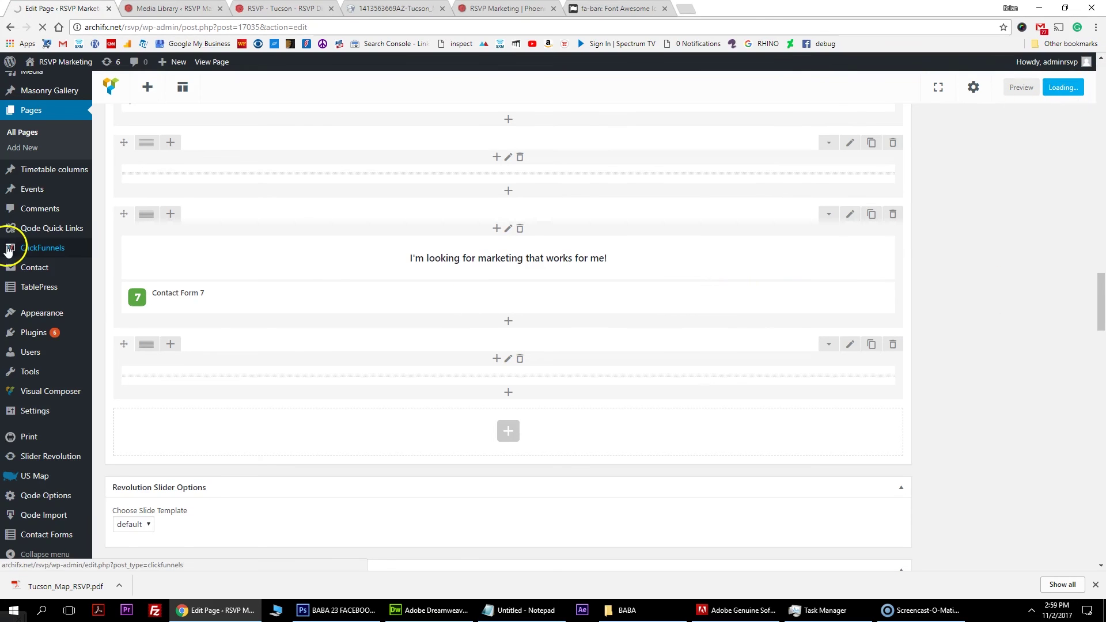
pyautogui.moveTo(233, 297)
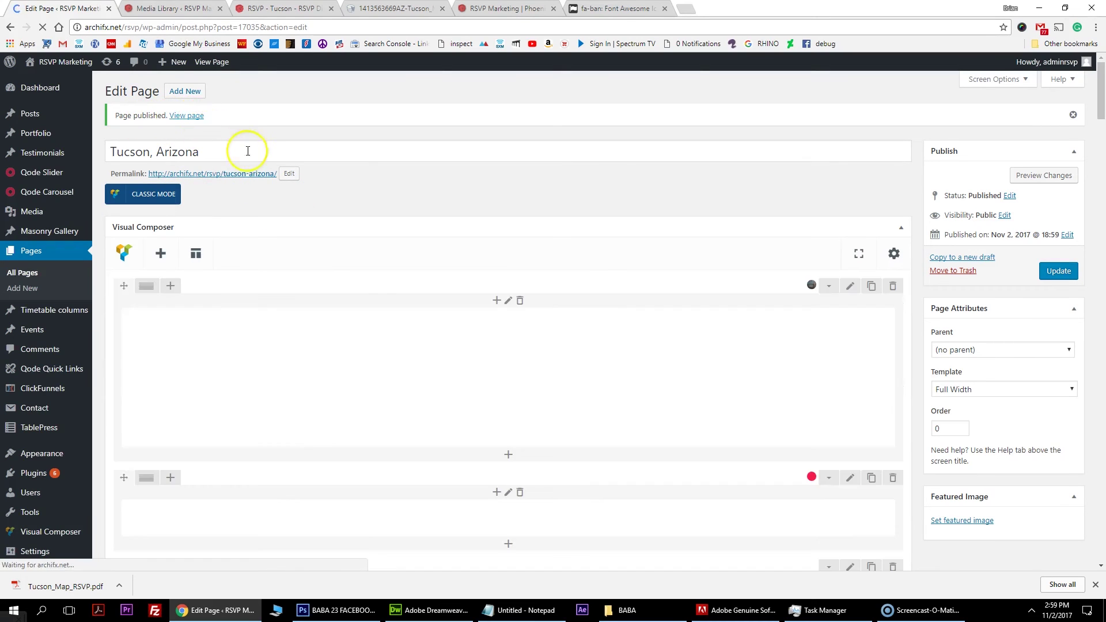
pyautogui.rightClick(194, 121)
pyautogui.click(216, 128)
pyautogui.click(167, 8)
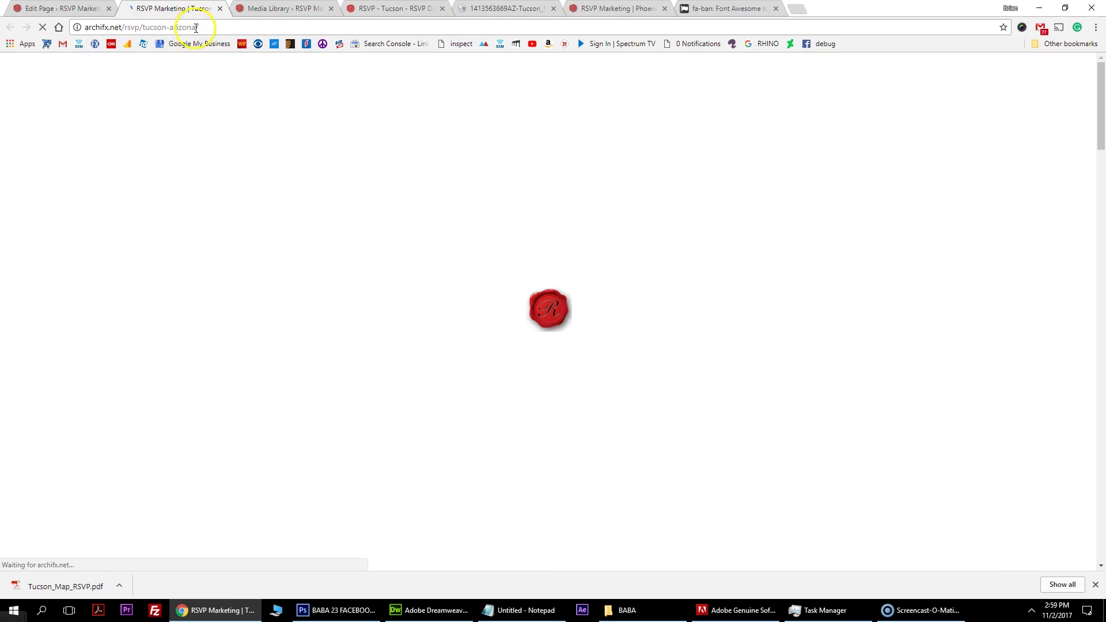
# Check the live page's tucson-arizona address and TUCSON hero heading.
pyautogui.moveTo(197, 27); pyautogui.dragTo(143, 29)
pyautogui.click(202, 26)
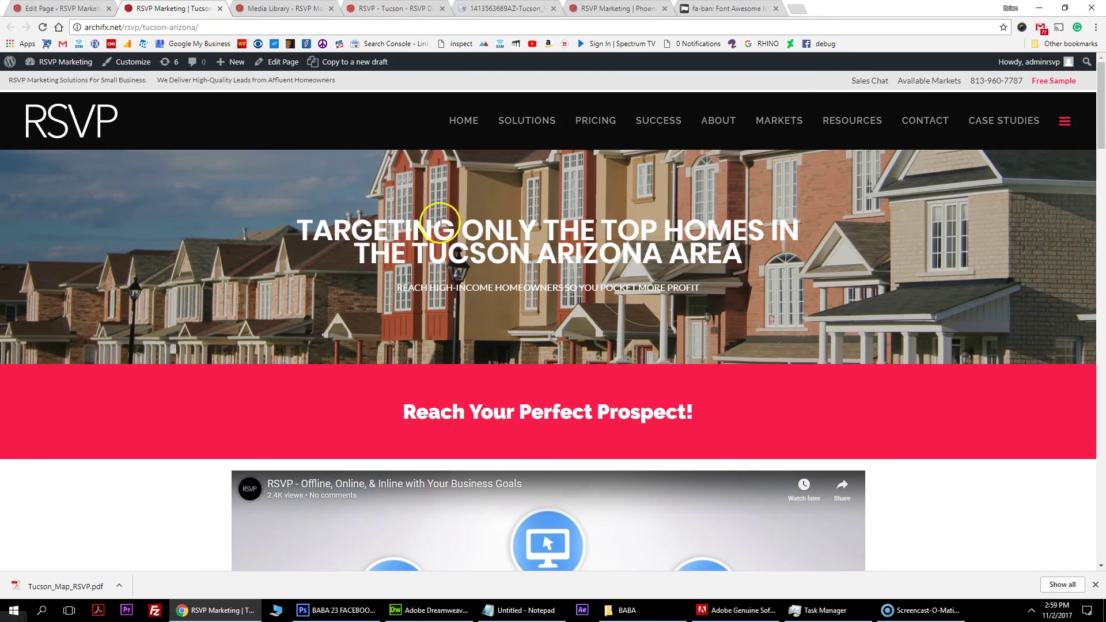
pyautogui.moveTo(413, 253); pyautogui.dragTo(537, 249)
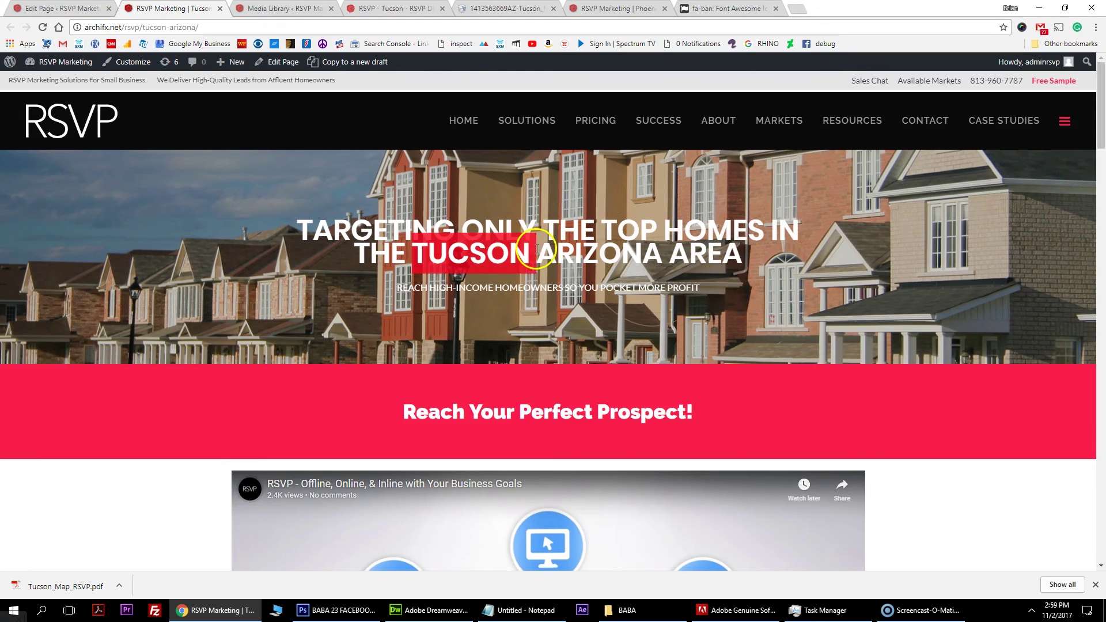
pyautogui.scroll(-5, 468, 265)
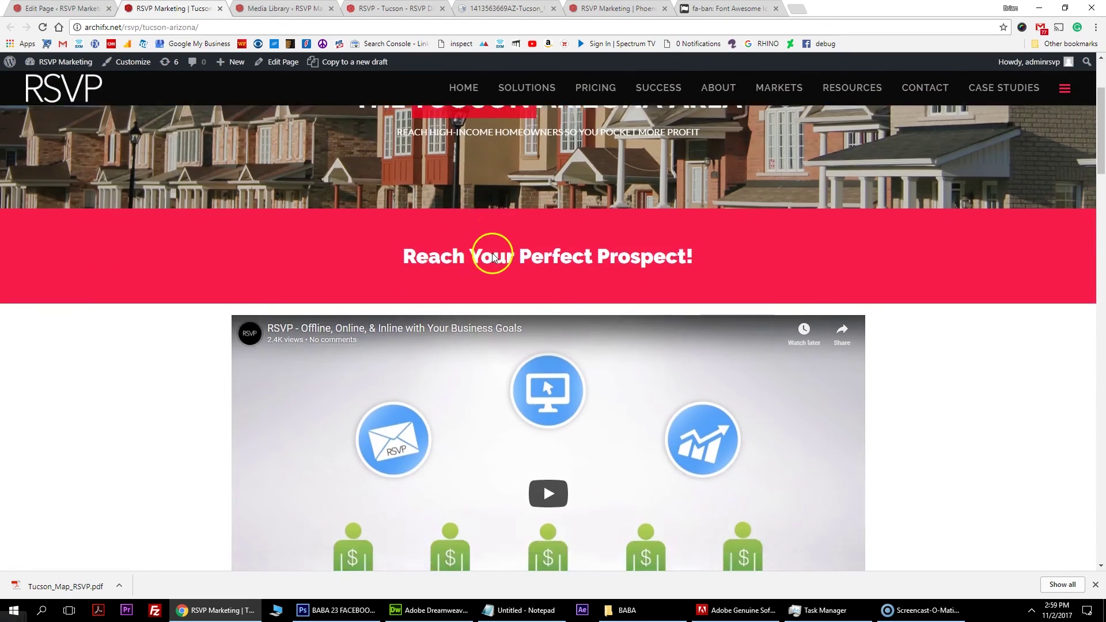
pyautogui.scroll(-5, 490, 263)
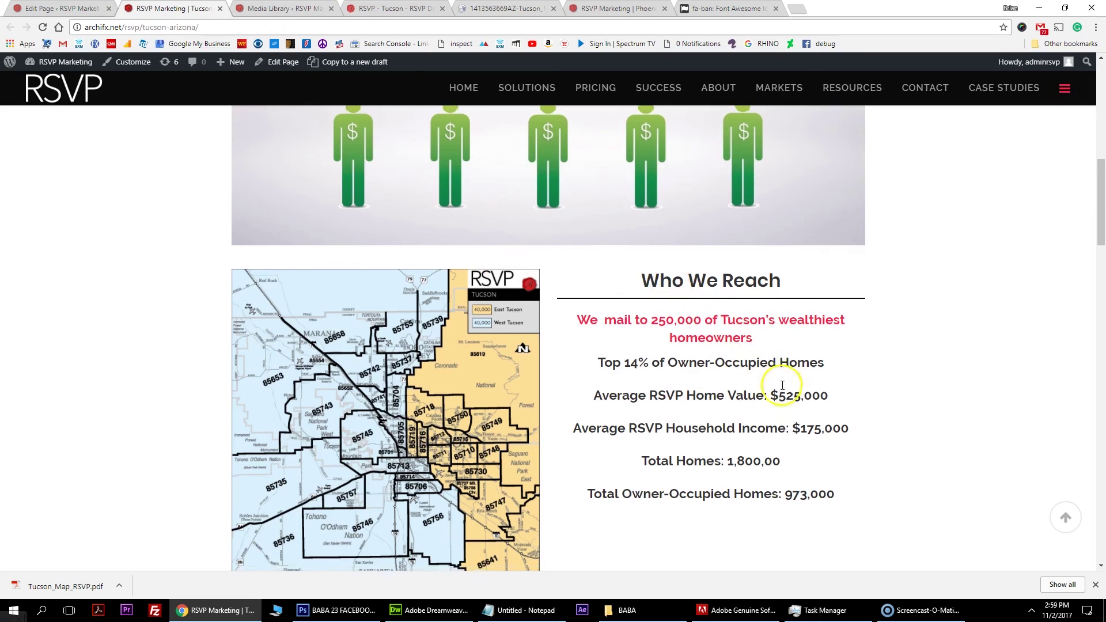
pyautogui.scroll(-5, 781, 383)
# Confirm the map button opens the Tucson PDF, then open the mailing schedule table editor.
pyautogui.click(390, 405)
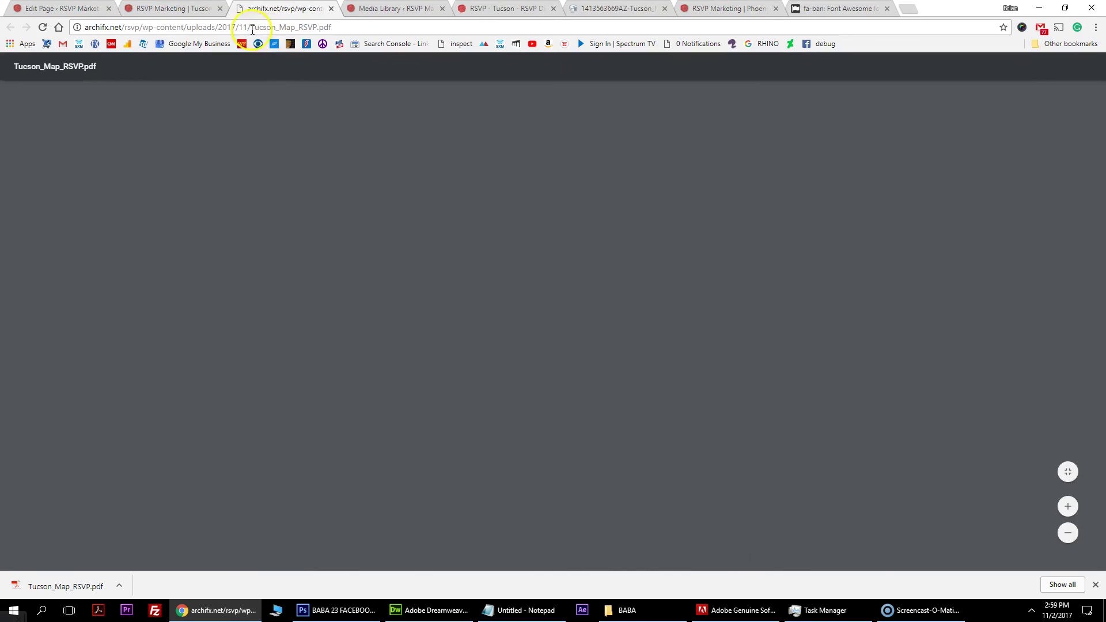
pyautogui.moveTo(251, 29); pyautogui.dragTo(264, 28)
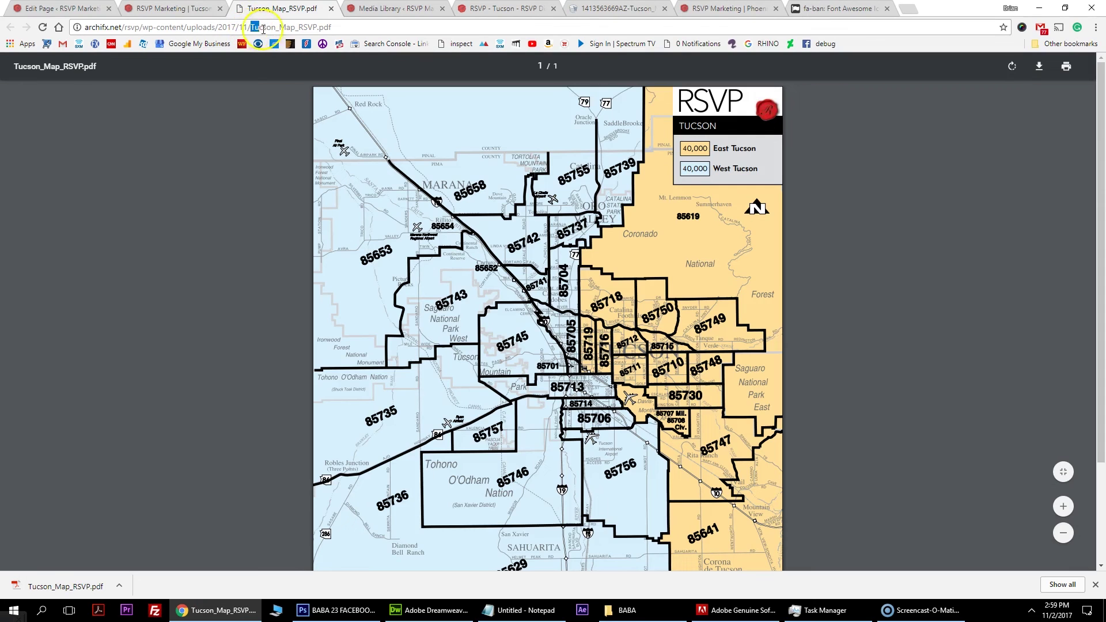
pyautogui.click(185, 8)
pyautogui.scroll(-5, 458, 343)
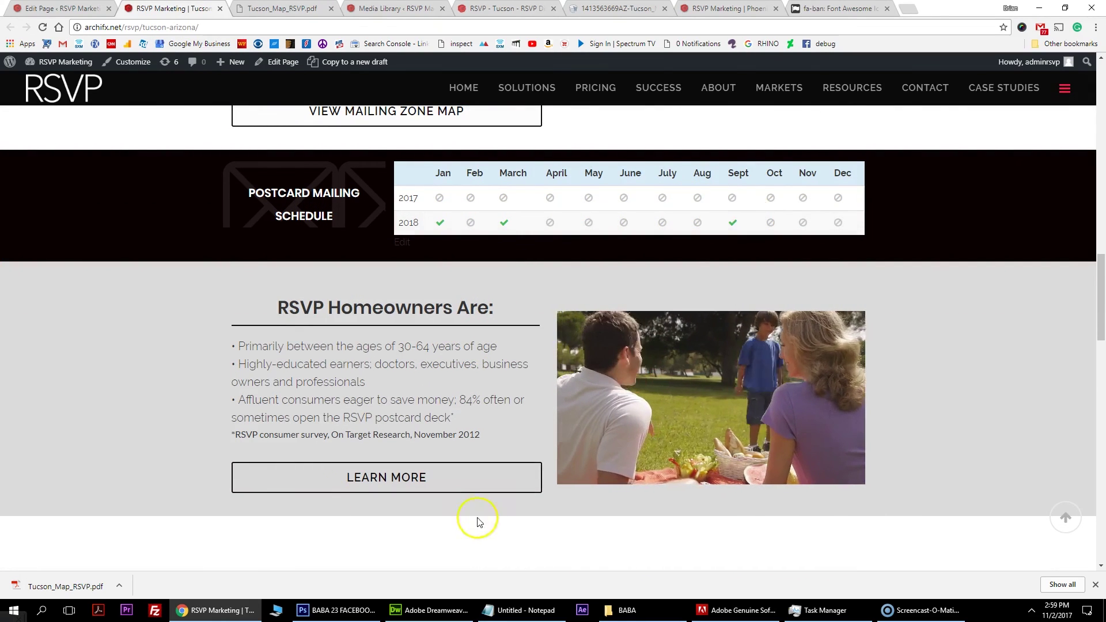
pyautogui.scroll(1, 387, 144)
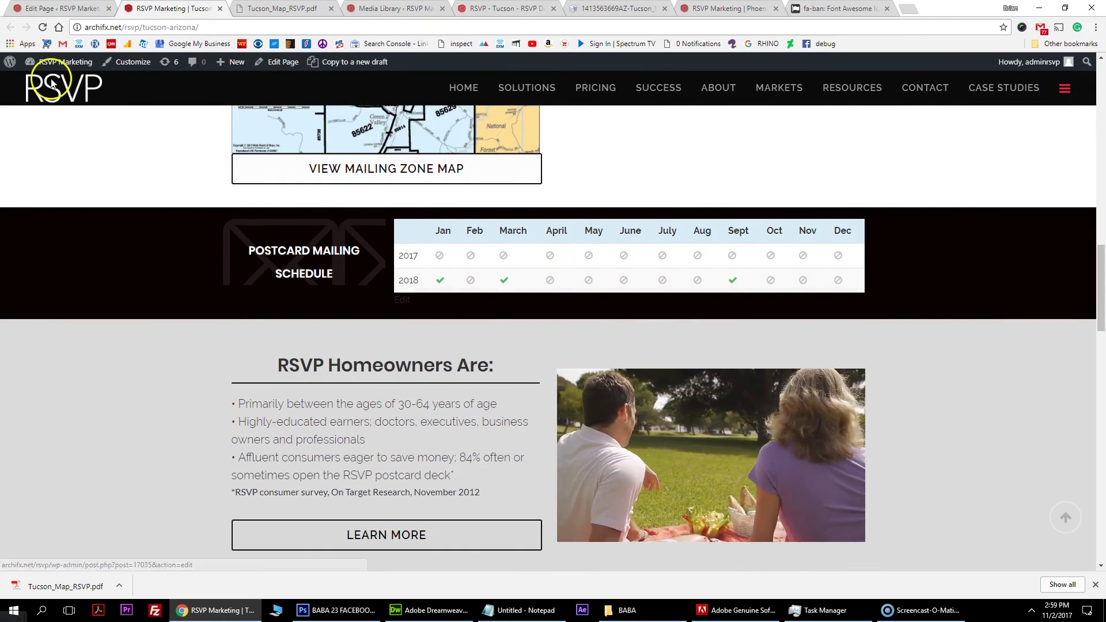
pyautogui.click(397, 300)
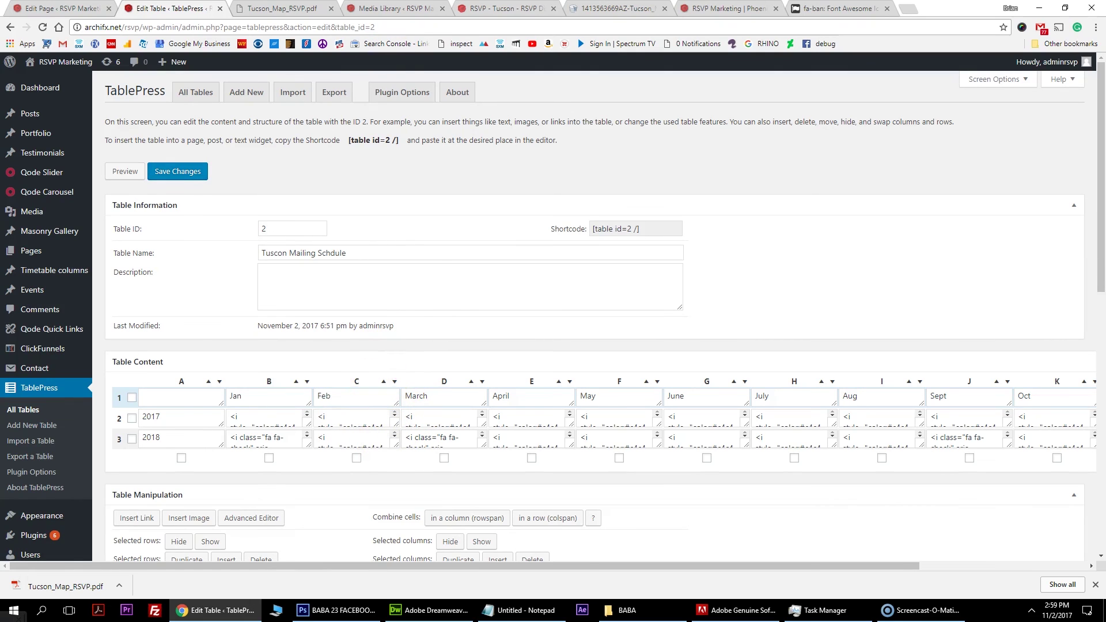
# Go back from the Tucson Mailing Schdule table editor to the live Tucson page.
pyautogui.click(11, 27)
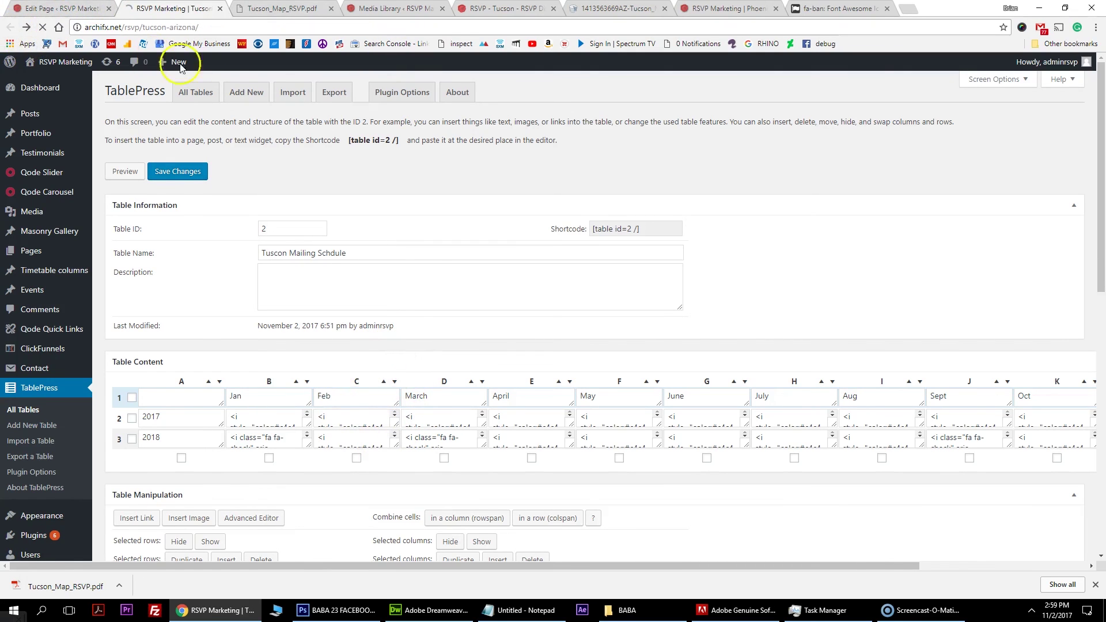
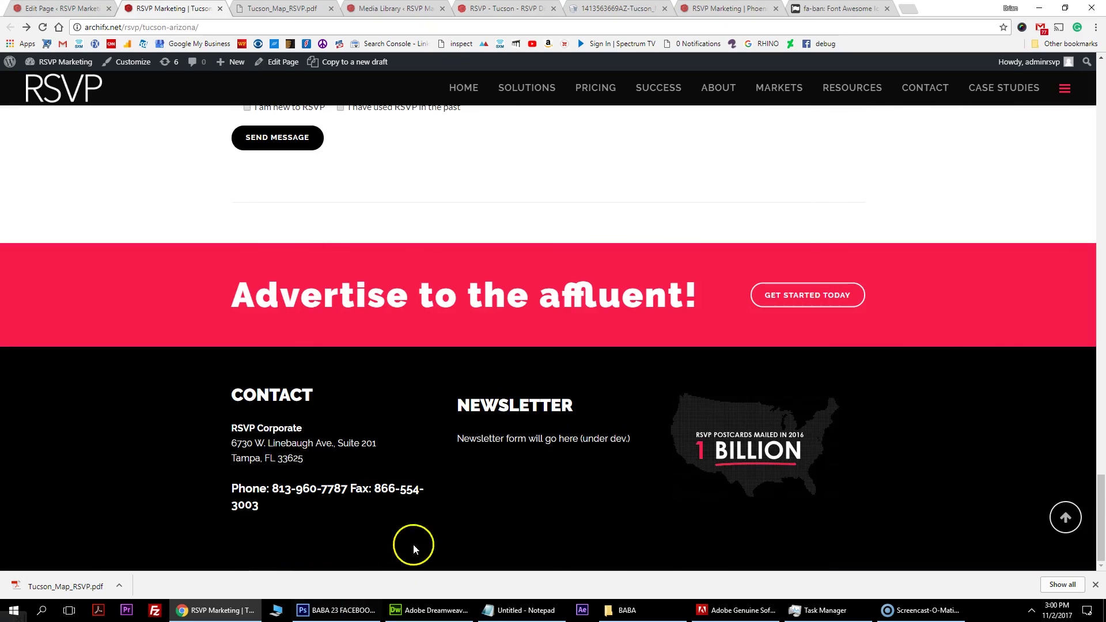
# Check the city list on the live Our Markets page, then go to the admin's All Pages list.
pyautogui.scroll(20, 483, 514)
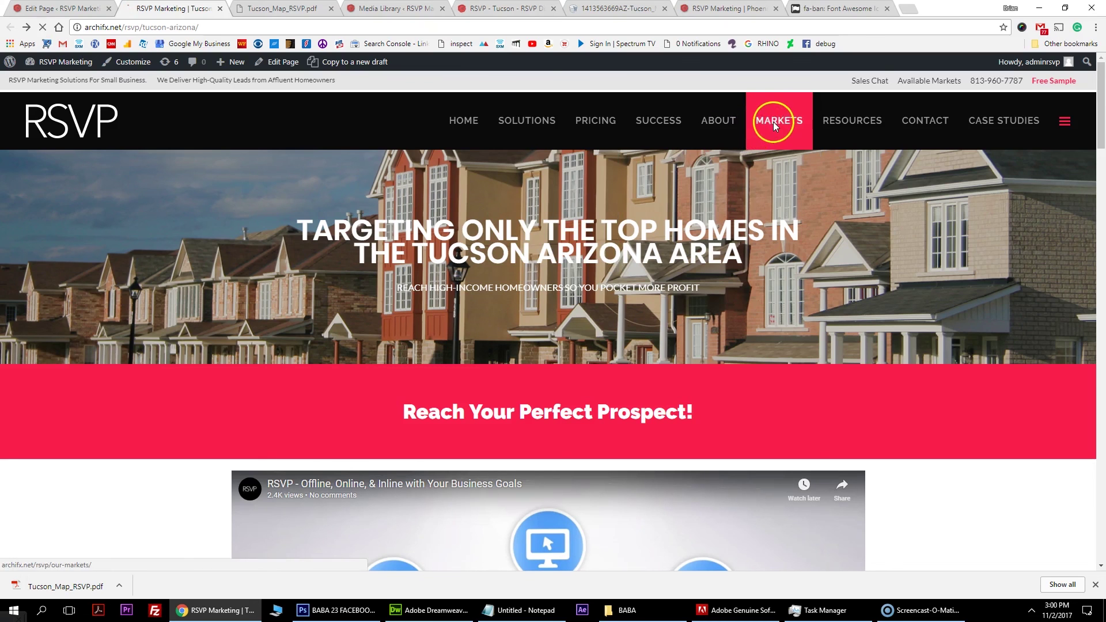
pyautogui.click(779, 128)
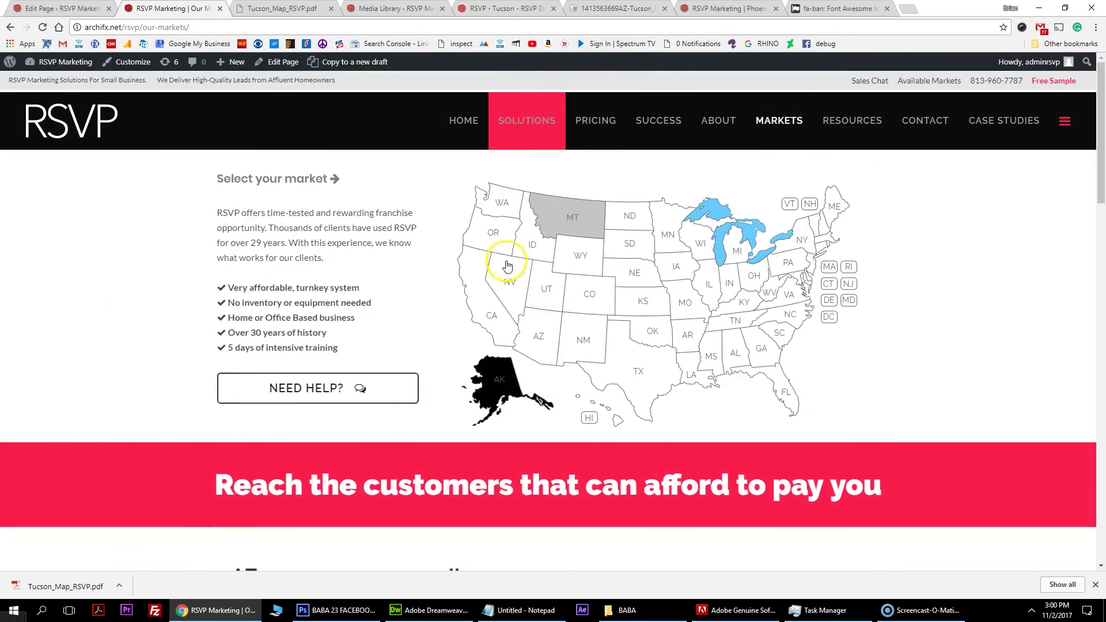
pyautogui.scroll(-5, 564, 277)
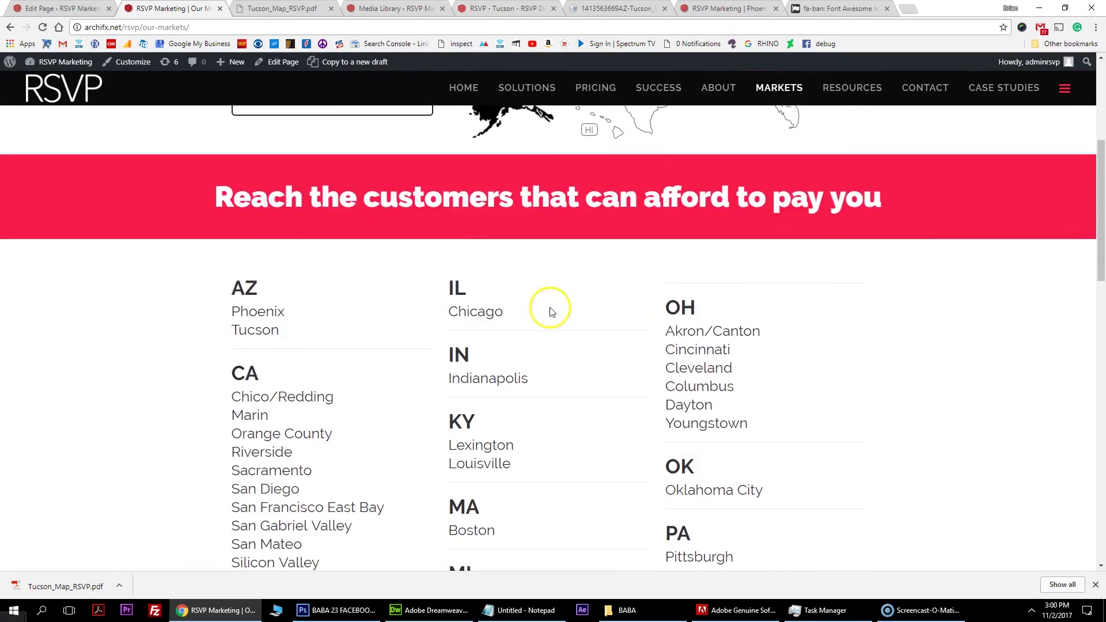
pyautogui.scroll(5, 553, 300)
pyautogui.scroll(-8, 570, 294)
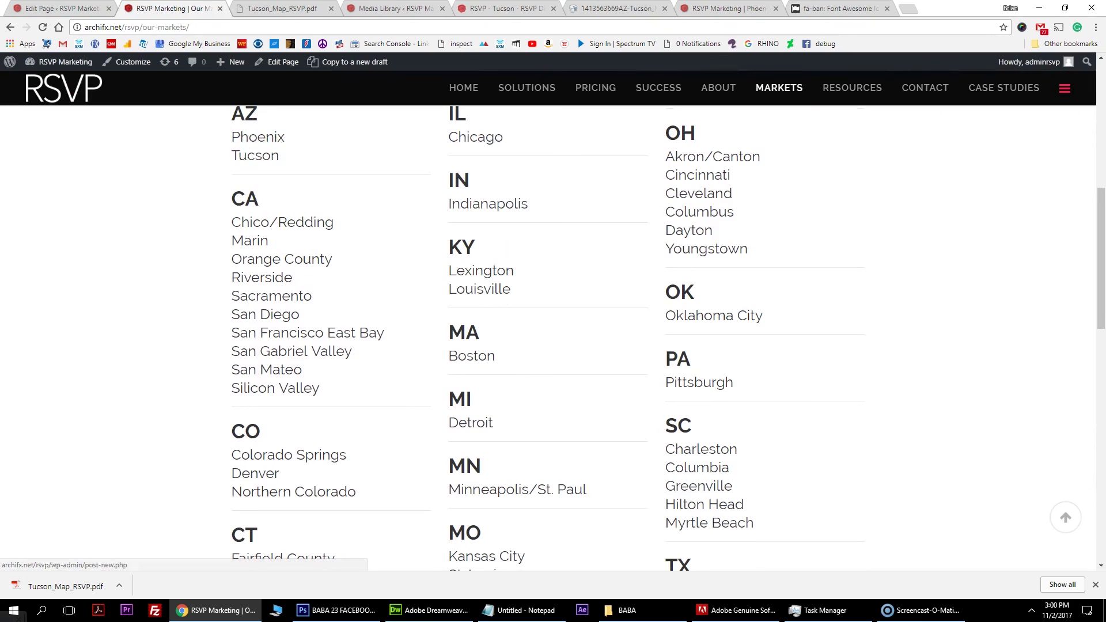
pyautogui.click(63, 8)
pyautogui.click(29, 274)
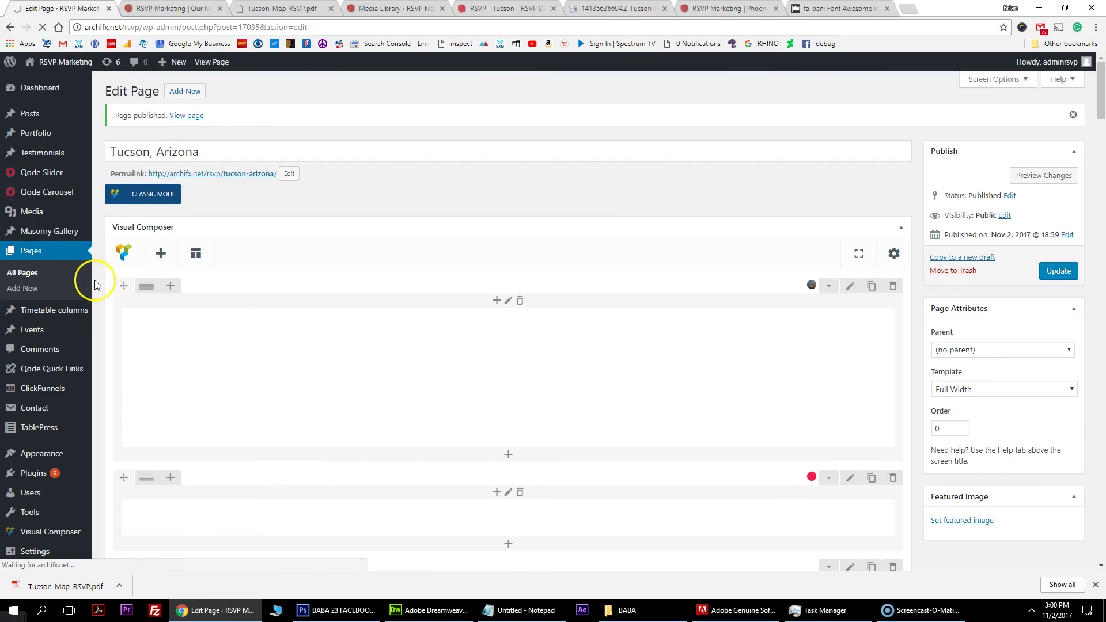
# Open Our Markets in the editor and bring up the AZ/CA text block's settings.
pyautogui.scroll(-1, 170, 464)
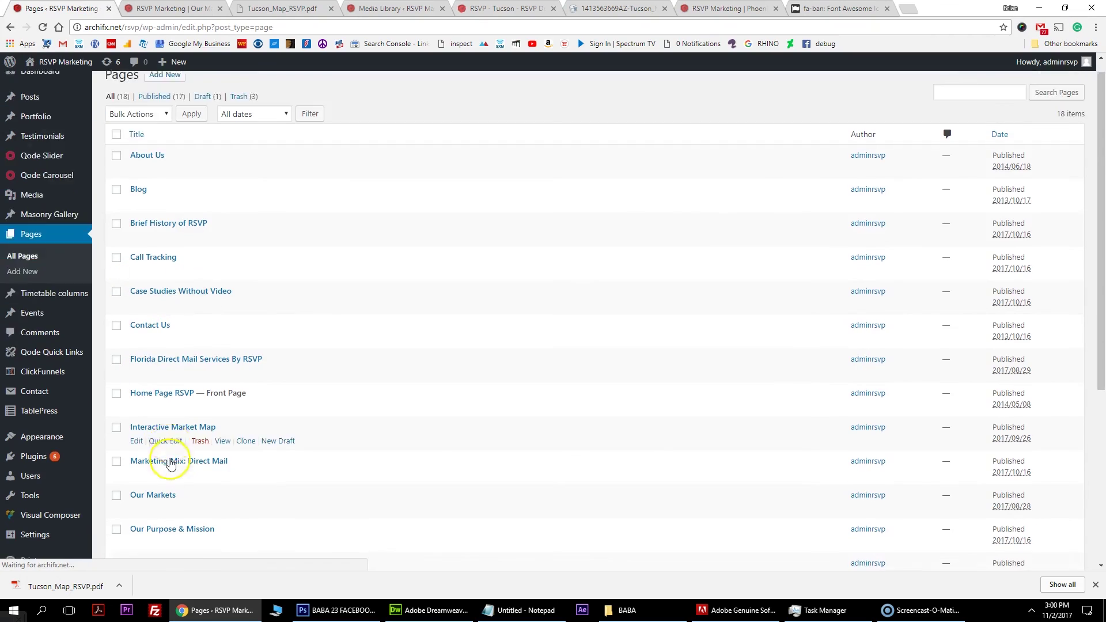
pyautogui.scroll(-3, 170, 464)
pyautogui.click(136, 353)
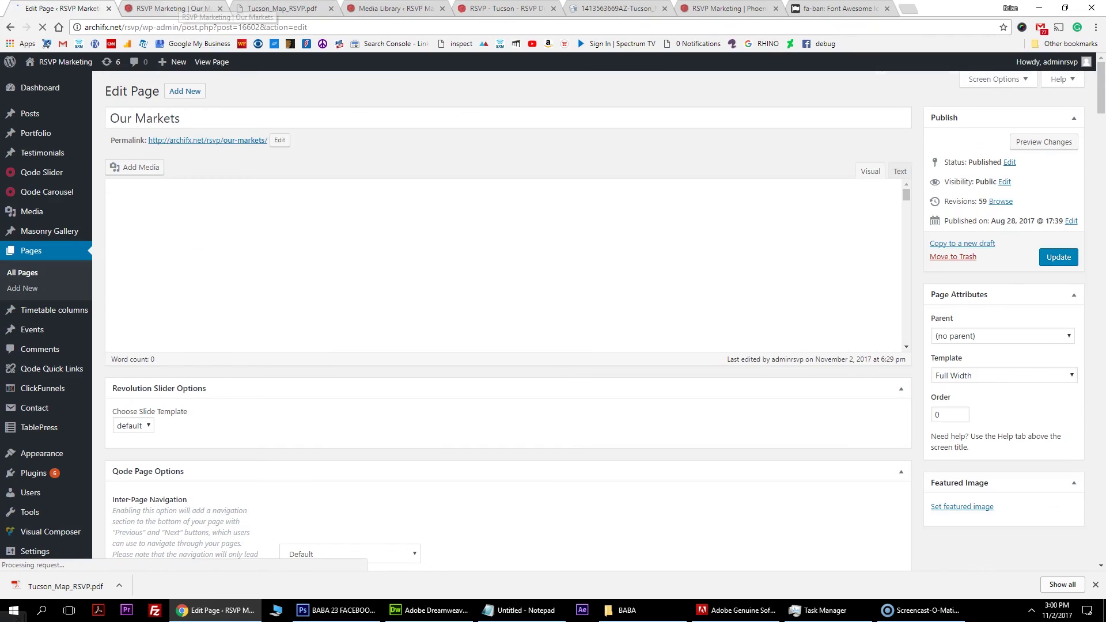
pyautogui.scroll(-5, 228, 381)
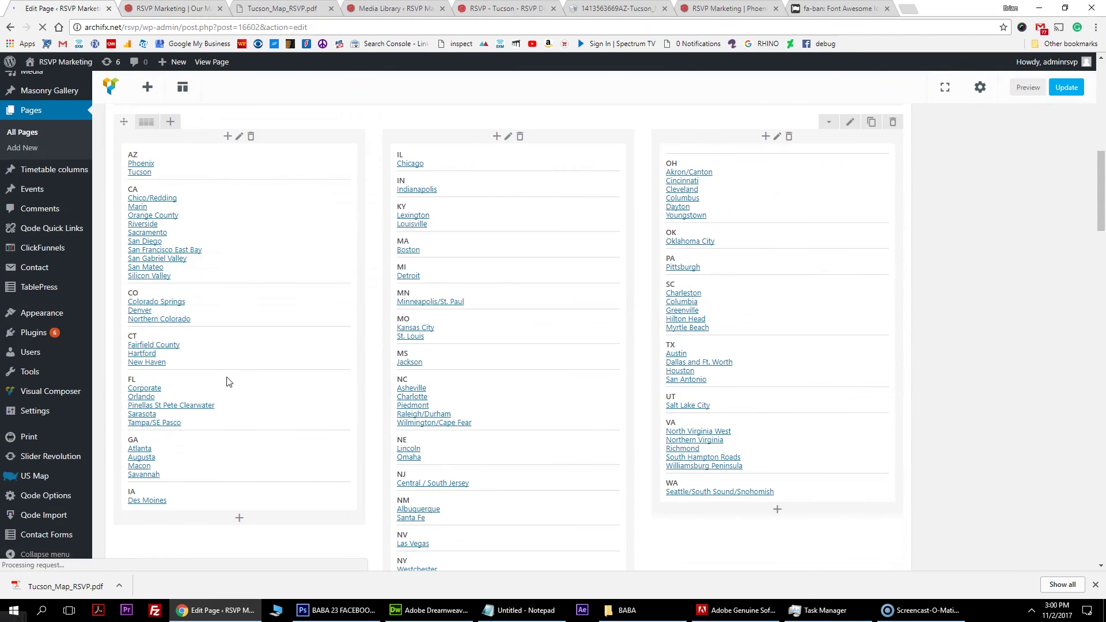
pyautogui.click(140, 175)
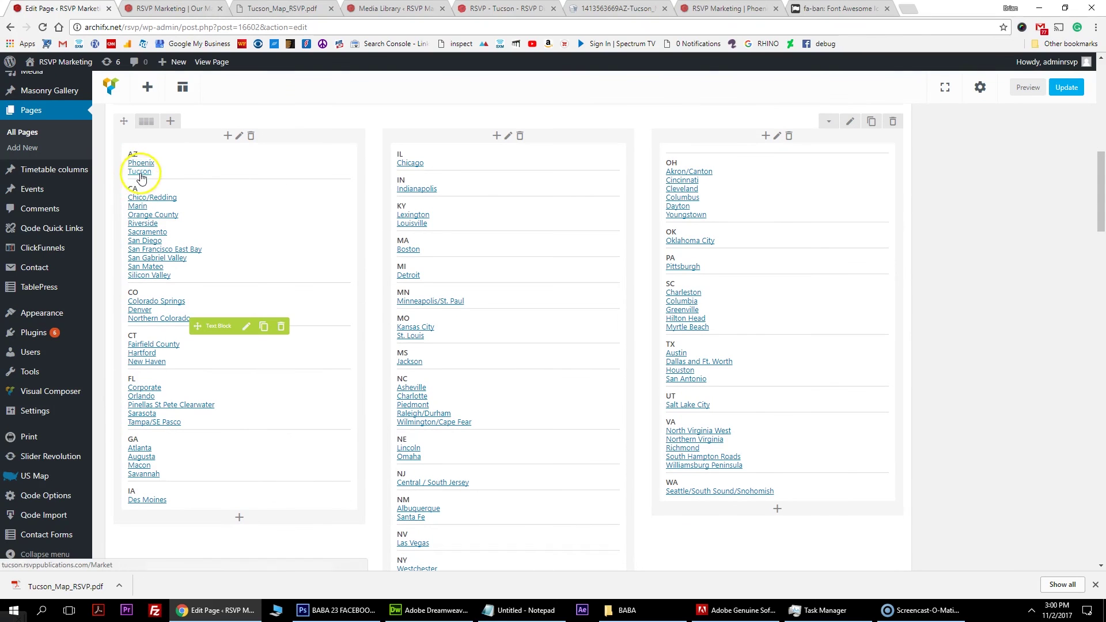
pyautogui.click(246, 328)
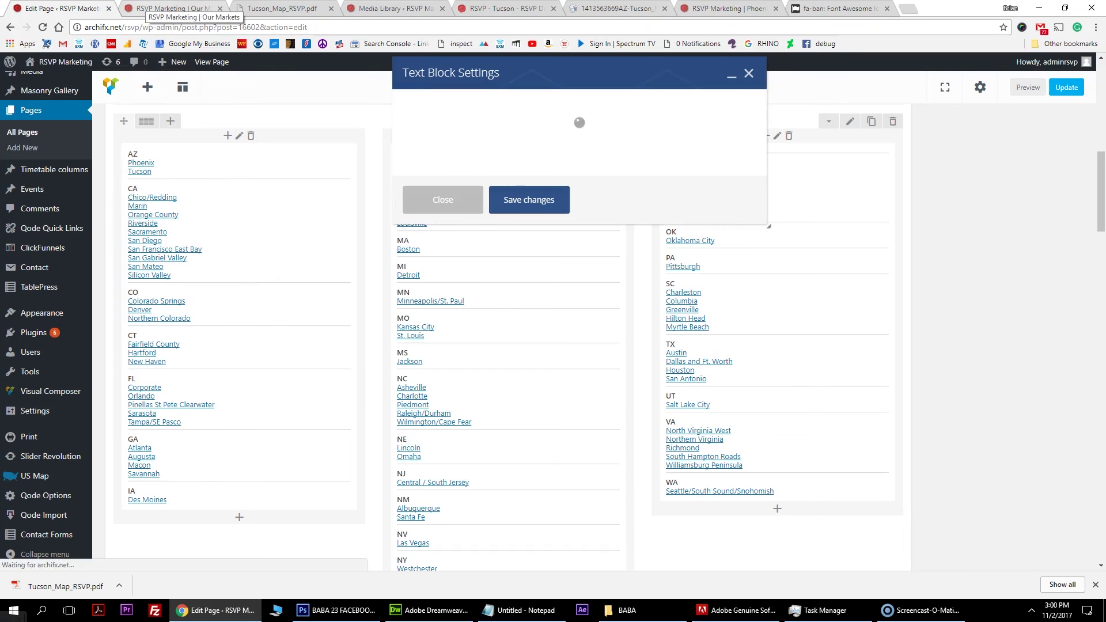
# Copy the Tucson, Arizona page's web address from the live site tab.
pyautogui.click(173, 8)
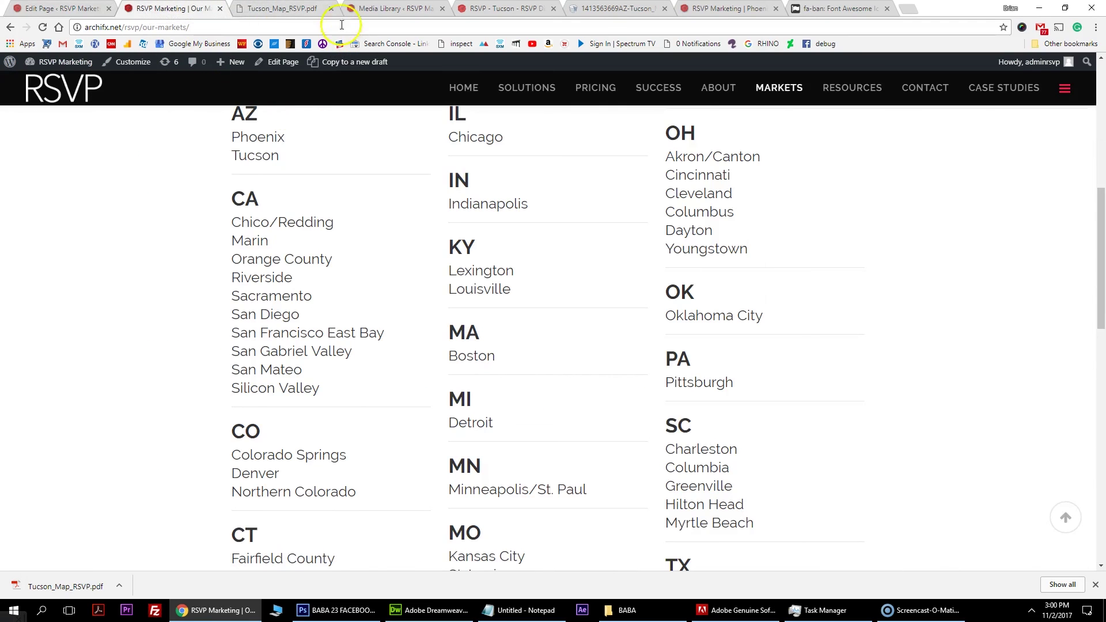
pyautogui.click(282, 8)
pyautogui.click(172, 8)
pyautogui.scroll(6, 469, 222)
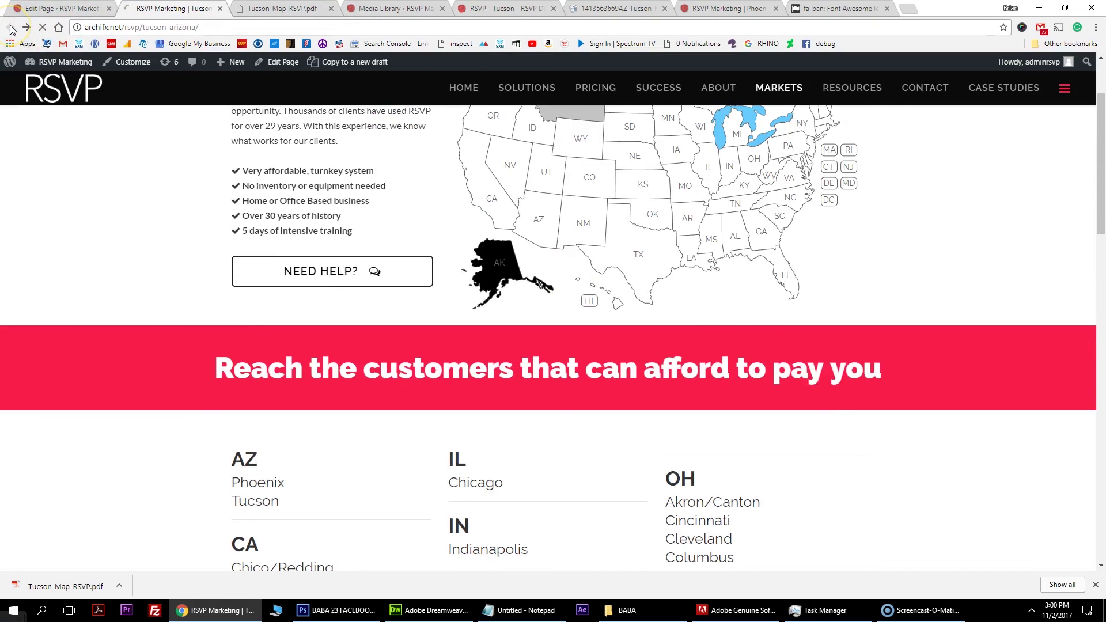
pyautogui.click(191, 27)
pyautogui.rightClick(191, 27)
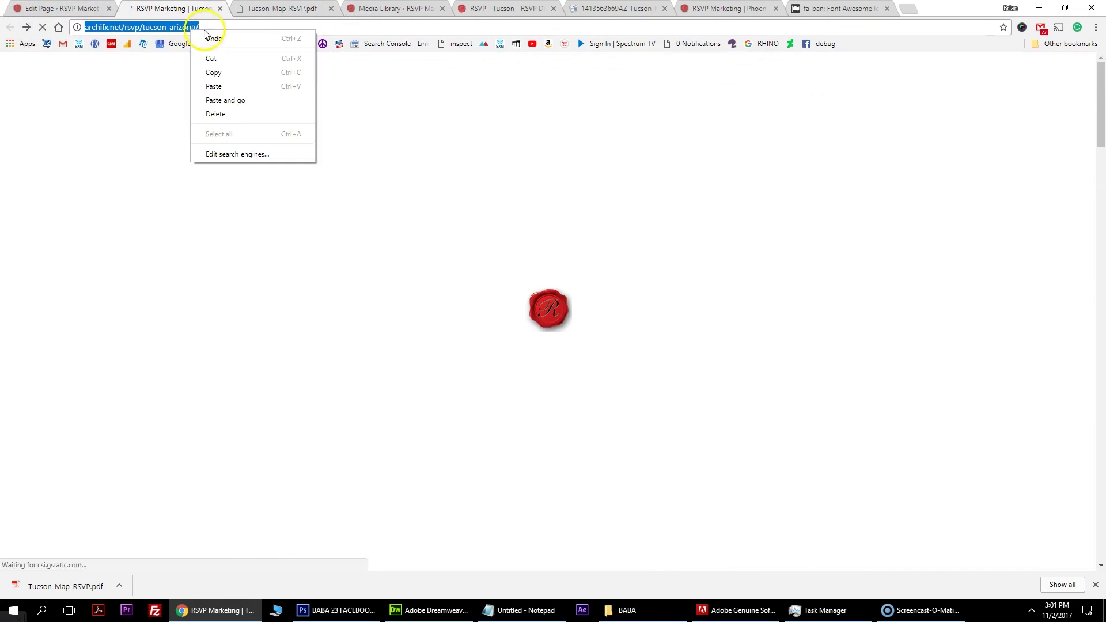
pyautogui.click(234, 72)
# Replace the Tucson link with the archifx.net/rsvp/tucson-arizona address and save the text block.
pyautogui.hotkey('ctrl', 'pageup')
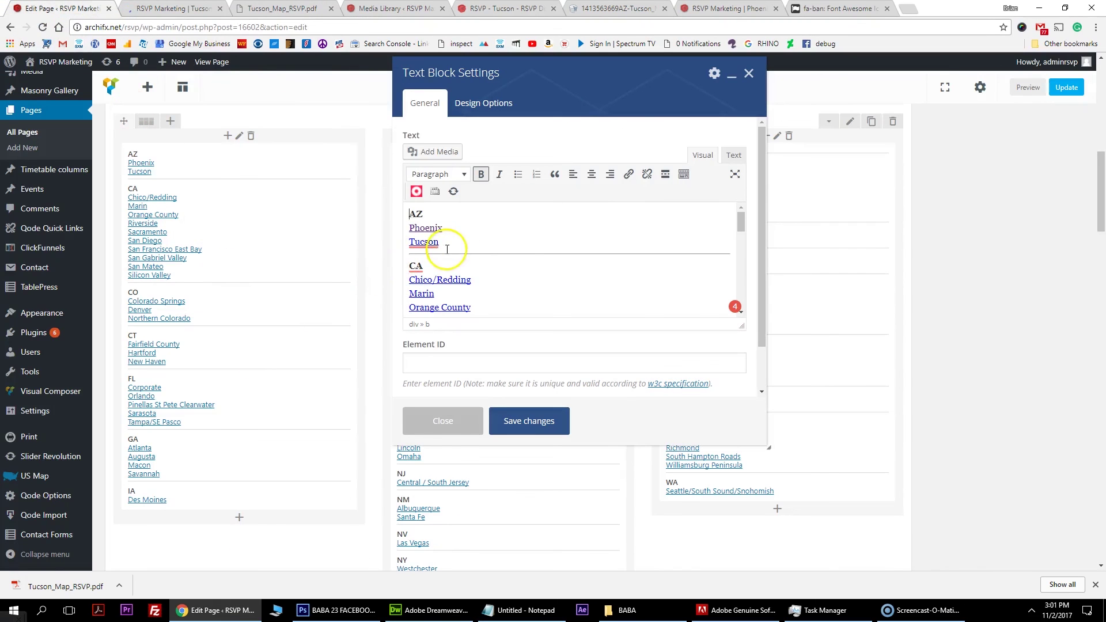
pyautogui.doubleClick(443, 244)
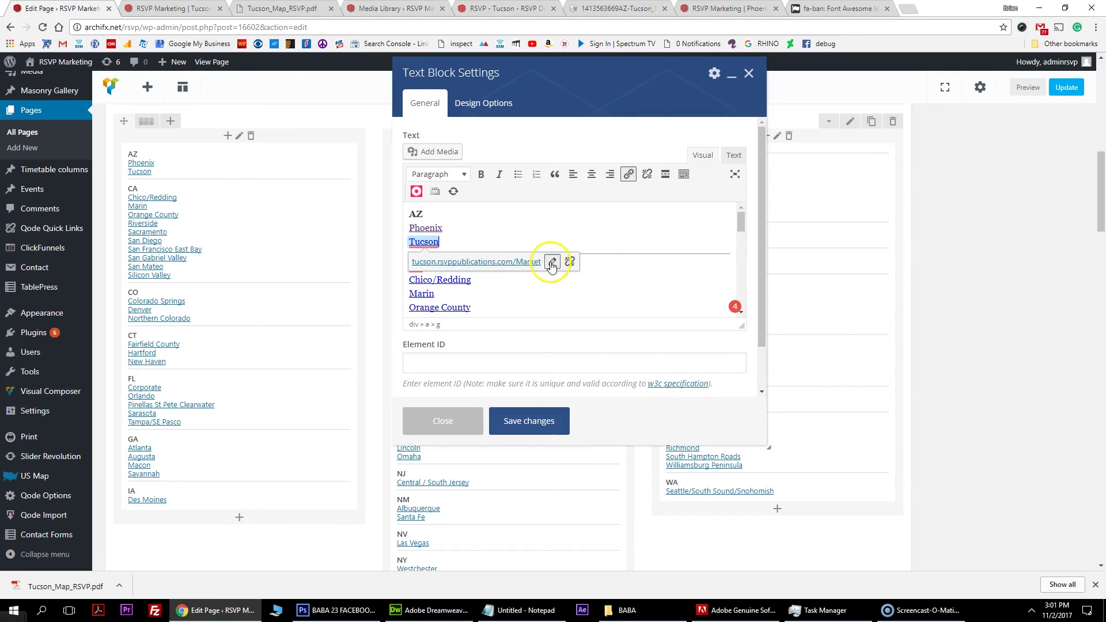
pyautogui.click(551, 263)
pyautogui.hotkey('ctrl', 'v')
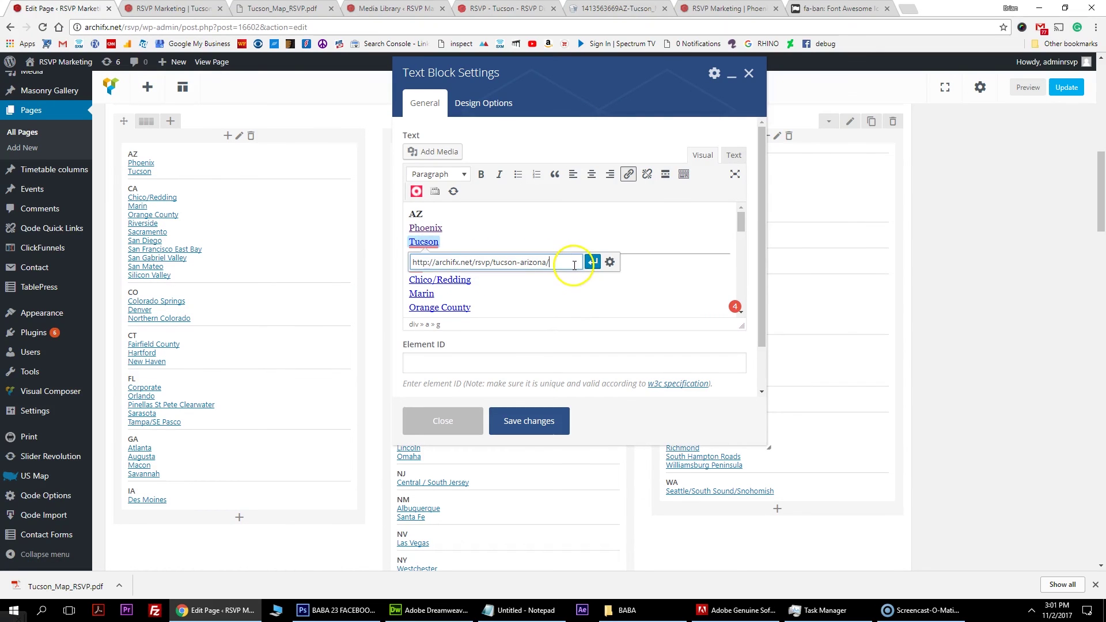
pyautogui.click(593, 263)
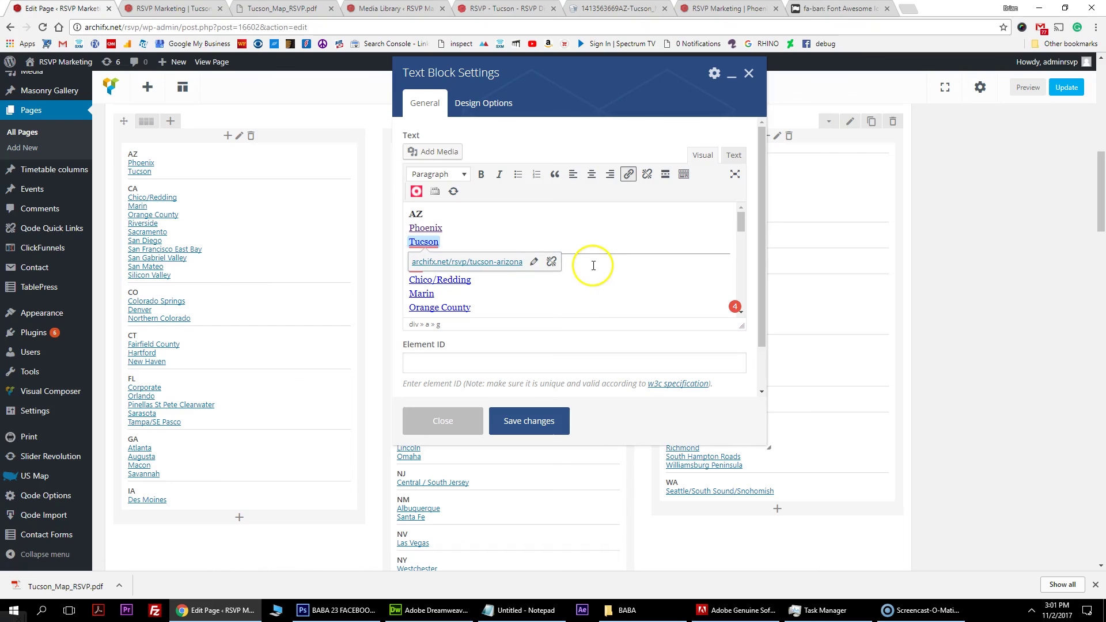
pyautogui.click(543, 421)
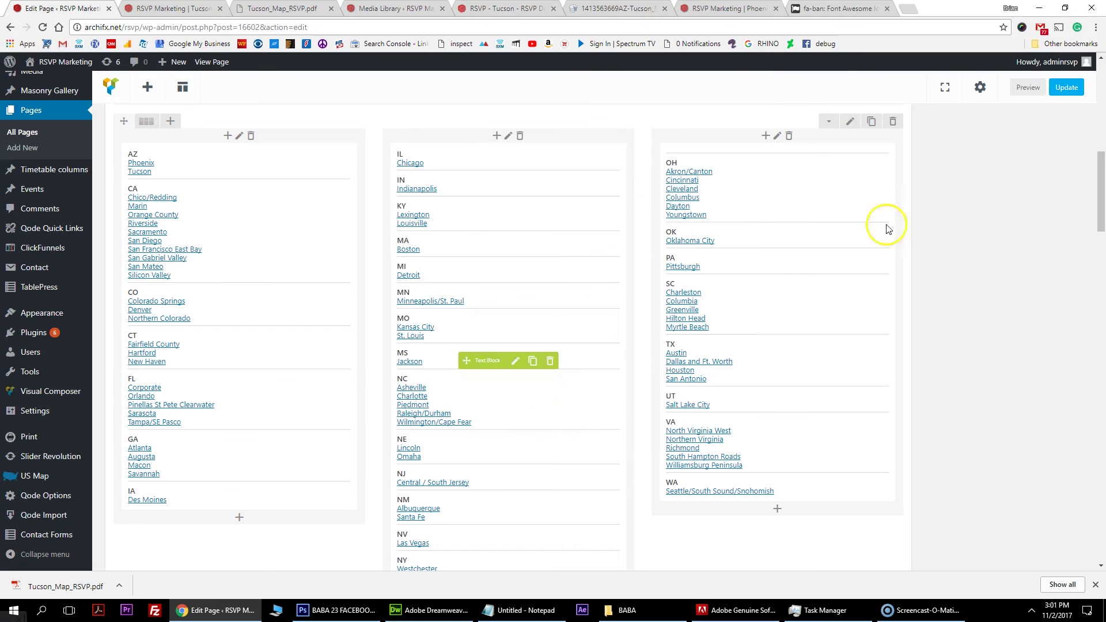
# Update the Our Markets page and return to it on the live site.
pyautogui.click(1066, 88)
pyautogui.hotkey('ctrl', '4')
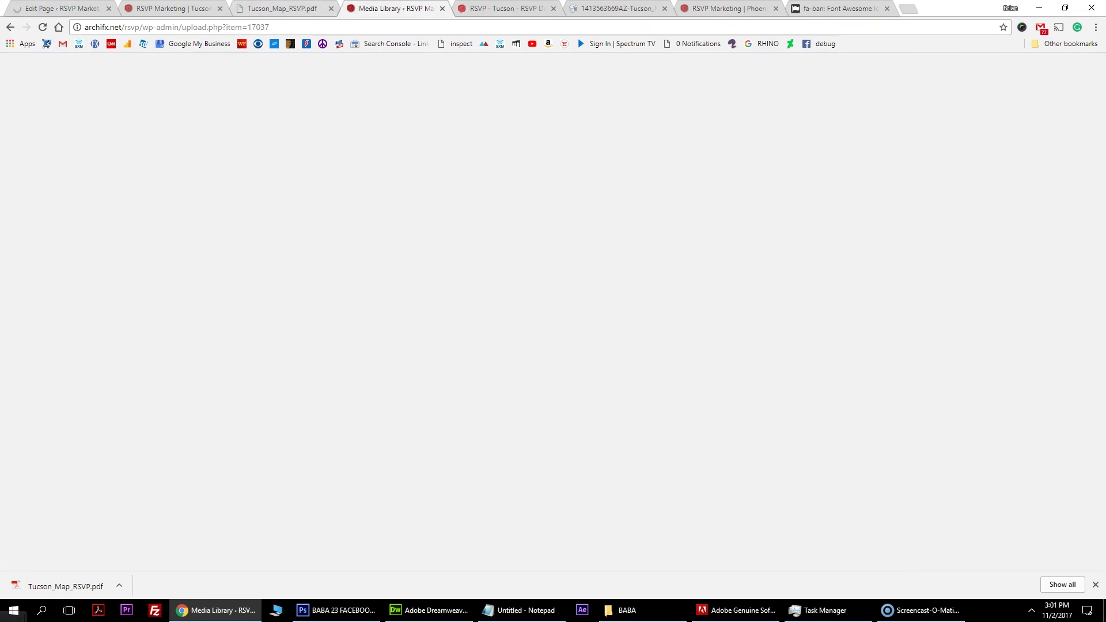
pyautogui.hotkey('ctrl', '2')
pyautogui.click(22, 28)
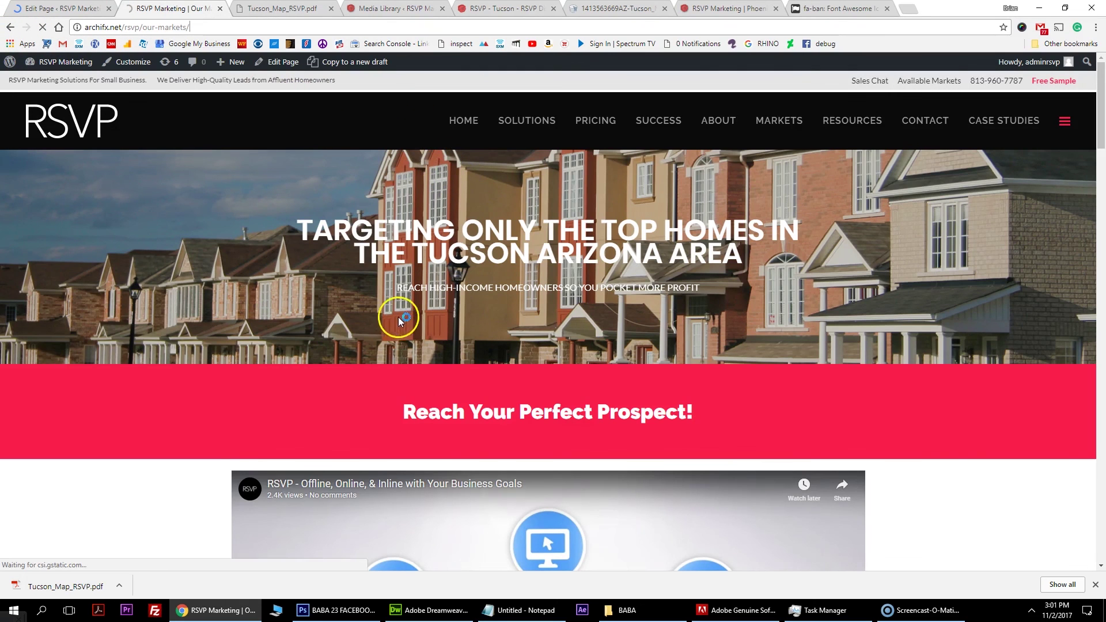
# Reload Our Markets and click Tucson to confirm it opens the Tucson, Arizona page.
pyautogui.scroll(-7, 345, 208)
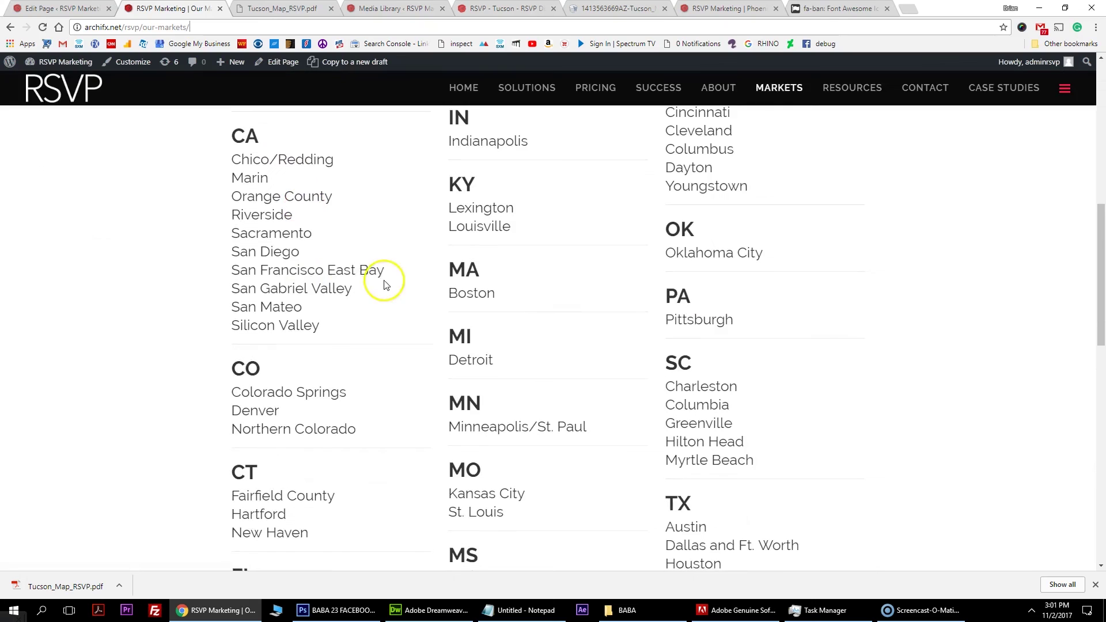
pyautogui.scroll(5, 300, 242)
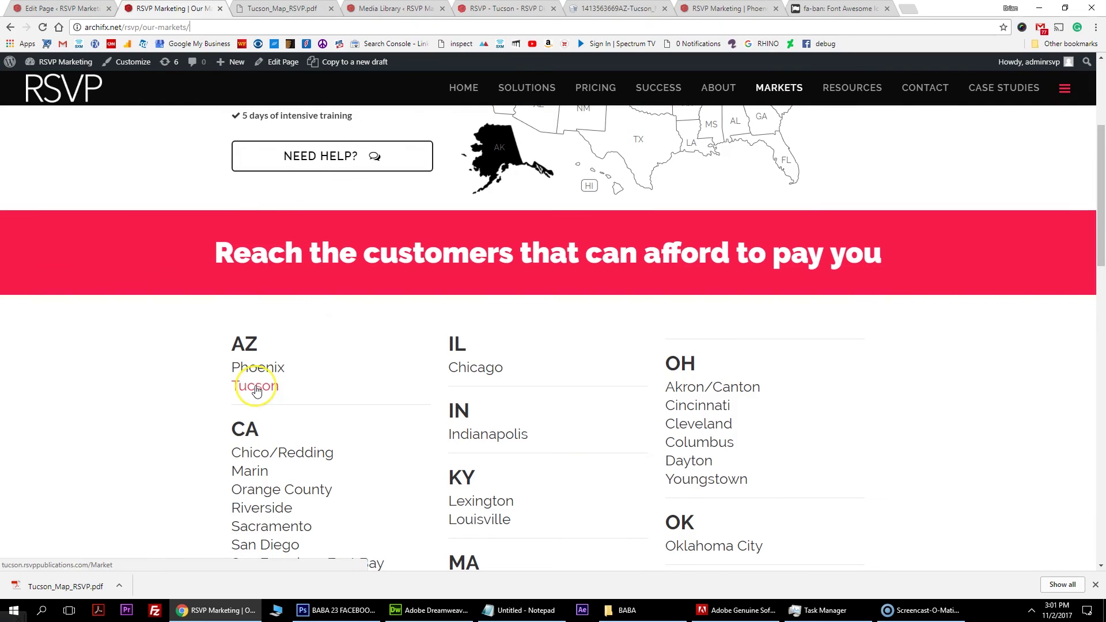
pyautogui.press('F5')
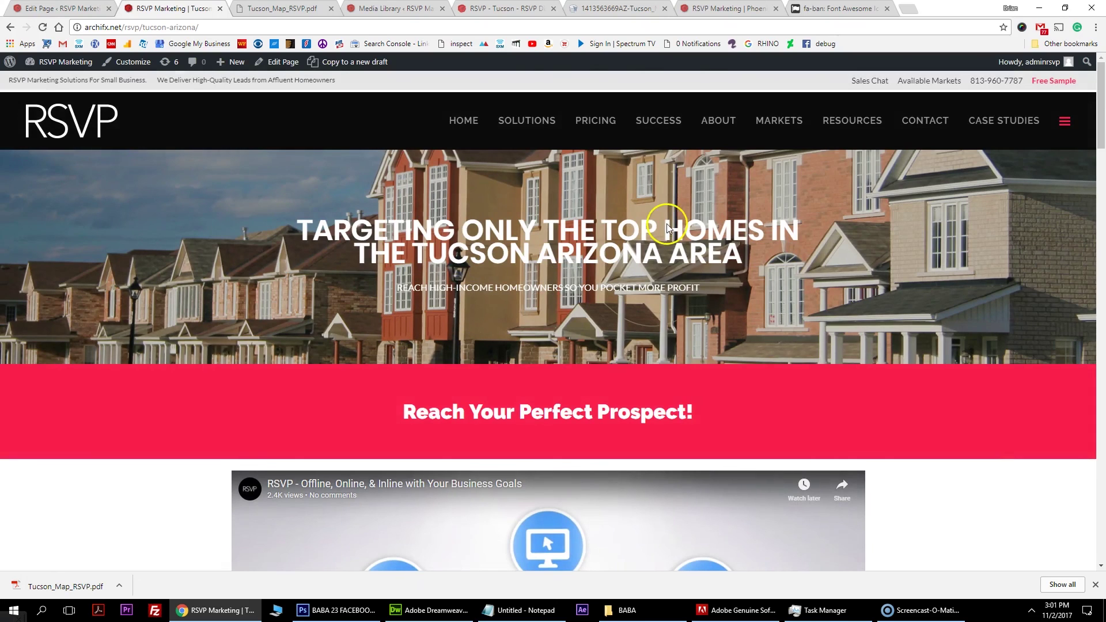
pyautogui.scroll(-10, 770, 333)
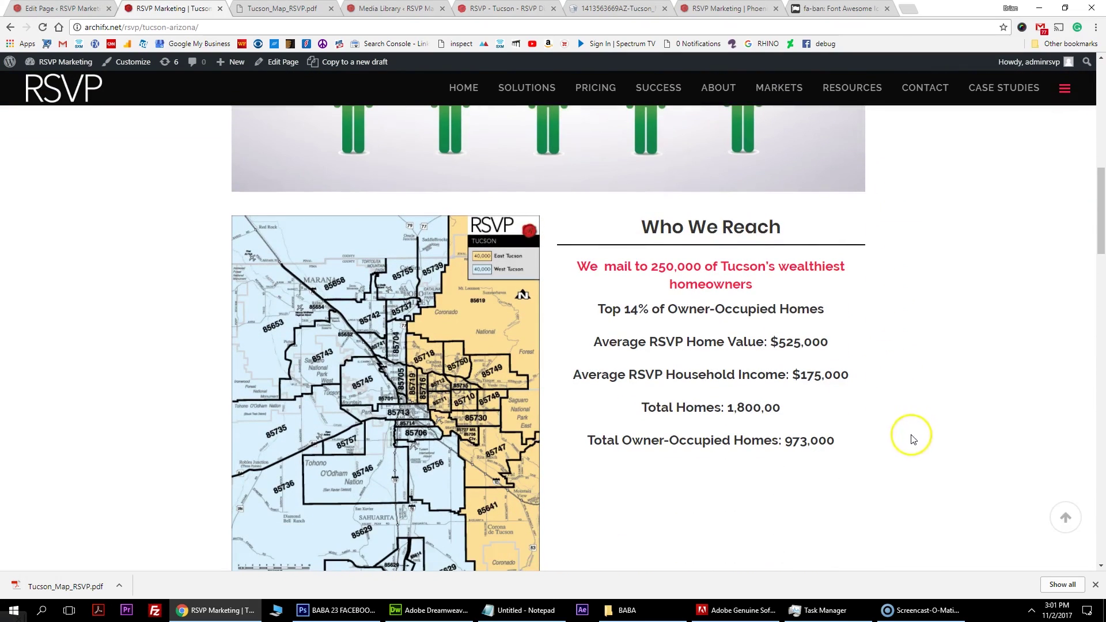
pyautogui.click(921, 610)
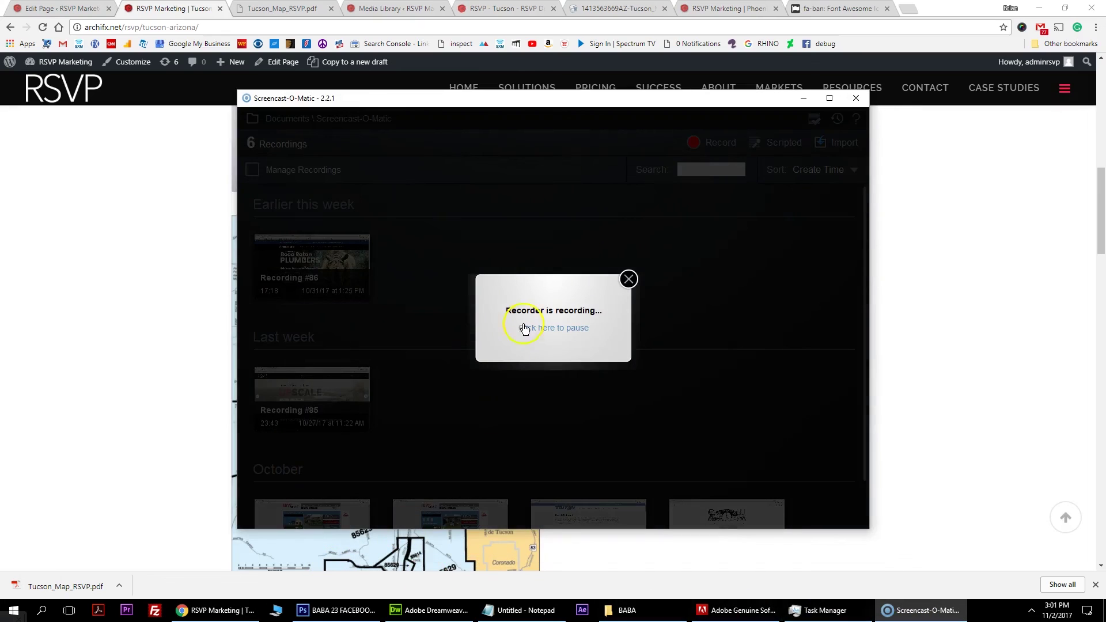